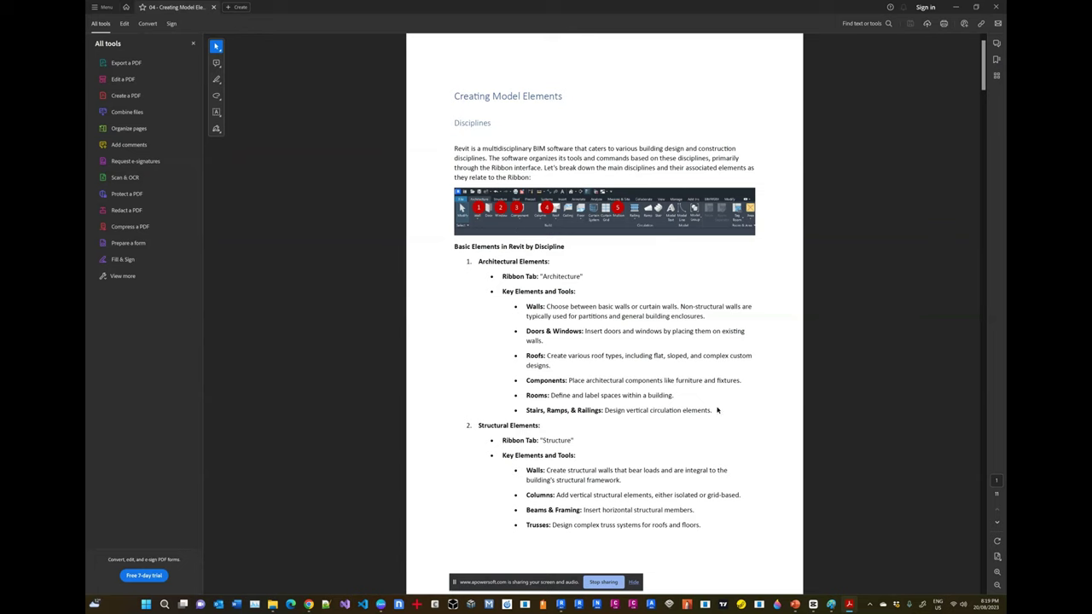
# Dismiss the screen-sharing notice and bring up the annotated floor-plan sketch in Paint
pyautogui.click(633, 583)
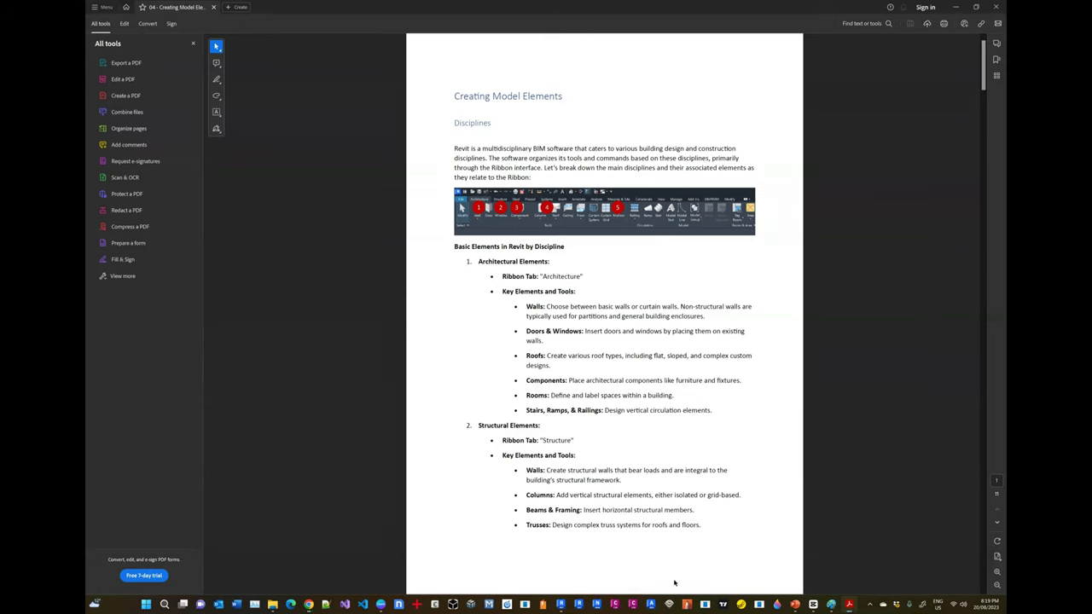
pyautogui.click(830, 604)
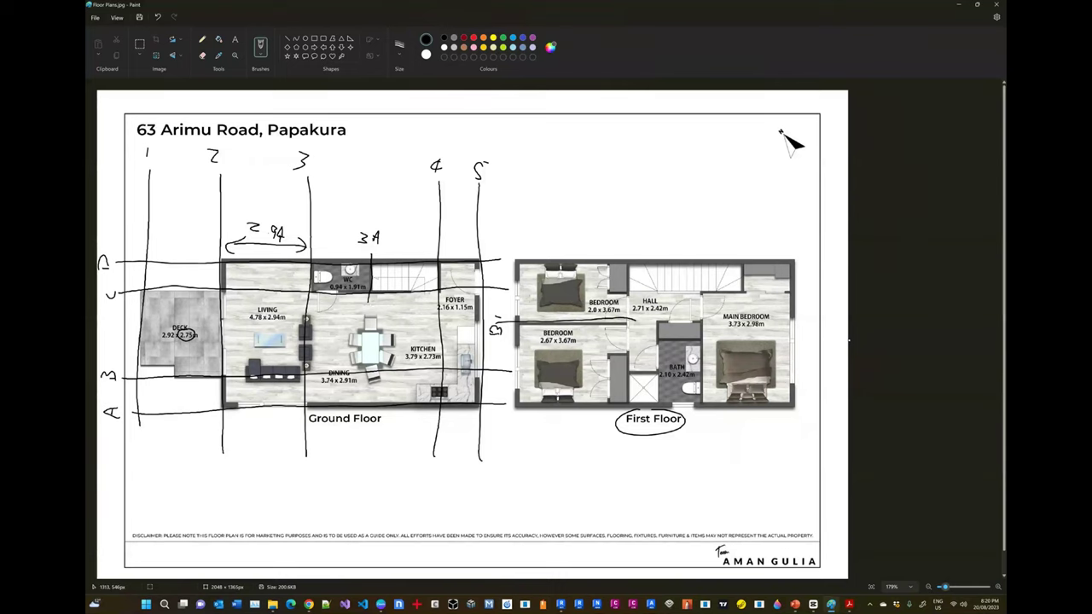
# Switch windows back to the Creating Model Elements PDF notes in Acrobat
pyautogui.hotkey('alt', 'Tab')
pyautogui.hotkey('alt', 'Tab')
pyautogui.hotkey('alt', 'Tab')
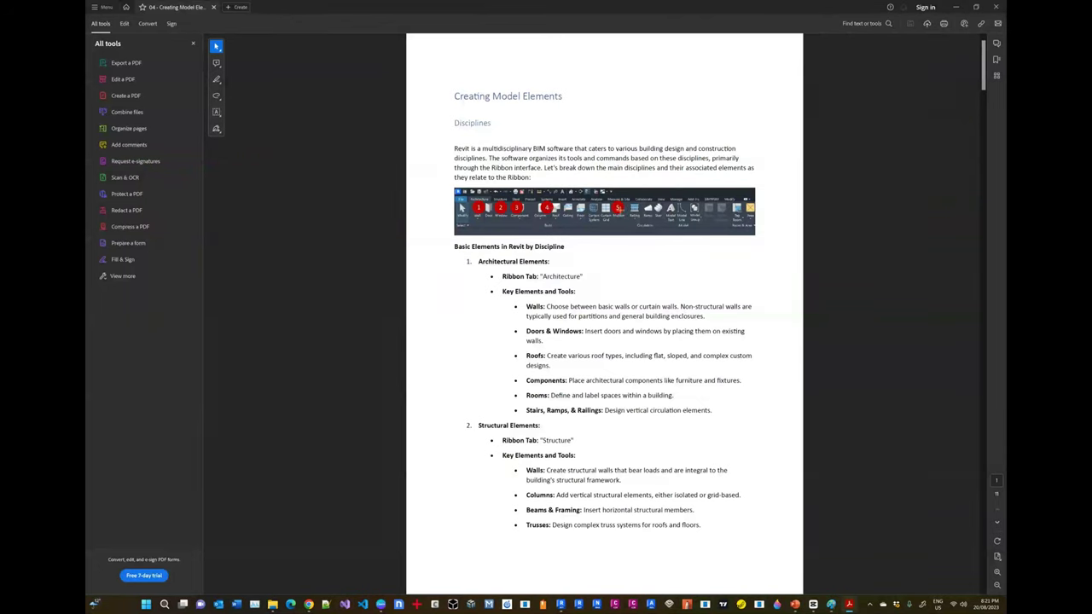
# Bring Revit's Level 0 grid plan forward and browse the Architecture, Massing & Site and Structure tabs
pyautogui.click(561, 604)
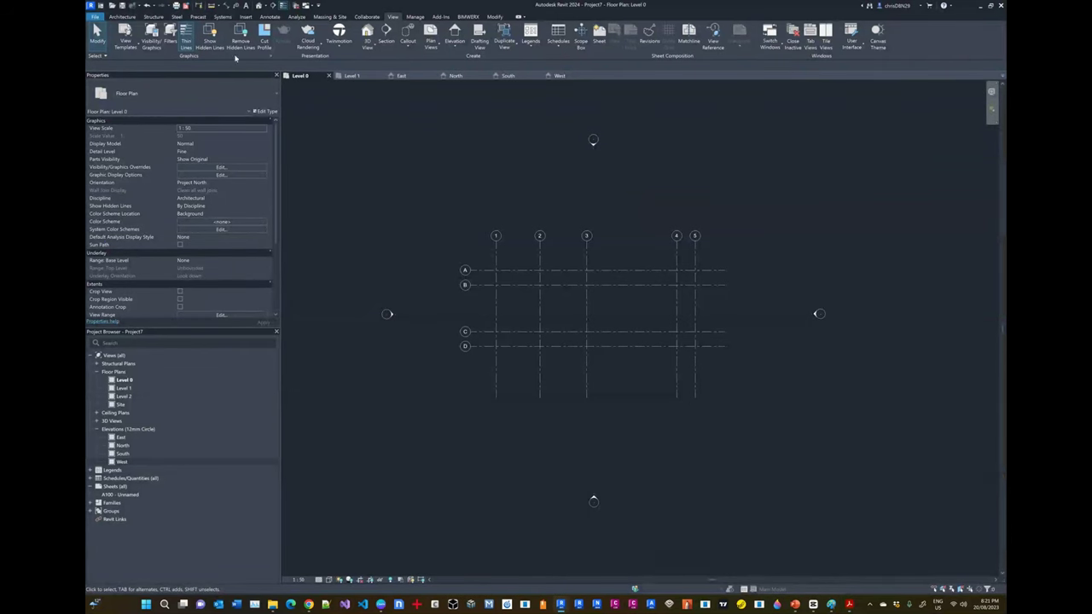
pyautogui.click(122, 17)
pyautogui.click(329, 17)
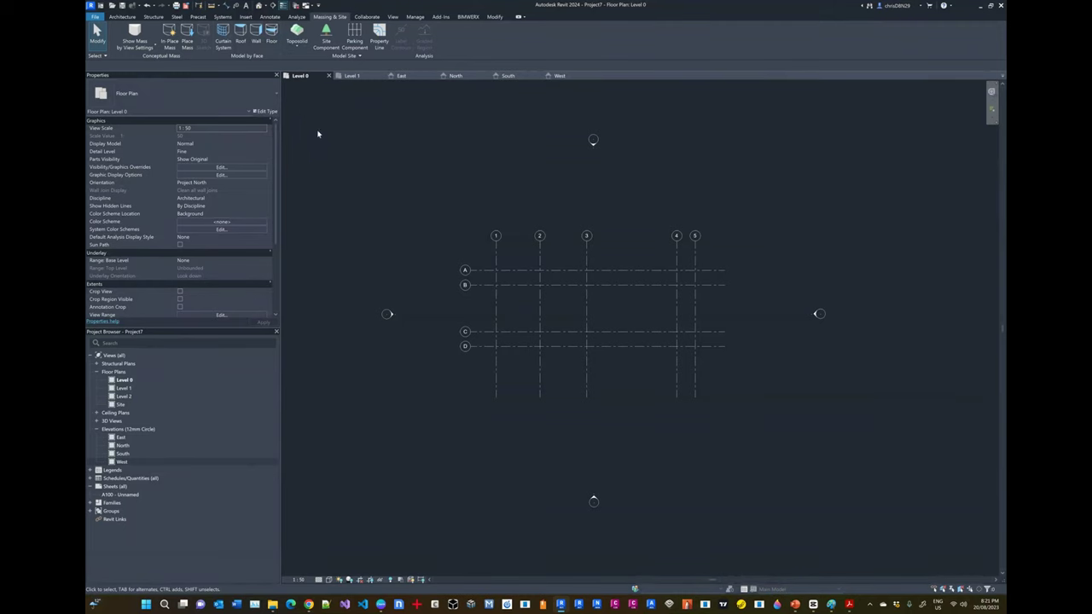
pyautogui.click(122, 17)
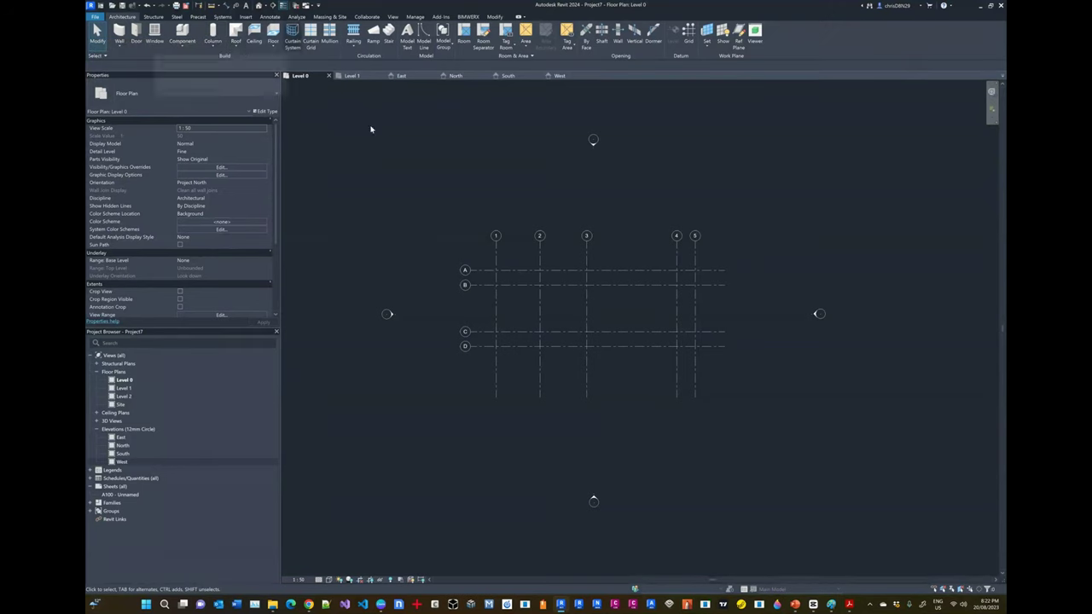
pyautogui.click(153, 17)
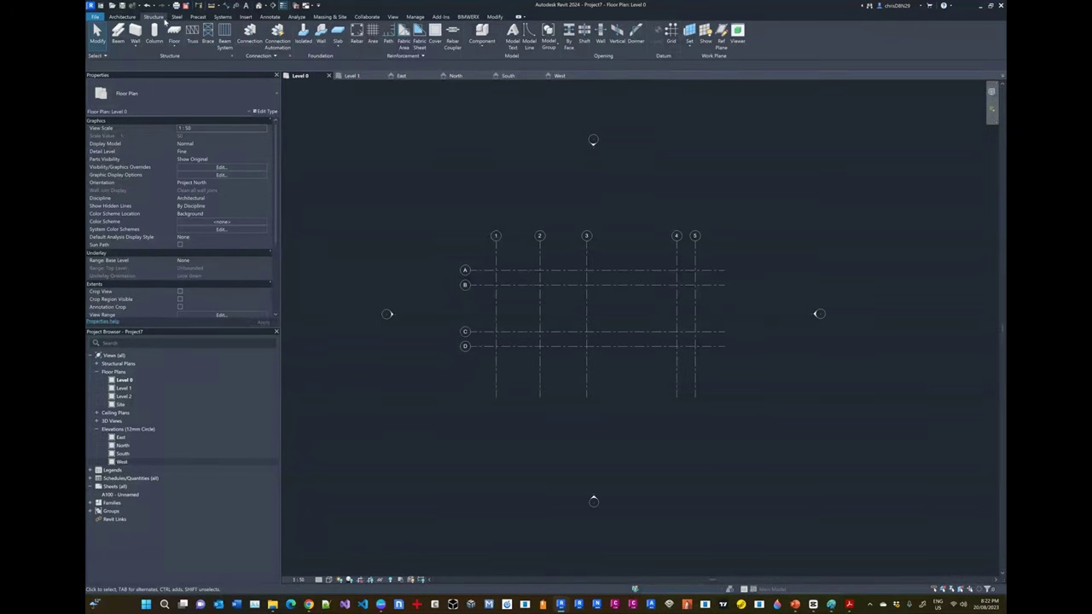
pyautogui.click(122, 17)
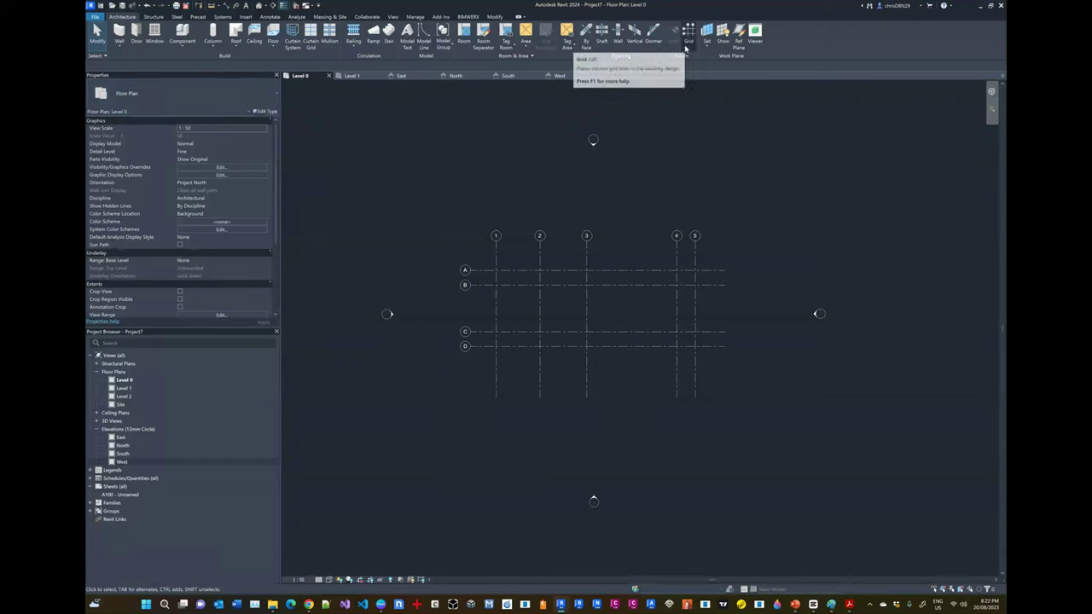
pyautogui.click(154, 16)
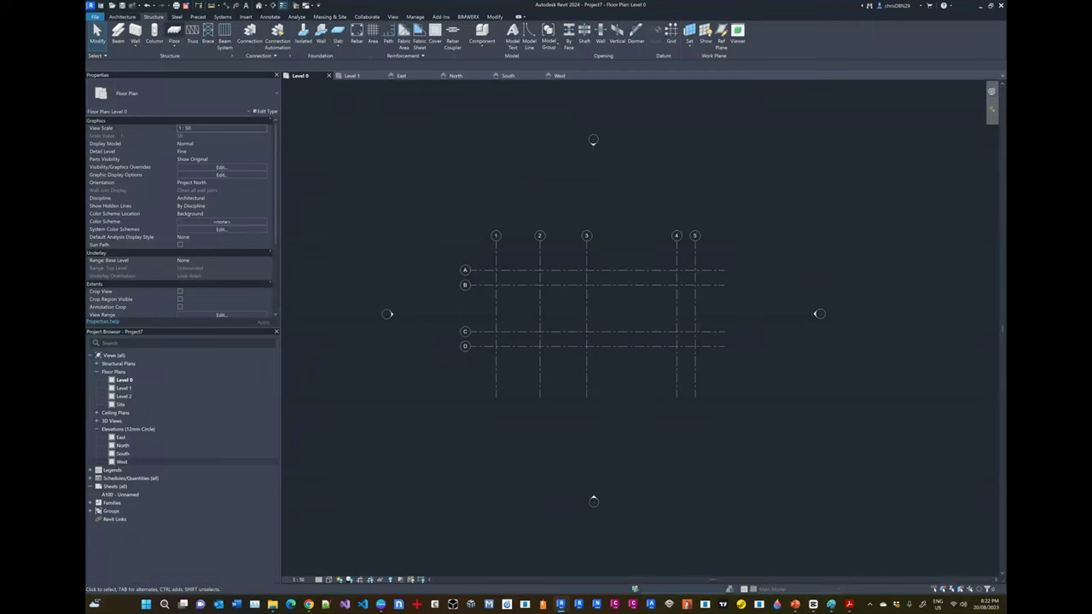
pyautogui.click(122, 16)
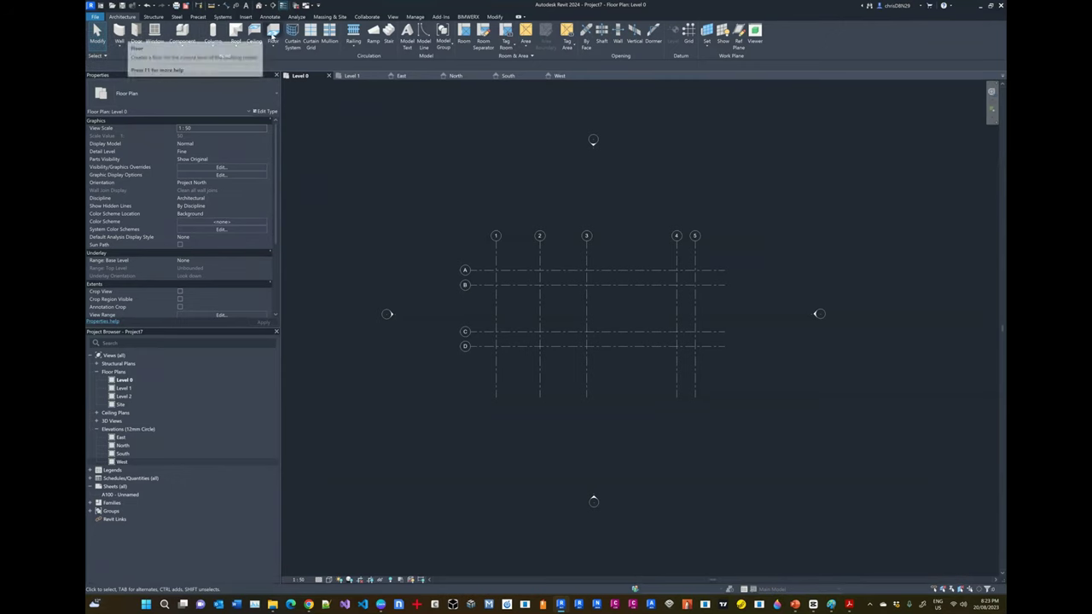
pyautogui.click(153, 17)
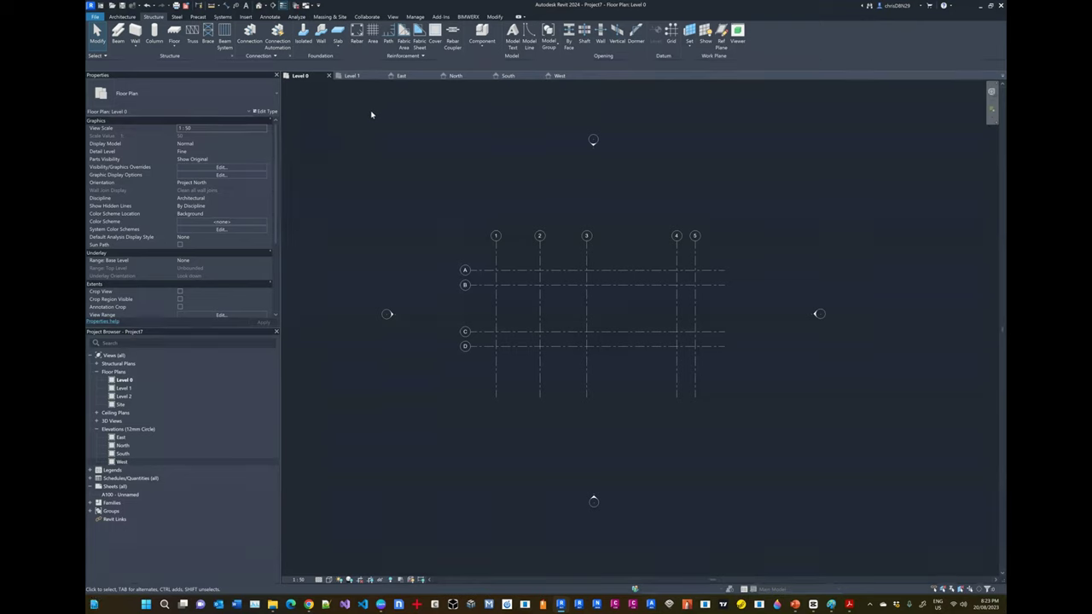
pyautogui.click(121, 17)
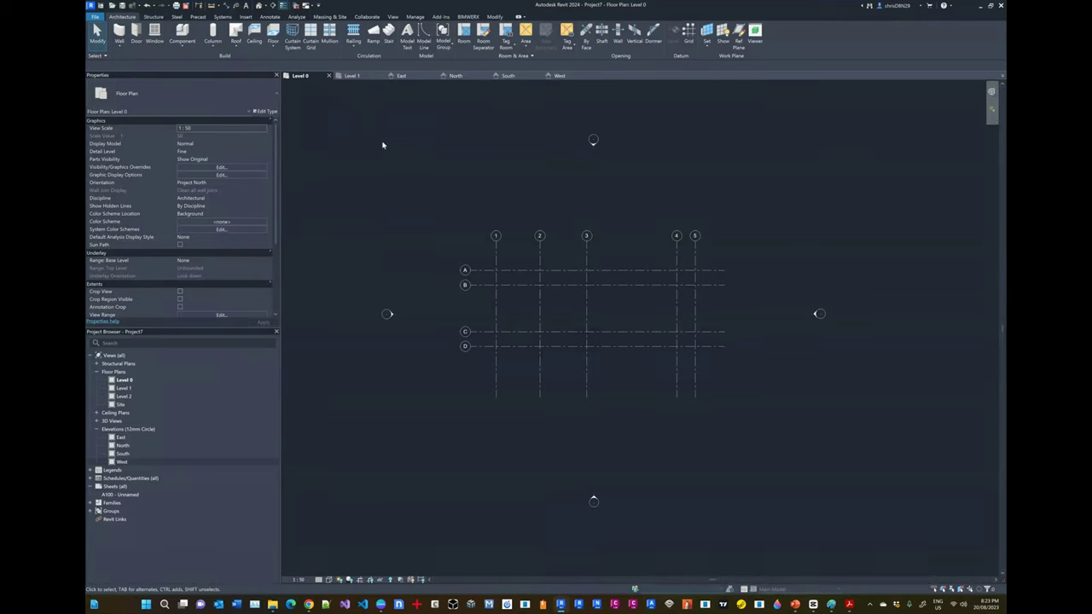
pyautogui.click(225, 17)
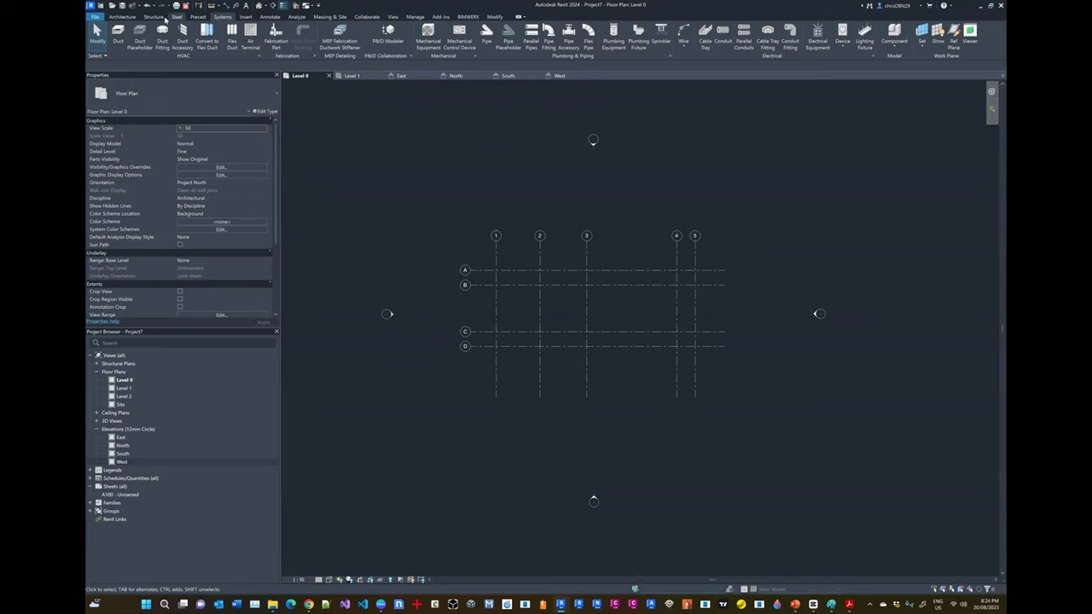
pyautogui.click(122, 16)
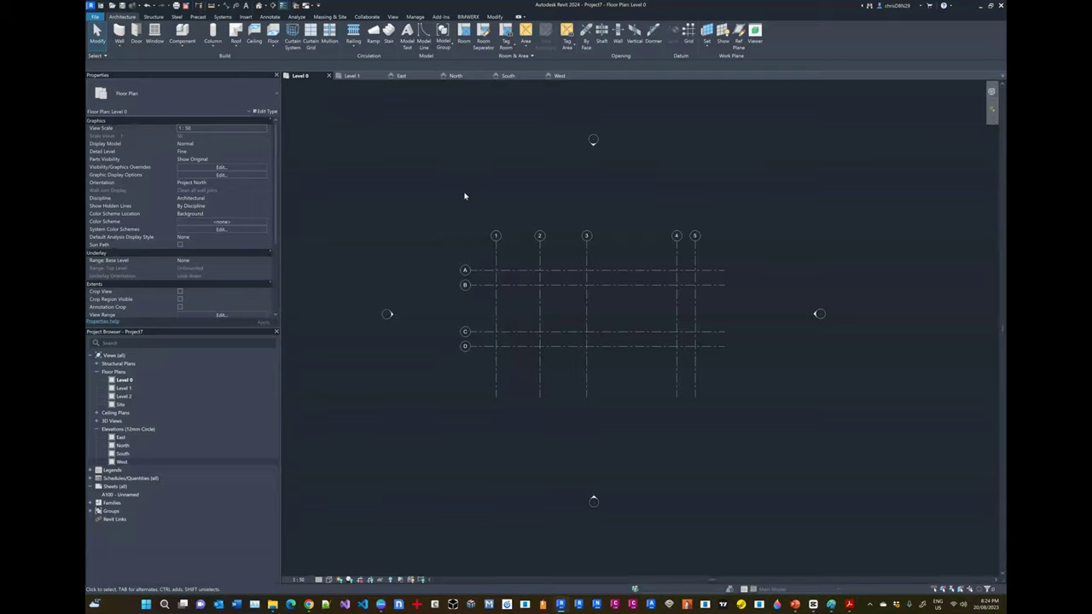
pyautogui.hotkey('alt', 'Tab')
# Scroll the PDF to the Creating Architectural Walls section and highlight its heading
pyautogui.scroll(-10, 542, 225)
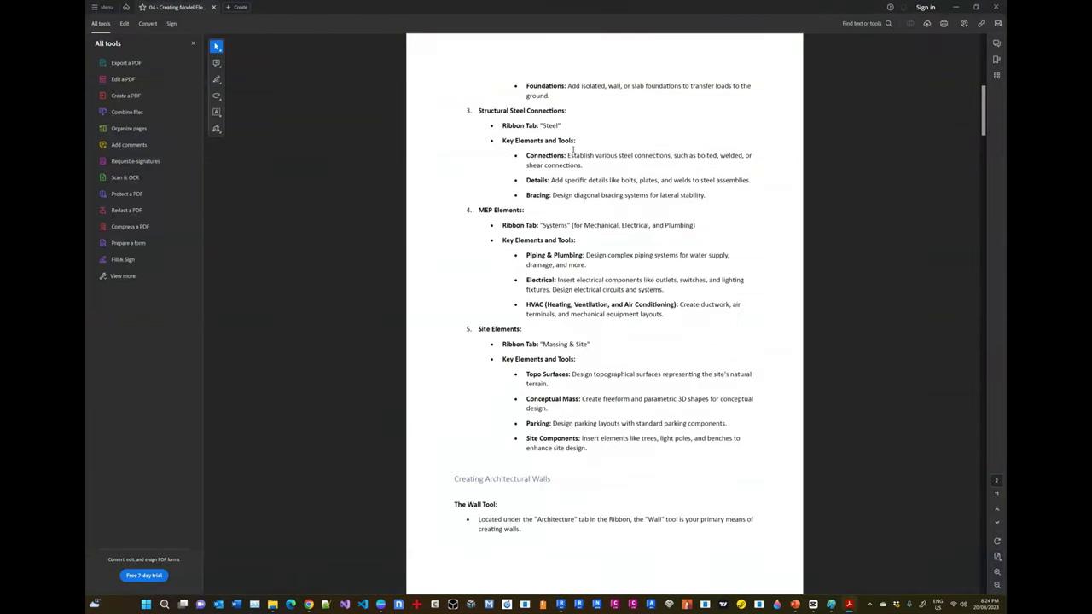
pyautogui.scroll(-8, 589, 215)
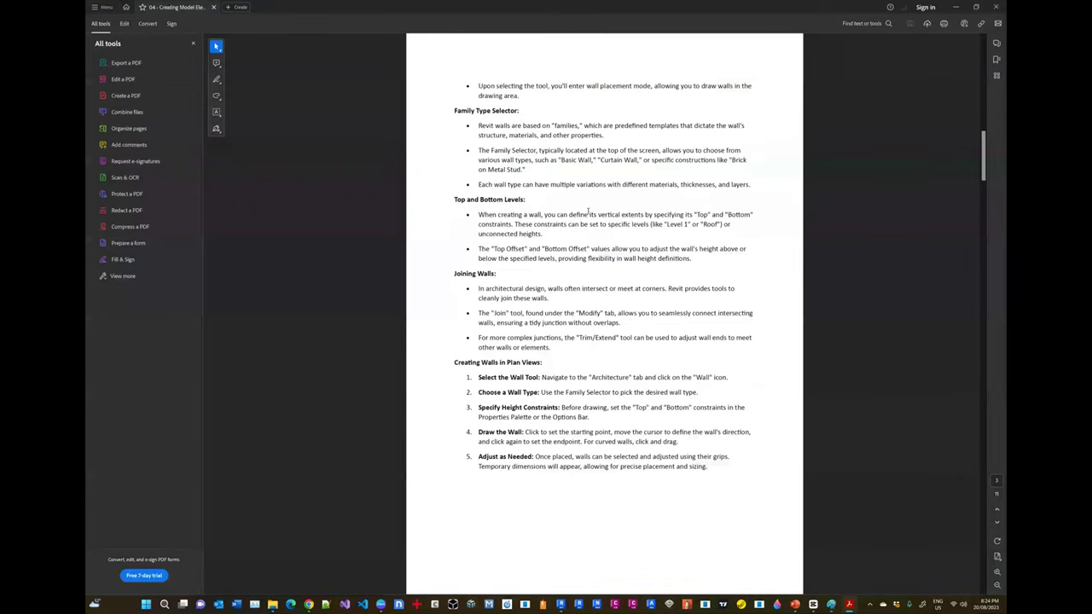
pyautogui.scroll(8, 587, 213)
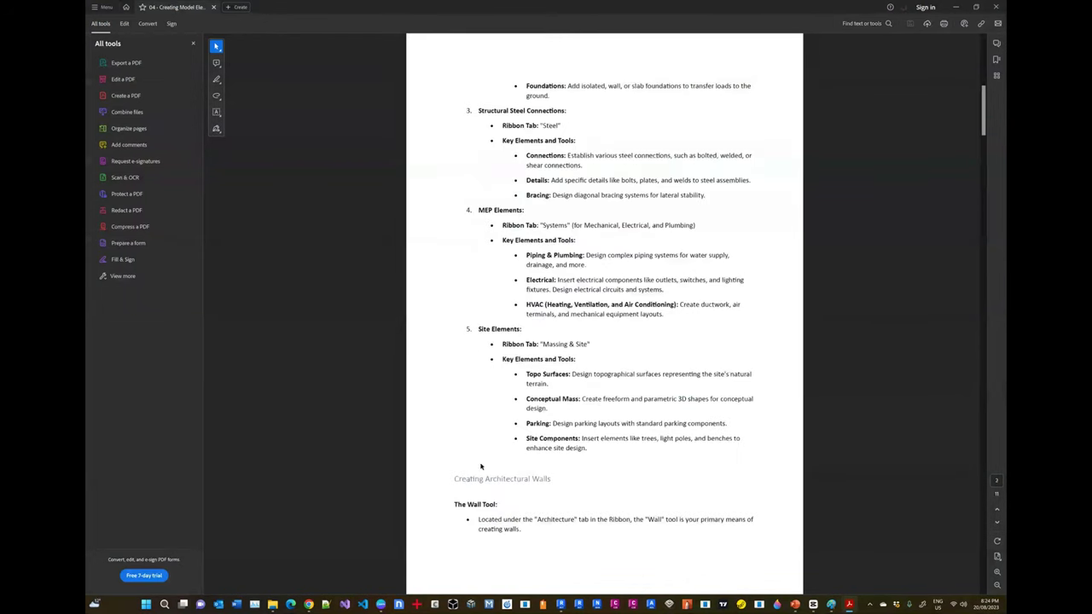
pyautogui.moveTo(455, 479); pyautogui.dragTo(517, 493)
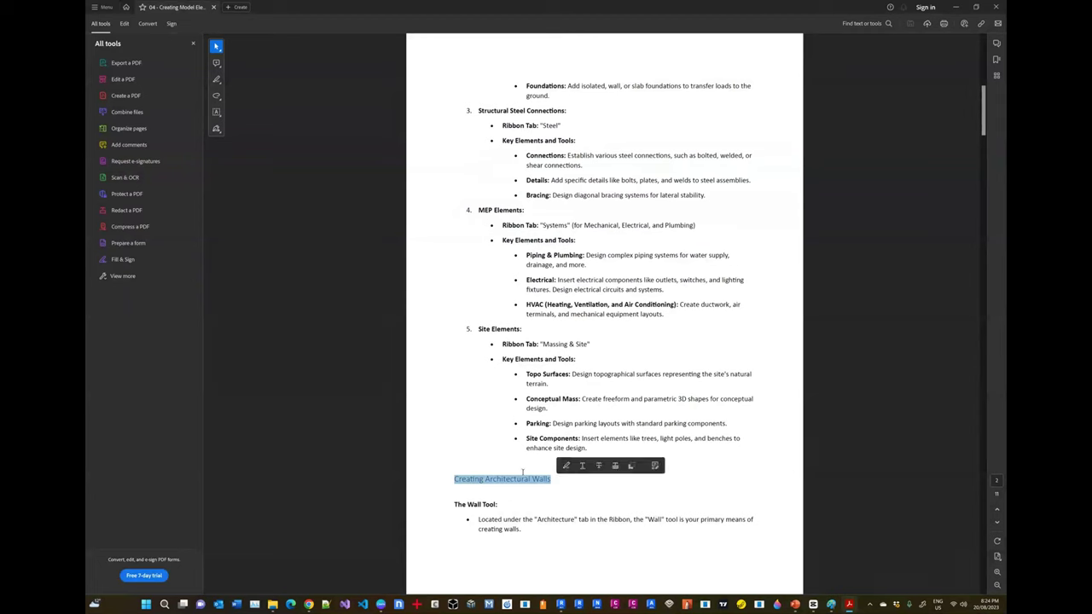
pyautogui.scroll(-8, 478, 258)
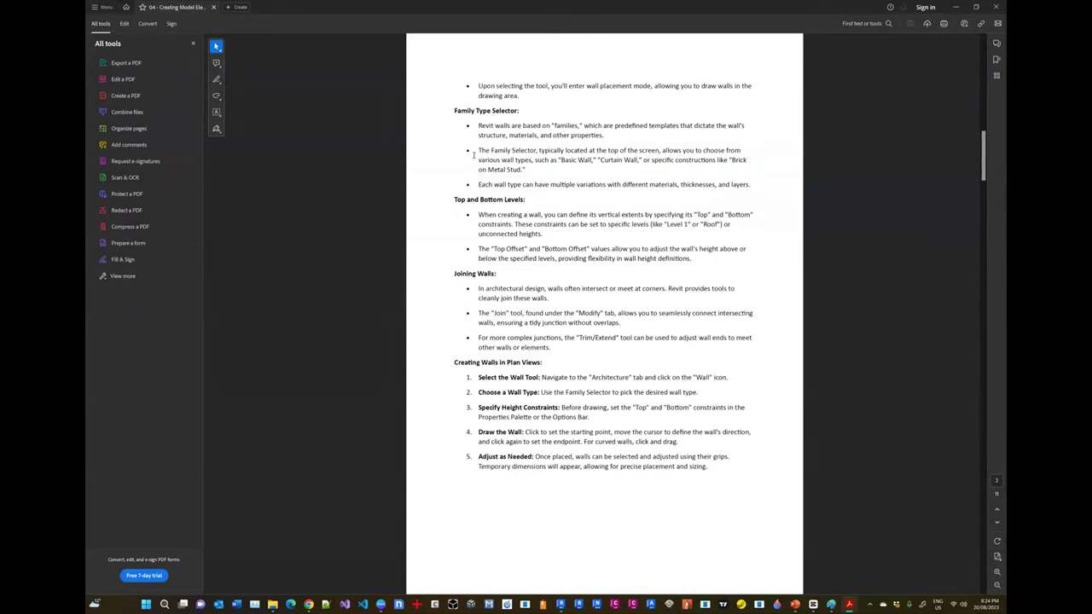
# Cycle between Revit, the PDF notes and the Paint sketch, ending on Revit's Level 0 plan
pyautogui.hotkey('alt', 'Tab')
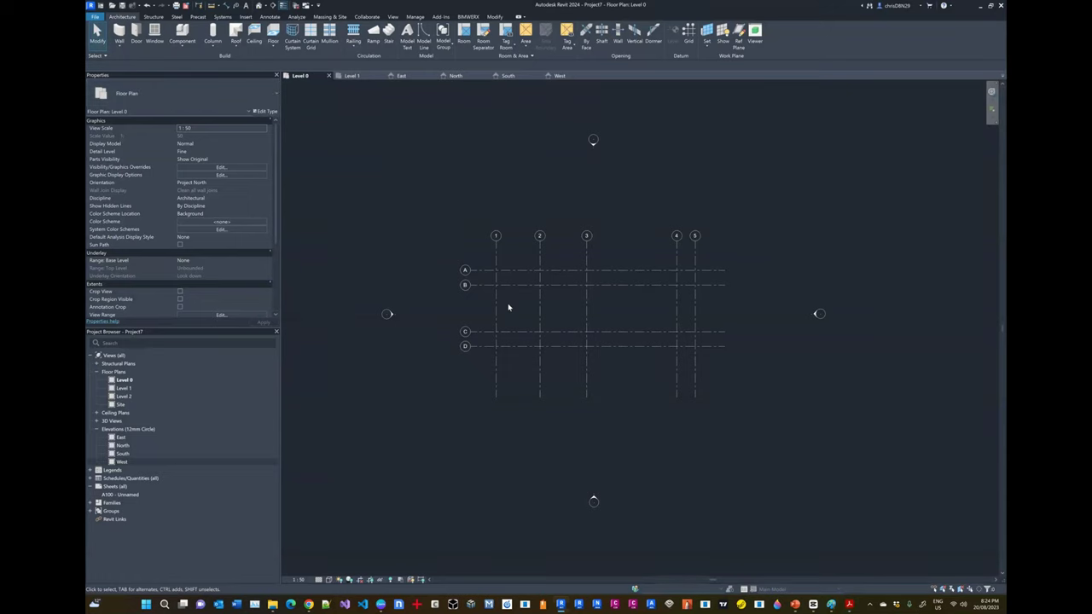
pyautogui.hotkey('alt', 'Tab')
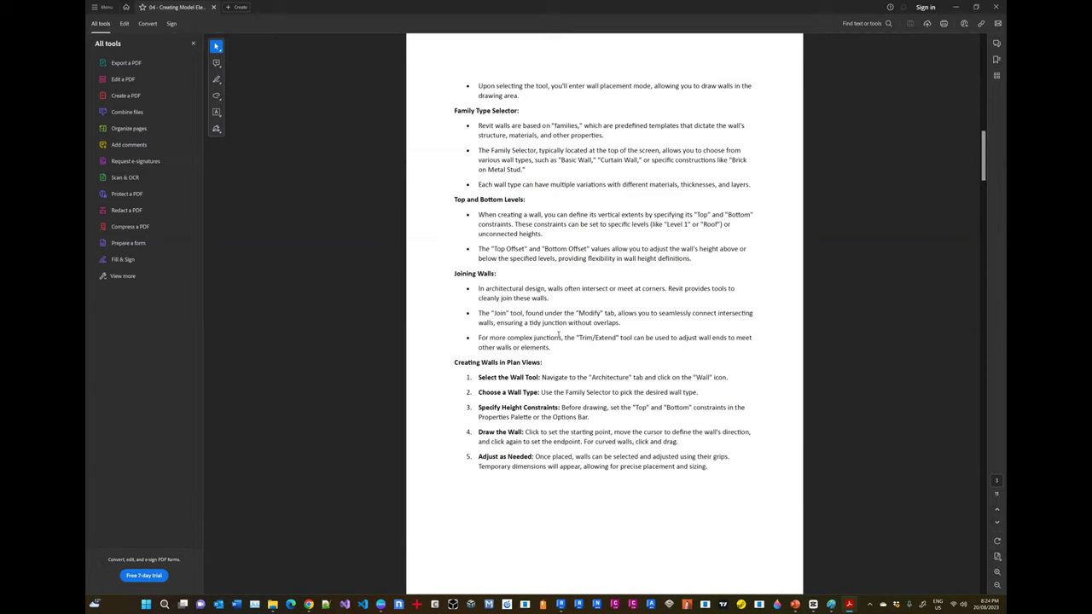
pyautogui.hotkey('alt', 'Tab')
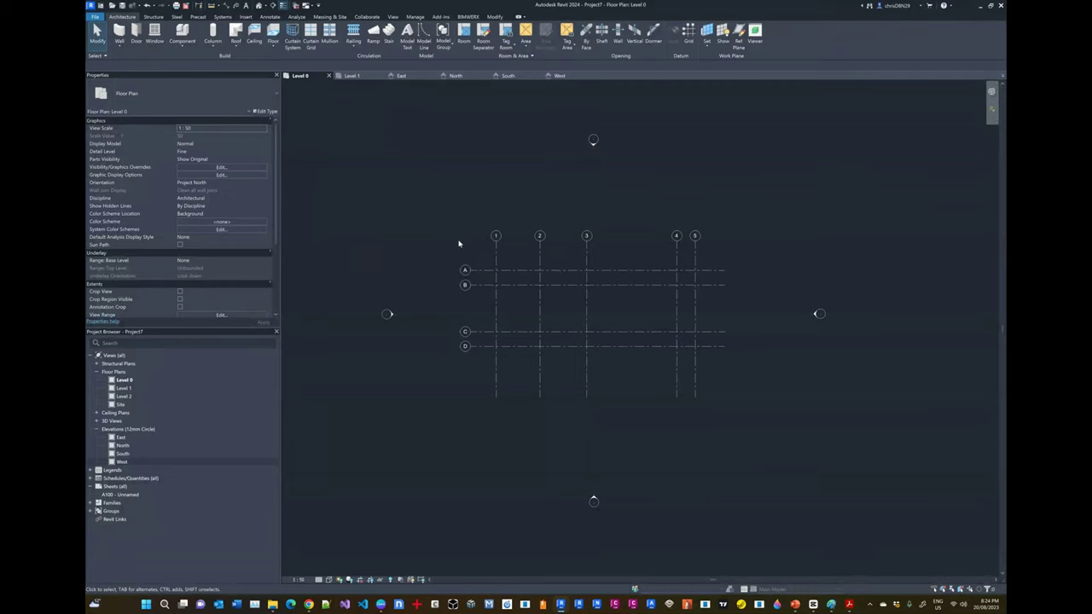
pyautogui.hotkey('alt', 'Tab')
pyautogui.hotkey('alt', 'Tab')
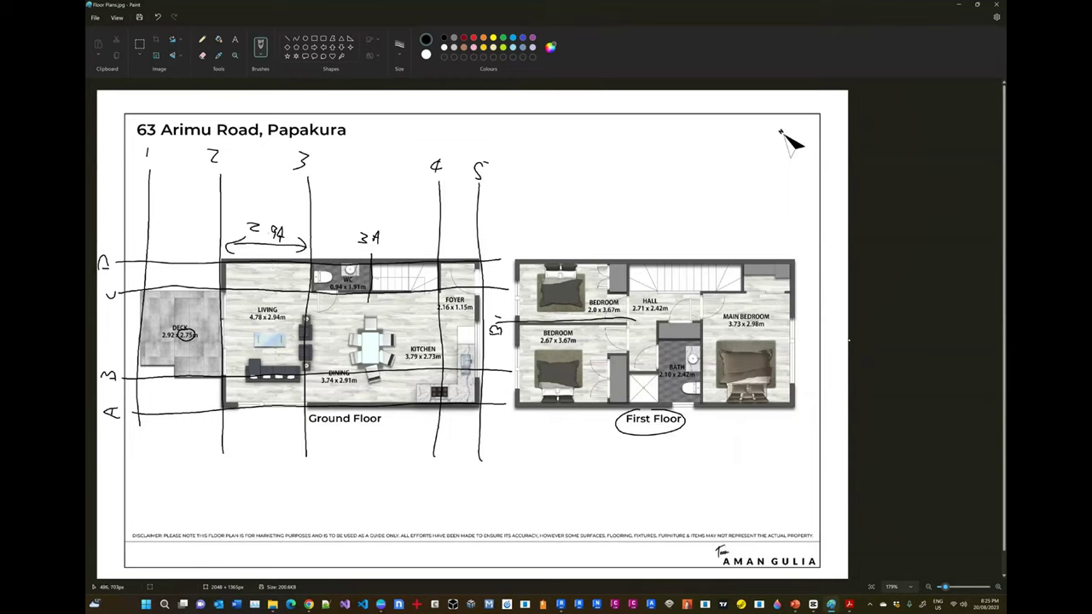
pyautogui.hotkey('alt', 'Tab')
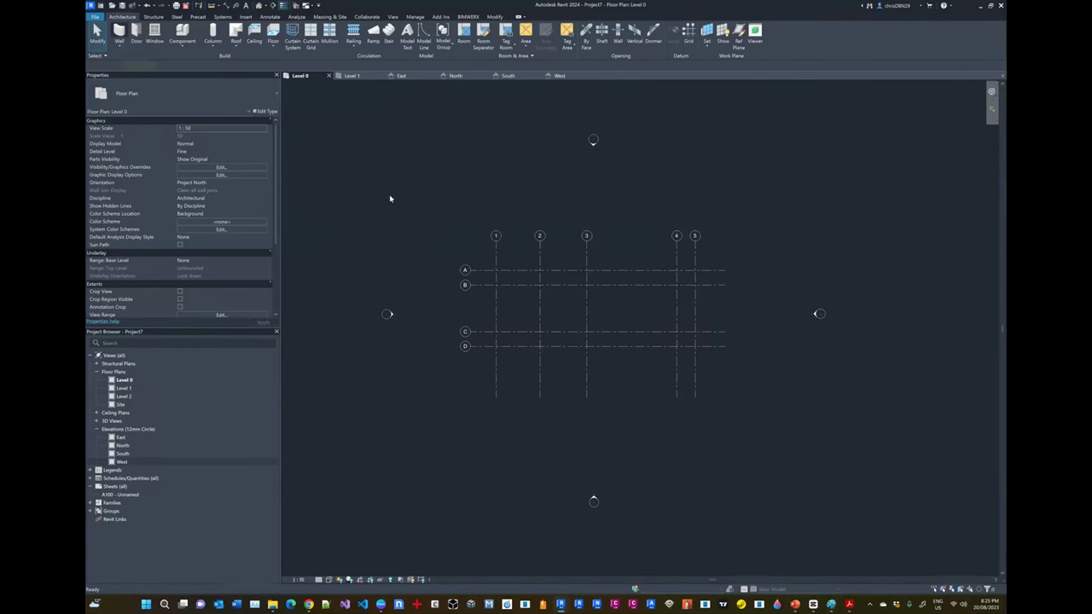
# Start the Wall tool with WA and set the walls' top constraint to Up to Level 2
pyautogui.press('w')
pyautogui.press('a')
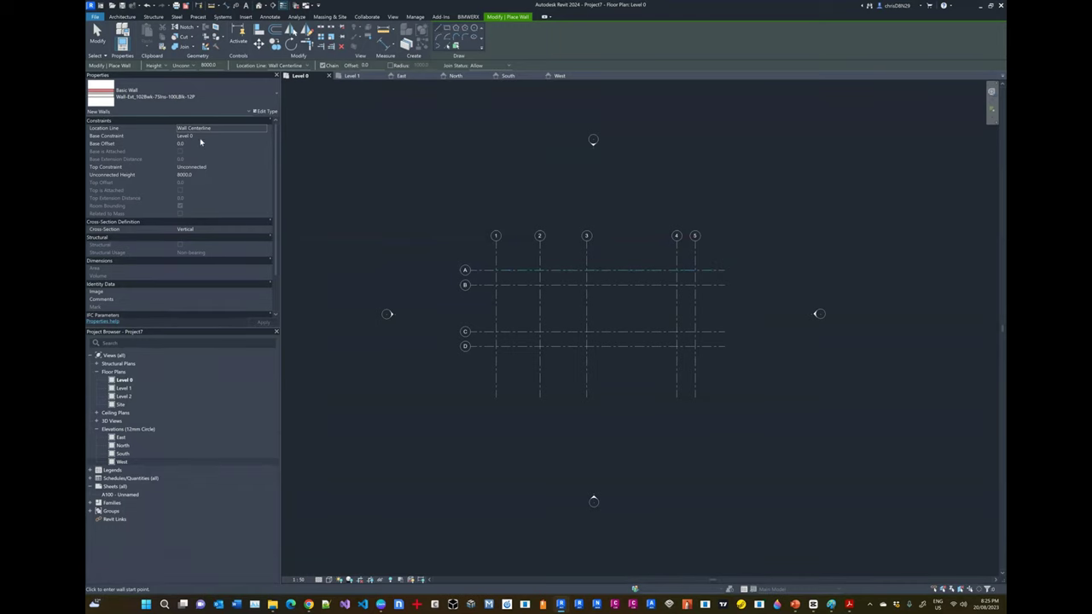
pyautogui.click(214, 168)
pyautogui.click(264, 168)
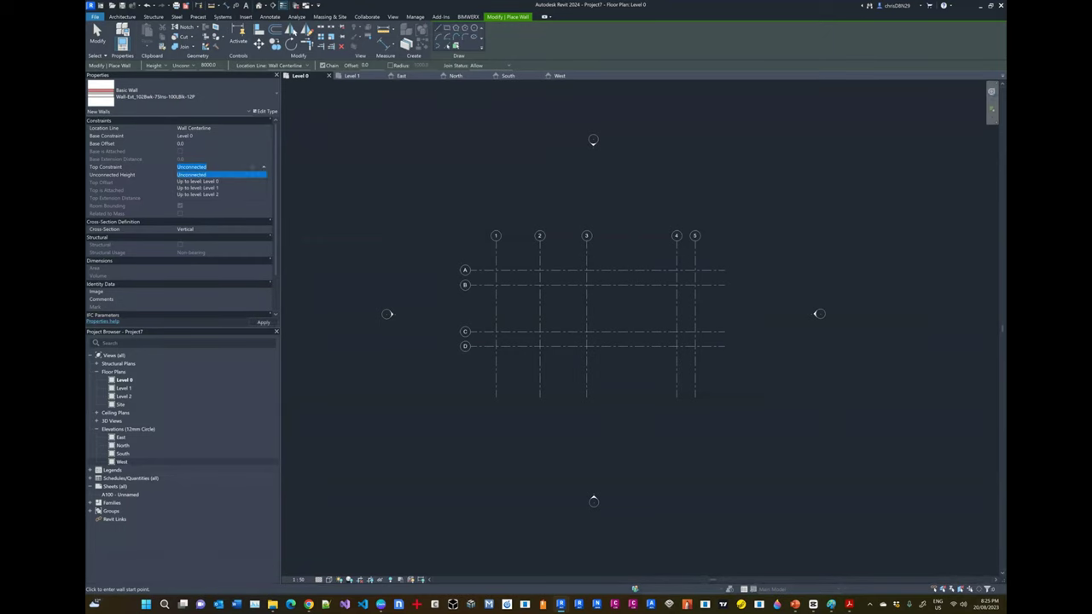
pyautogui.click(218, 194)
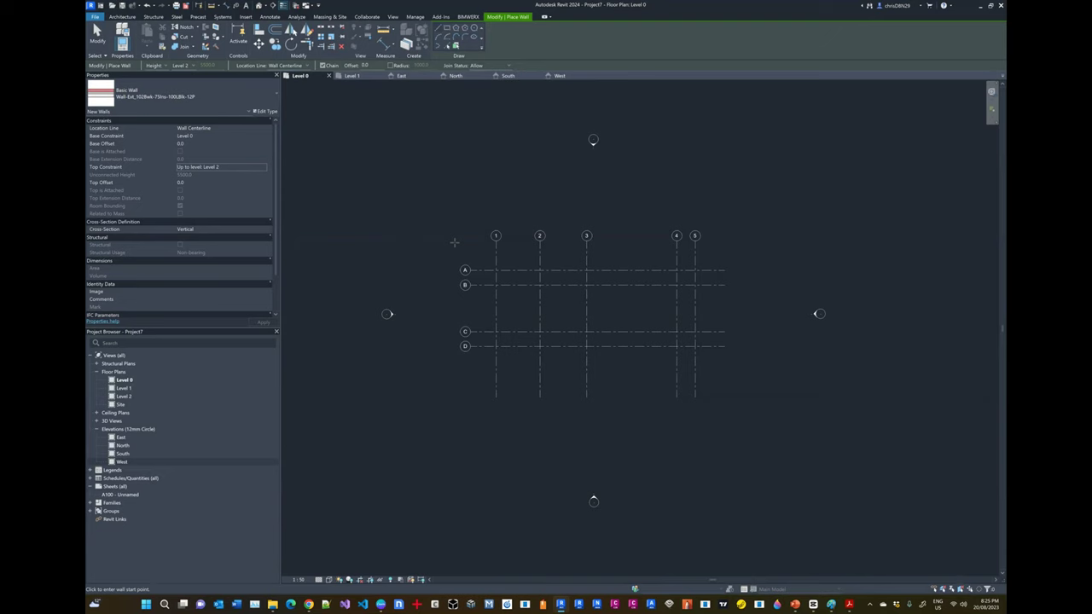
# Compare the plan against the reference sketch, ending on the annotated floor plan in Paint
pyautogui.hotkey('alt', 'Tab')
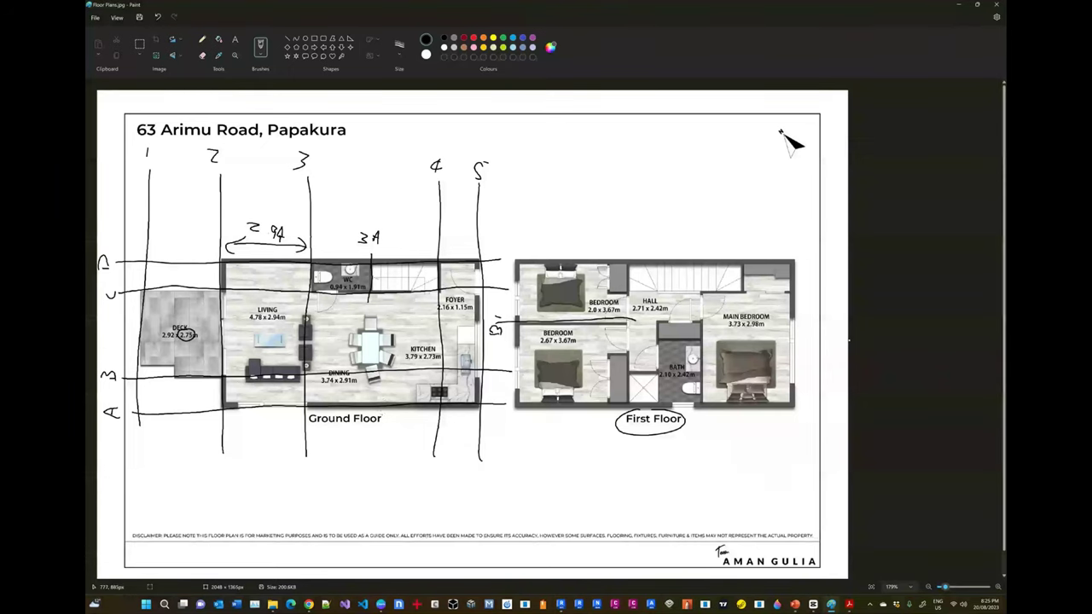
pyautogui.hotkey('alt', 'Tab')
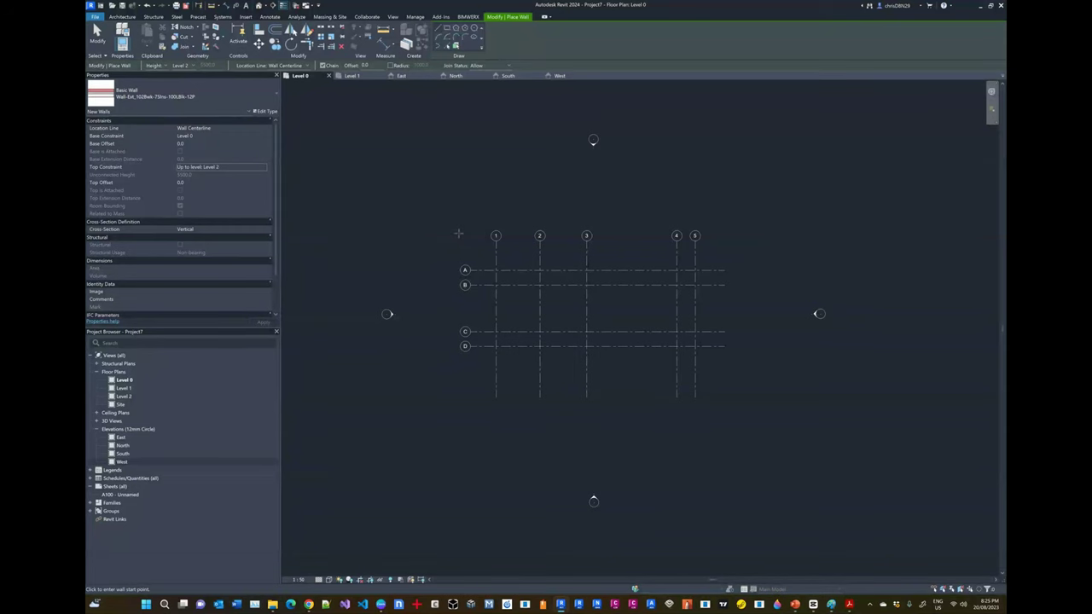
pyautogui.hotkey('alt', 'Tab')
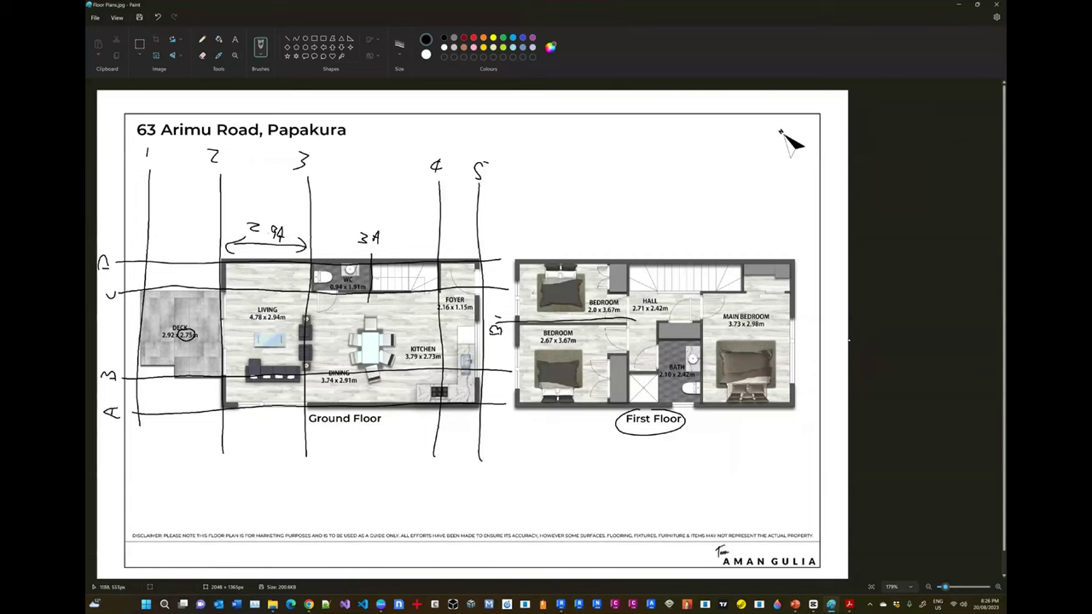
# Return from the Paint sketch to Revit's Level 0 grid plan
pyautogui.hotkey('alt', 'Tab')
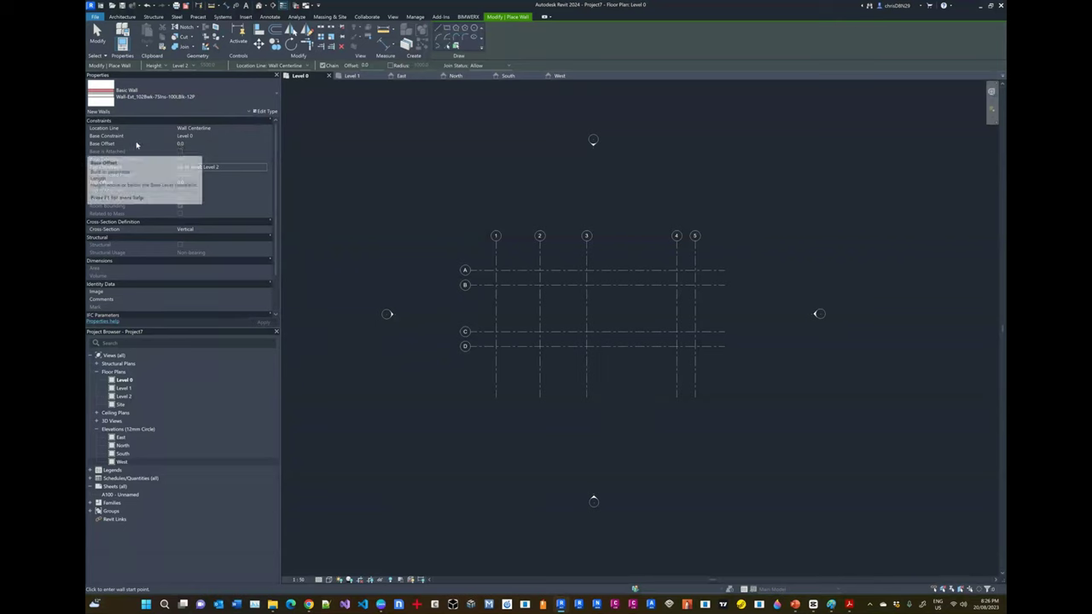
# Give new walls a -750 base offset and a Finish Face: Interior location line
pyautogui.click(192, 144)
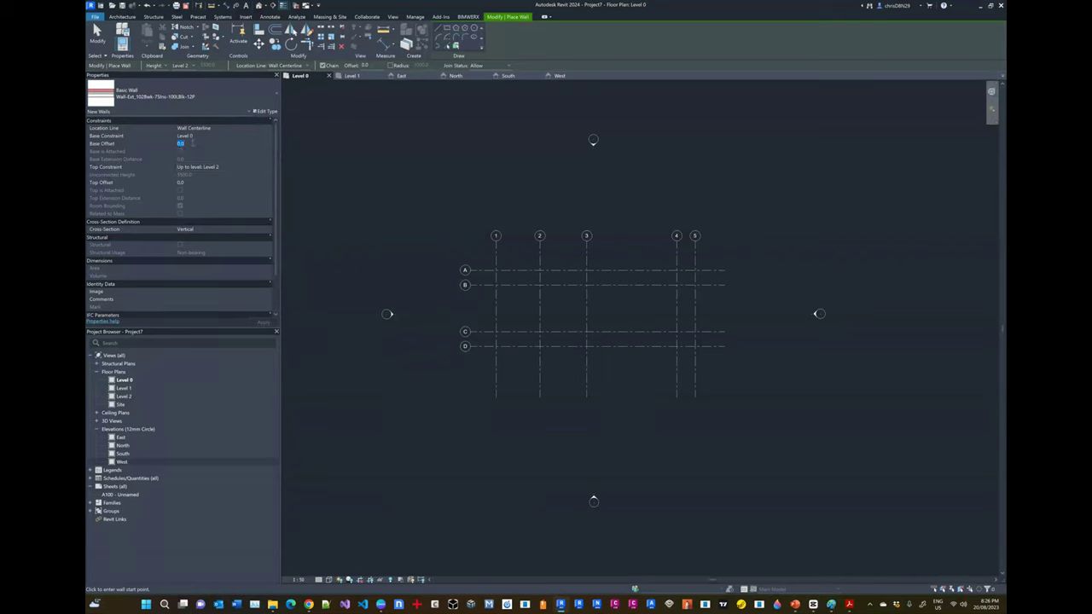
pyautogui.press('BackSpace')
pyautogui.write('-7500')
pyautogui.press('Return')
pyautogui.click(287, 66)
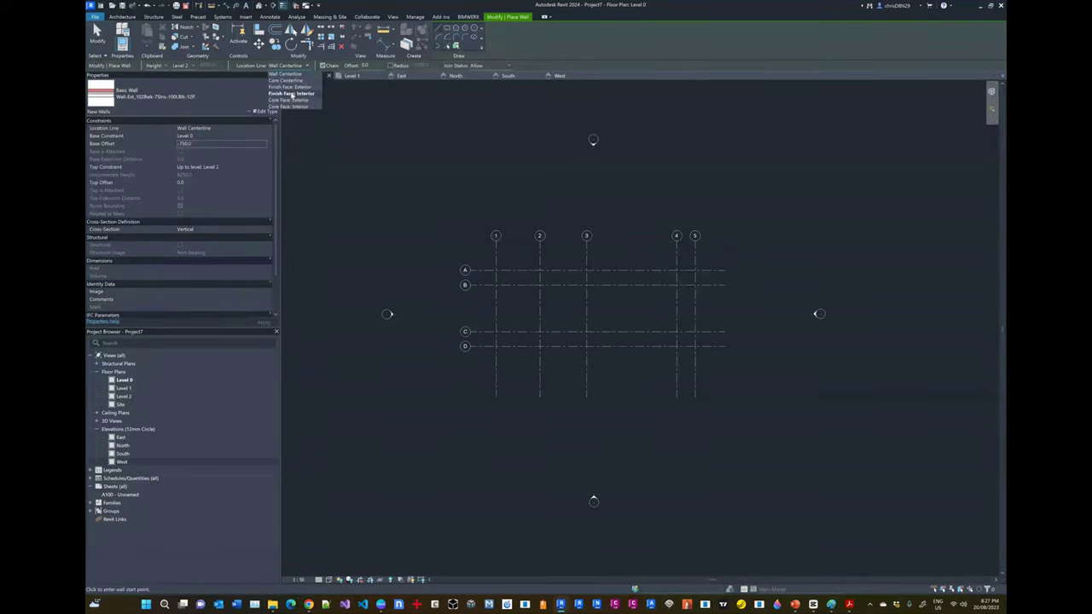
pyautogui.click(291, 94)
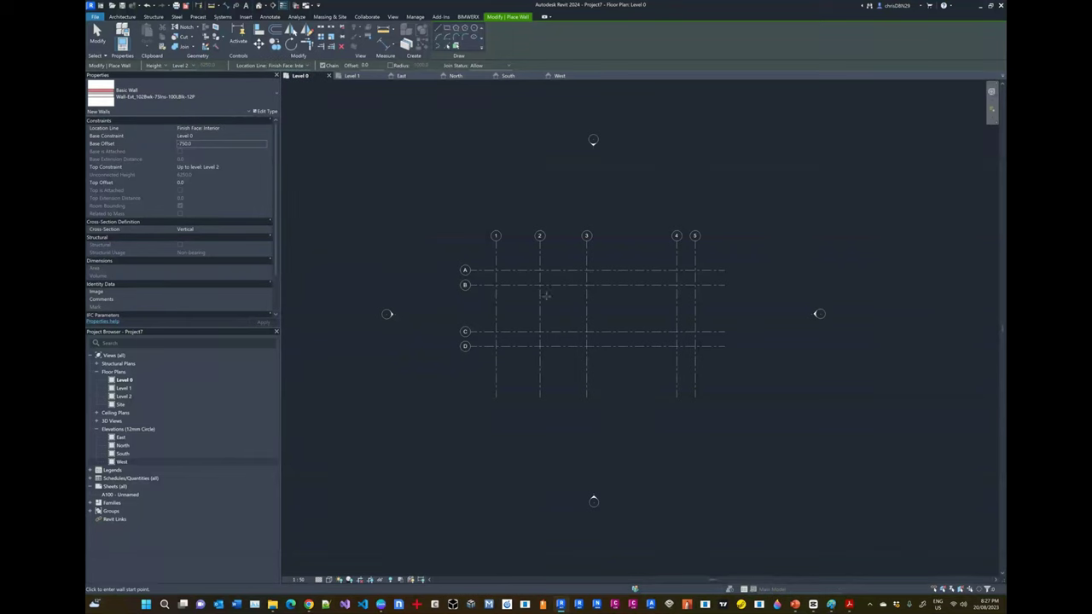
pyautogui.scroll(3, 540, 296)
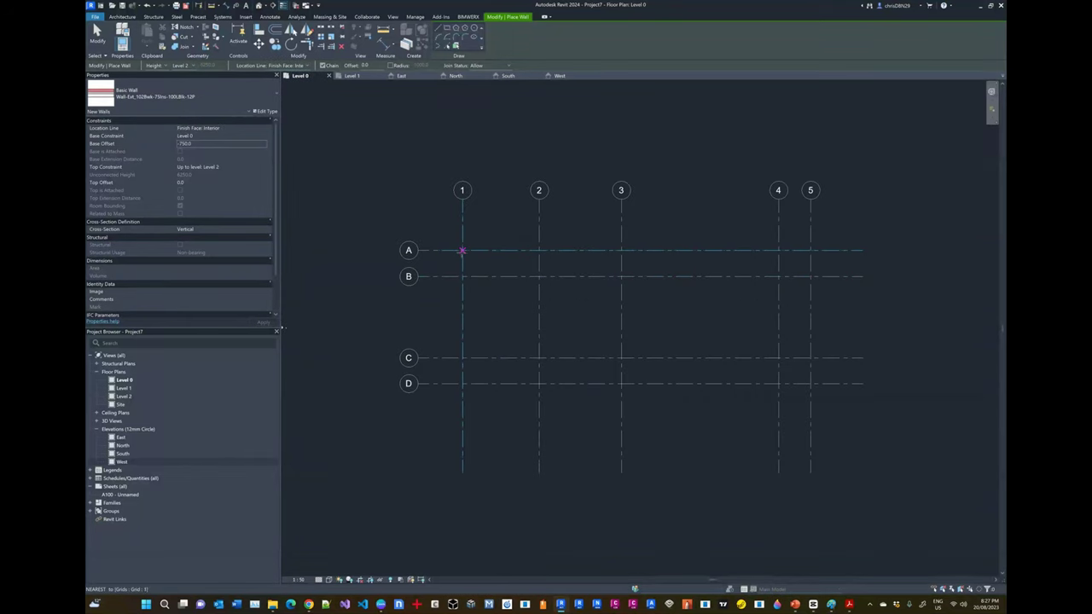
pyautogui.click(461, 250)
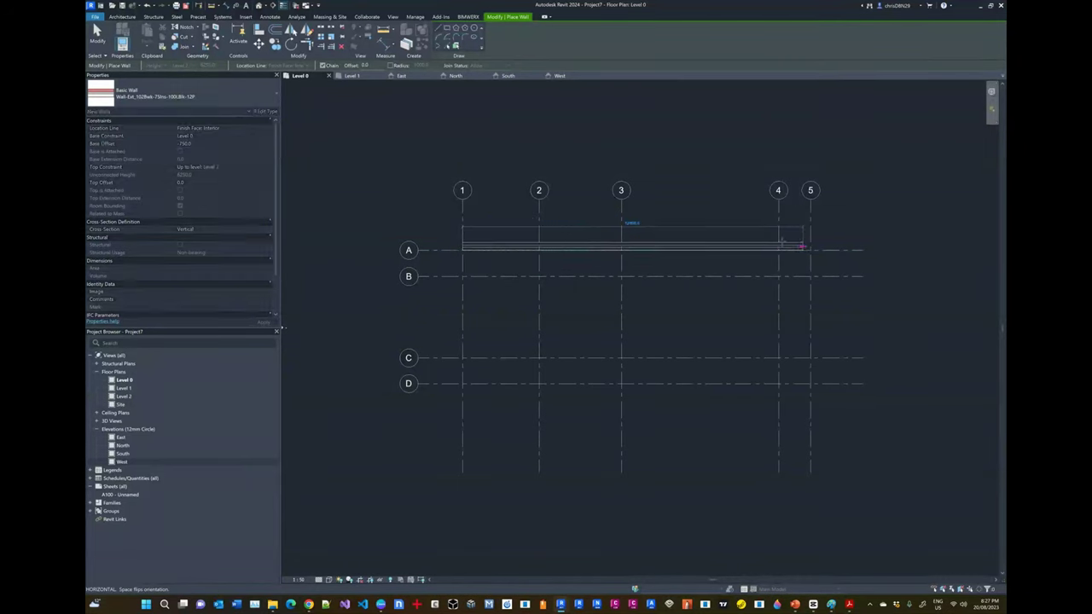
pyautogui.press('Escape')
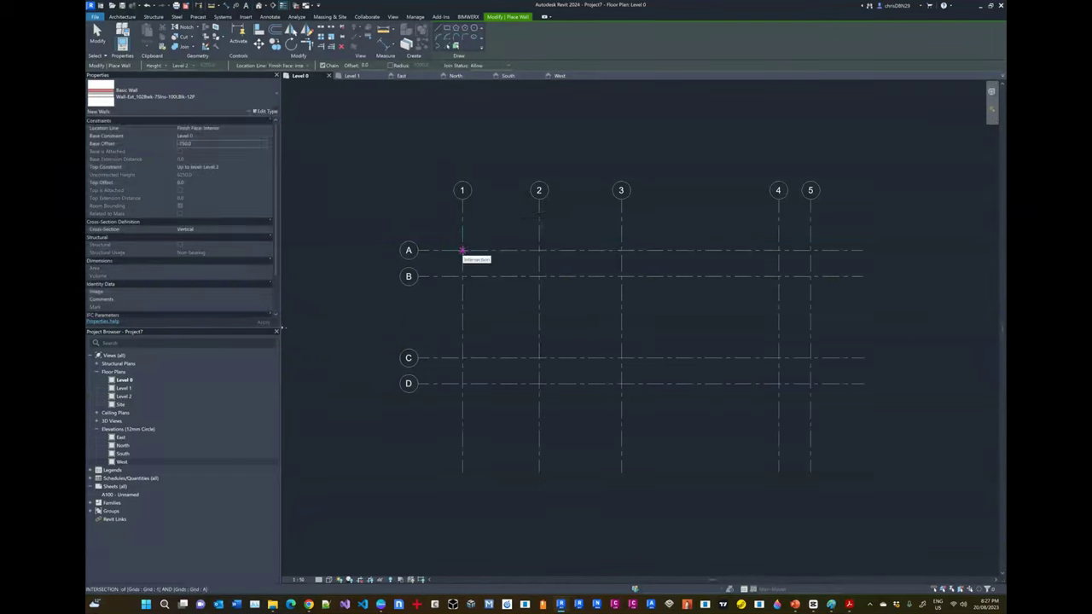
pyautogui.hotkey('alt', 'Tab')
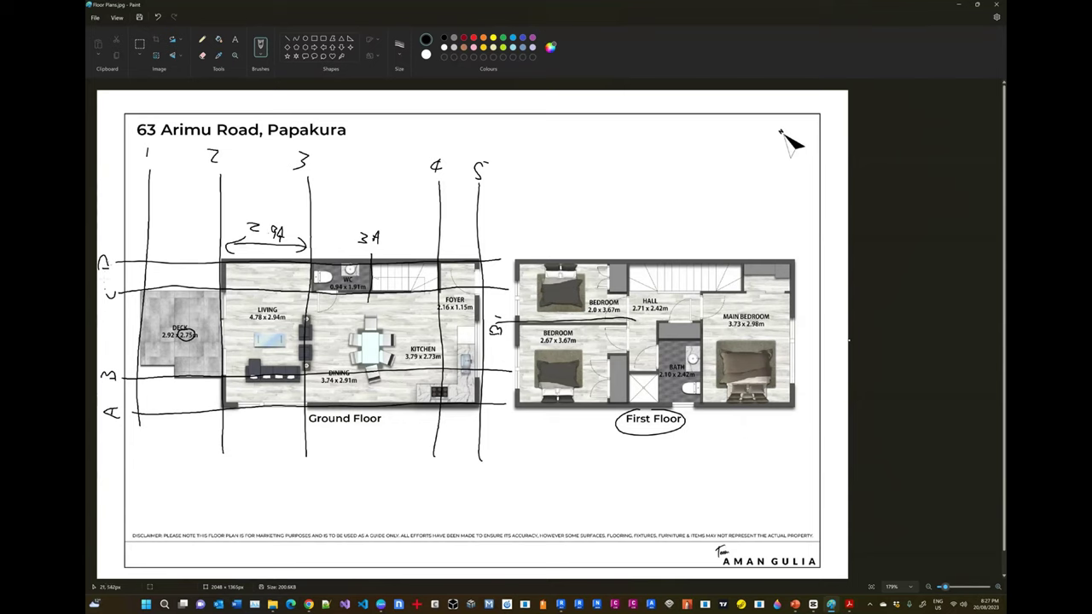
# Draw a closed wall rectangle through grid points A/2, A/5, D/5 and D/2, then cancel the tool
pyautogui.hotkey('alt', 'Tab')
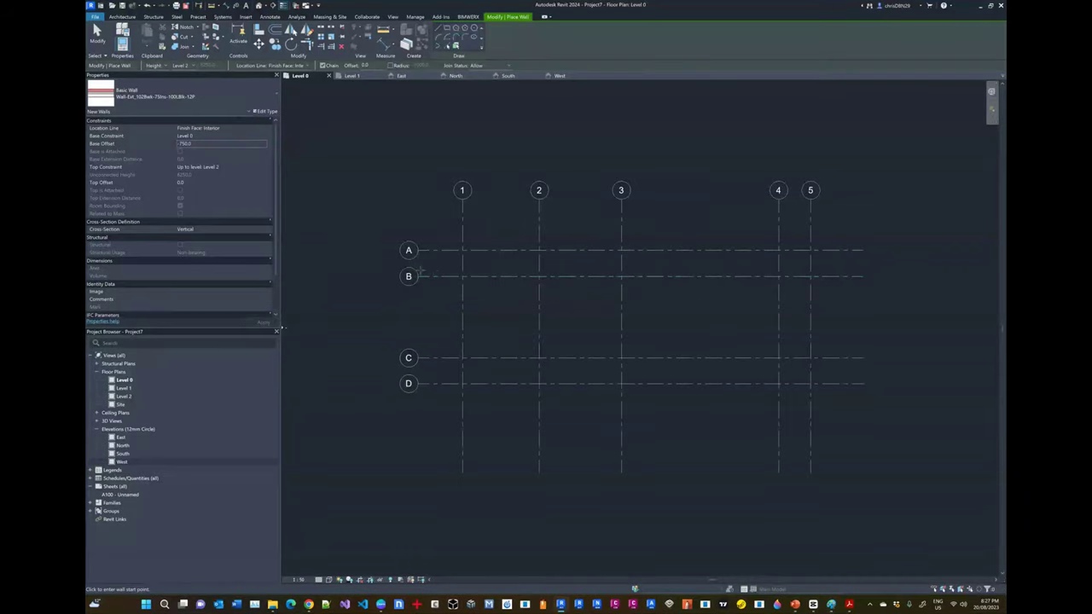
pyautogui.click(538, 250)
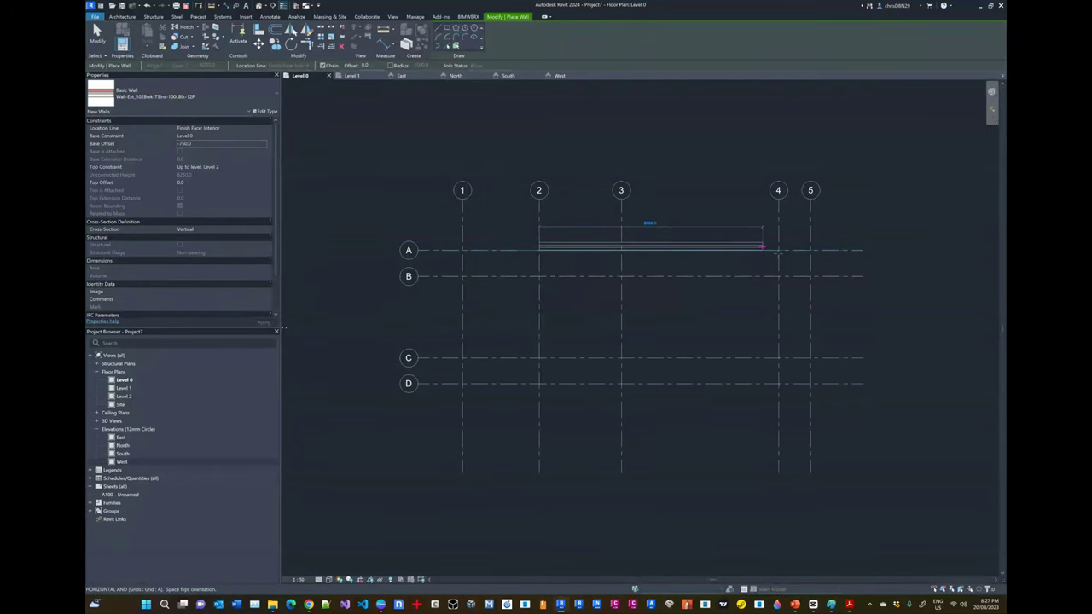
pyautogui.click(810, 250)
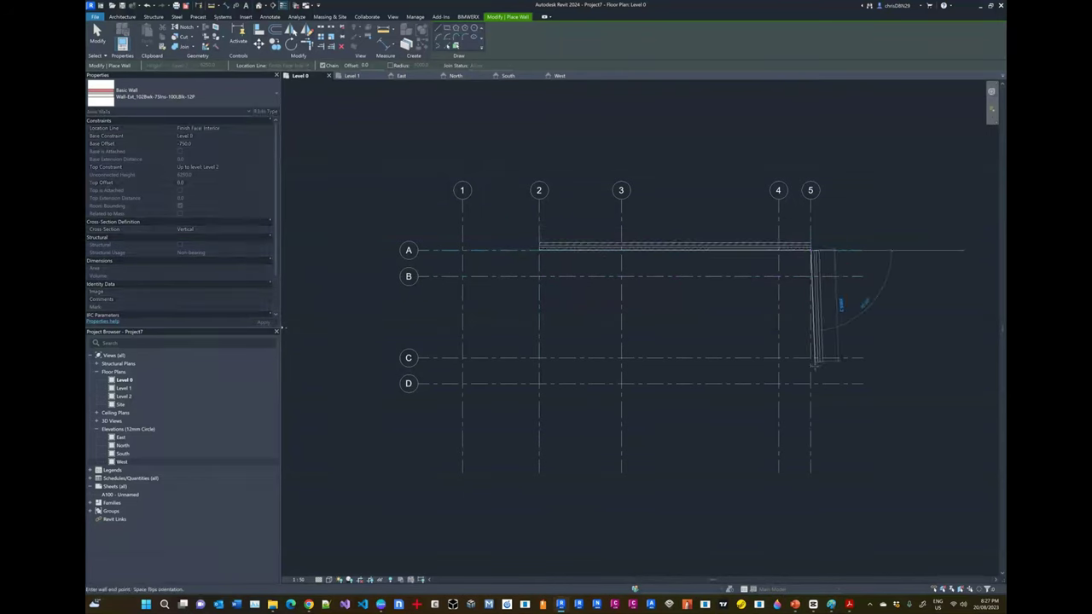
pyautogui.click(810, 384)
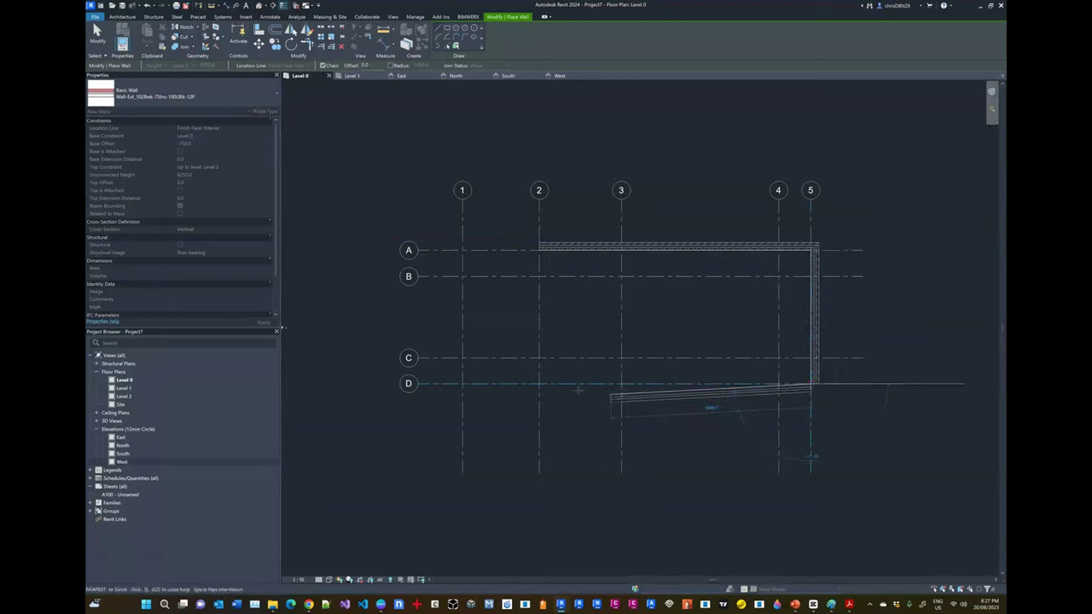
pyautogui.click(538, 384)
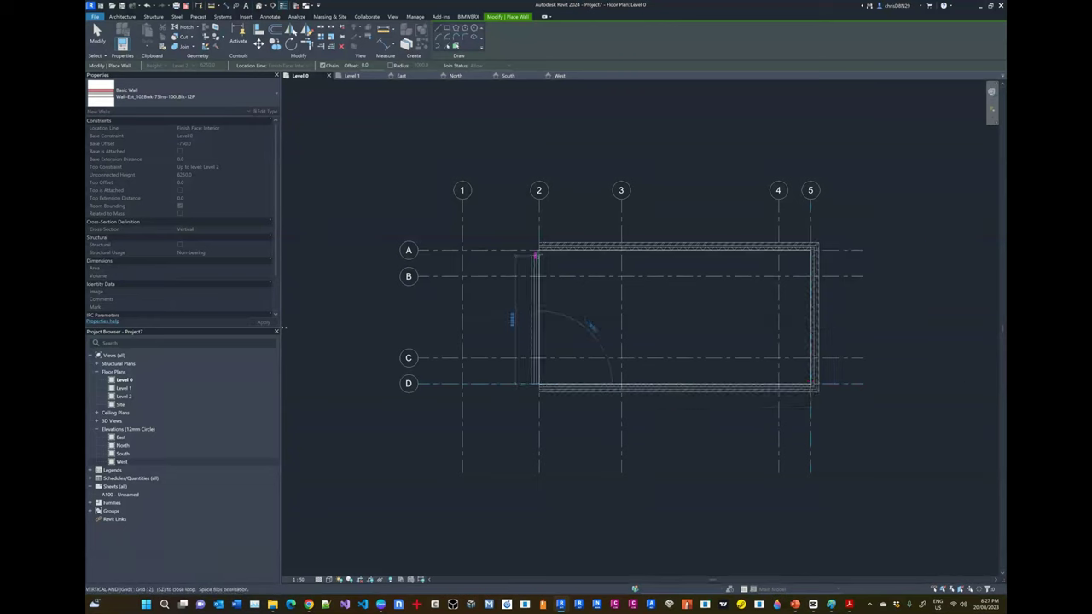
pyautogui.click(538, 250)
pyautogui.rightClick(574, 302)
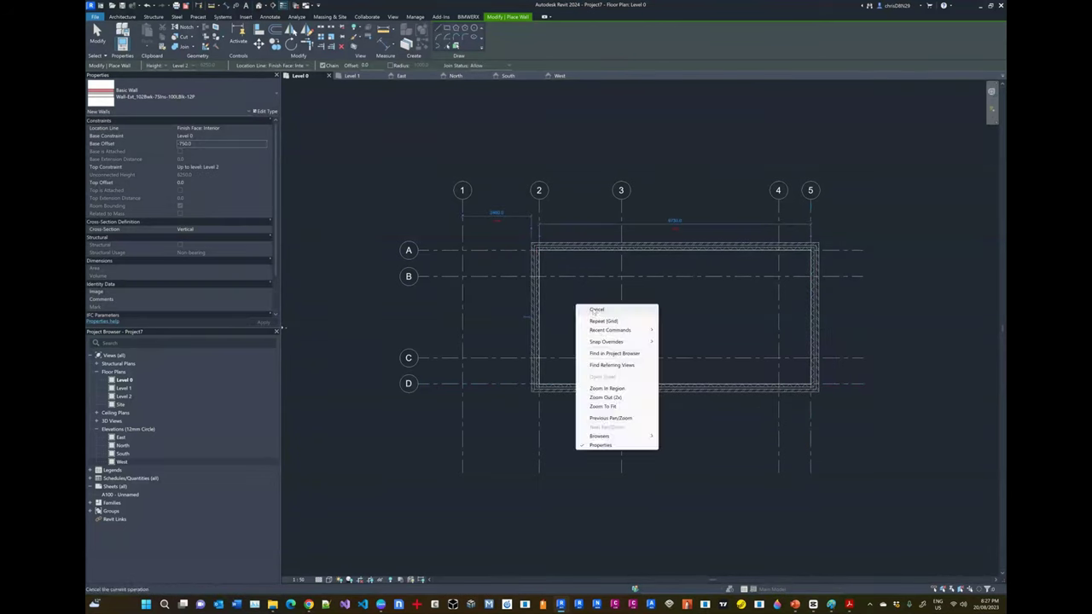
pyautogui.click(588, 309)
pyautogui.rightClick(580, 300)
pyautogui.click(602, 308)
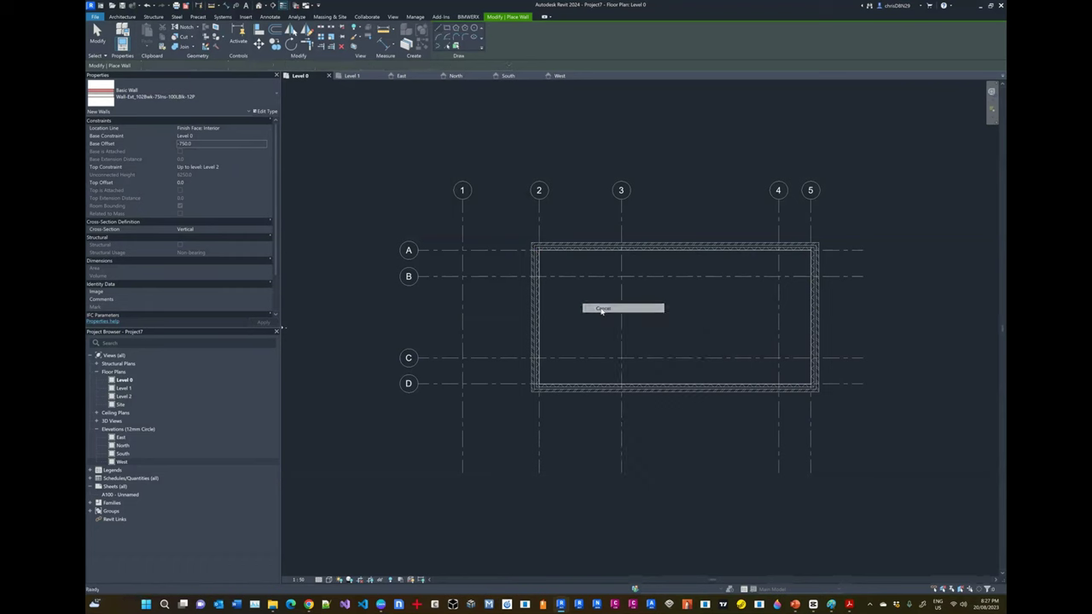
# Check the structural wall variants in the Structure tab's Wall dropdown
pyautogui.click(154, 16)
pyautogui.click(135, 47)
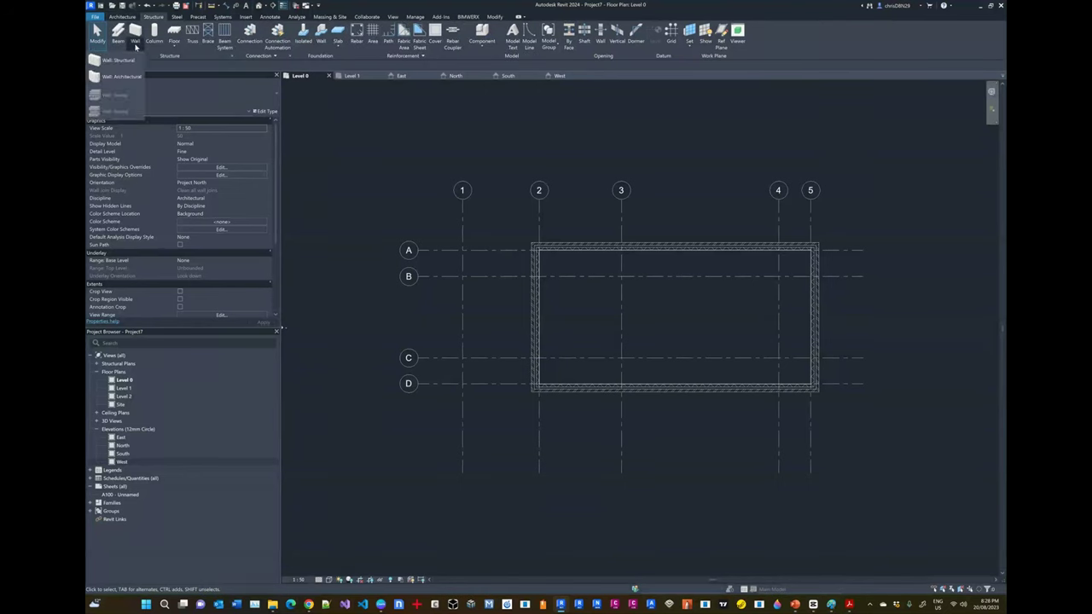
pyautogui.click(348, 171)
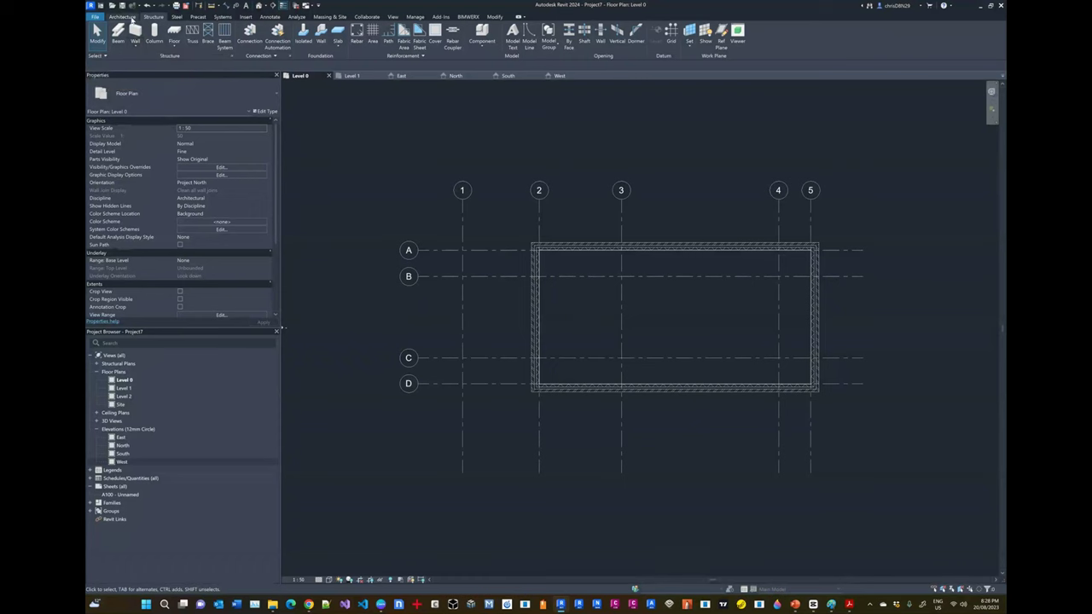
# Select the top wall along grid A and open its wall type's properties
pyautogui.click(122, 17)
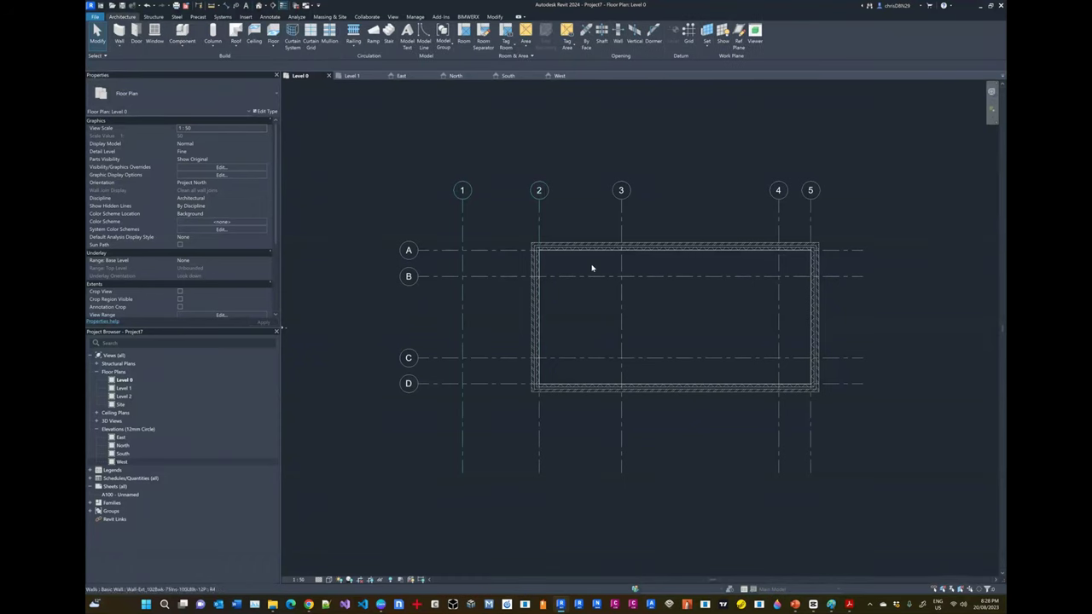
pyautogui.scroll(3, 592, 265)
pyautogui.click(538, 220)
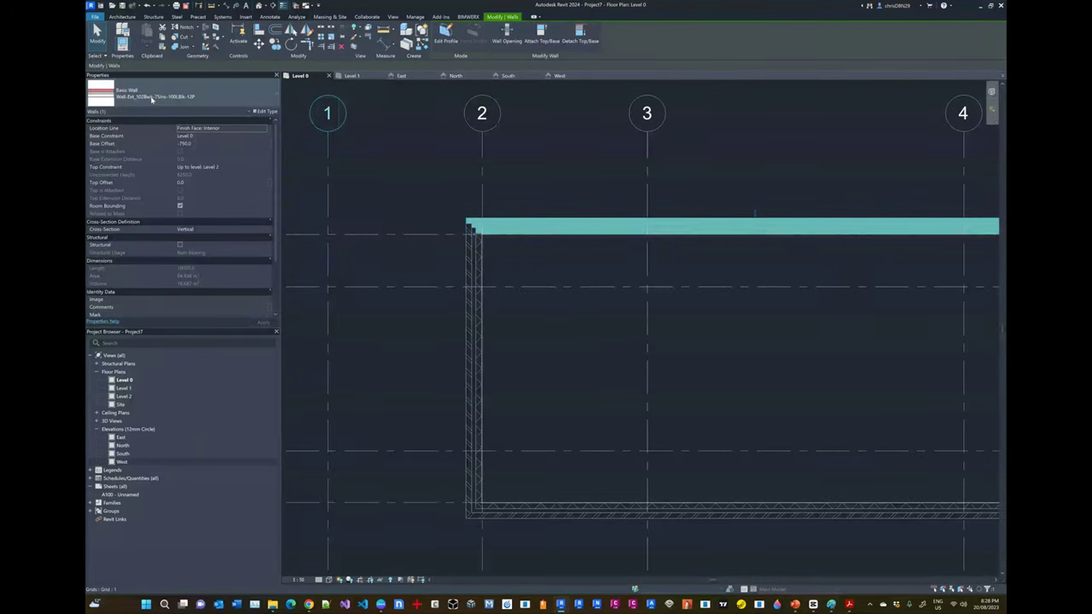
pyautogui.click(264, 112)
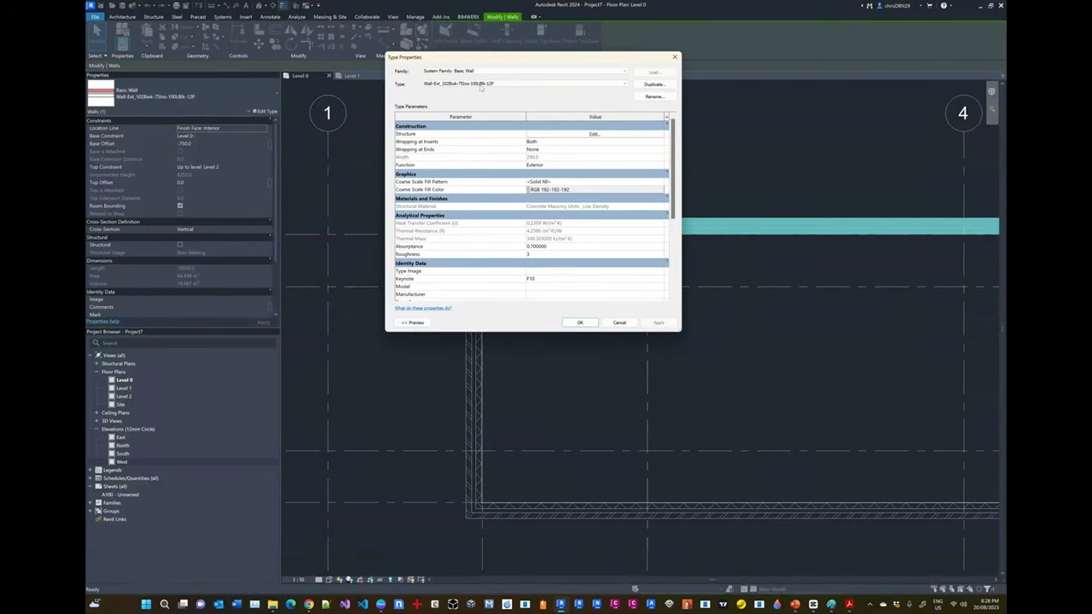
# Preview the wall section, review its masonry and plaster layers, close both dialogs and return to Paint
pyautogui.click(412, 323)
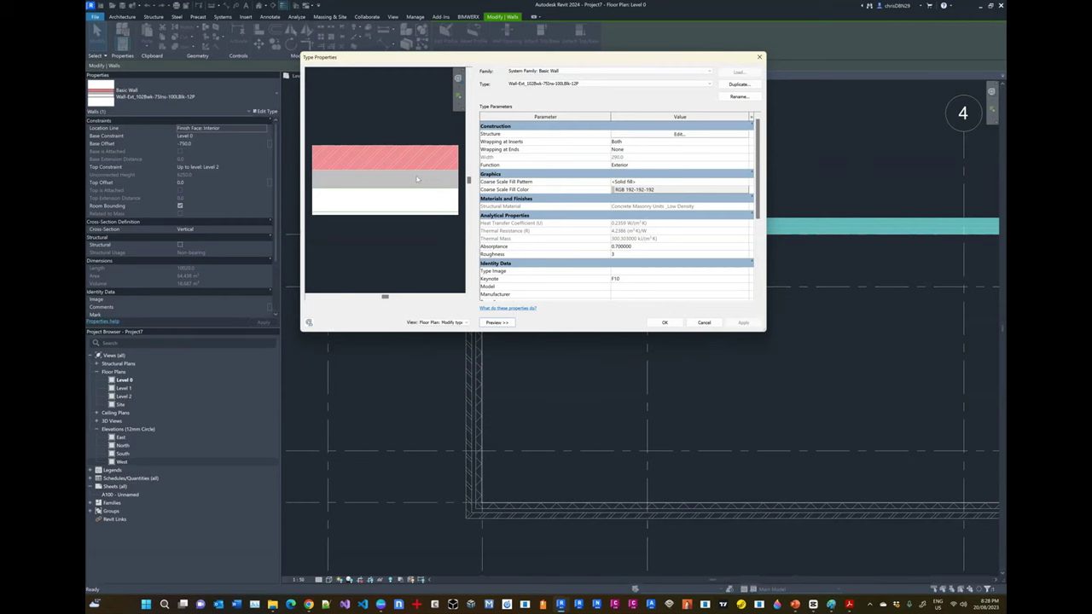
pyautogui.click(678, 135)
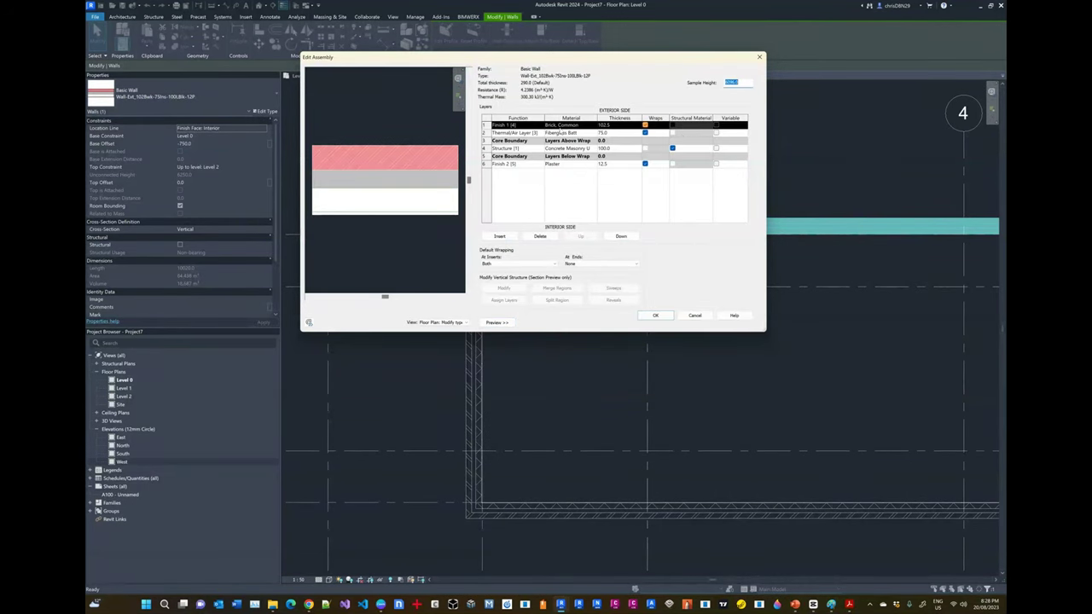
pyautogui.click(508, 134)
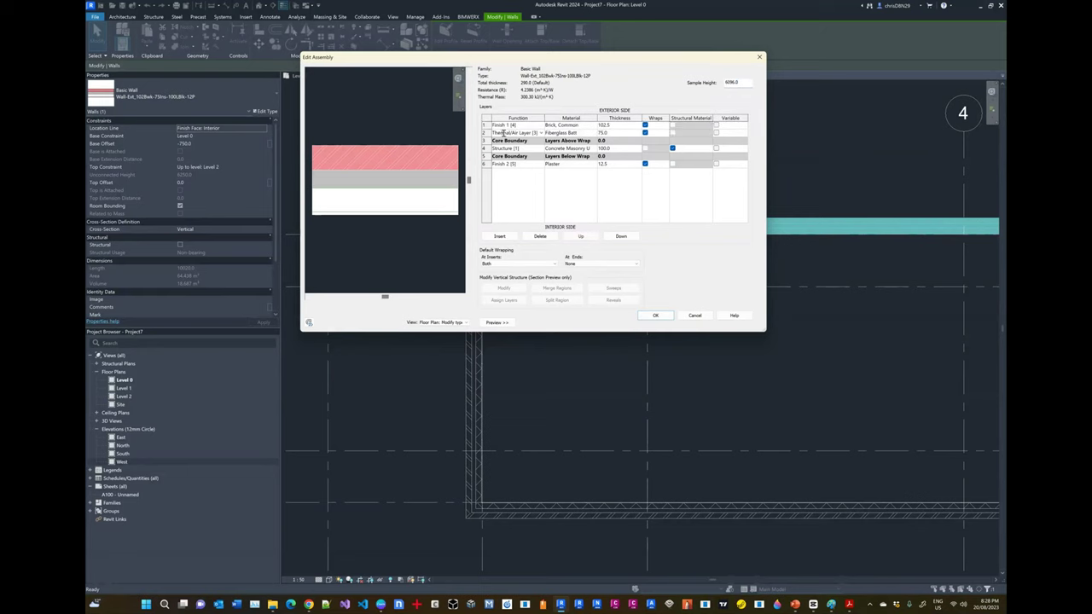
pyautogui.click(549, 148)
pyautogui.click(530, 164)
pyautogui.click(649, 316)
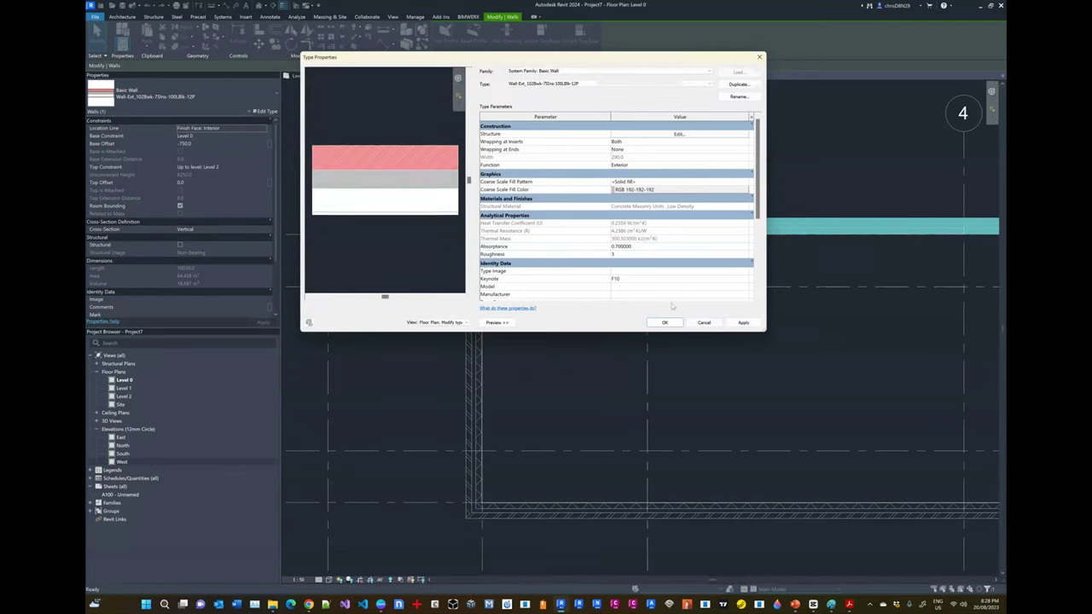
pyautogui.click(665, 323)
pyautogui.hotkey('alt', 'Tab')
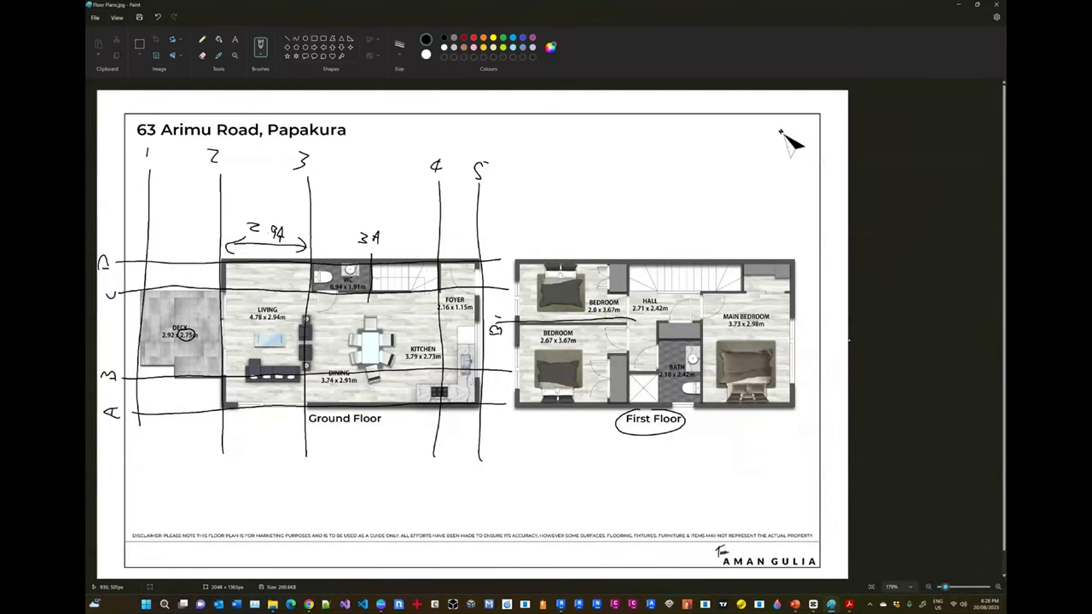
# Compare the walled Revit plan against the Paint reference image, ending back in Revit
pyautogui.hotkey('alt', 'Tab')
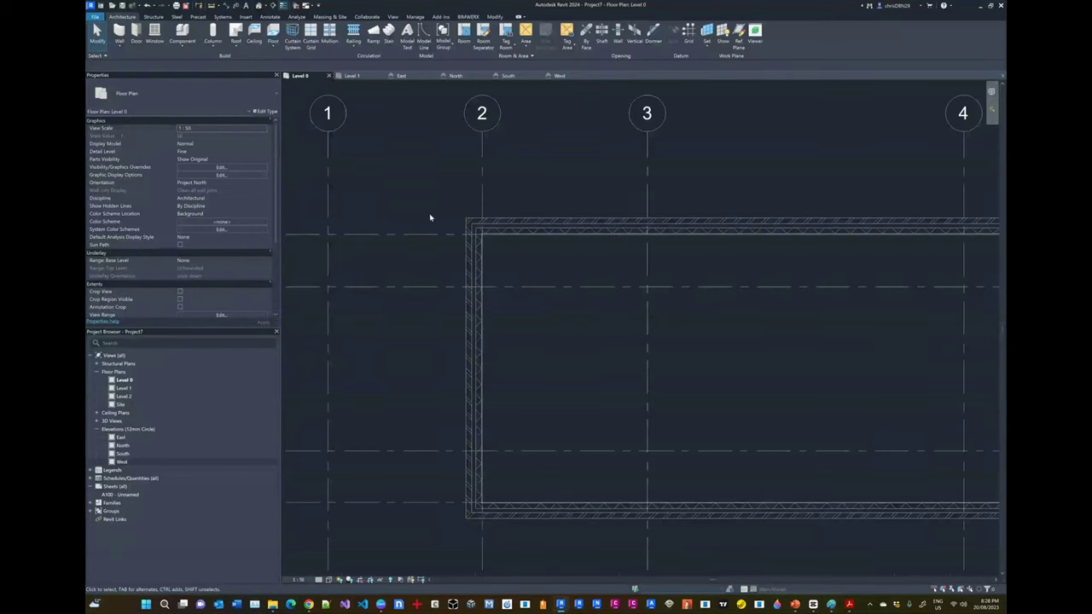
pyautogui.scroll(-4, 430, 217)
pyautogui.scroll(1, 443, 226)
pyautogui.hotkey('alt', 'Tab')
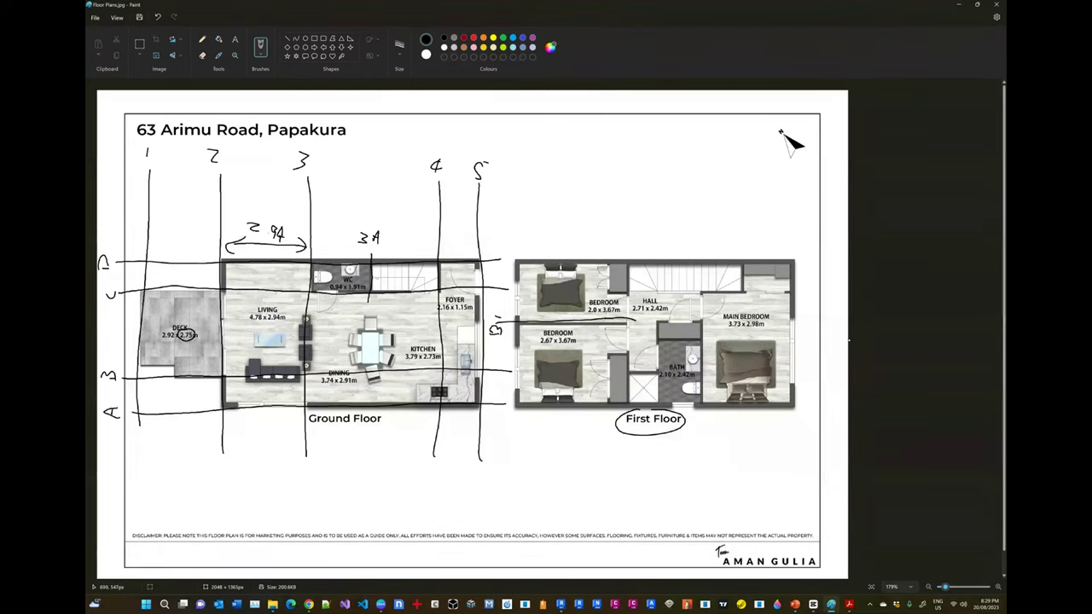
pyautogui.hotkey('alt', 'Tab')
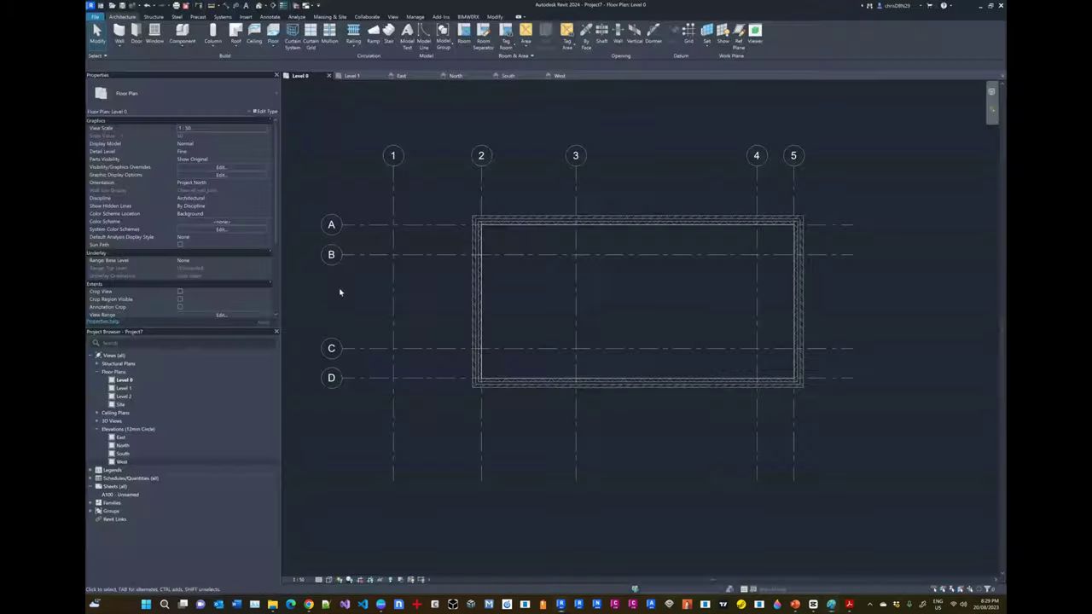
pyautogui.hotkey('alt', 'Tab')
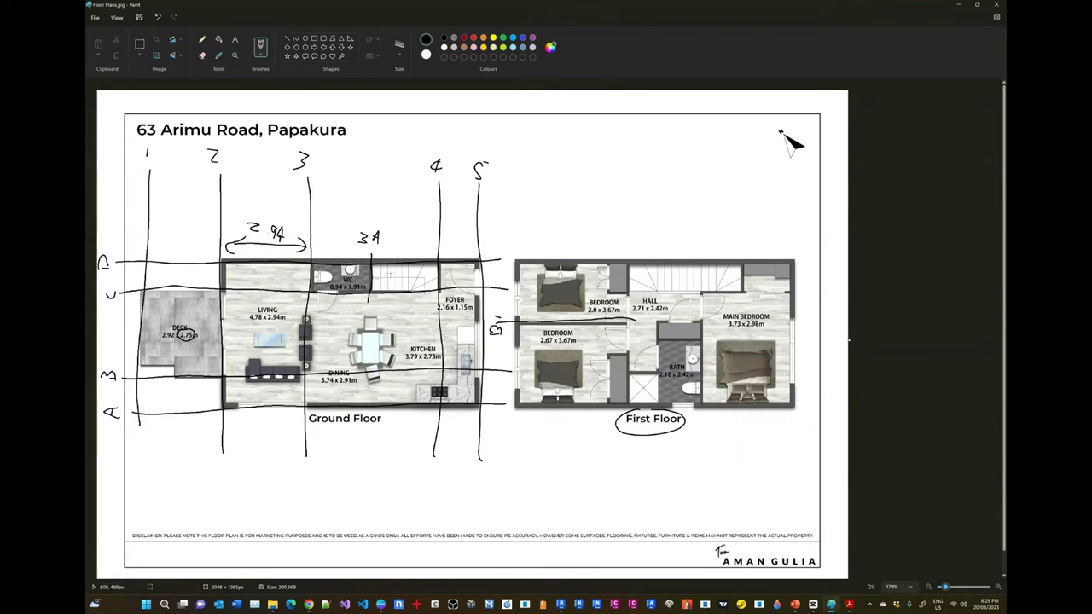
pyautogui.hotkey('alt', 'Tab')
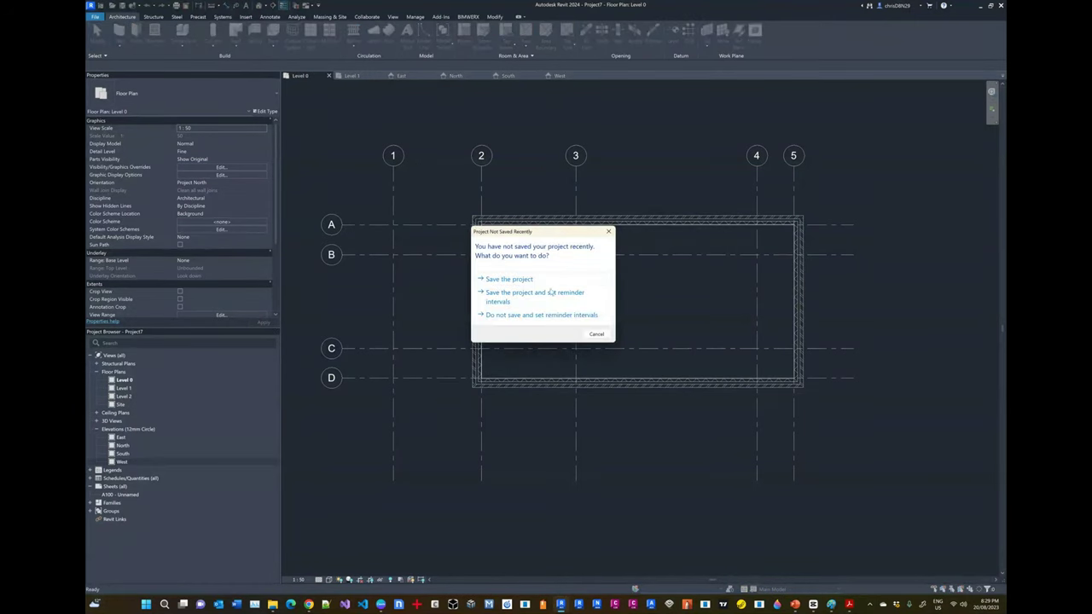
# Dismiss the save reminder without saving and restart wall placement with WA
pyautogui.click(596, 333)
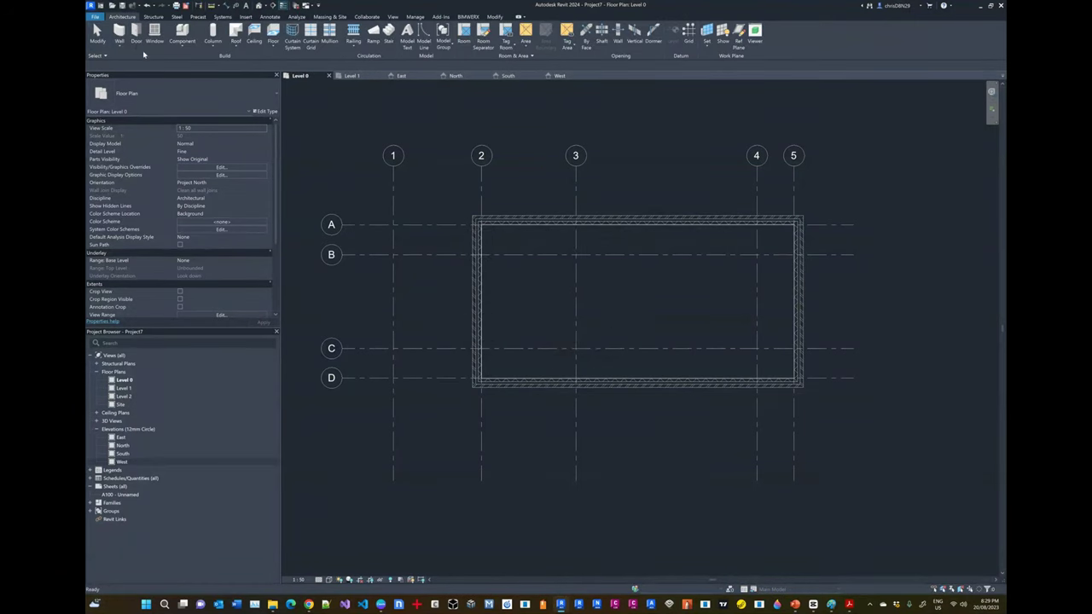
pyautogui.click(121, 46)
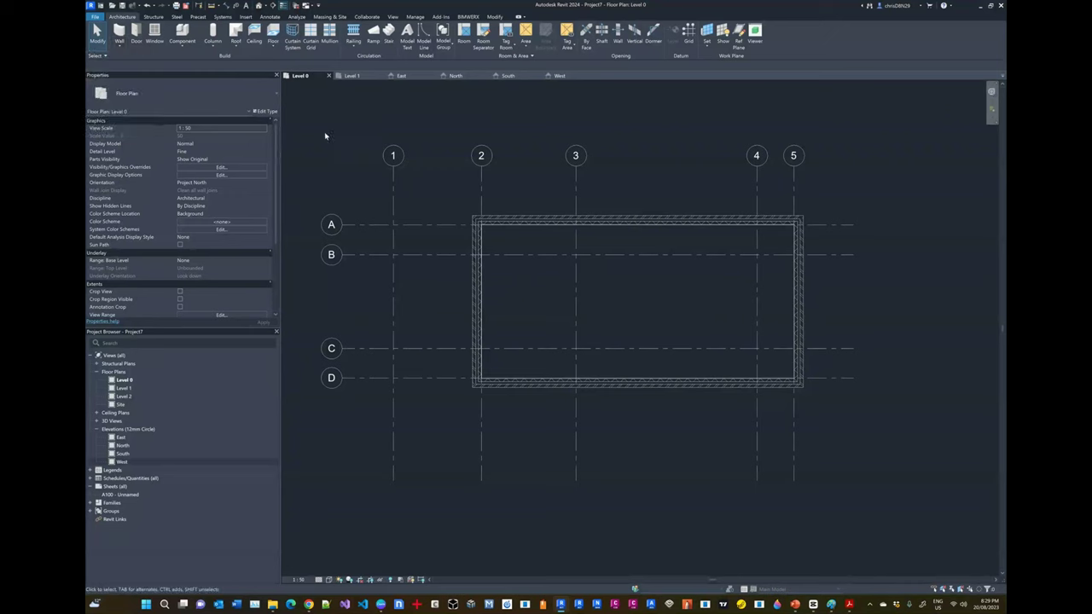
pyautogui.press('w')
pyautogui.press('a')
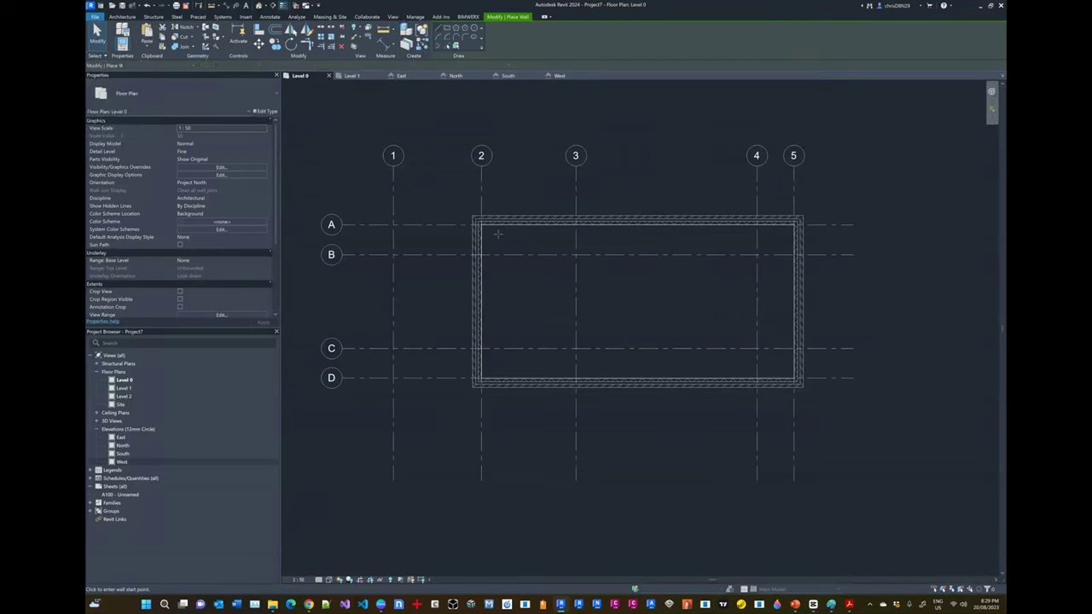
pyautogui.press('Escape')
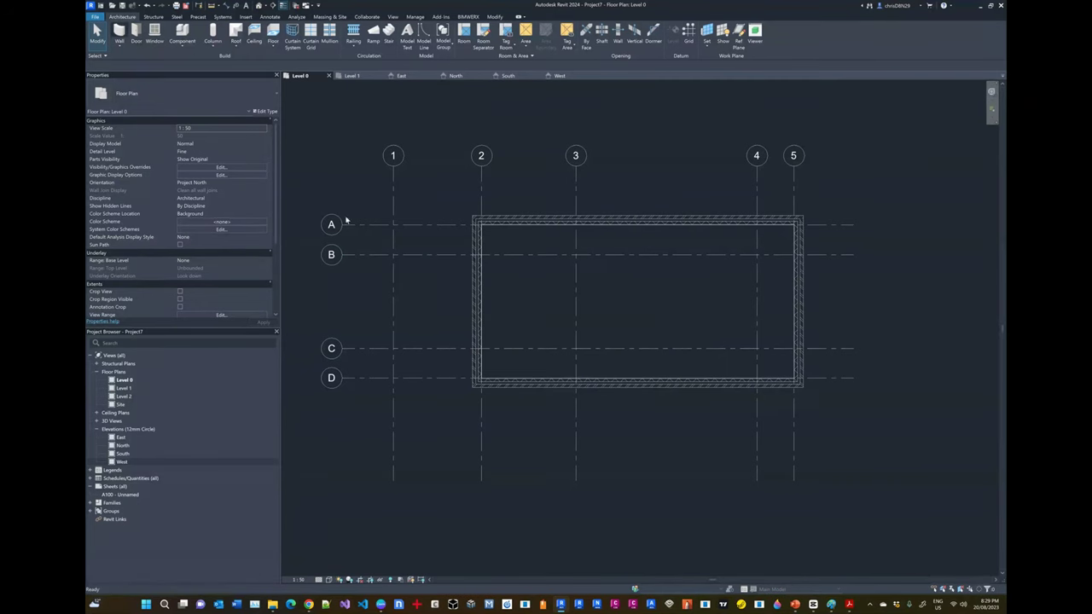
pyautogui.press('w')
pyautogui.press('a')
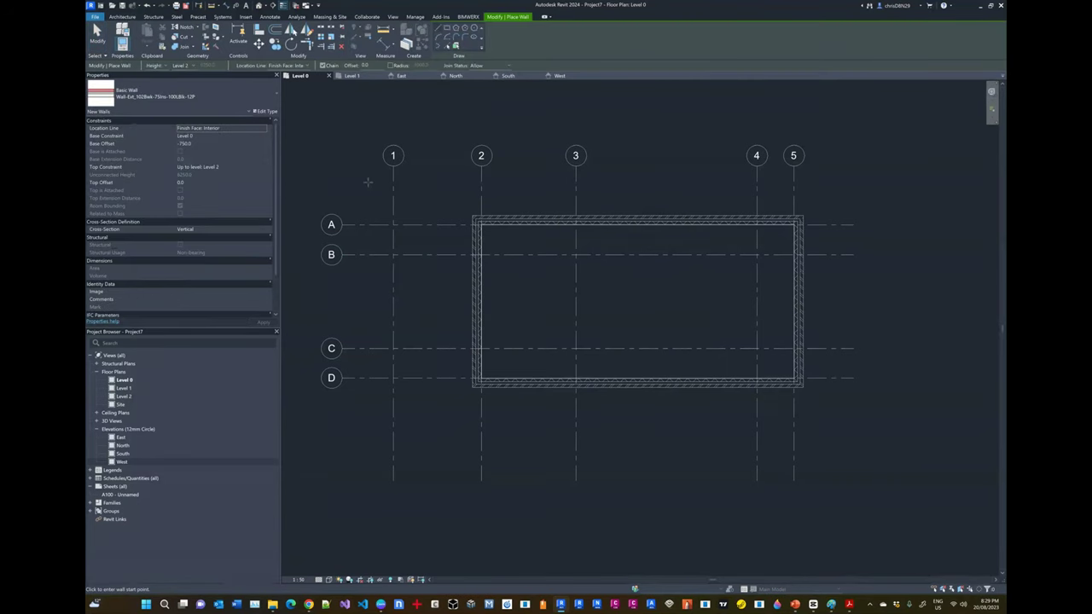
# Pick the Wall-Int_12P-100Blk-12P interior block wall type from the Properties type selector
pyautogui.click(210, 101)
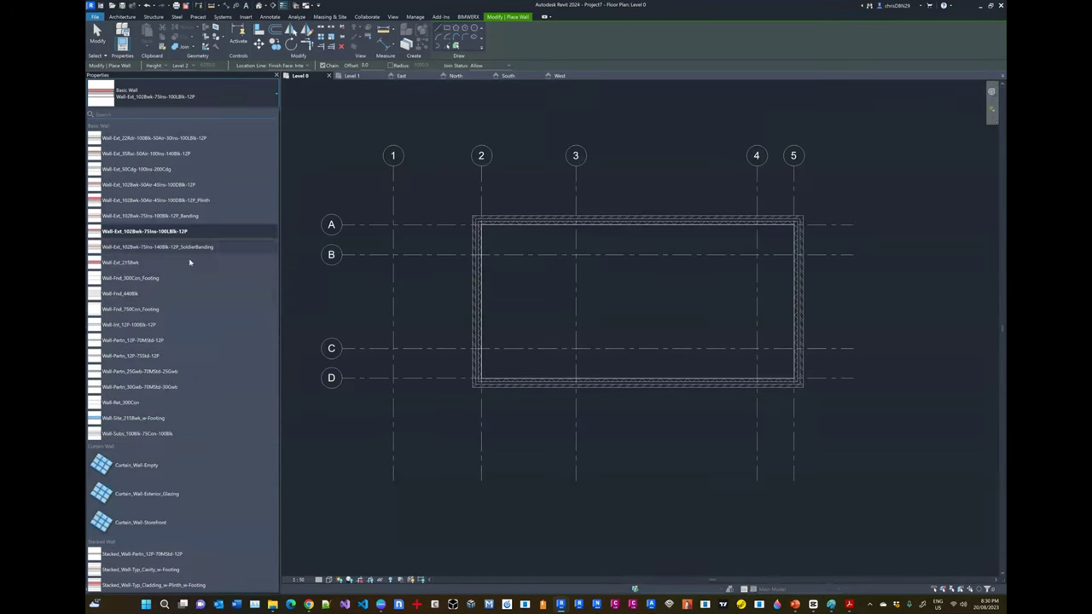
pyautogui.moveTo(145, 328)
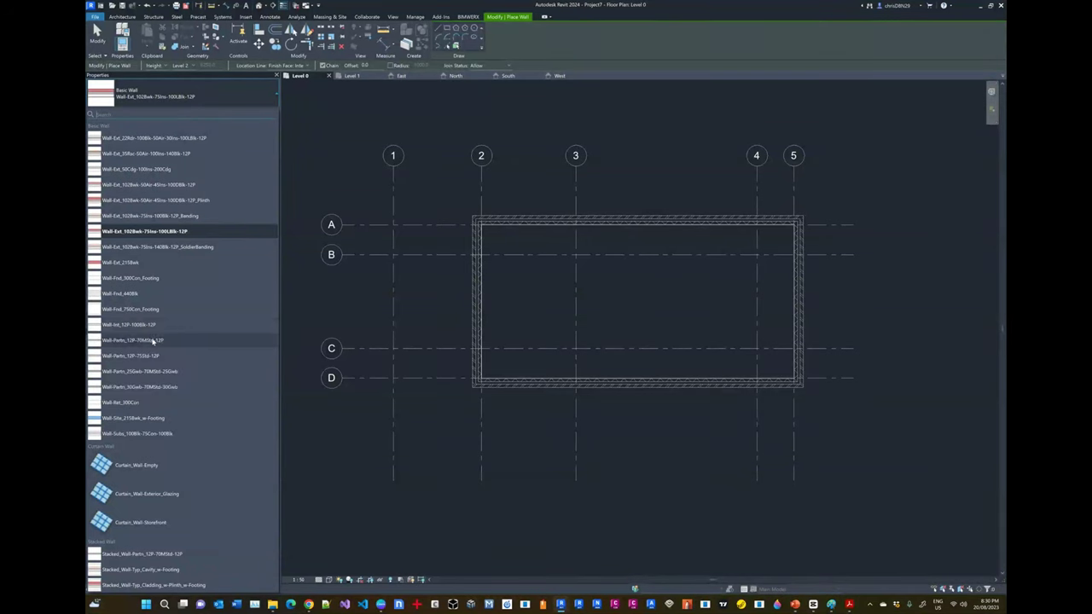
pyautogui.moveTo(122, 344)
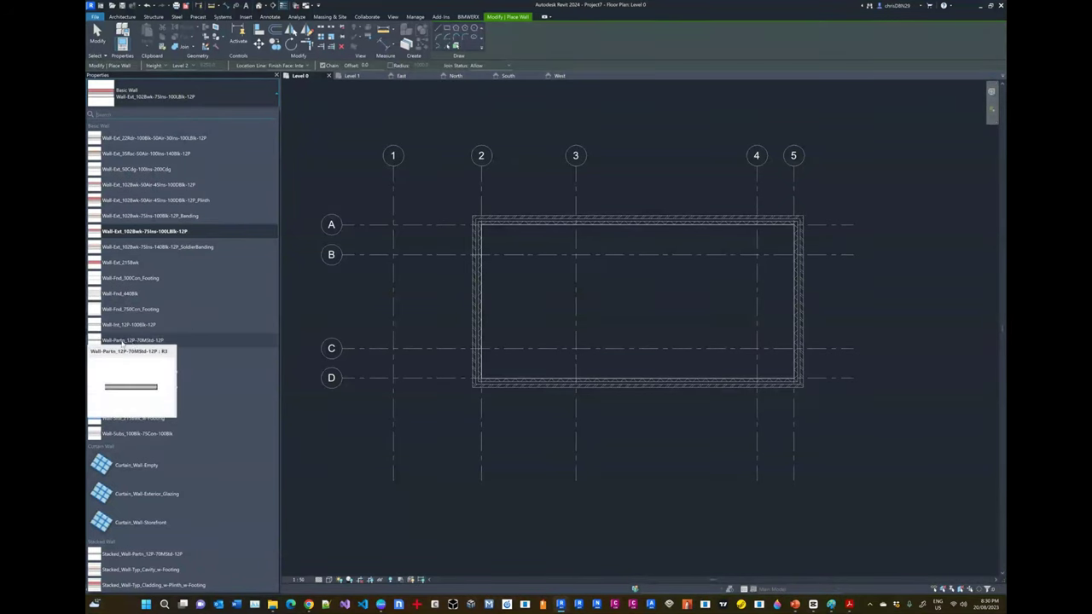
pyautogui.click(128, 324)
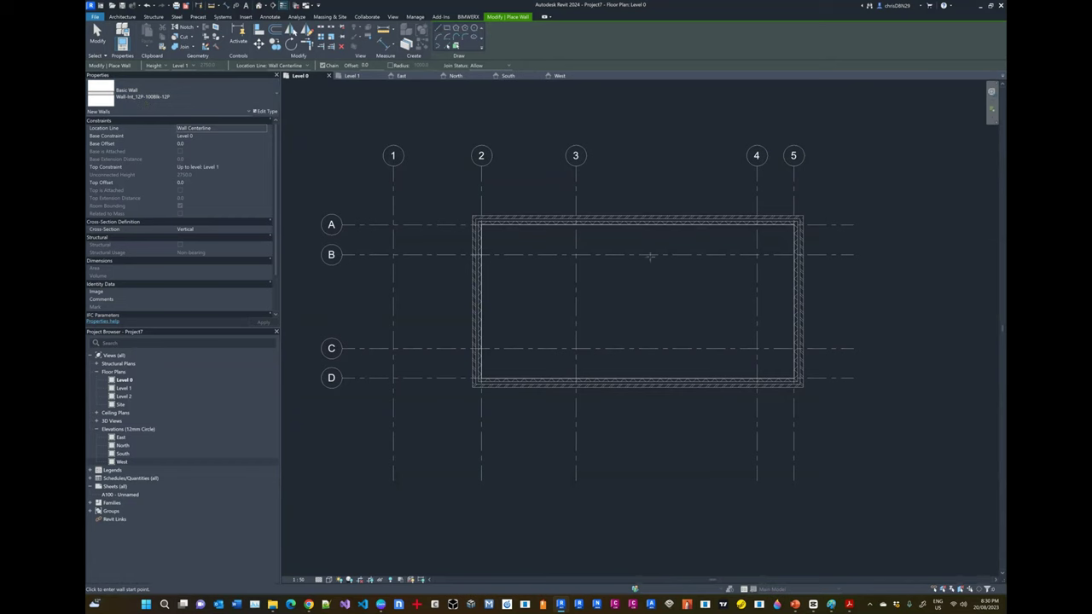
# Draw chained interior walls from grid 3 at the top wall, along grid B, up grid 4
pyautogui.scroll(2, 636, 242)
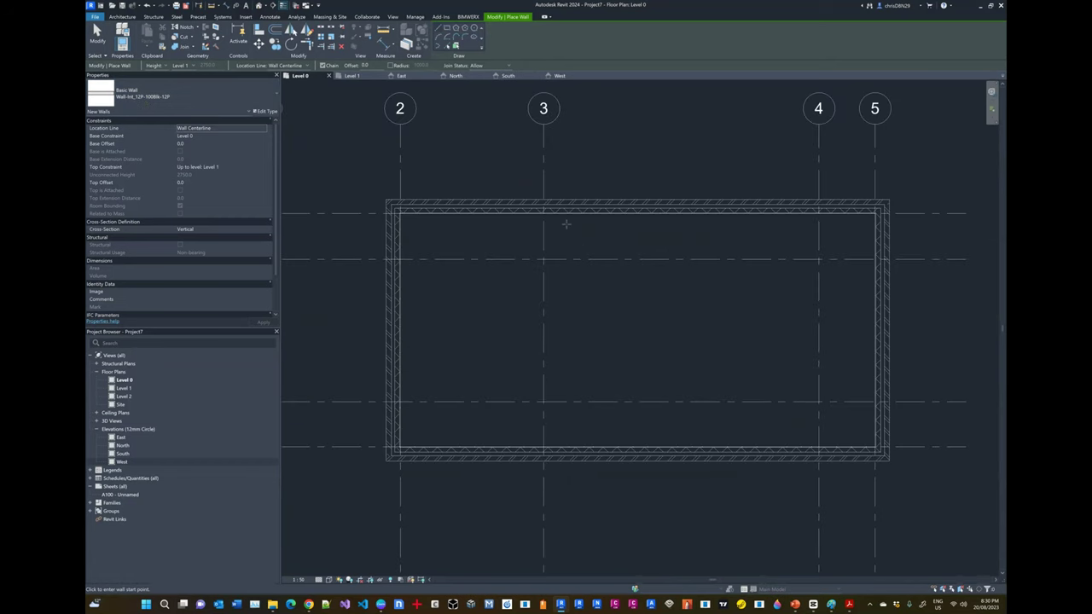
pyautogui.hotkey('alt', 'Tab')
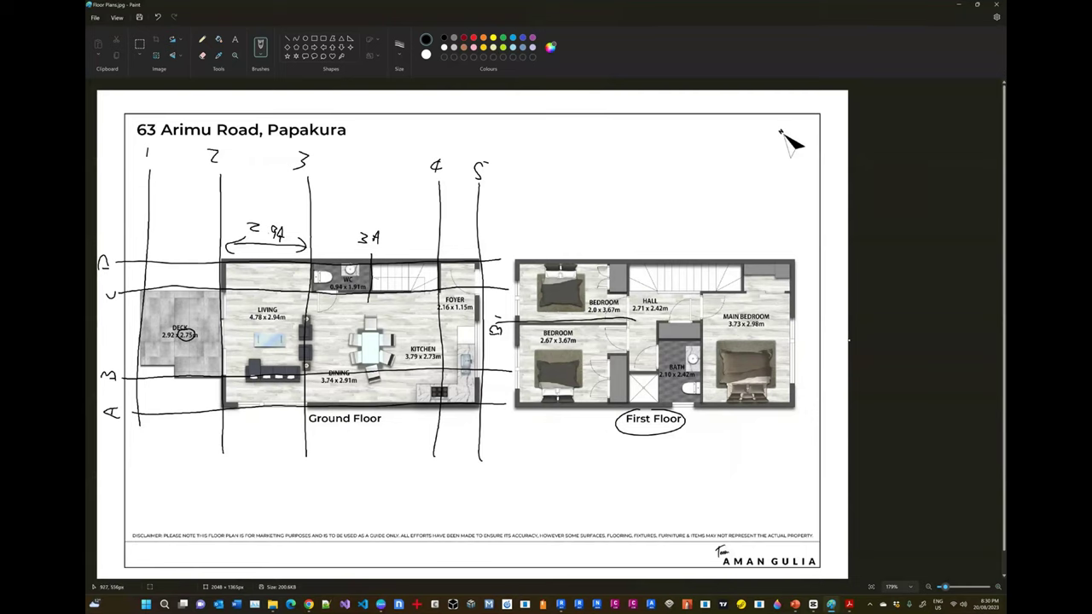
pyautogui.hotkey('alt', 'Tab')
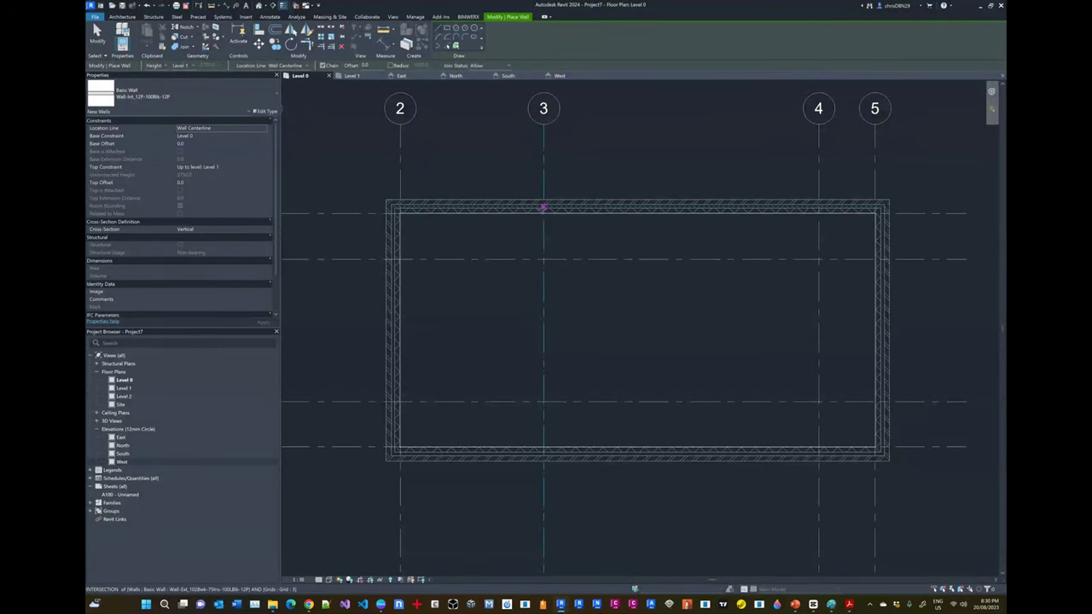
pyautogui.click(542, 206)
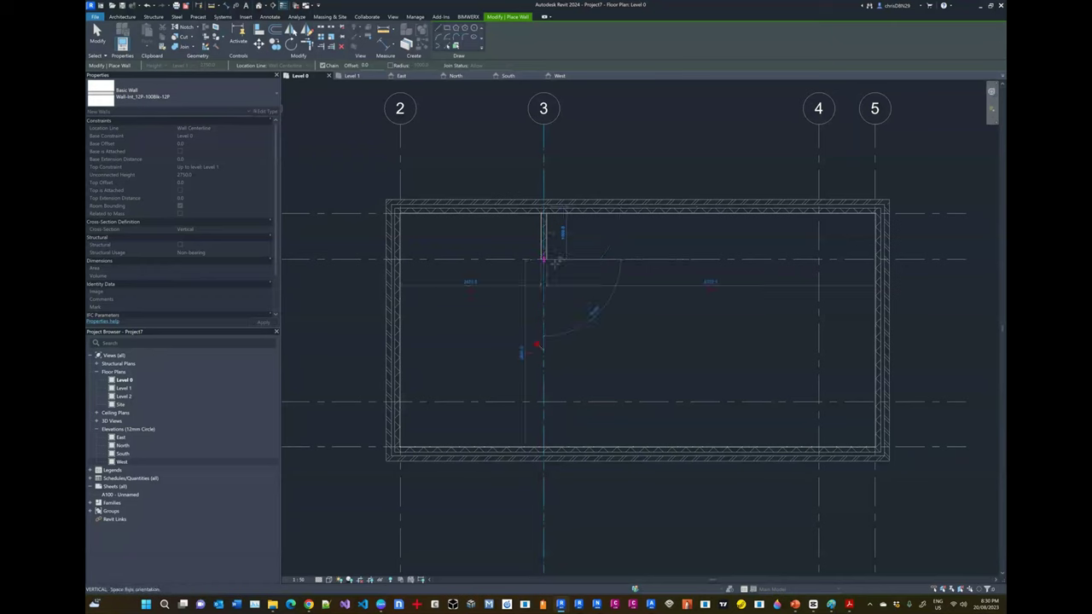
pyautogui.click(542, 258)
pyautogui.click(818, 258)
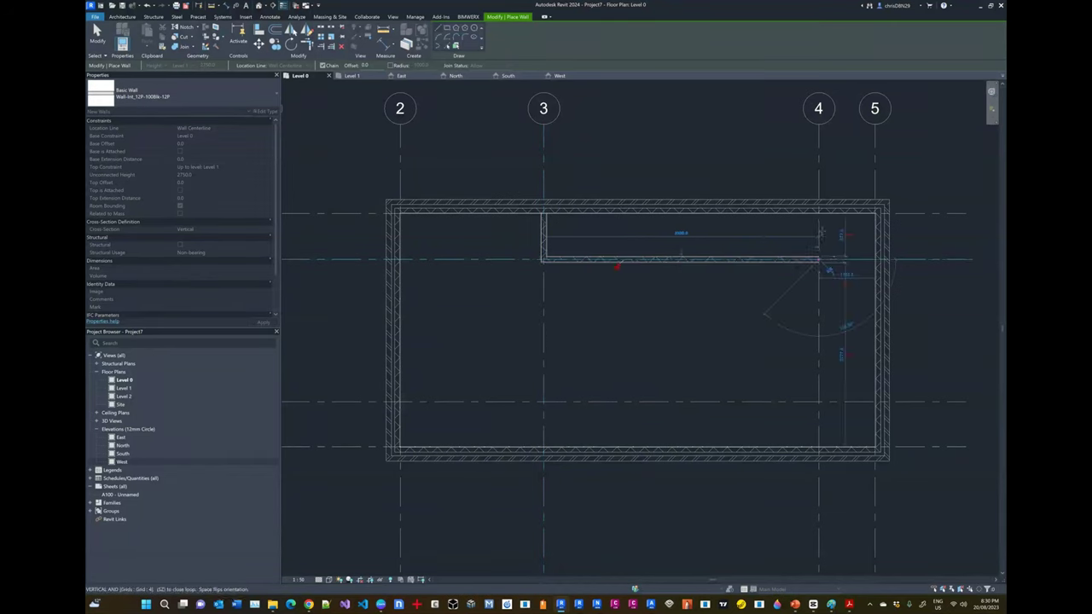
pyautogui.click(818, 207)
pyautogui.press('Escape')
pyautogui.rightClick(703, 245)
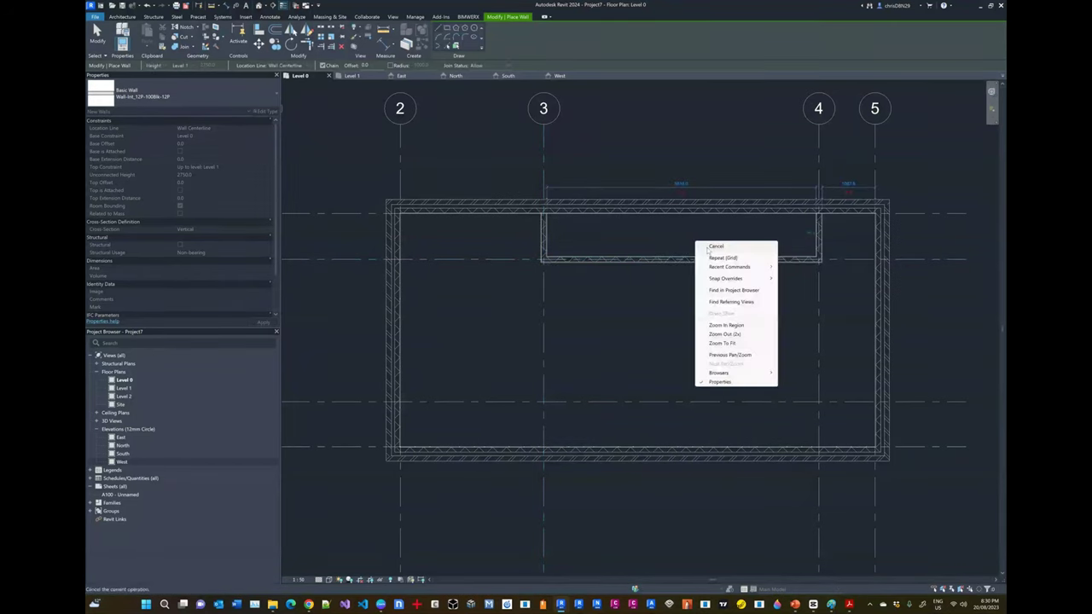
pyautogui.rightClick(683, 232)
pyautogui.click(716, 237)
# Zoom in to inspect the new grid 3 wall junction, then bring up the Paint reference sketch
pyautogui.scroll(1, 521, 222)
pyautogui.scroll(3, 520, 222)
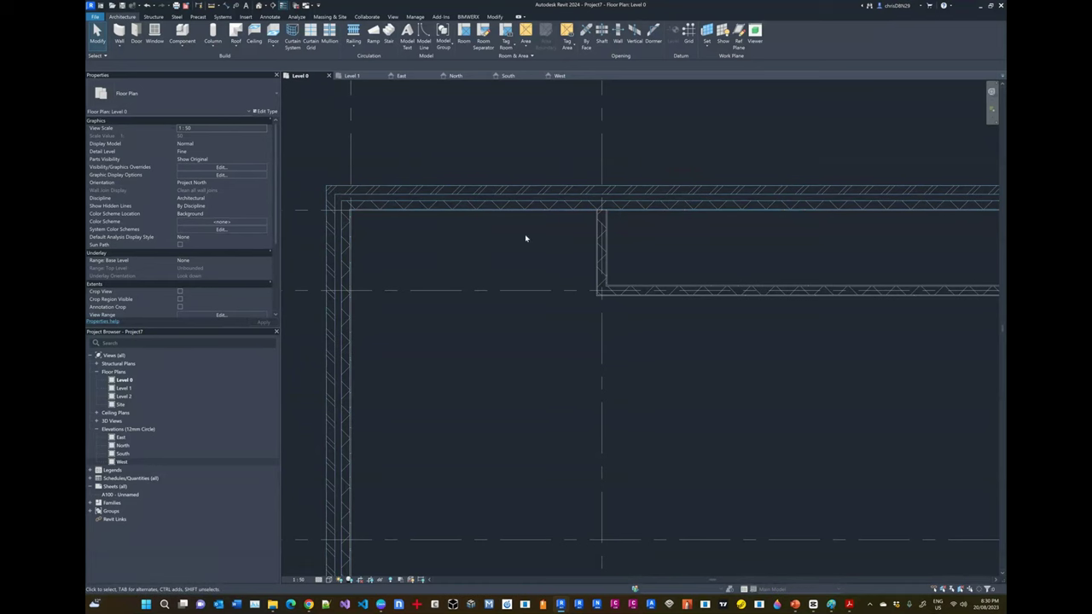
pyautogui.moveTo(712, 249); pyautogui.dragTo(561, 268, button='middle')
pyautogui.scroll(4, 538, 278)
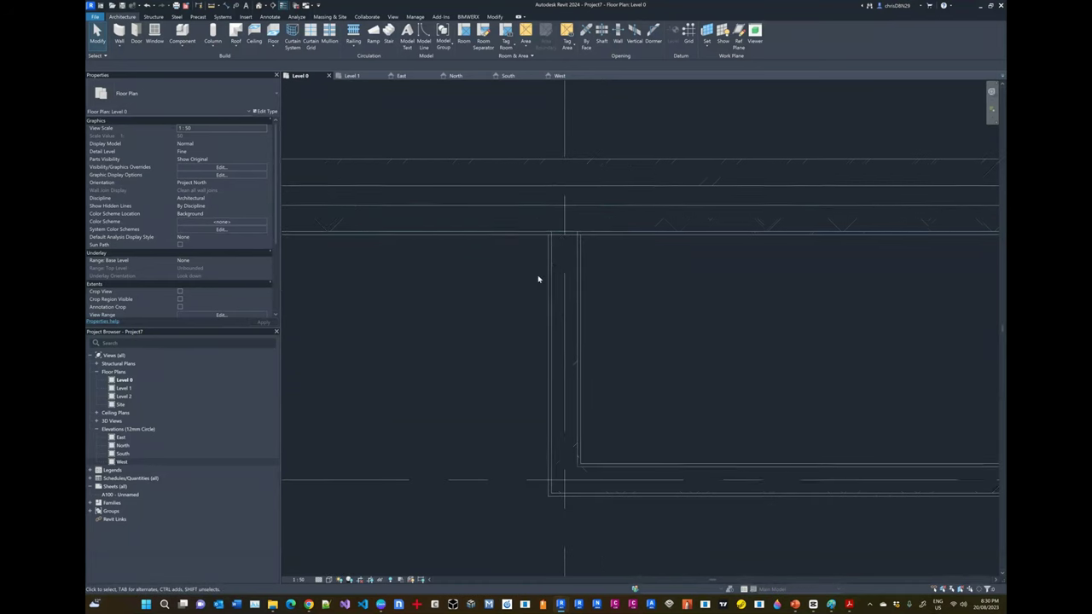
pyautogui.click(578, 278)
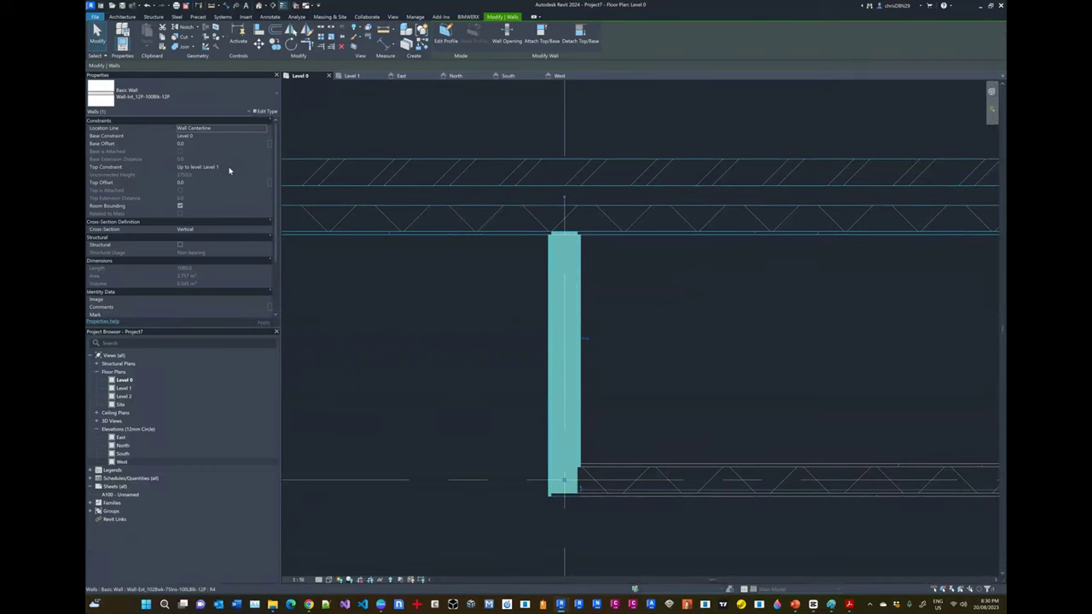
pyautogui.scroll(-3, 463, 298)
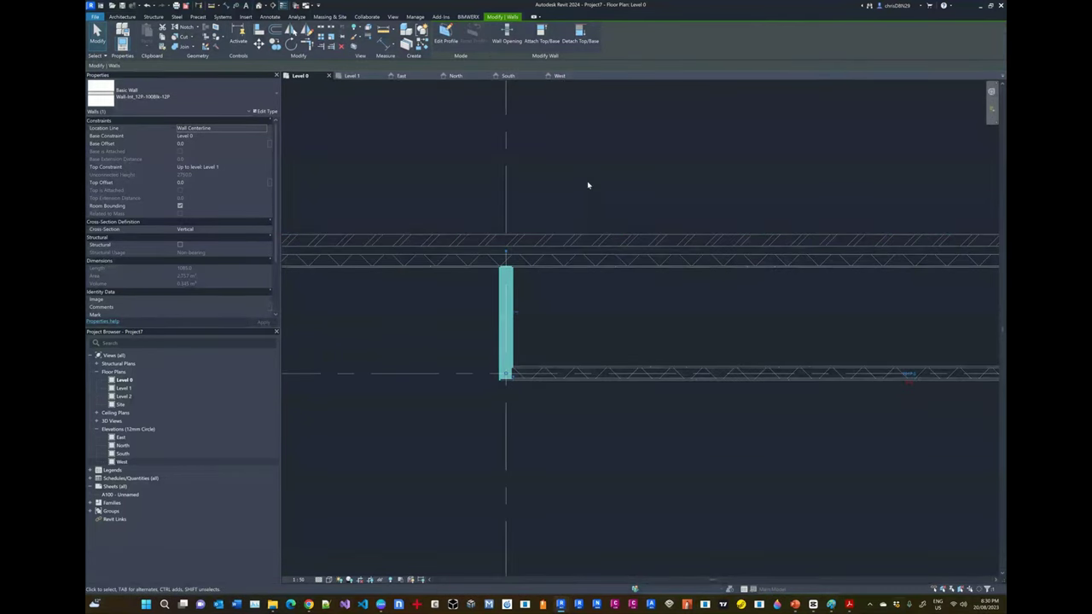
pyautogui.scroll(-3, 491, 278)
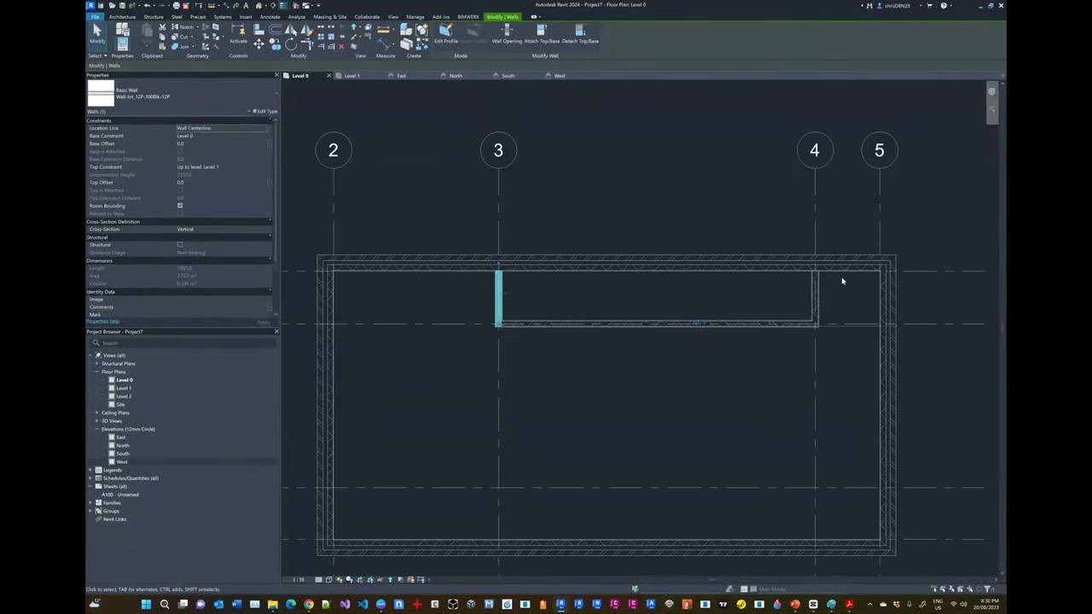
pyautogui.scroll(5, 841, 276)
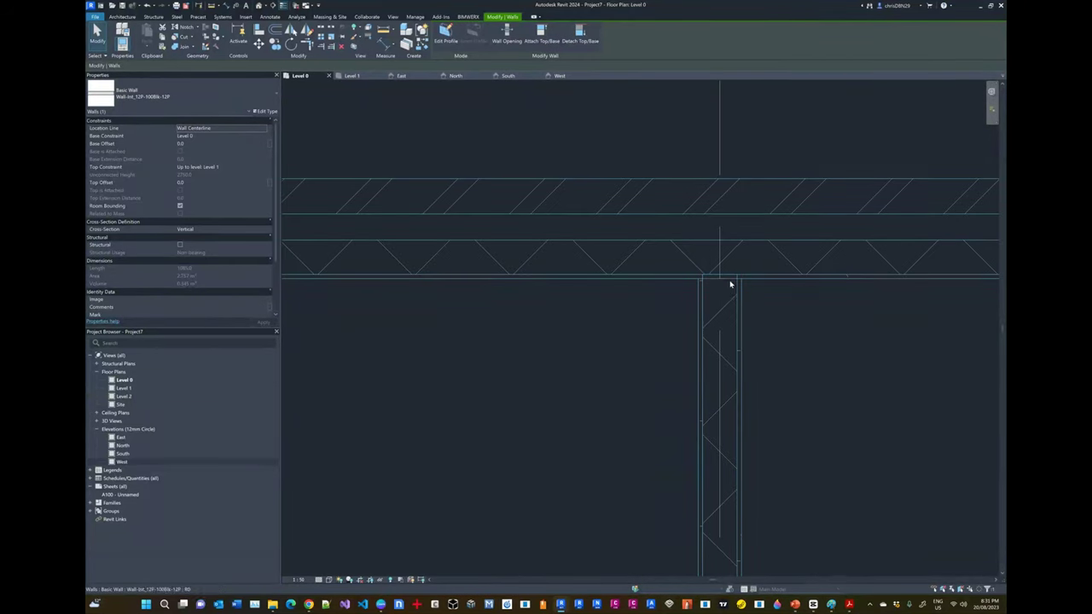
pyautogui.scroll(-2, 738, 291)
pyautogui.press('Escape')
pyautogui.scroll(-3, 738, 285)
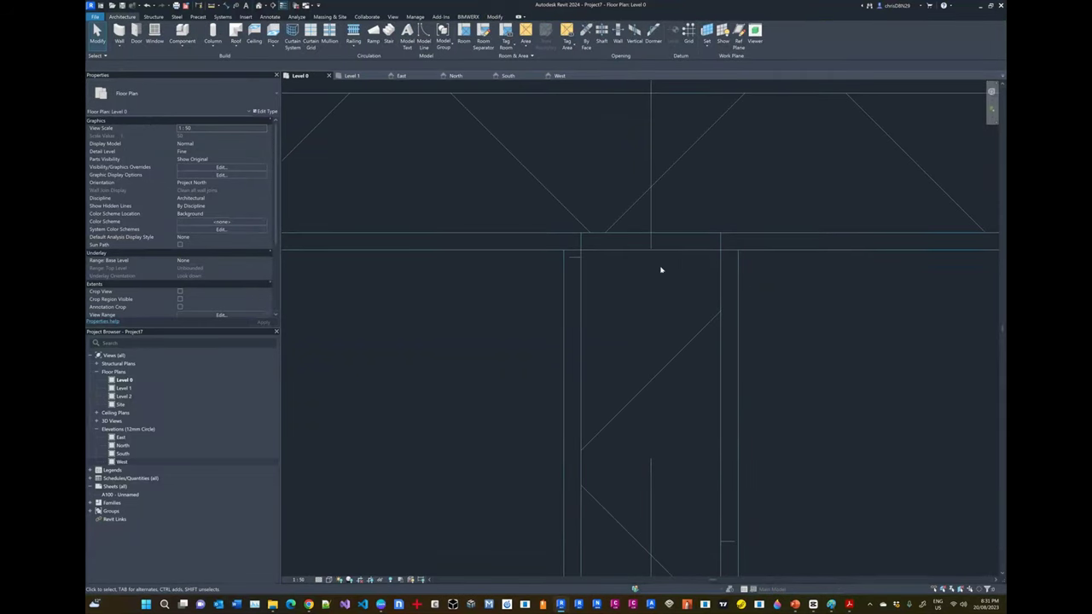
pyautogui.scroll(5, 731, 250)
pyautogui.scroll(-5, 731, 251)
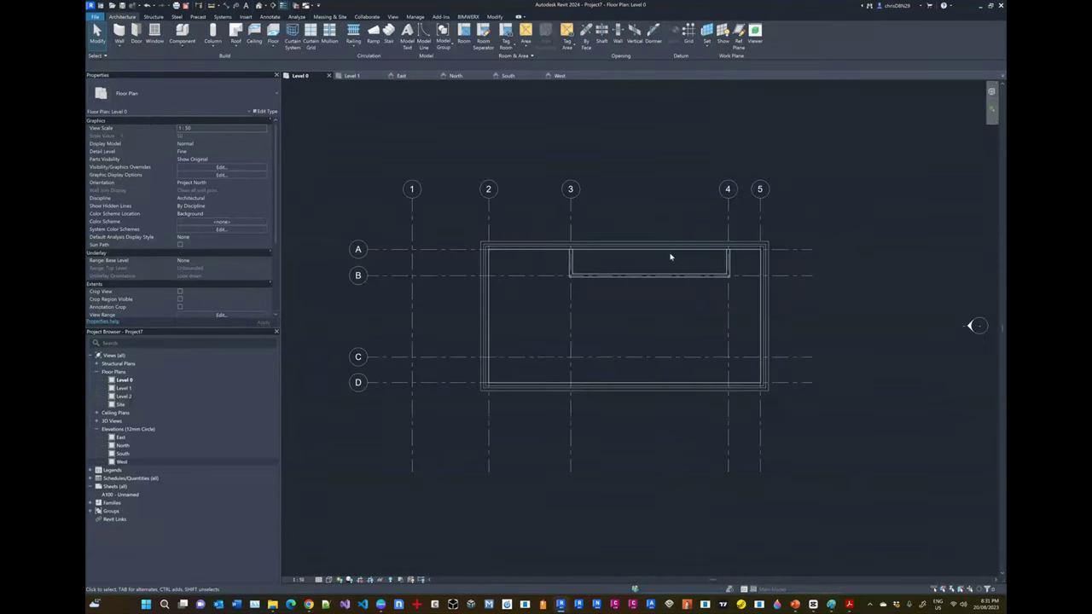
pyautogui.scroll(2, 670, 256)
pyautogui.hotkey('alt', 'Tab')
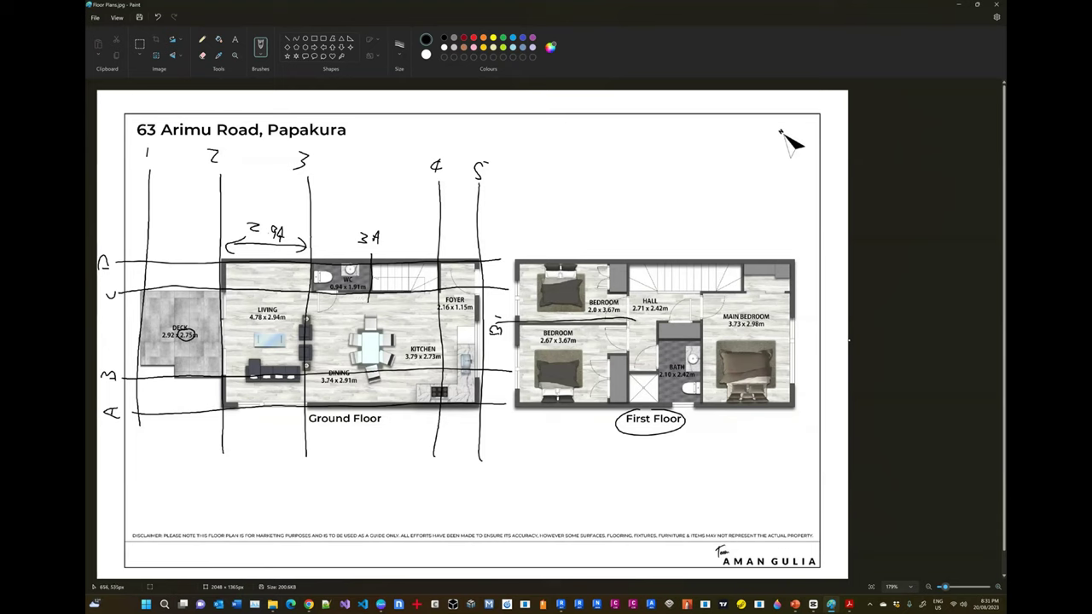
pyautogui.hotkey('alt', 'Tab')
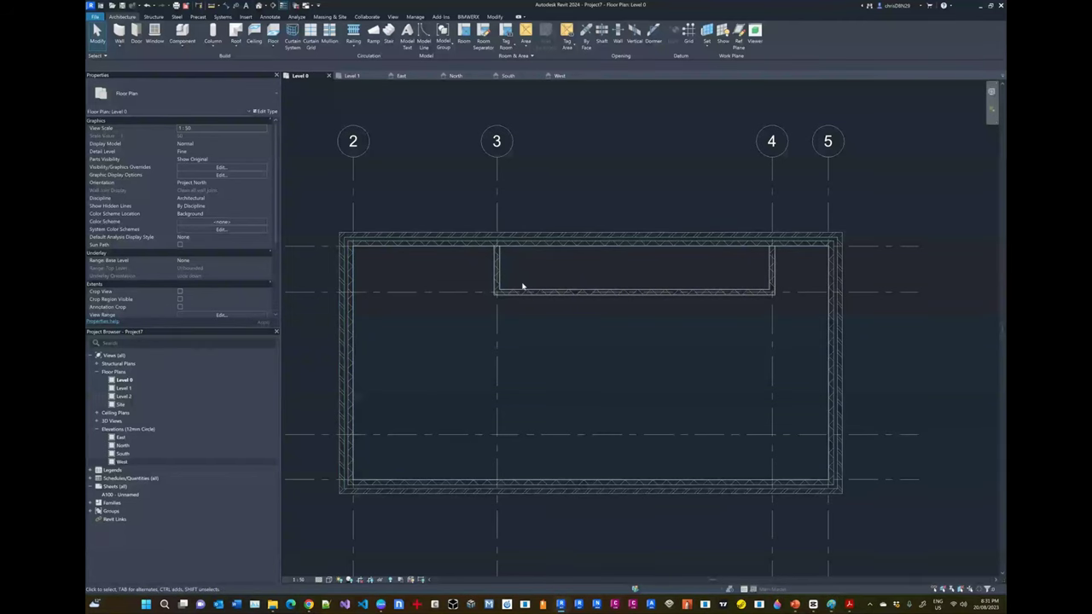
pyautogui.scroll(2, 525, 274)
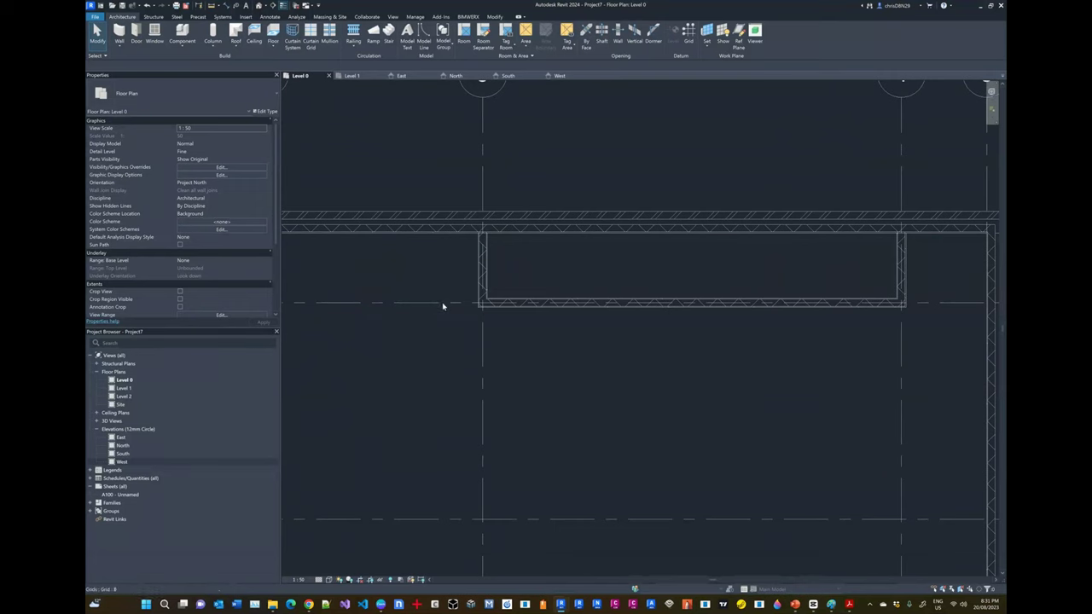
pyautogui.click(511, 308)
pyautogui.scroll(4, 491, 307)
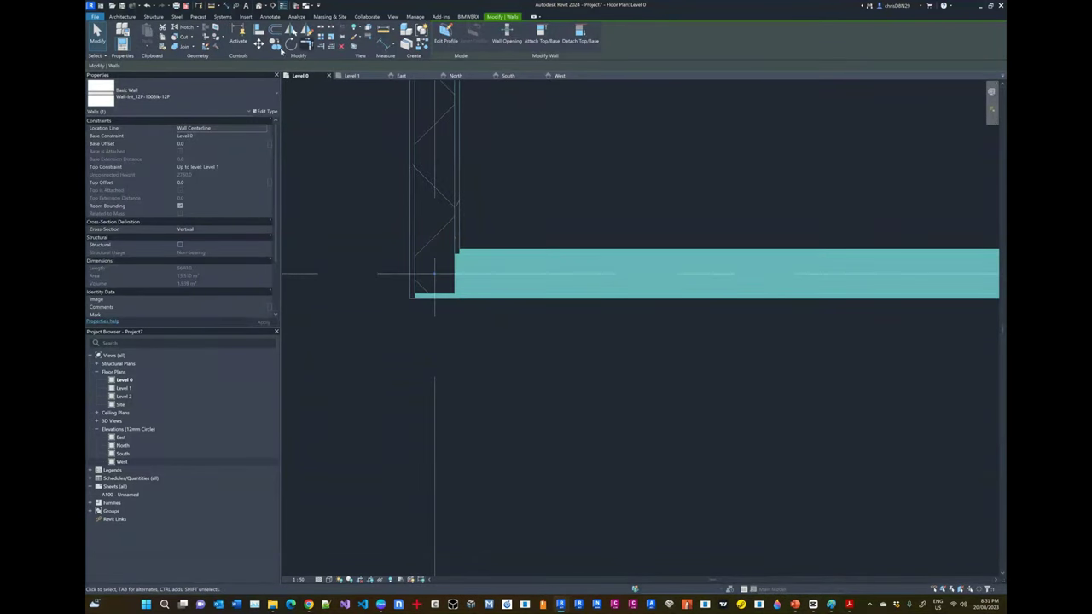
pyautogui.click(259, 43)
pyautogui.click(462, 253)
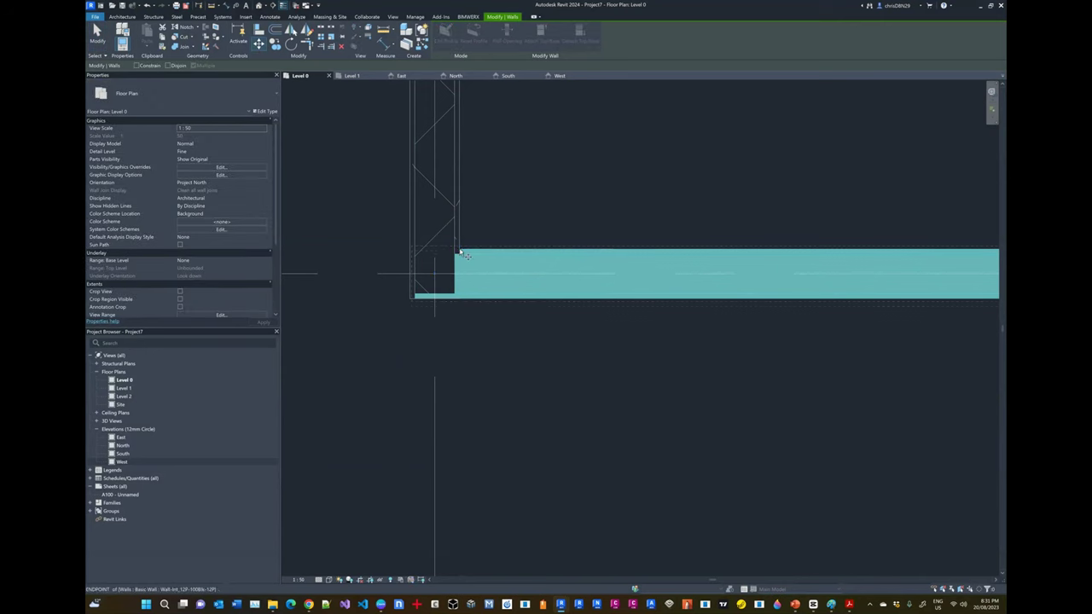
pyautogui.click(459, 278)
pyautogui.press('Escape')
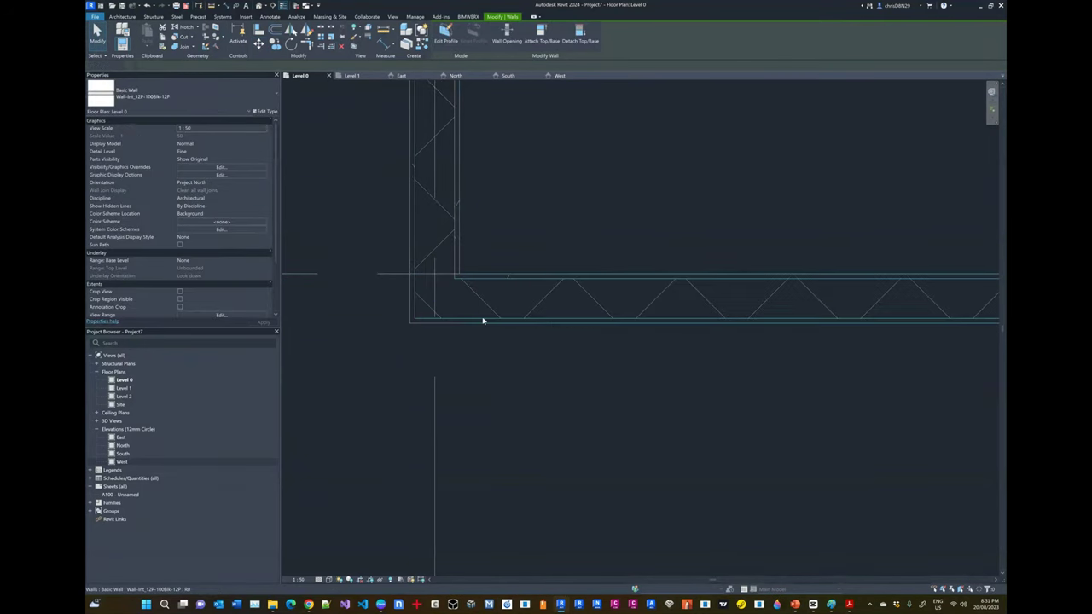
pyautogui.scroll(-6, 483, 319)
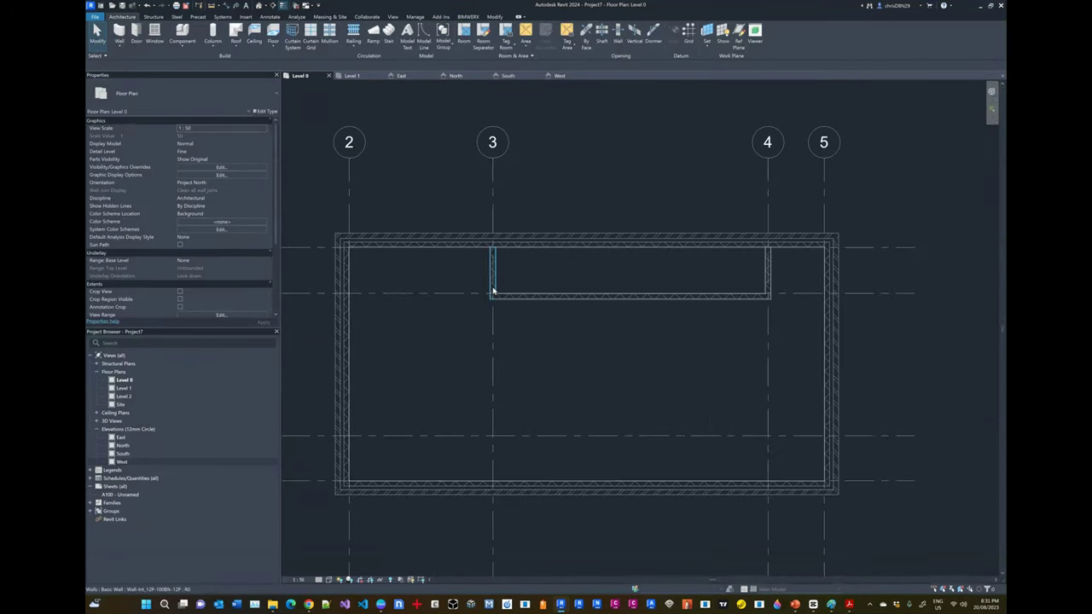
pyautogui.hotkey('alt', 'Tab')
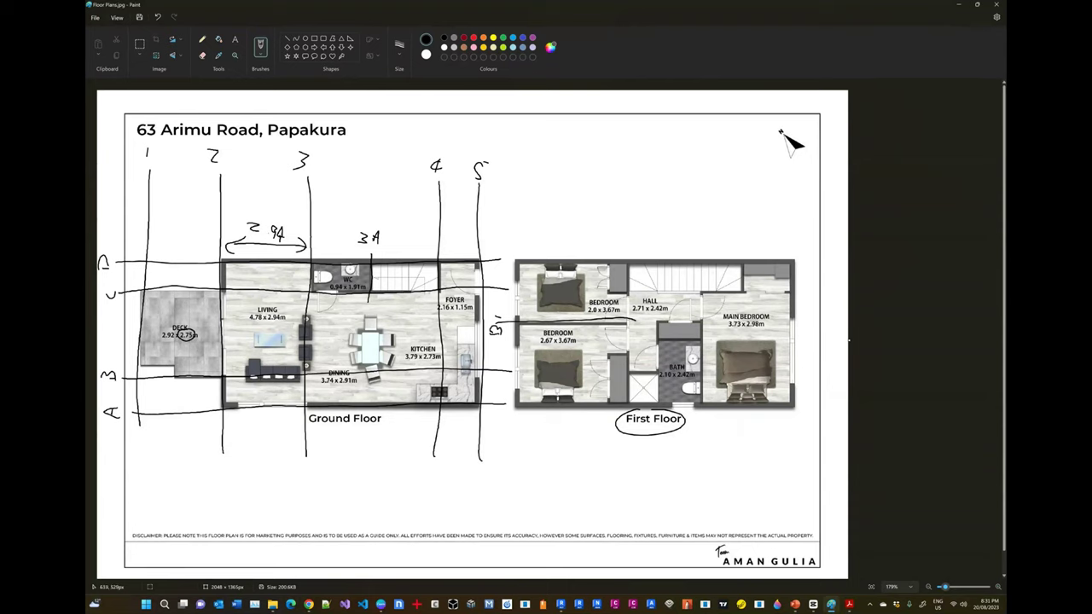
pyautogui.hotkey('alt', 'Tab')
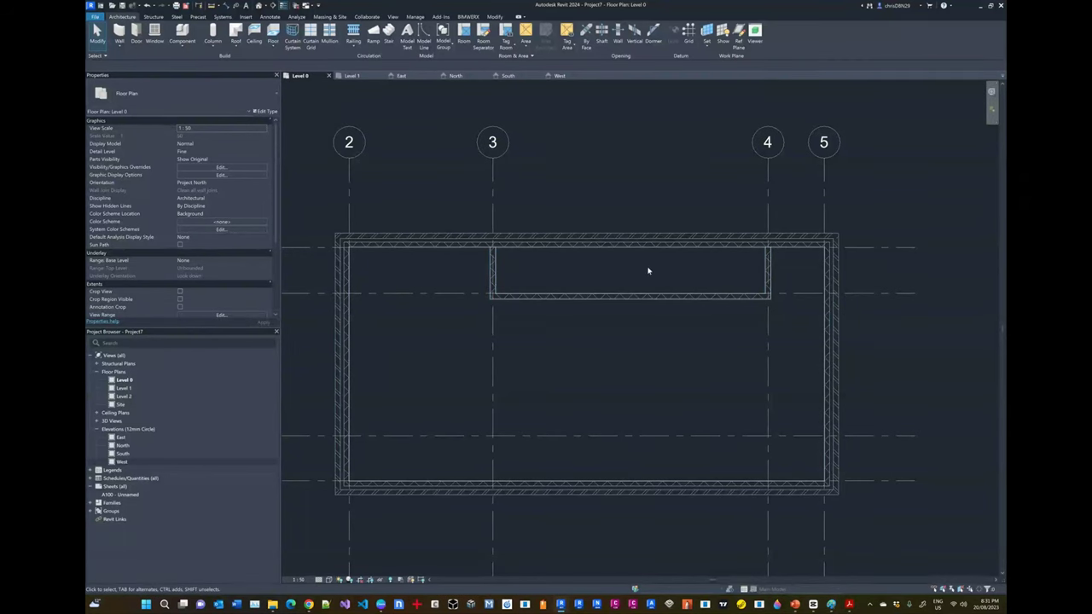
pyautogui.scroll(-2, 648, 275)
pyautogui.scroll(1, 648, 280)
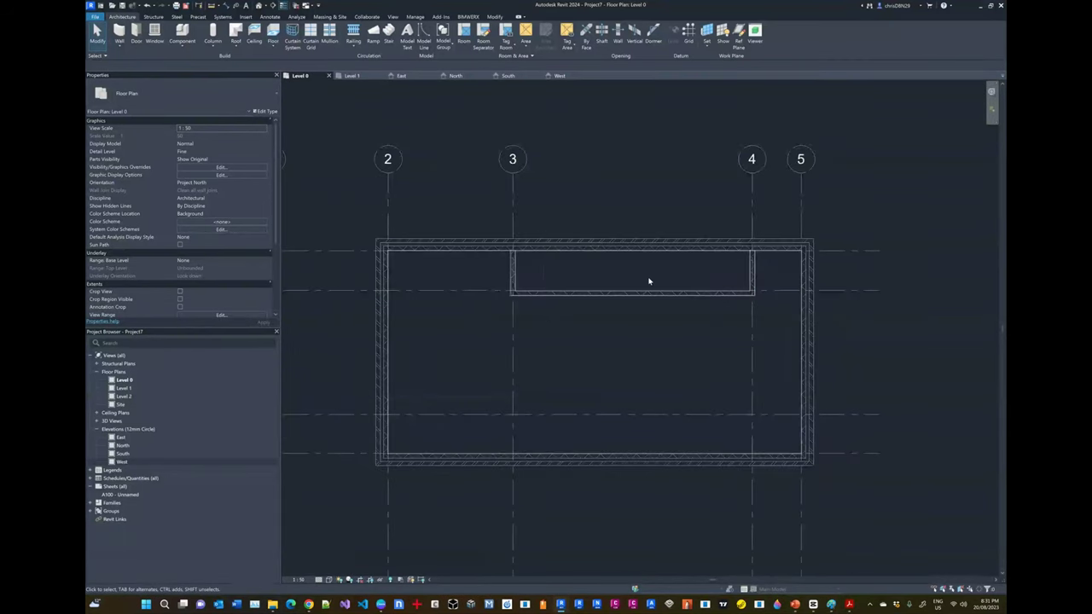
pyautogui.scroll(-2, 649, 282)
pyautogui.scroll(1, 648, 283)
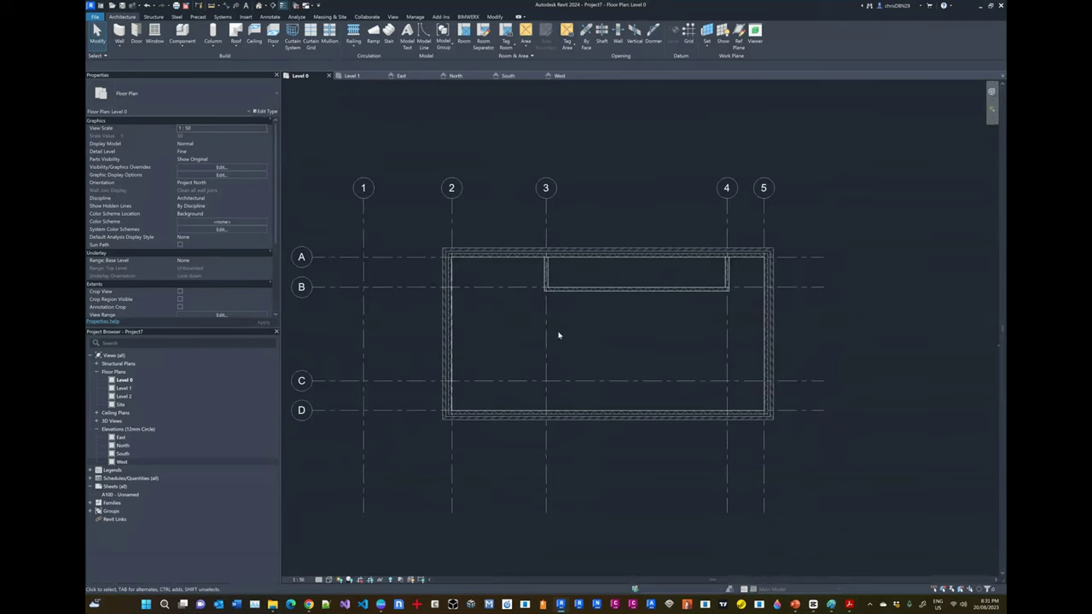
pyautogui.moveTo(558, 336); pyautogui.dragTo(573, 311, button='middle')
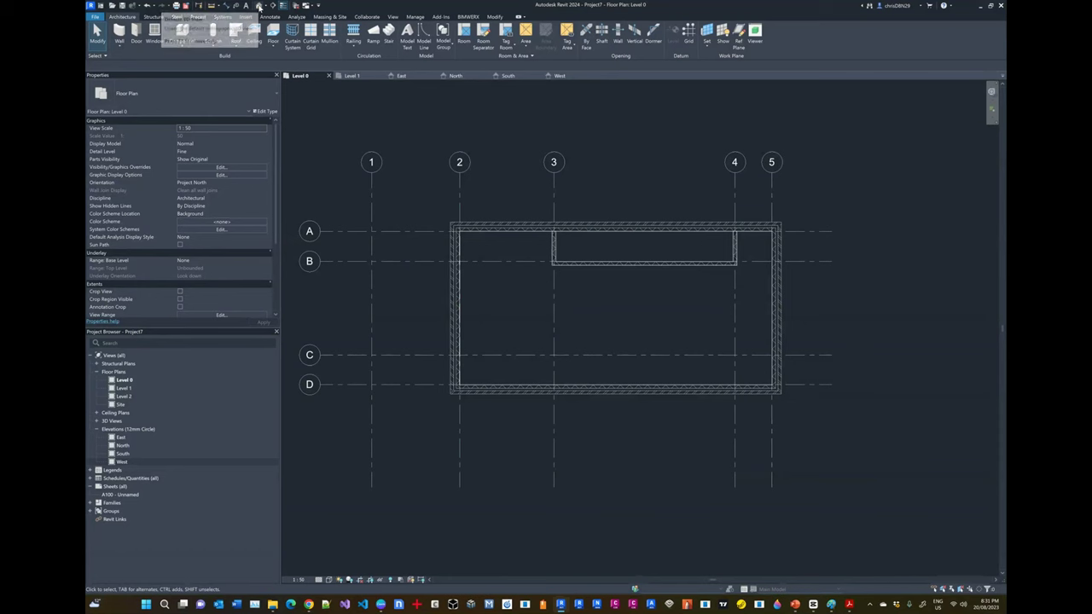
# Open the default 3D view and orbit to inspect the interior partitions, then return to Level 0
pyautogui.click(259, 6)
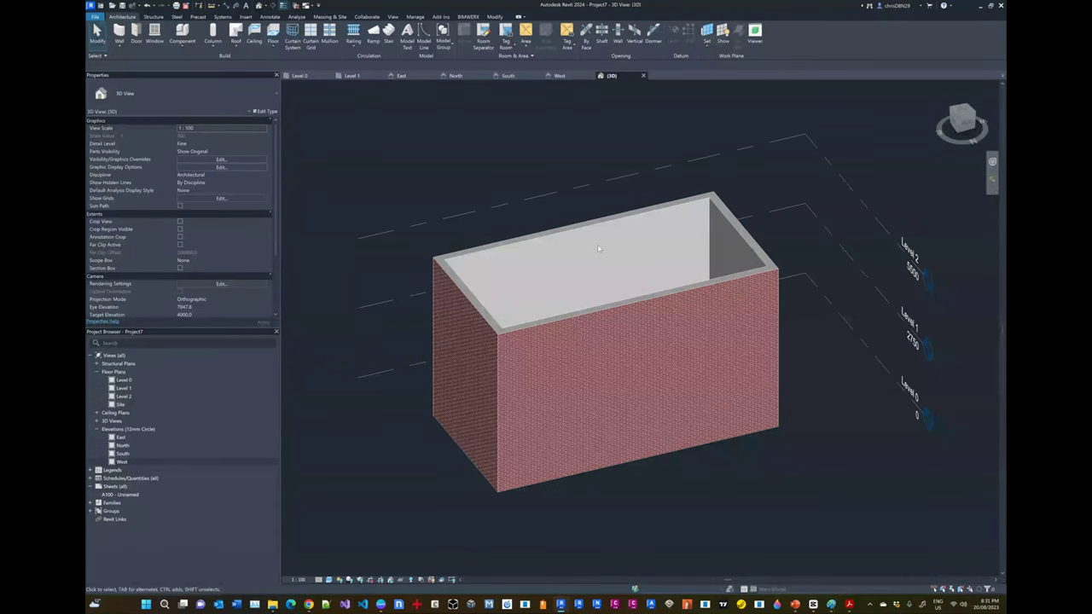
pyautogui.keyDown('shift'); pyautogui.moveTo(597, 247); pyautogui.dragTo(904, 380, button='middle'); pyautogui.keyUp('shift')
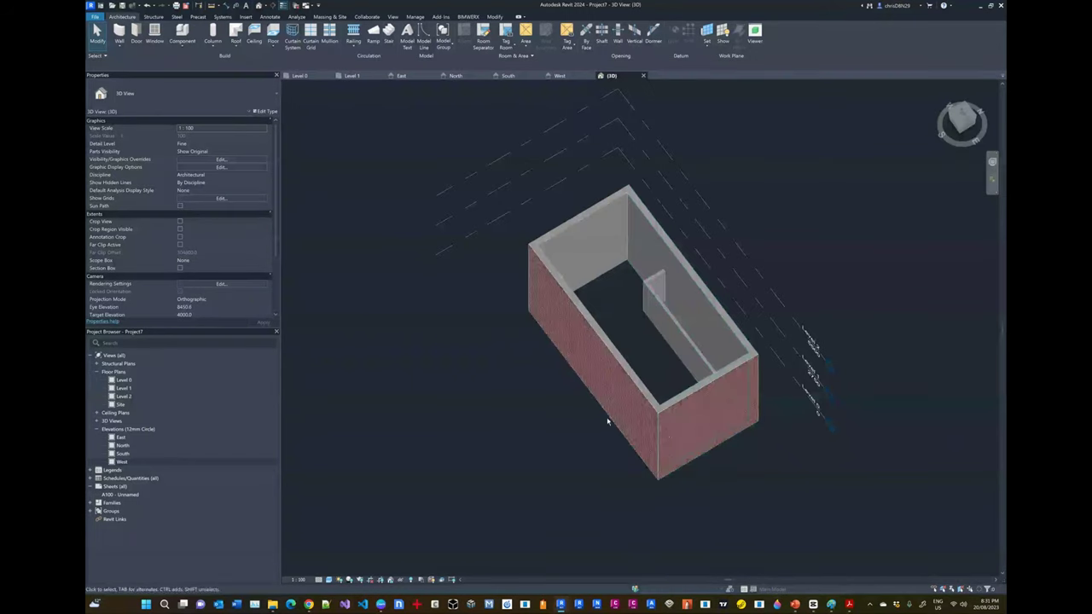
pyautogui.keyDown('shift'); pyautogui.moveTo(607, 421); pyautogui.dragTo(625, 268, button='middle'); pyautogui.keyUp('shift')
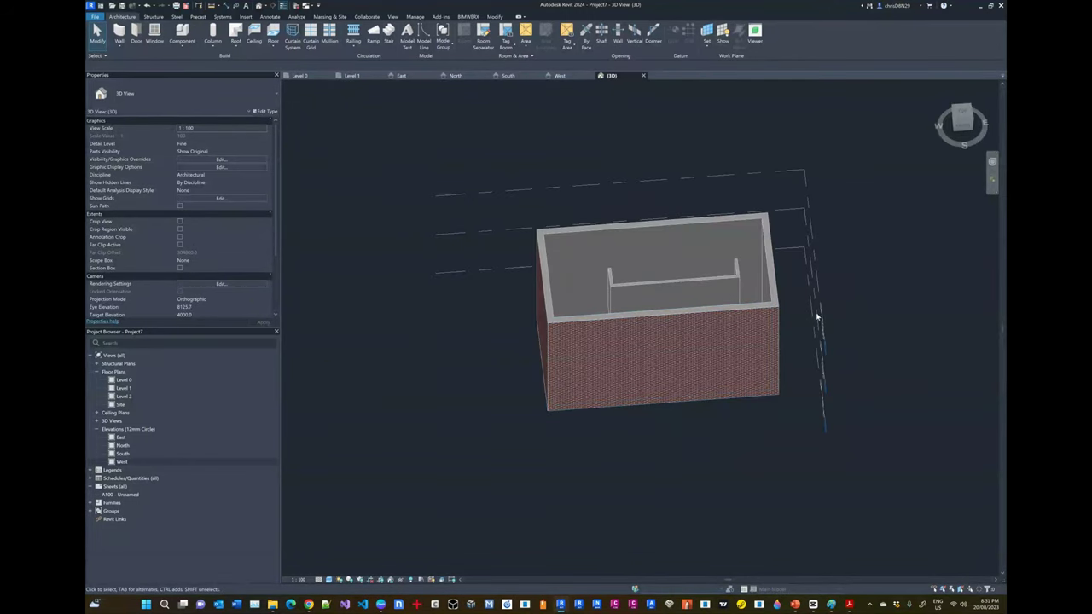
pyautogui.keyDown('shift'); pyautogui.moveTo(849, 314); pyautogui.dragTo(694, 246, button='middle'); pyautogui.keyUp('shift')
pyautogui.scroll(3, 692, 320)
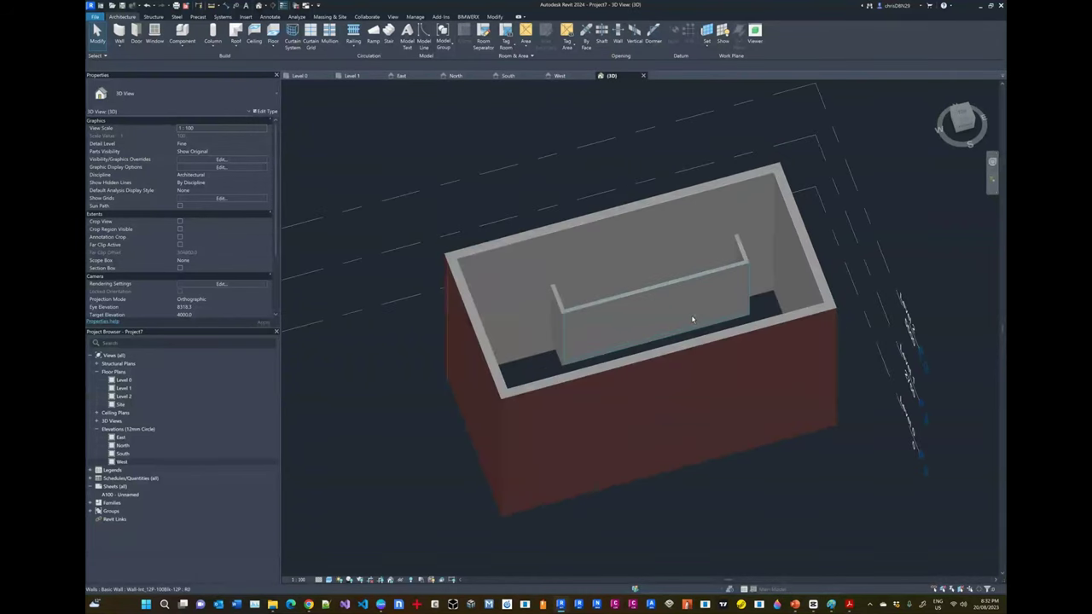
pyautogui.keyDown('shift'); pyautogui.moveTo(692, 320); pyautogui.dragTo(537, 361, button='middle'); pyautogui.keyUp('shift')
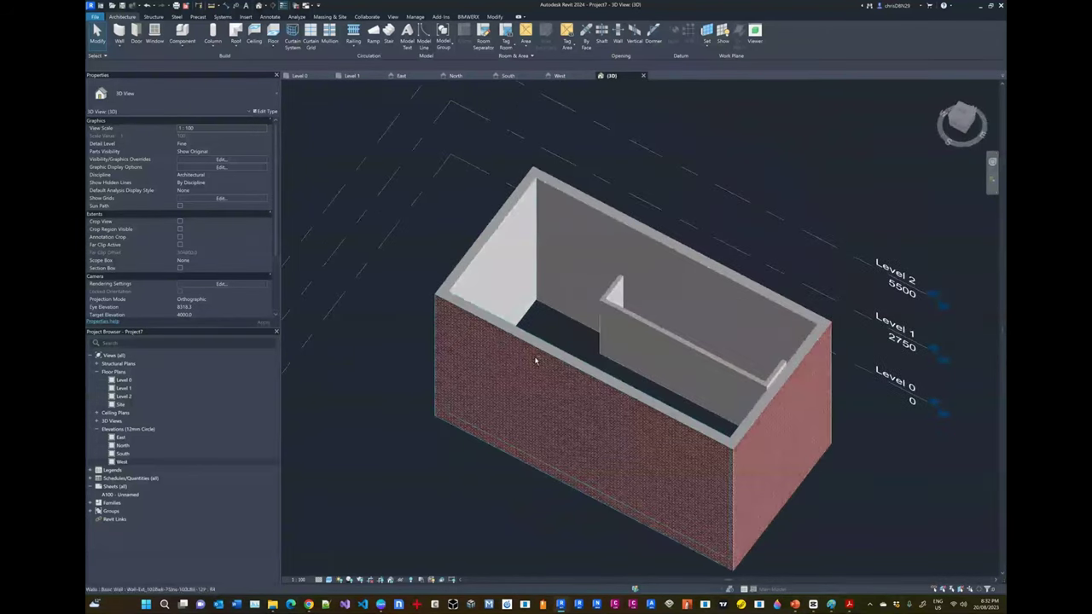
pyautogui.click(301, 76)
pyautogui.hotkey('alt', 'Tab')
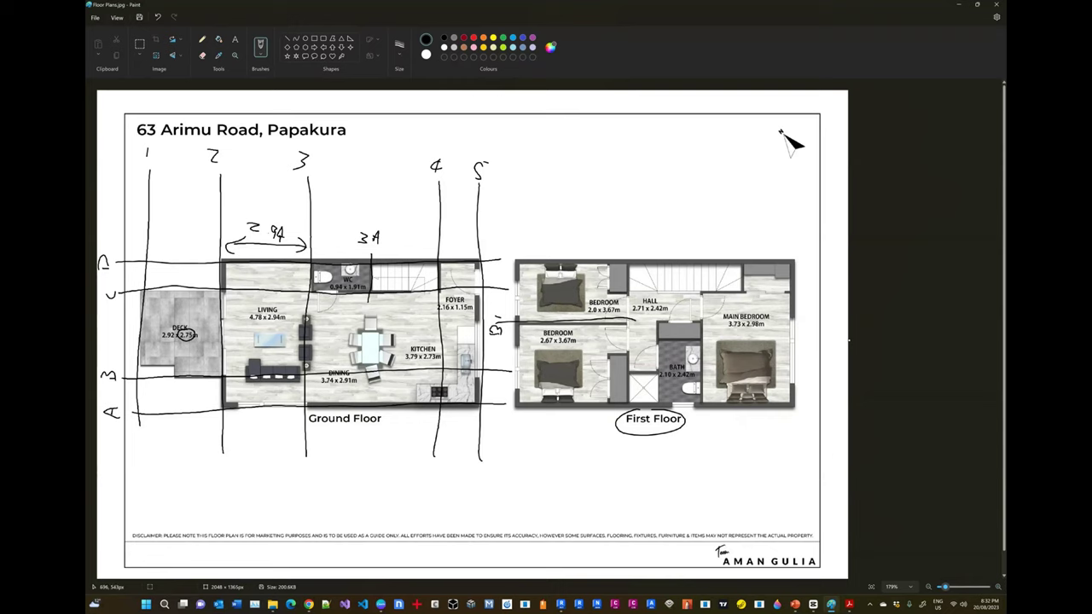
# Place a vertical interior block wall offset 1910 from the small room's left wall, then select it
pyautogui.hotkey('alt', 'Tab')
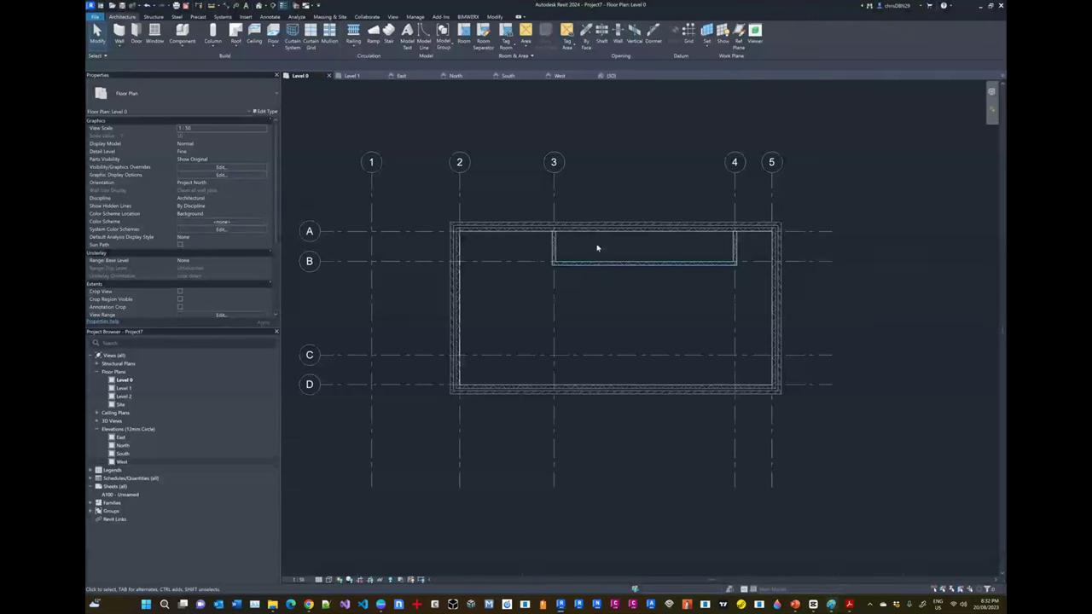
pyautogui.scroll(3, 574, 244)
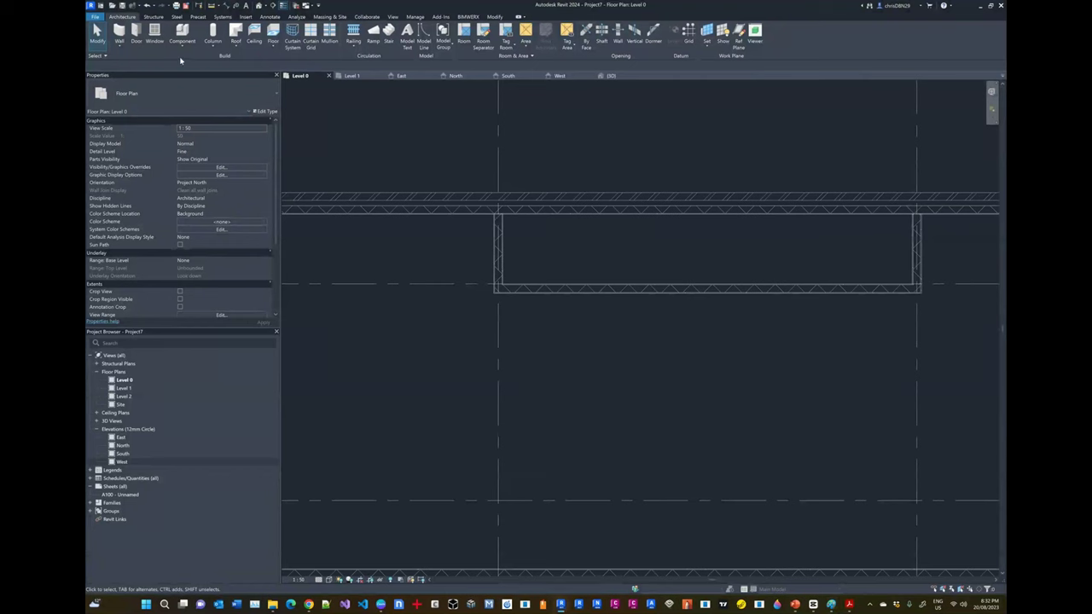
pyautogui.press('w')
pyautogui.press('a')
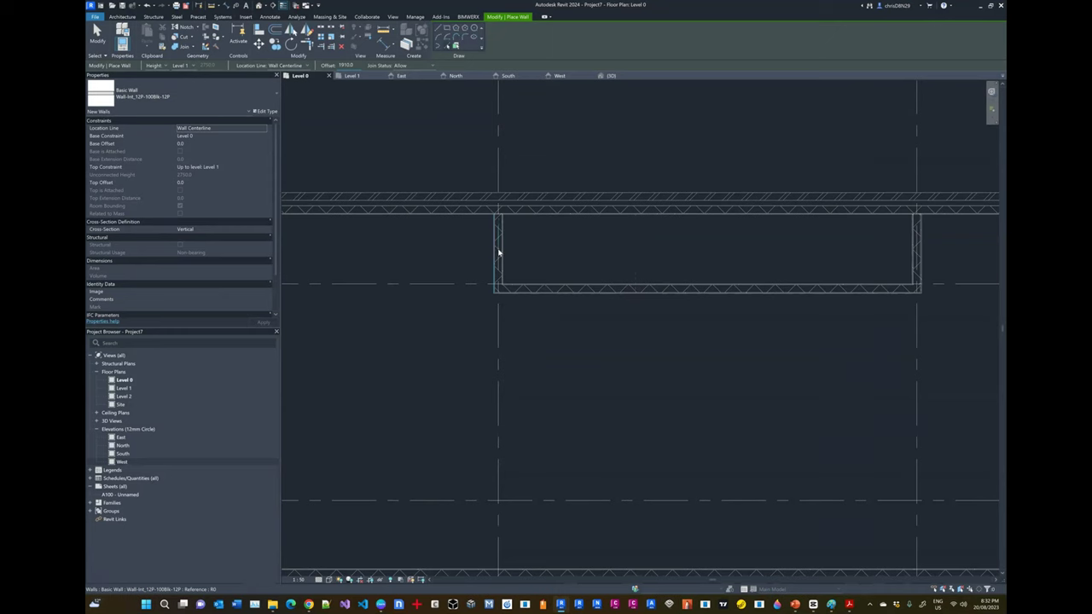
pyautogui.scroll(3, 499, 251)
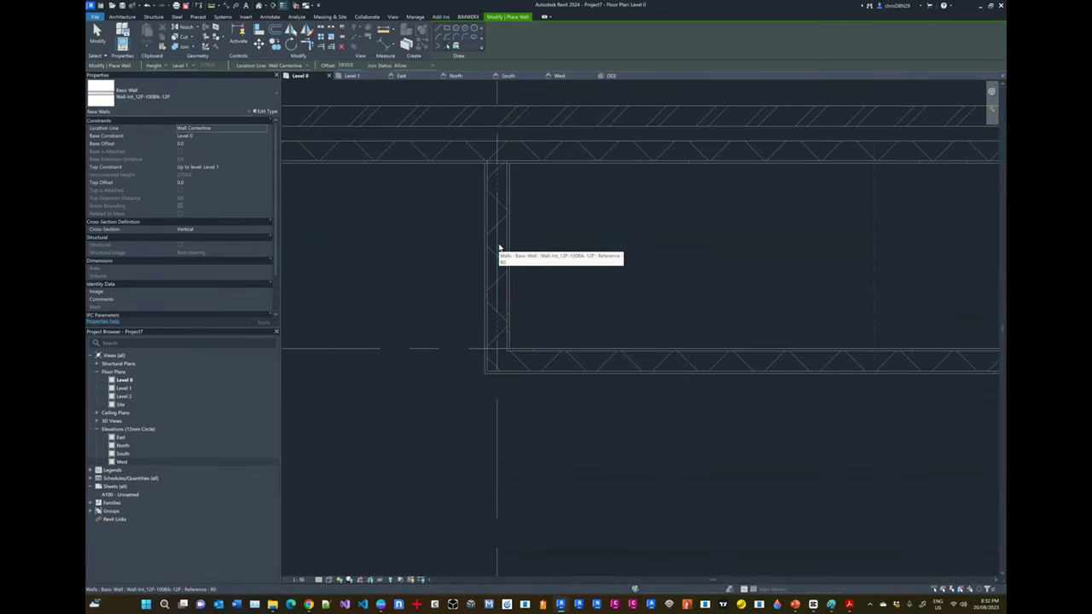
pyautogui.click(499, 248)
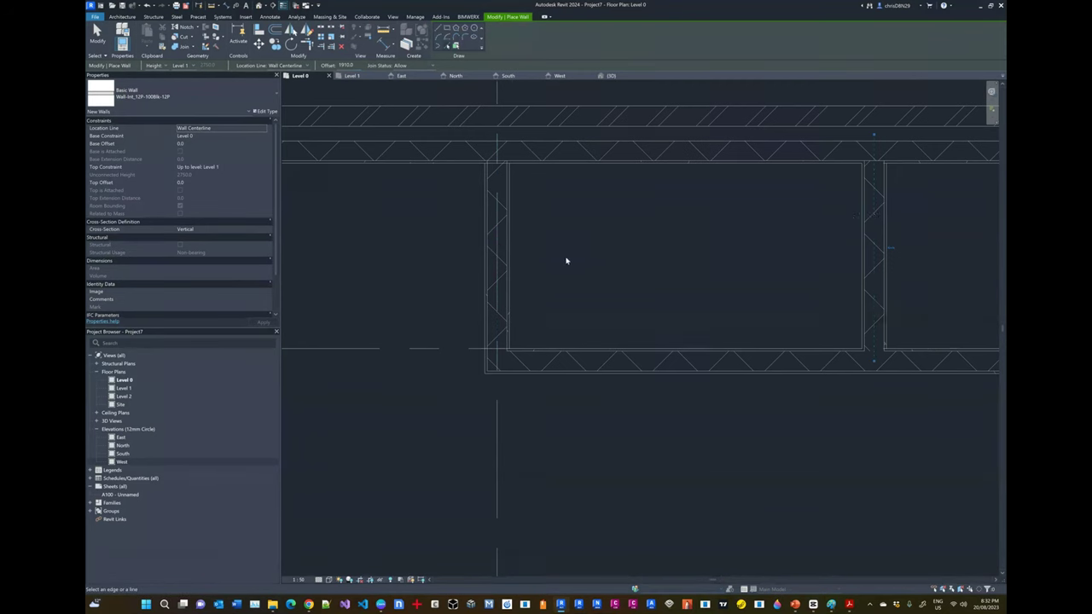
pyautogui.scroll(-3, 636, 258)
pyautogui.scroll(2, 636, 260)
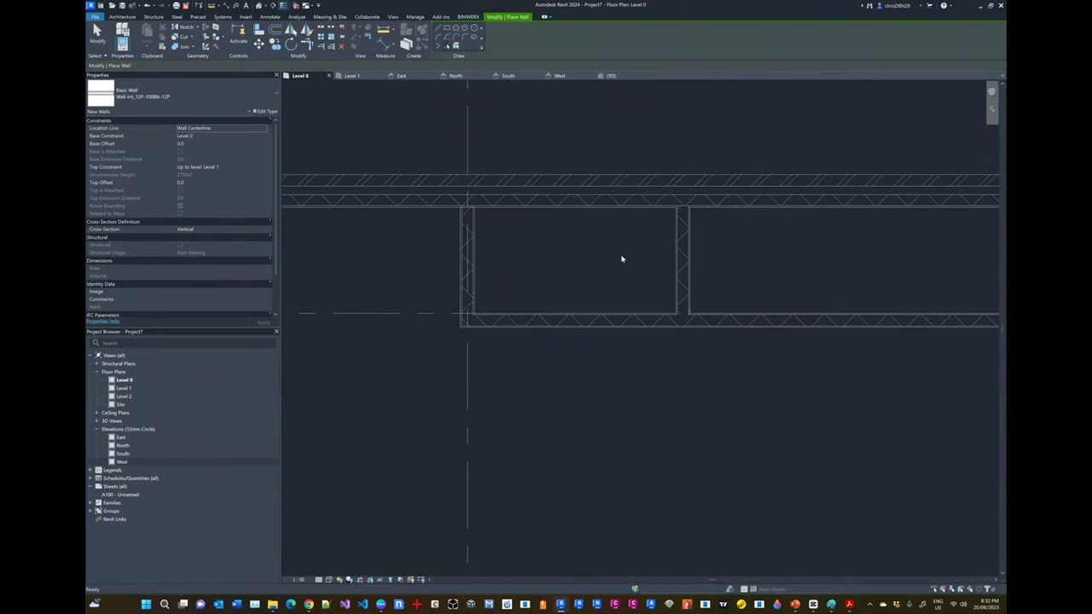
pyautogui.press('Escape')
pyautogui.press('Escape')
pyautogui.click(676, 255)
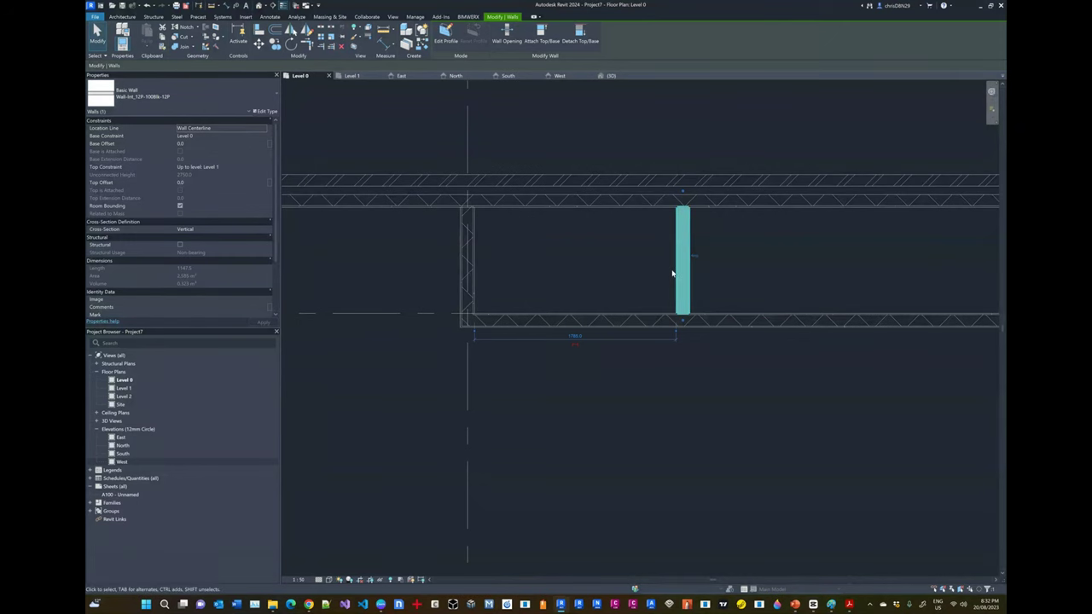
# Set the partition wall's temporary dimension to 1900 from the room's left wall
pyautogui.press('Escape')
pyautogui.click(677, 275)
pyautogui.hotkey('alt', 'Tab')
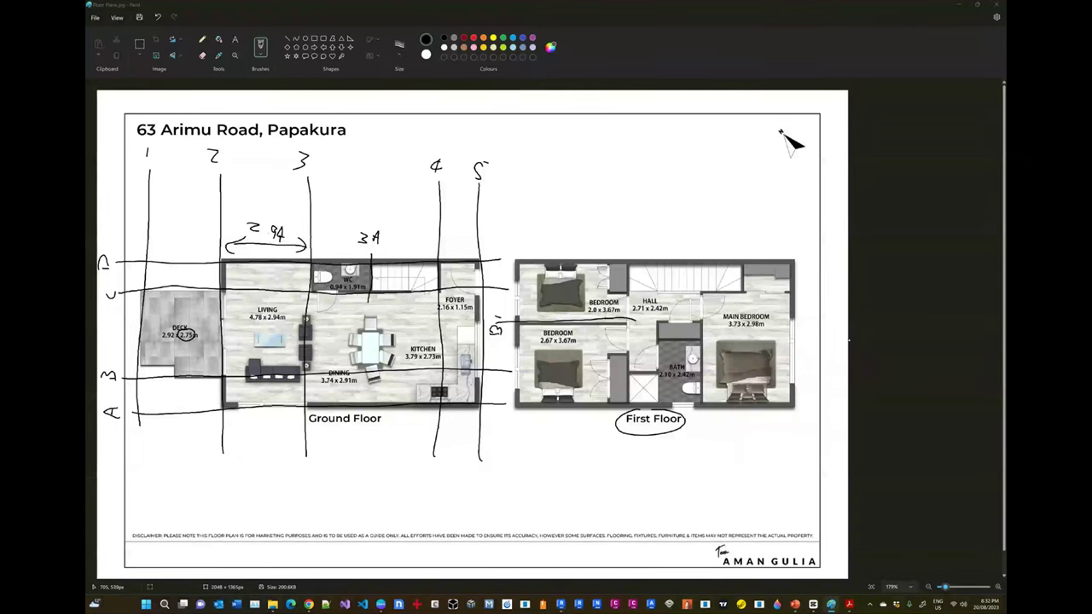
pyautogui.hotkey('alt', 'Tab')
pyautogui.click(575, 337)
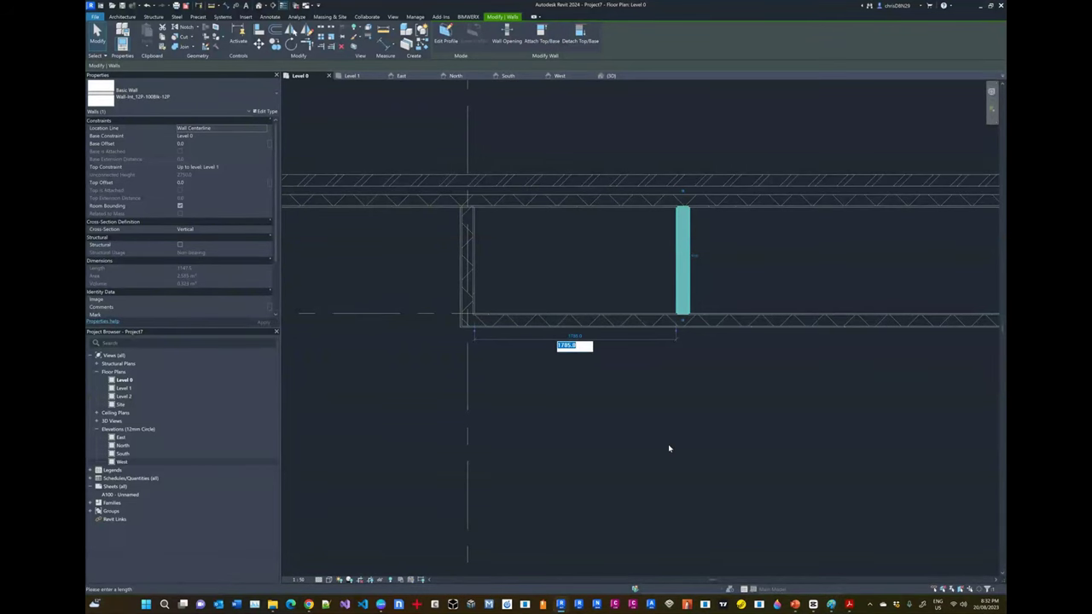
pyautogui.write('1900')
pyautogui.press('Return')
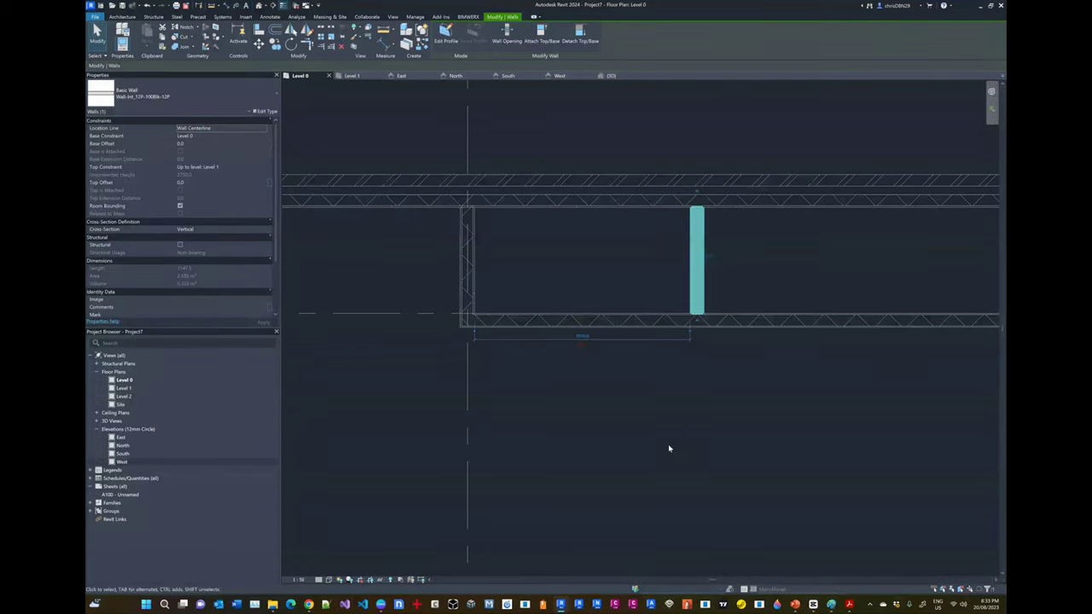
# Reselect the partition wall to check its dimensions, then deselect it
pyautogui.scroll(-3, 483, 268)
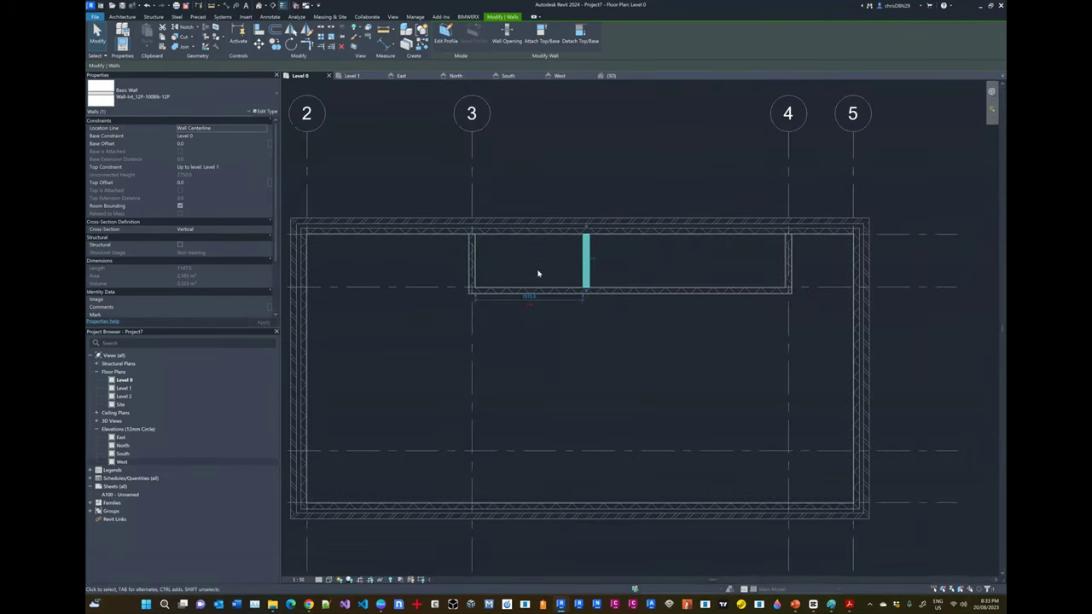
pyautogui.scroll(3, 538, 272)
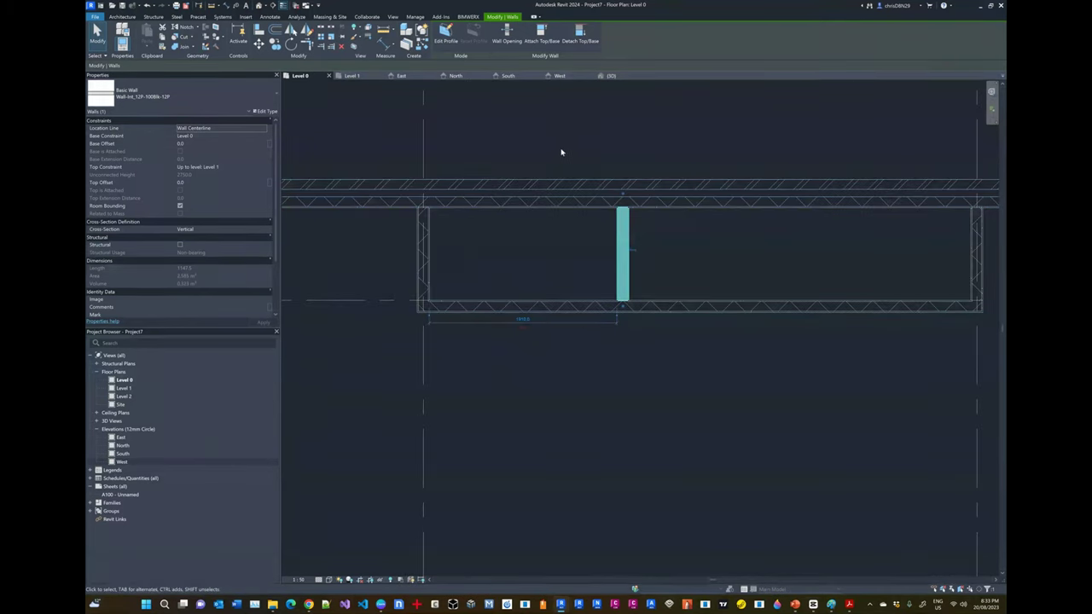
pyautogui.press('Escape')
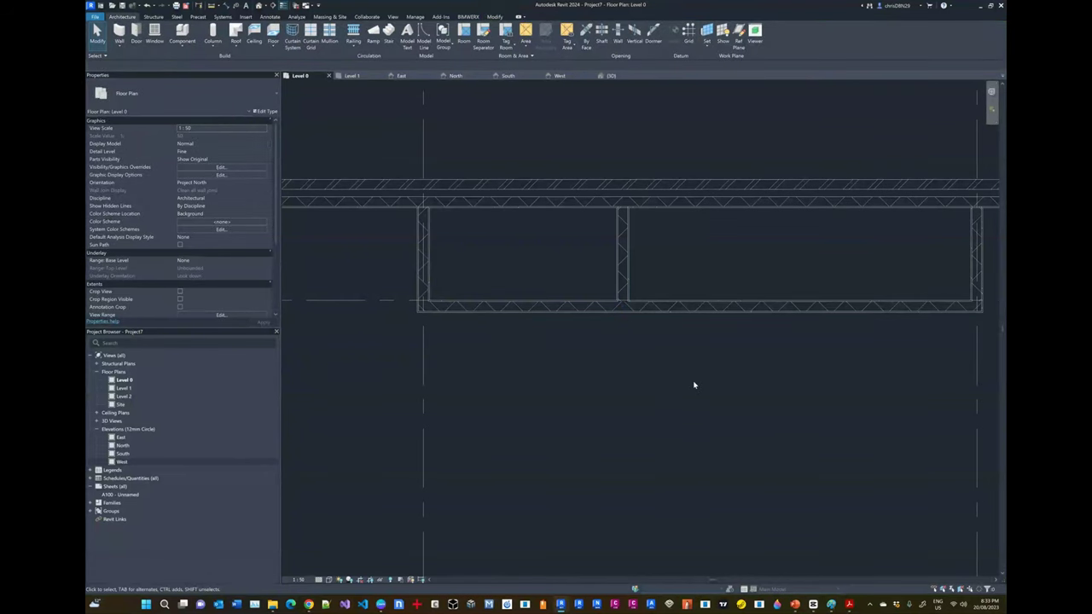
pyautogui.click(627, 248)
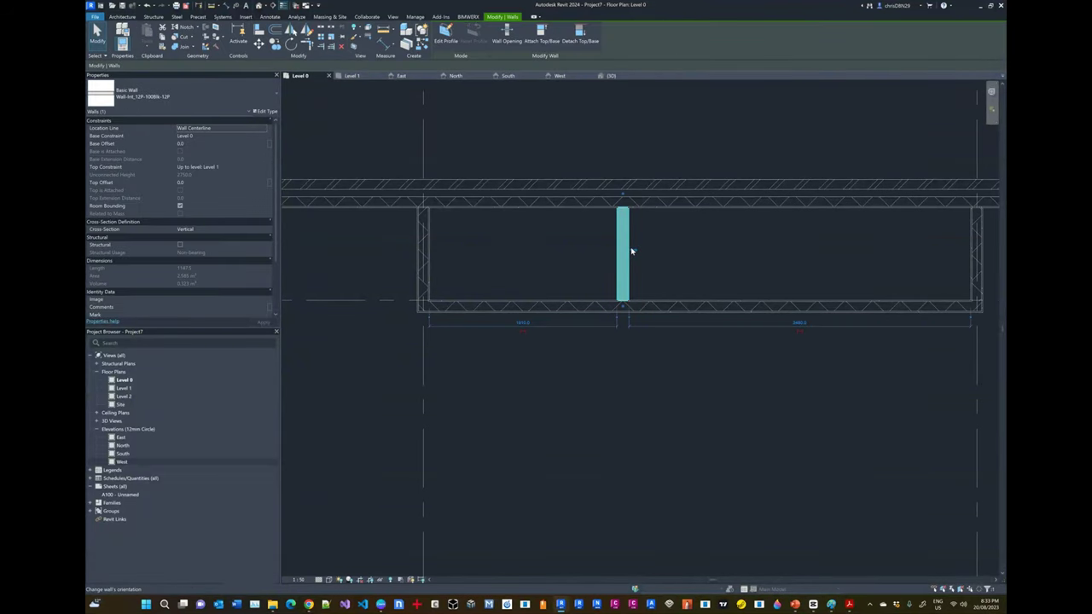
pyautogui.press('Escape')
pyautogui.scroll(-3, 623, 322)
pyautogui.click(609, 275)
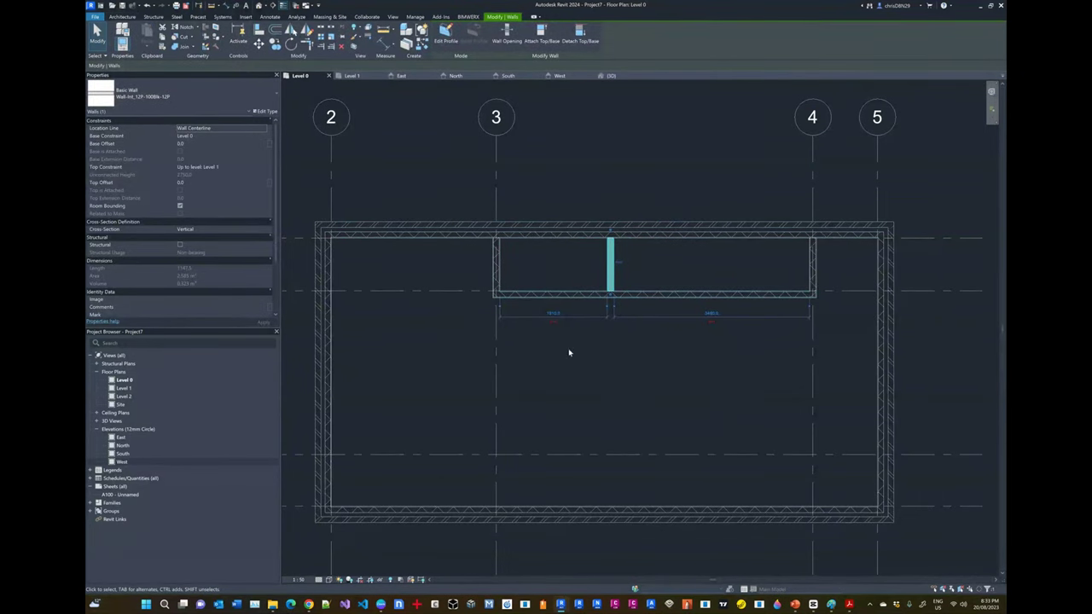
pyautogui.press('Escape')
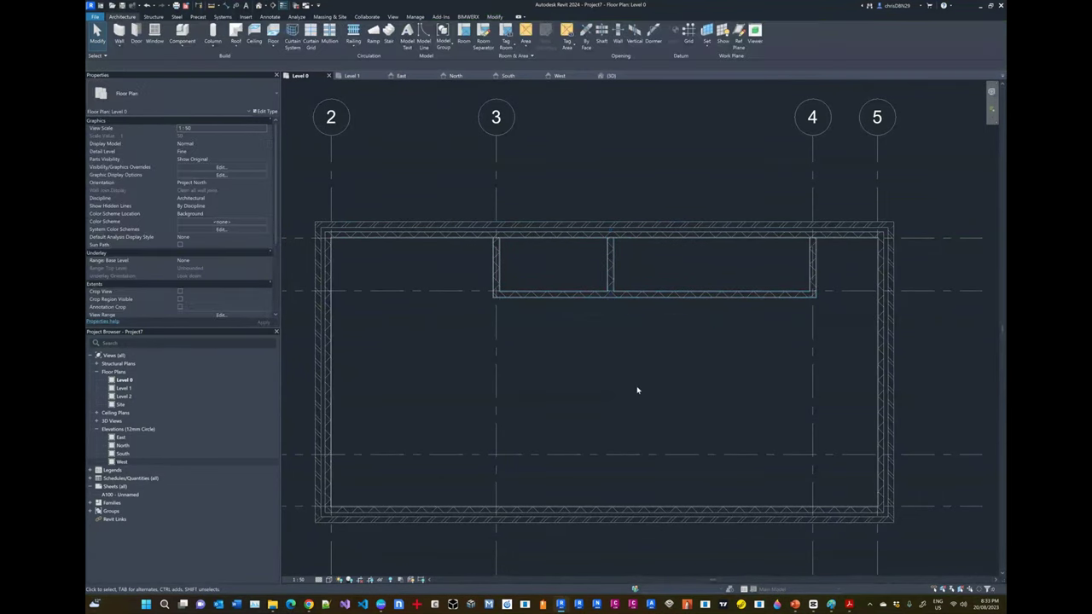
pyautogui.scroll(-2, 628, 336)
pyautogui.scroll(1, 628, 341)
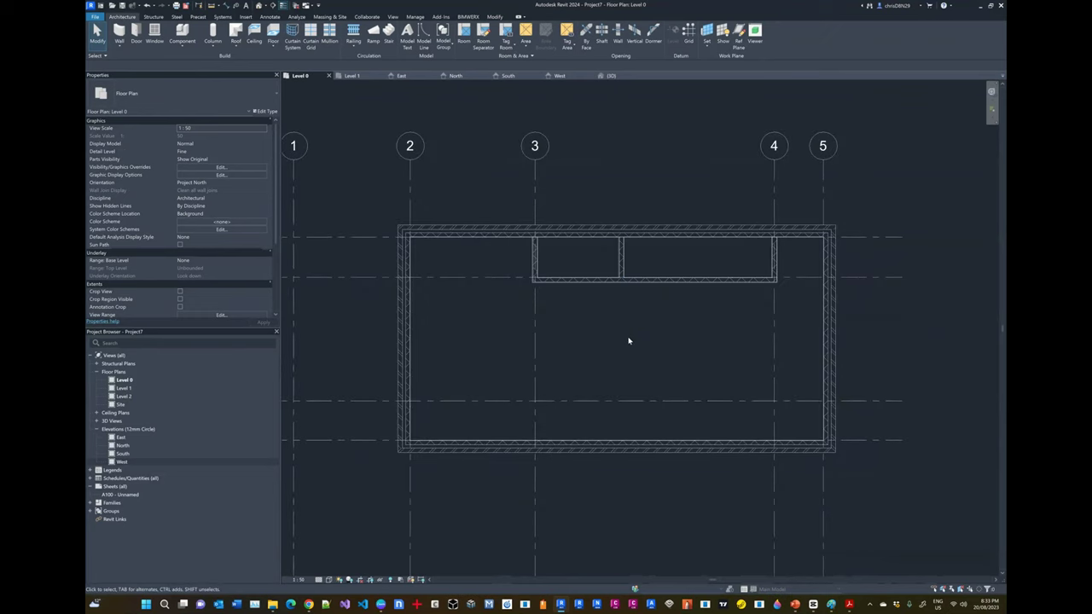
pyautogui.moveTo(629, 341); pyautogui.dragTo(662, 303, button='middle')
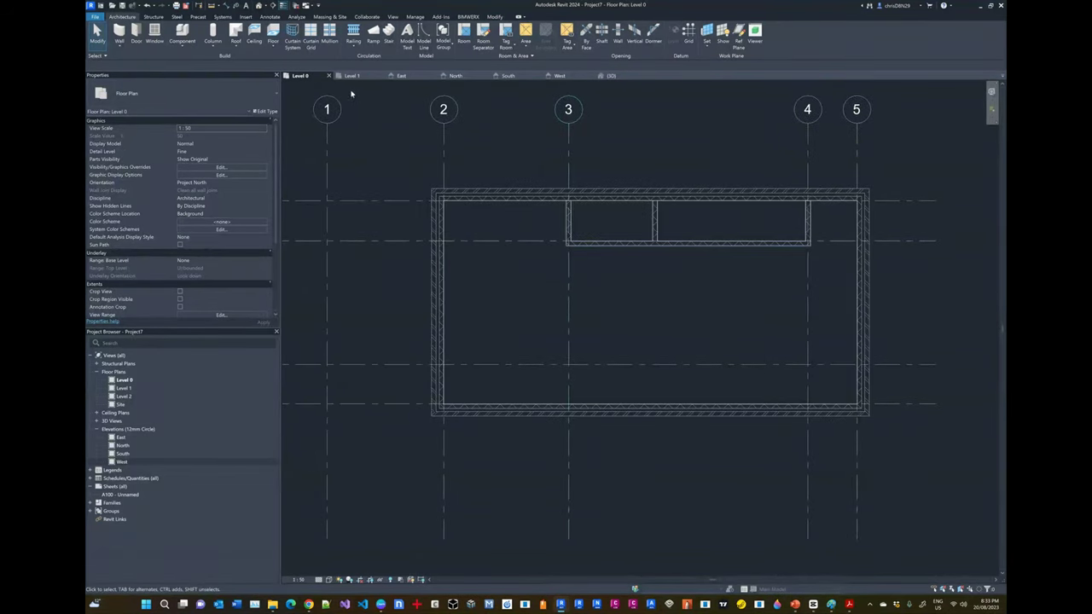
# Start an architectural floor on Level 0 and choose the Rectangle boundary tool
pyautogui.click(271, 47)
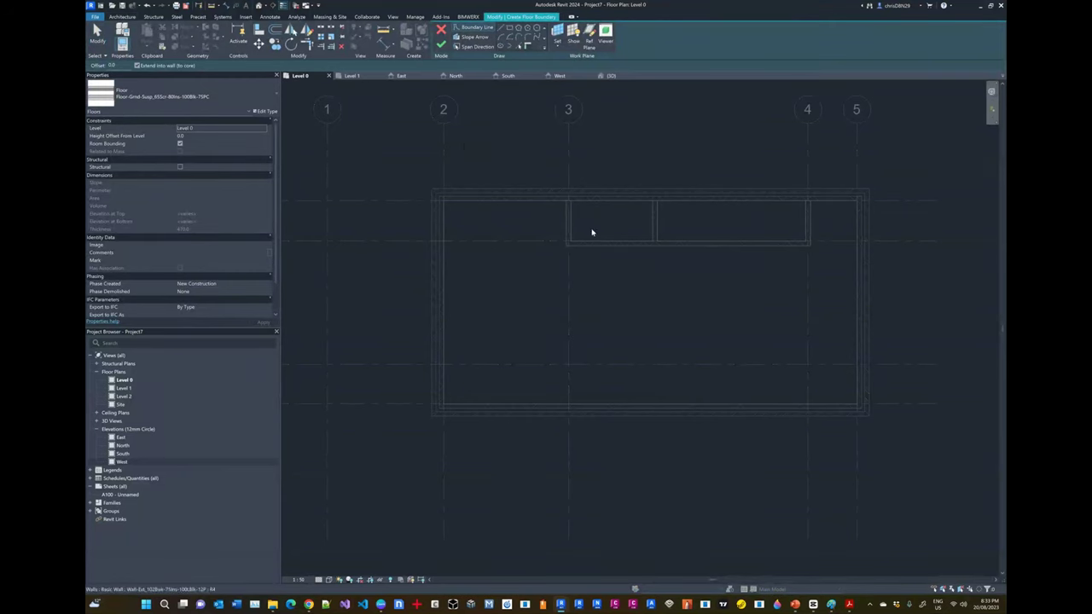
pyautogui.scroll(-3, 671, 317)
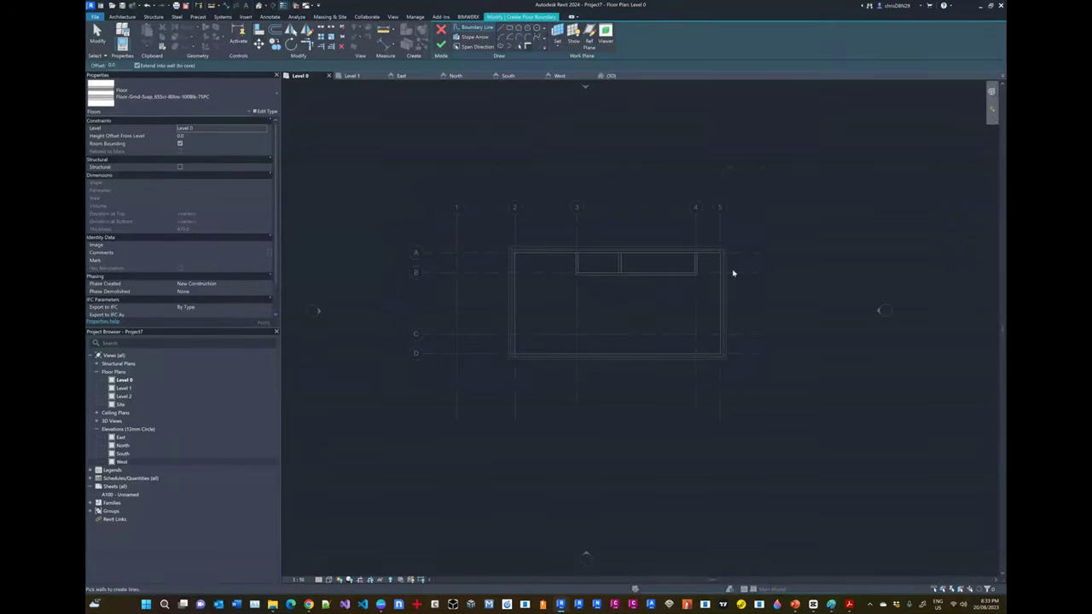
pyautogui.scroll(4, 582, 285)
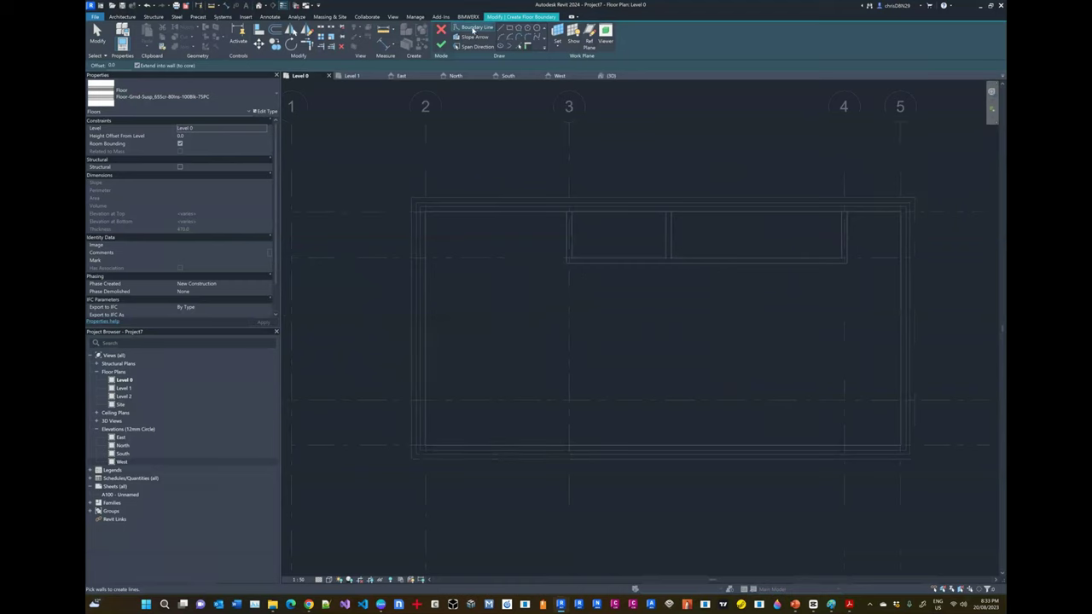
pyautogui.click(473, 31)
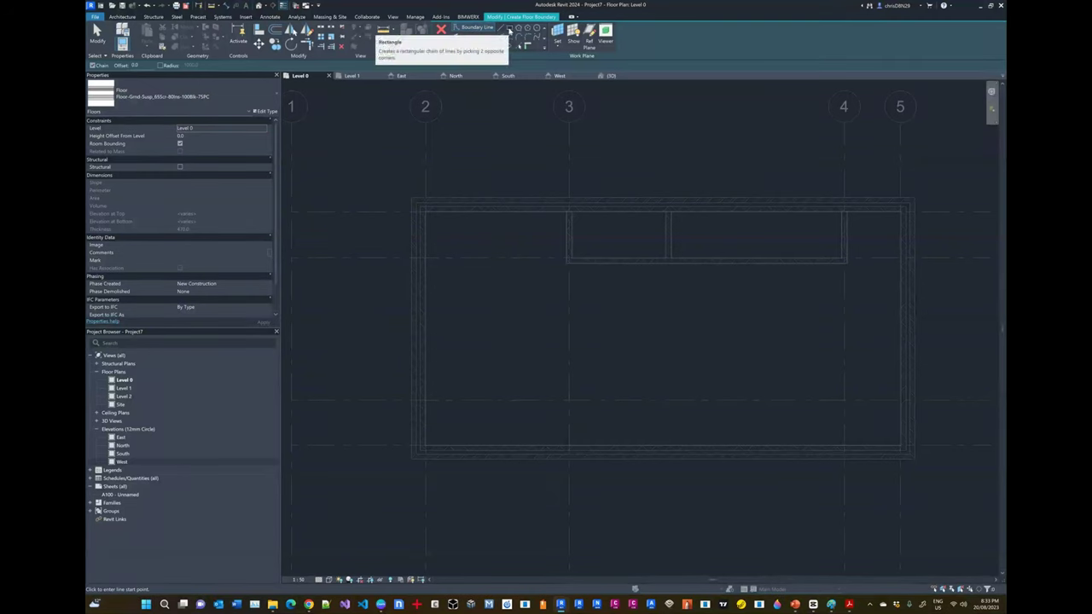
# Switch to the rectangle shape and start the boundary from the top-left floor corner
pyautogui.click(510, 29)
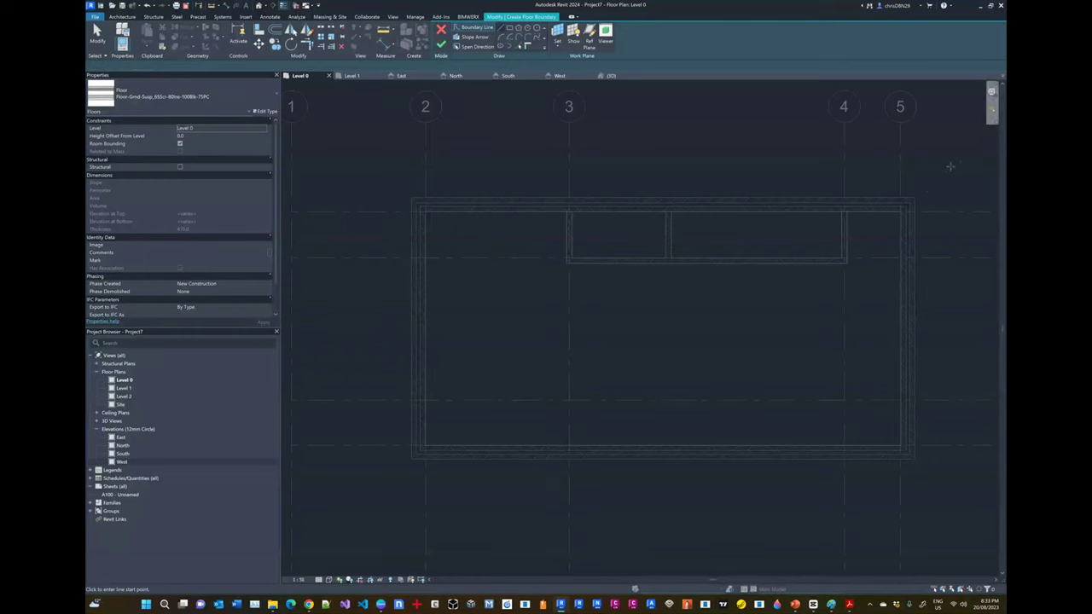
pyautogui.scroll(3, 904, 208)
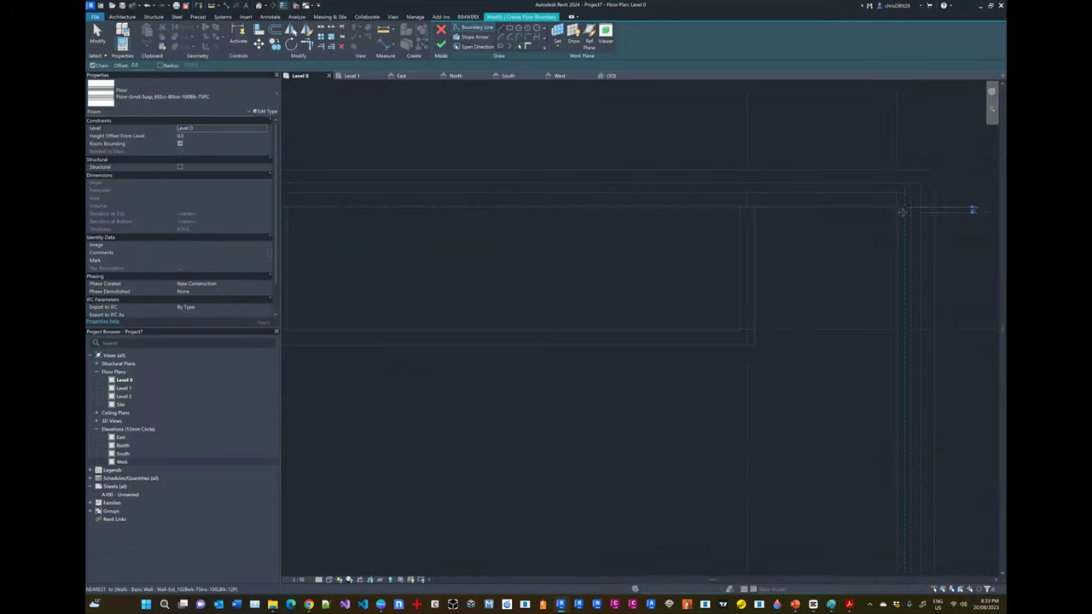
pyautogui.scroll(2, 902, 211)
pyautogui.click(890, 197)
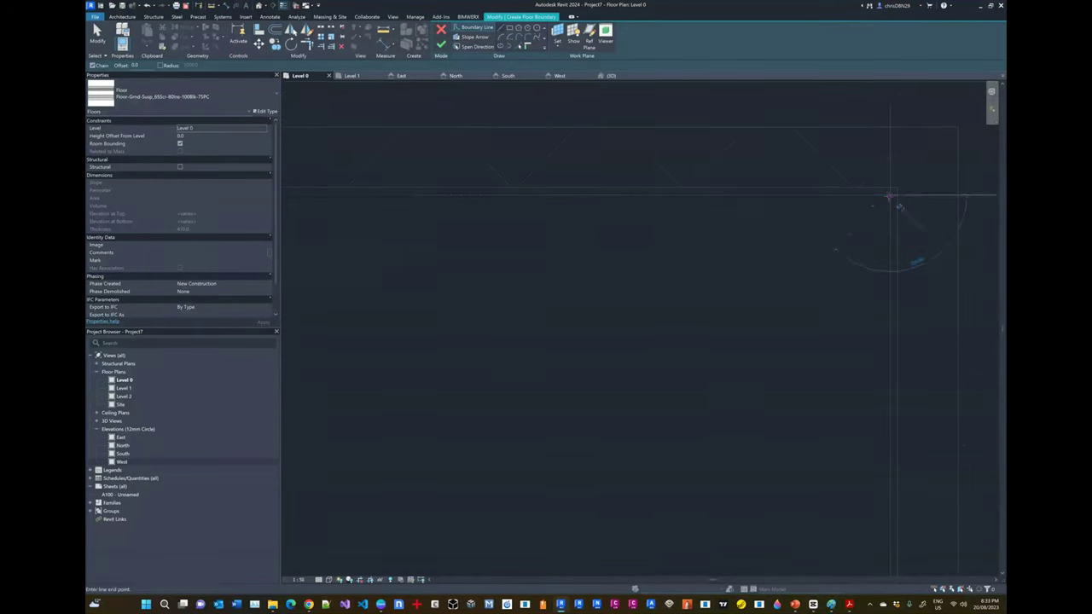
pyautogui.scroll(-3, 890, 200)
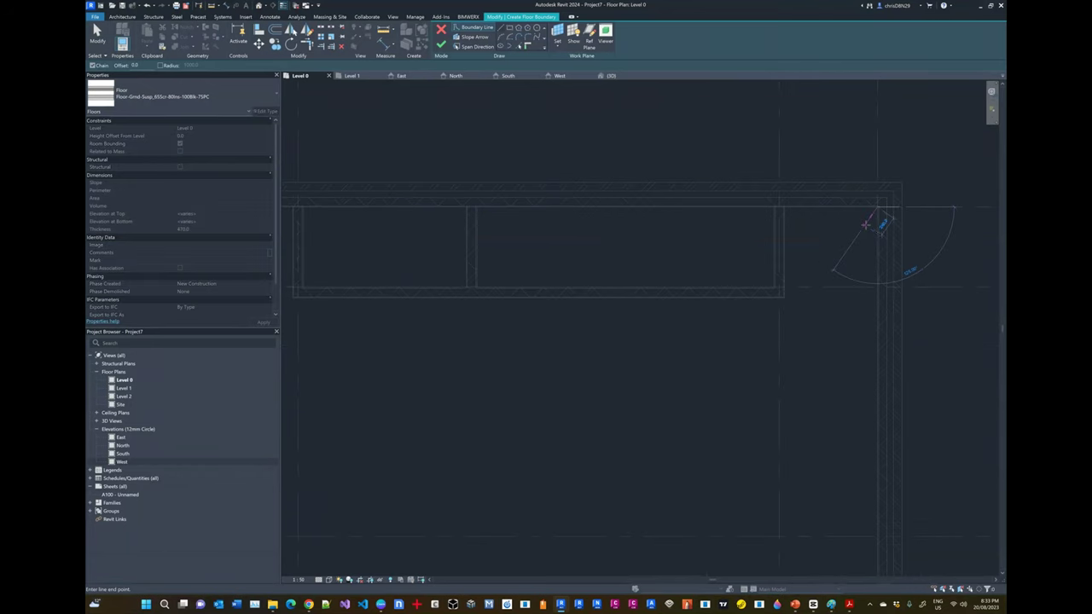
pyautogui.scroll(-2, 866, 225)
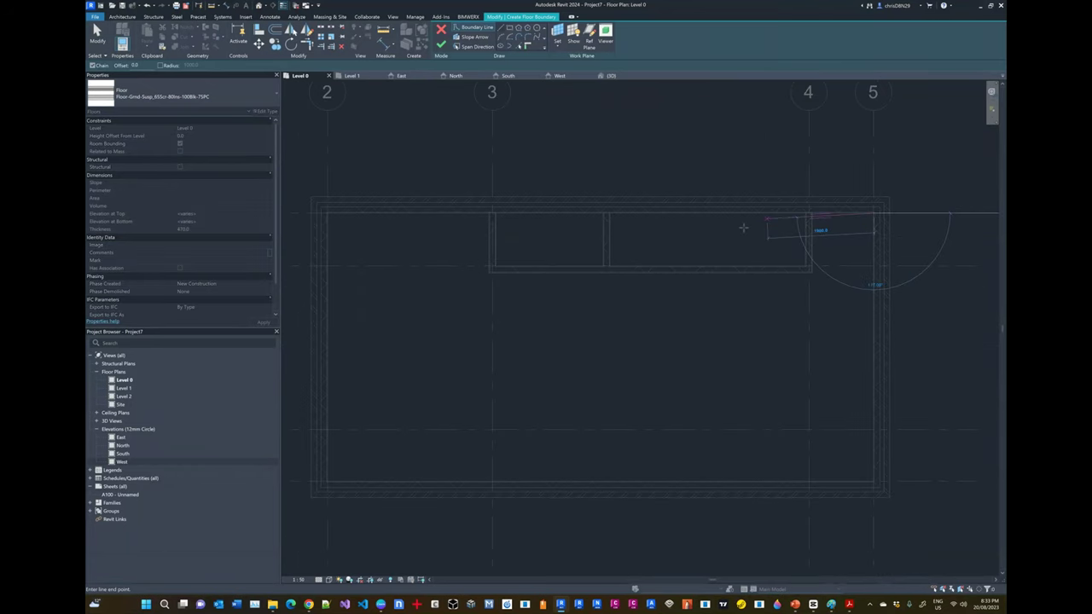
pyautogui.scroll(4, 433, 222)
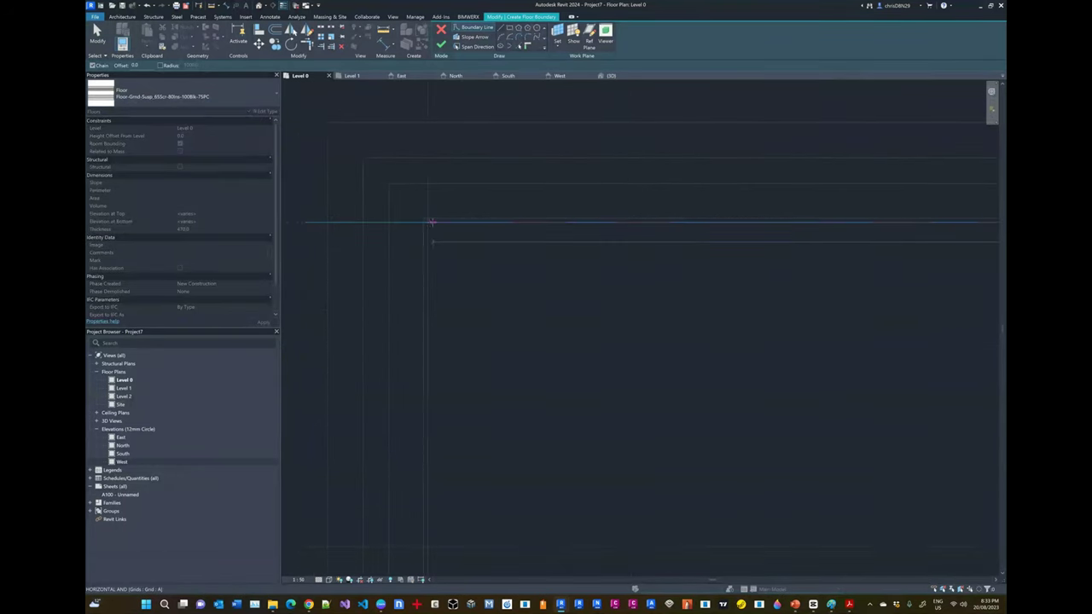
pyautogui.click(432, 223)
pyautogui.scroll(-3, 427, 223)
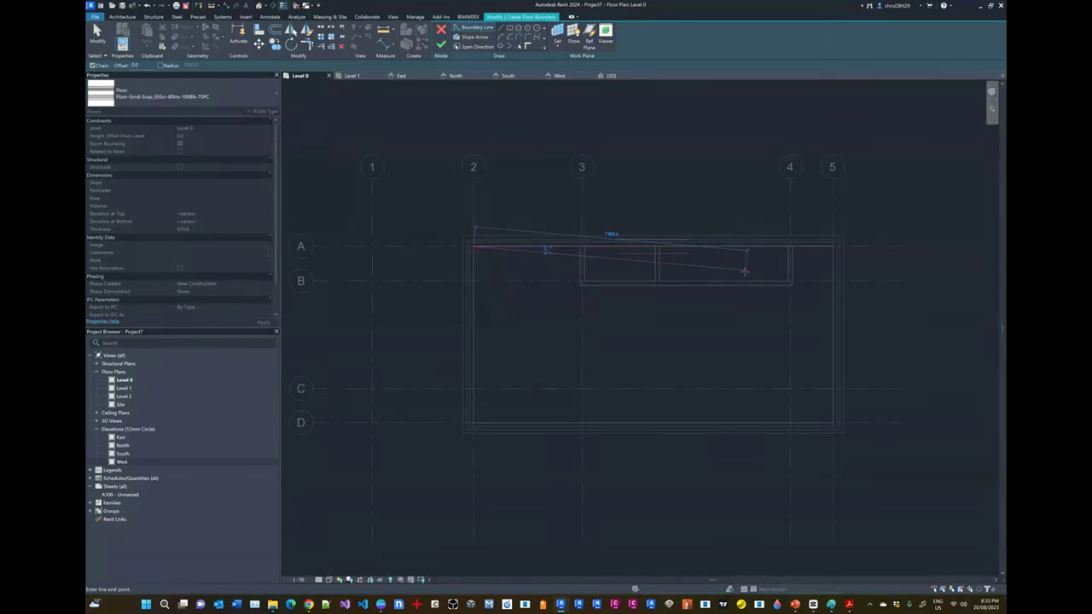
pyautogui.scroll(4, 457, 271)
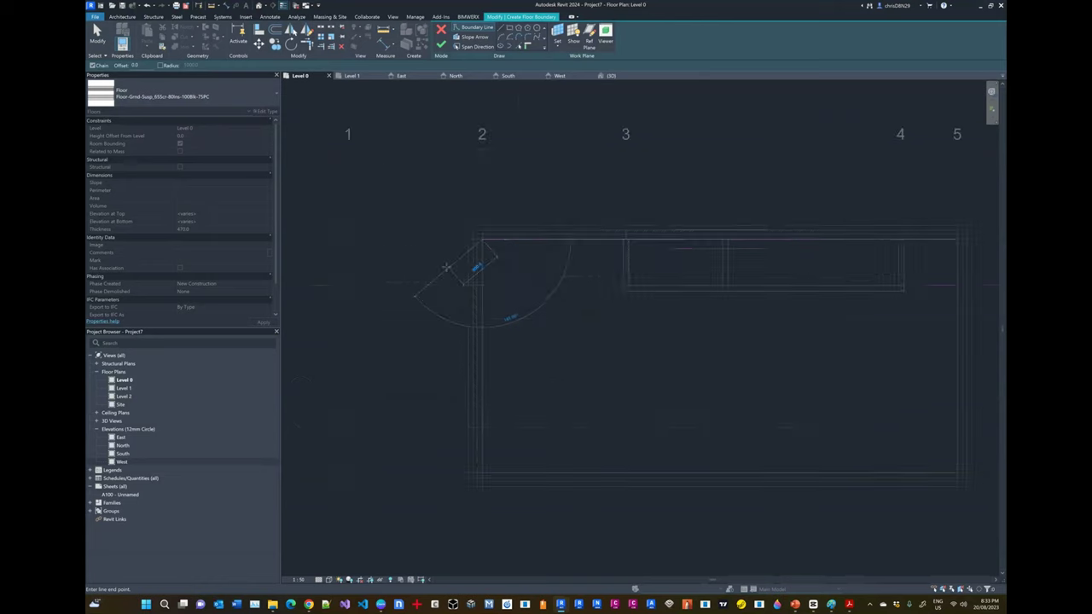
pyautogui.scroll(-4, 520, 299)
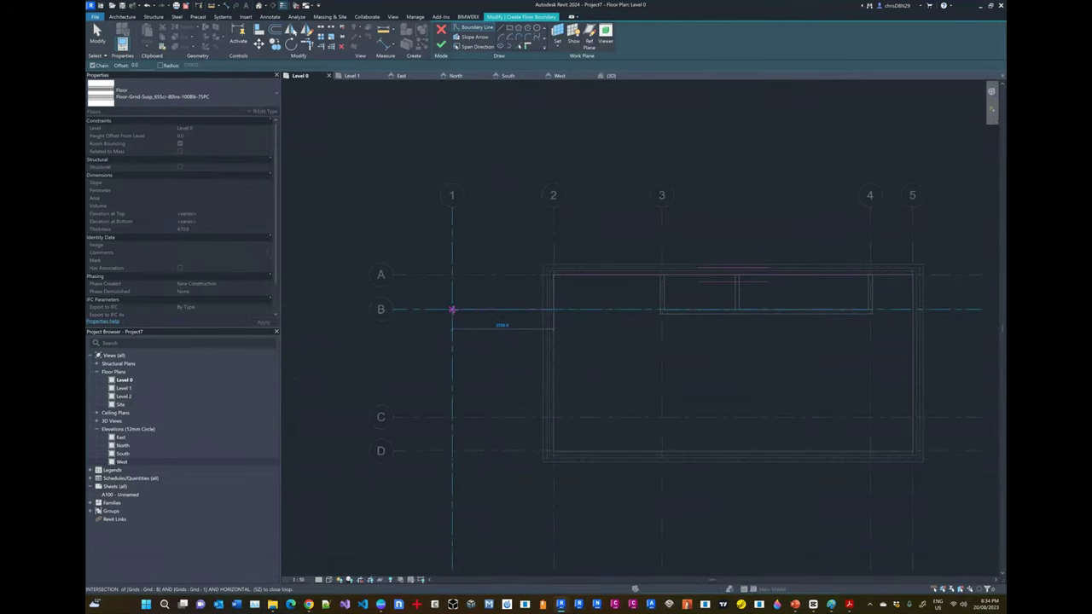
# Sketch boundary corners at grids 1/B, 1/C and 2/C, then cancel the unfinished line
pyautogui.click(452, 310)
pyautogui.click(452, 309)
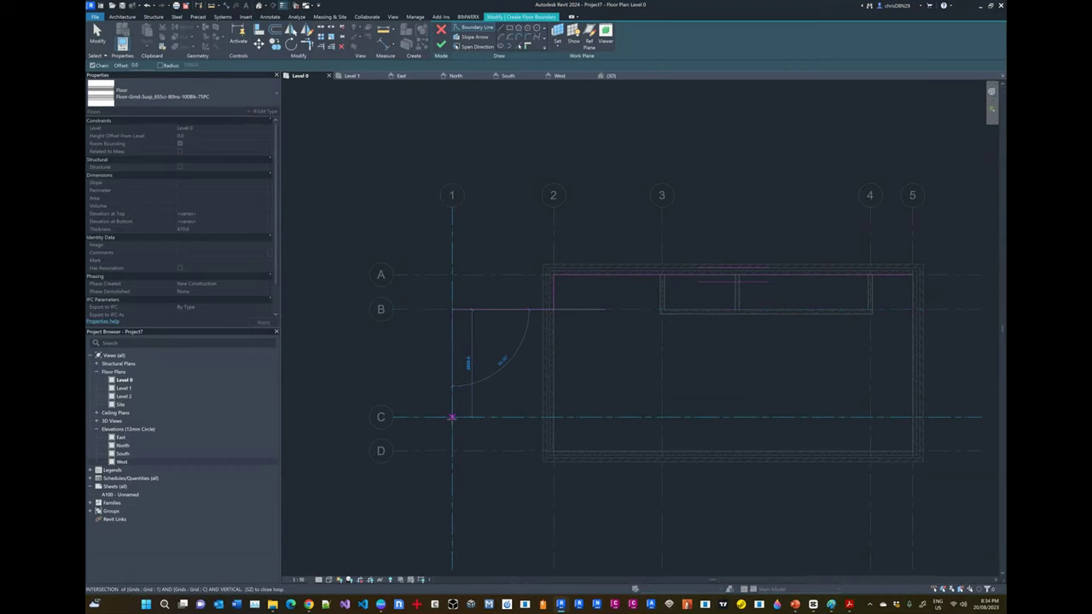
pyautogui.click(452, 417)
pyautogui.scroll(4, 549, 417)
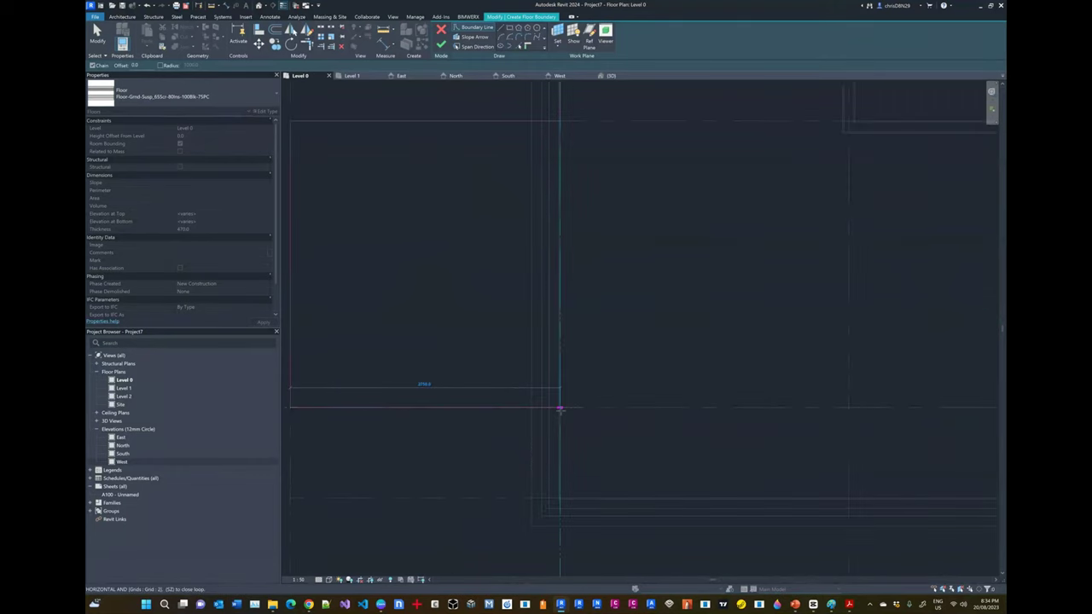
pyautogui.click(559, 408)
pyautogui.scroll(3, 576, 375)
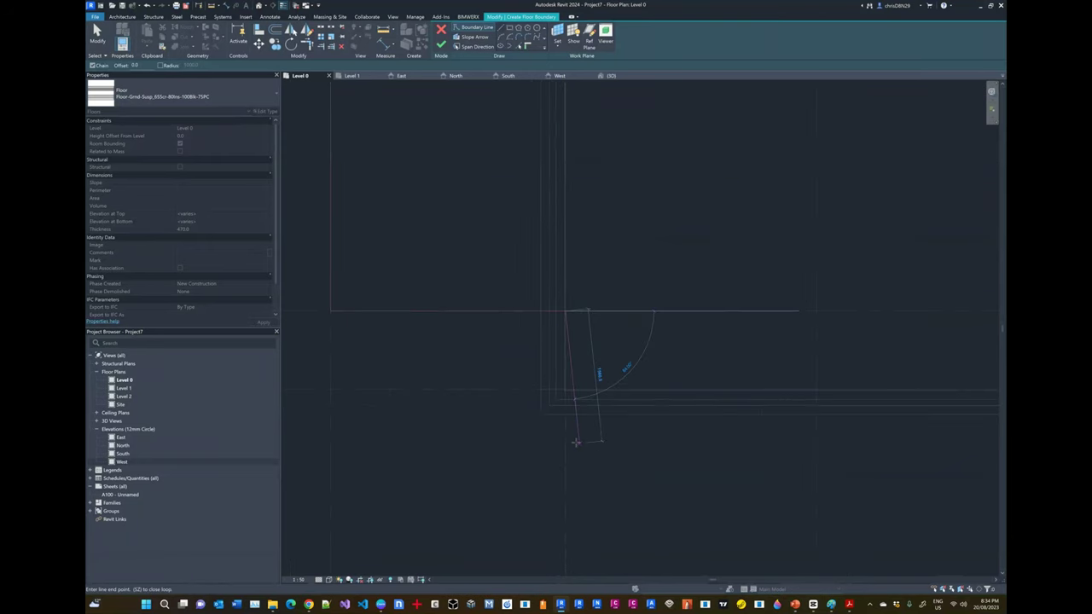
pyautogui.scroll(5, 576, 365)
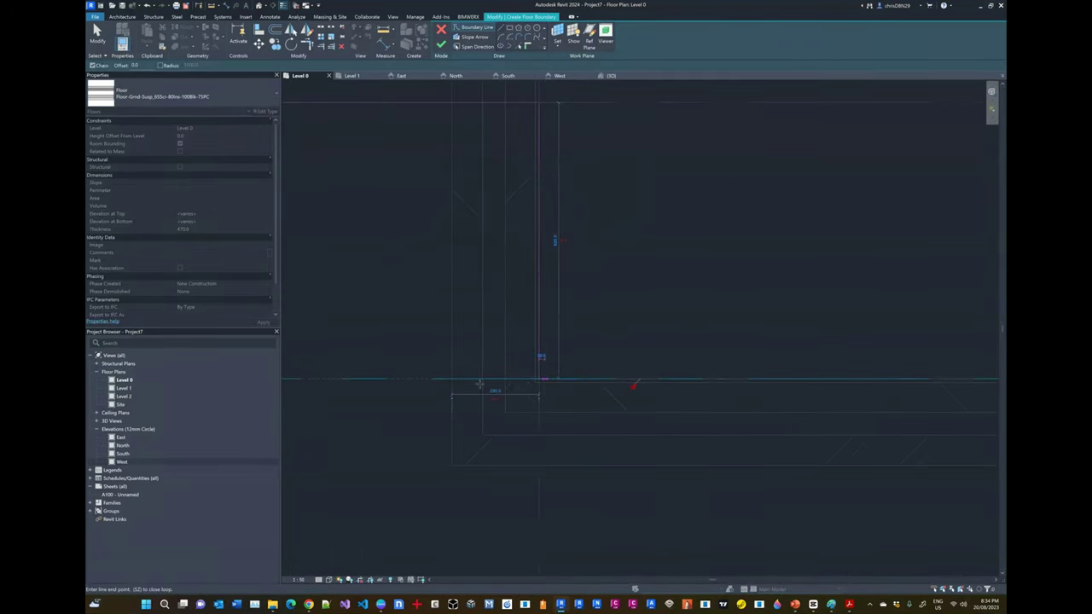
pyautogui.scroll(-5, 458, 390)
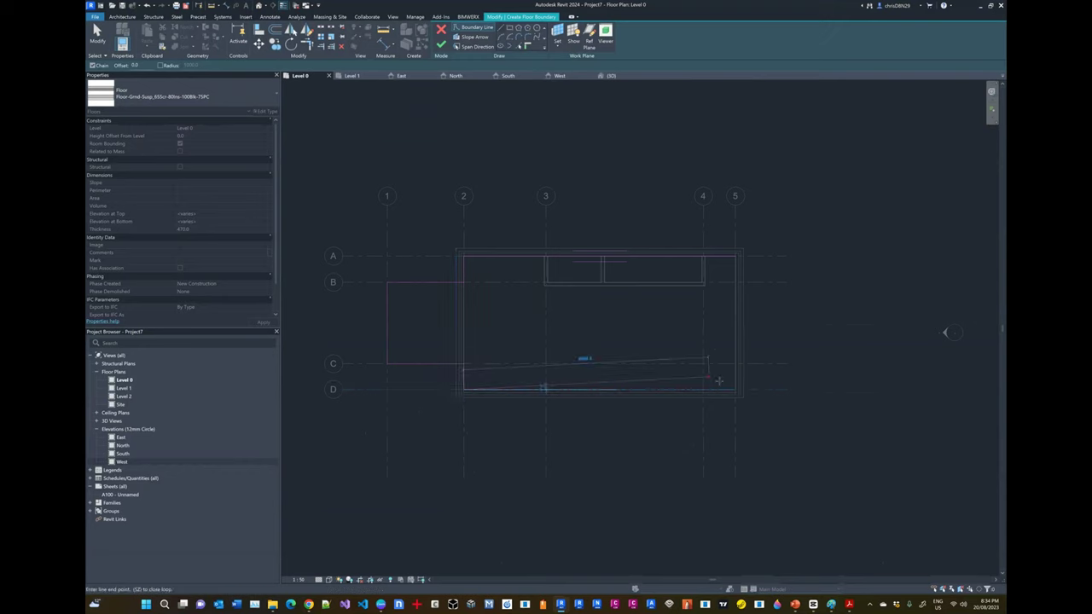
pyautogui.scroll(5, 732, 392)
pyautogui.scroll(-3, 733, 392)
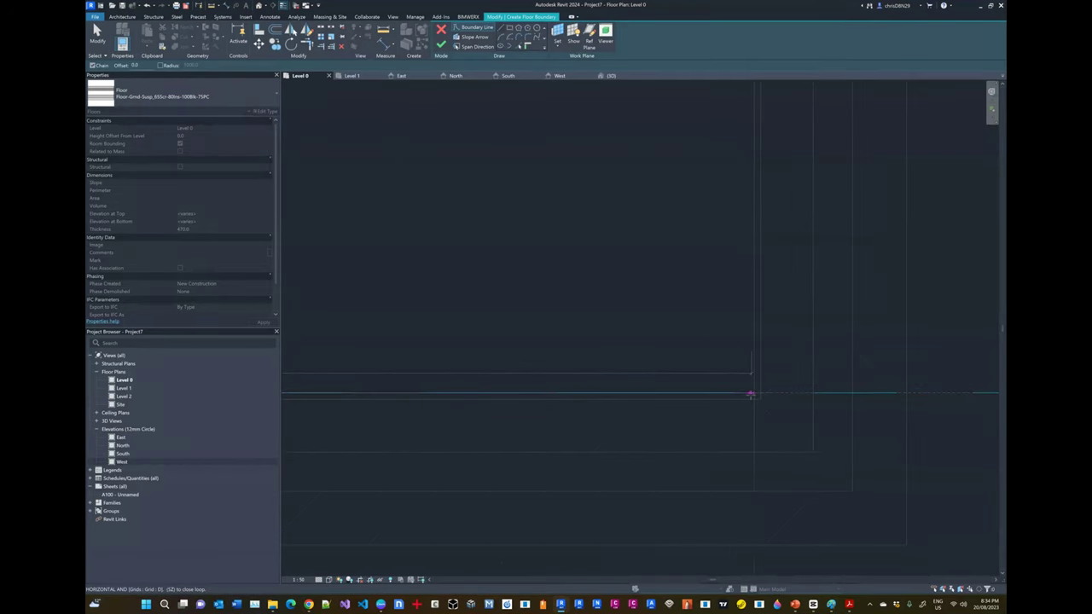
pyautogui.scroll(2, 751, 393)
pyautogui.click(755, 389)
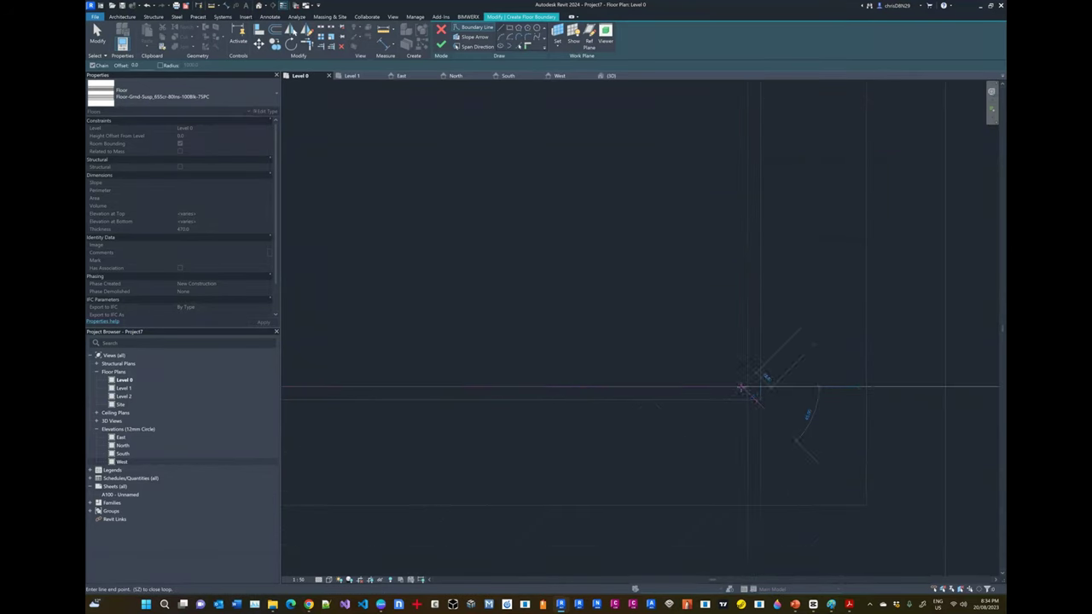
pyautogui.press('Escape')
pyautogui.press('Escape')
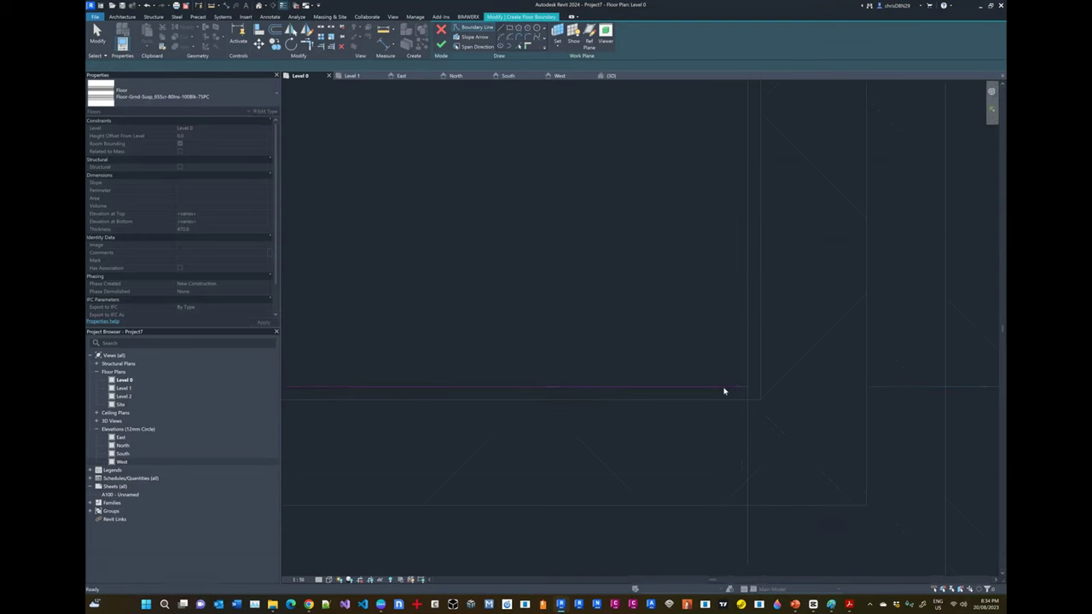
# Draw a closing boundary line with LI from the wall corner to the existing sketch line's endpoint
pyautogui.click(726, 390)
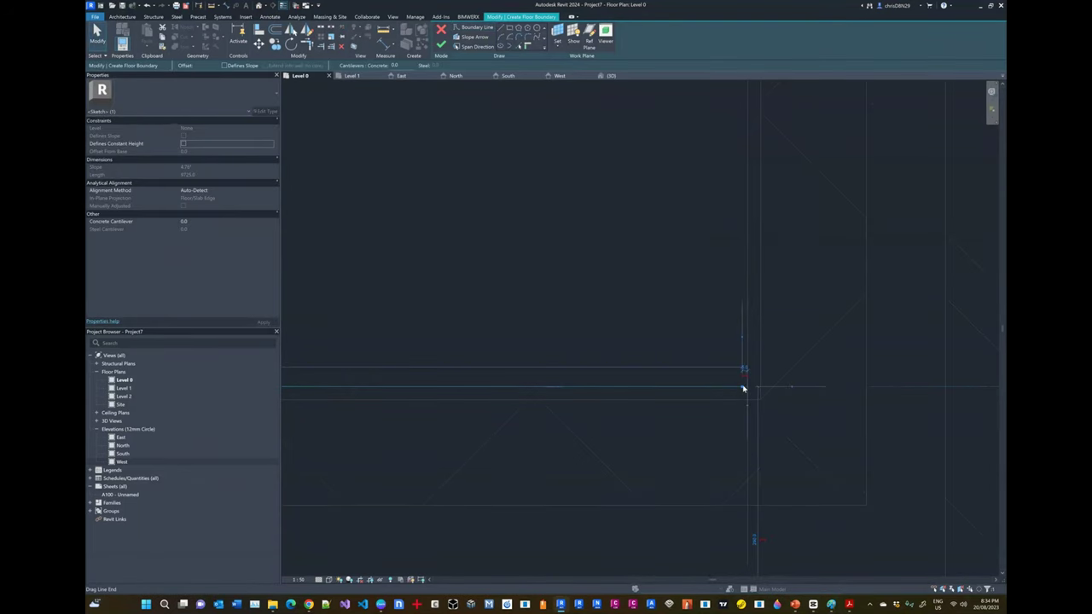
pyautogui.press('Escape')
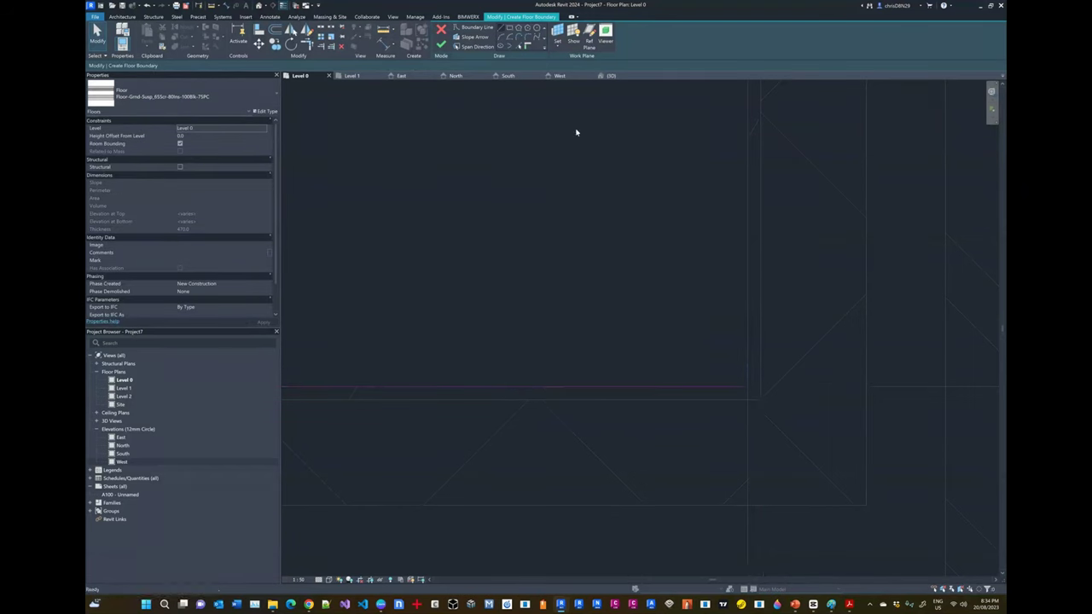
pyautogui.press('l')
pyautogui.press('i')
pyautogui.click(747, 388)
pyautogui.scroll(2, 707, 487)
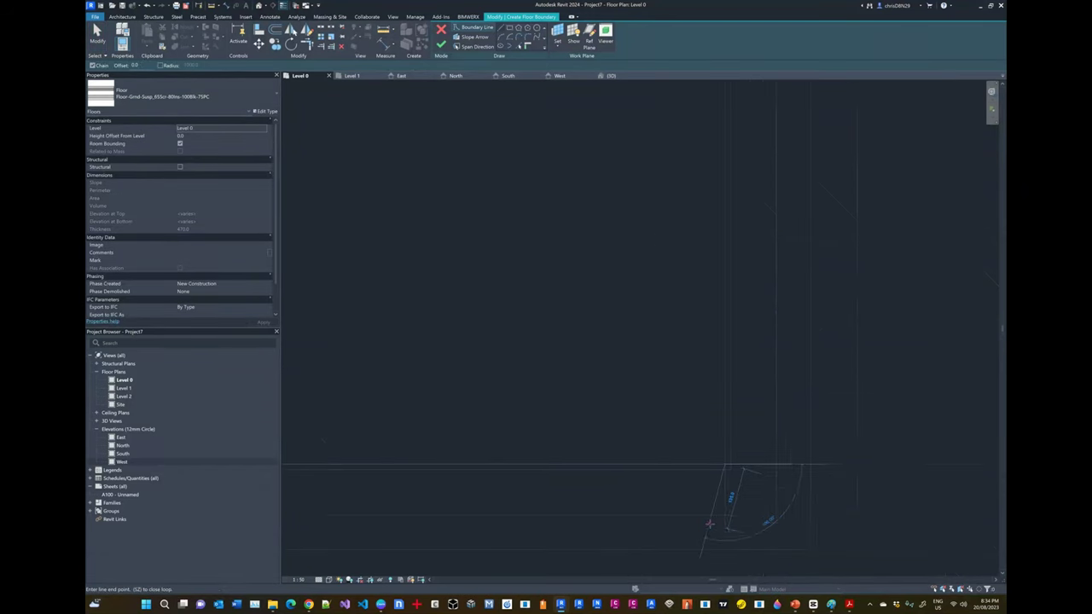
pyautogui.scroll(-3, 709, 524)
pyautogui.scroll(3, 714, 139)
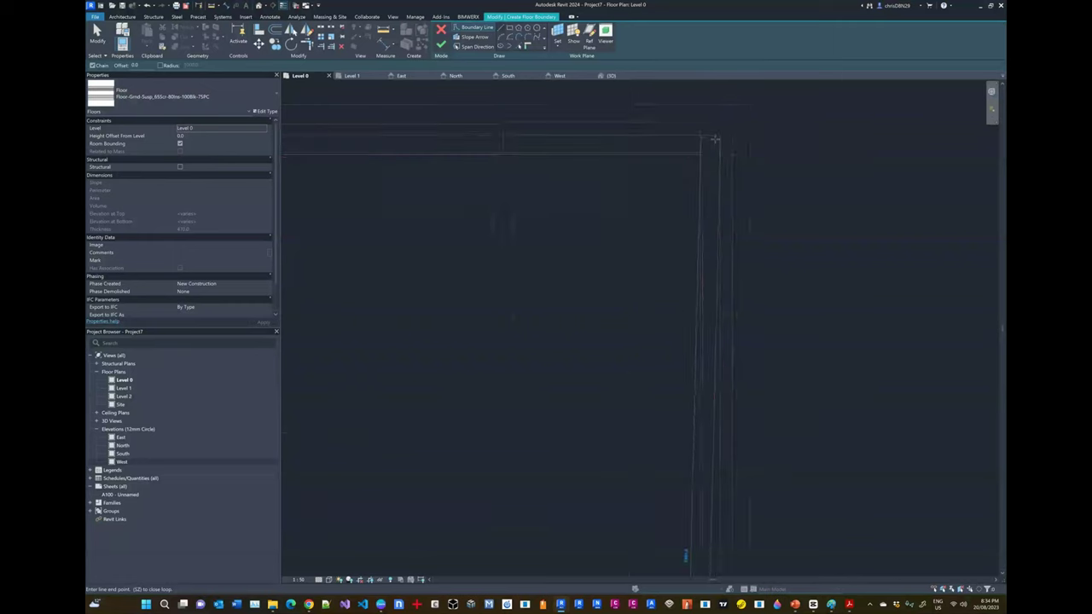
pyautogui.scroll(3, 715, 139)
pyautogui.click(667, 180)
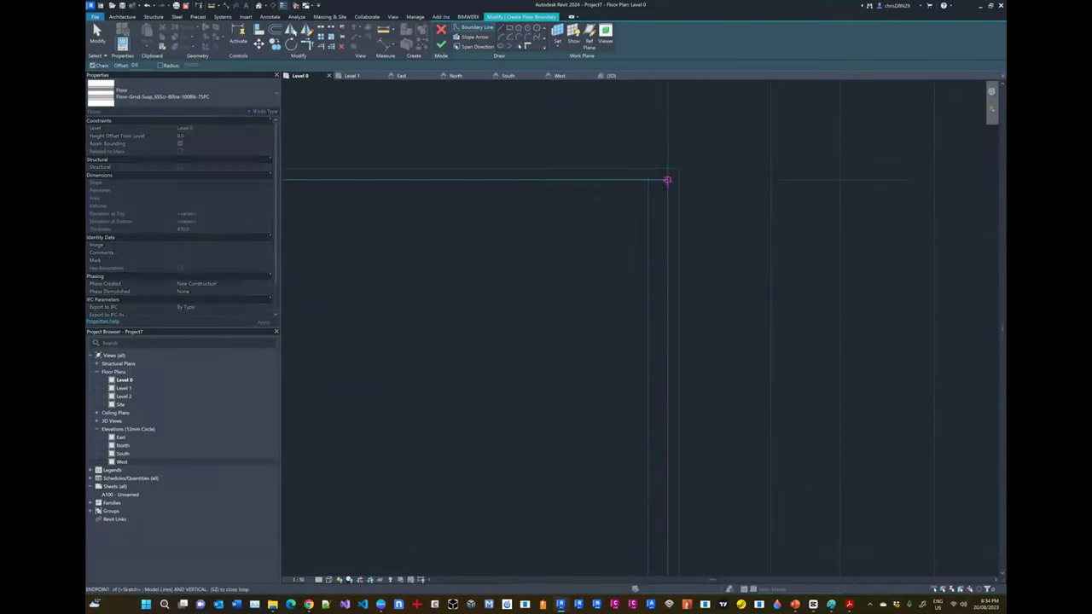
pyautogui.press('Escape')
pyautogui.press('Escape')
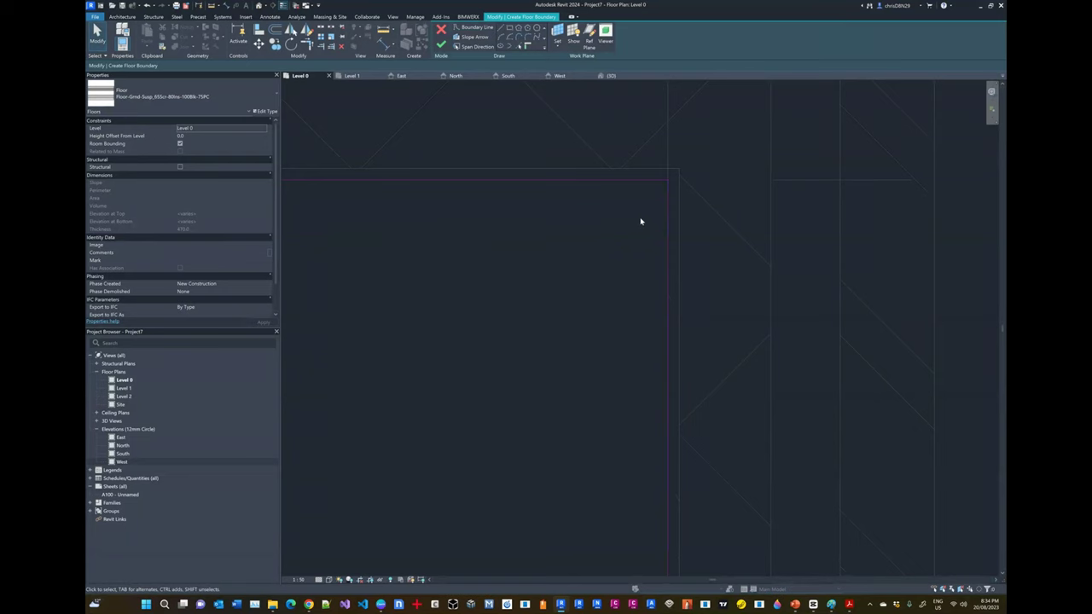
# Select the right vertical sketch line to check it, then deselect it
pyautogui.click(670, 214)
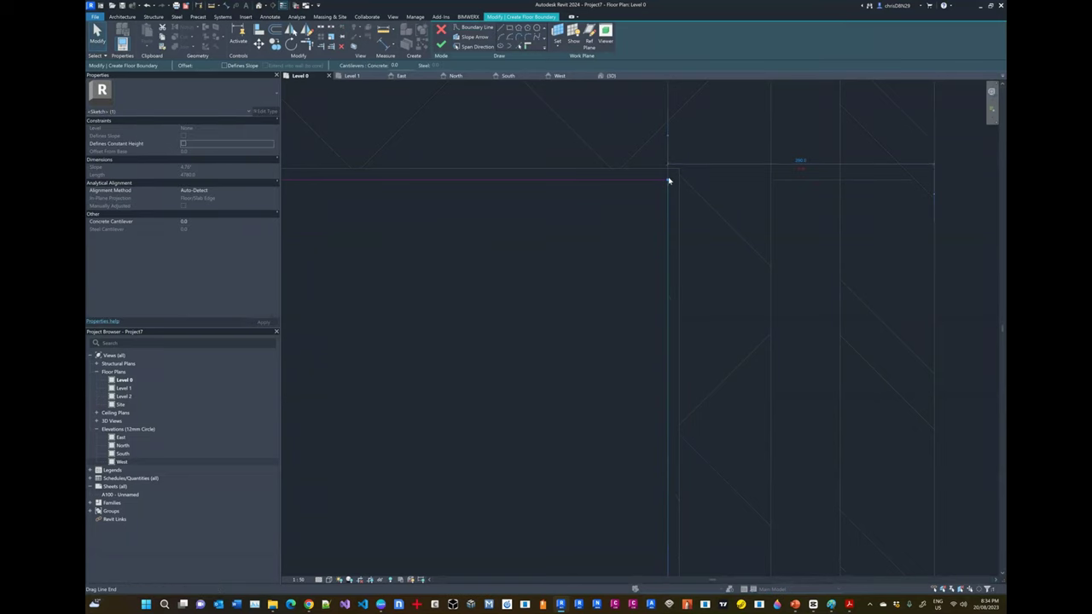
pyautogui.scroll(-6, 711, 234)
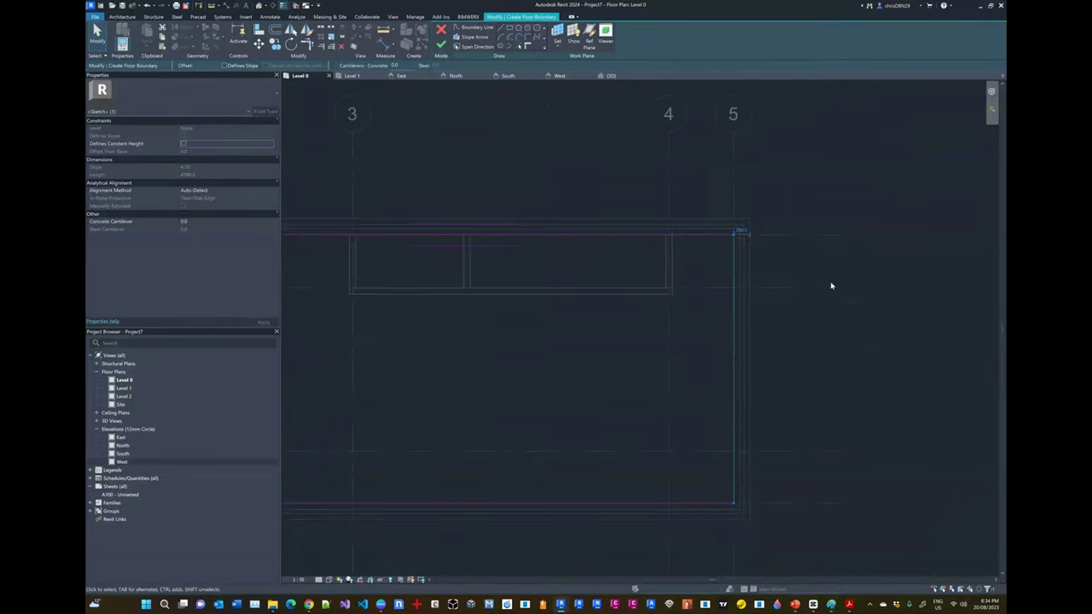
pyautogui.scroll(2, 664, 297)
pyautogui.press('Escape')
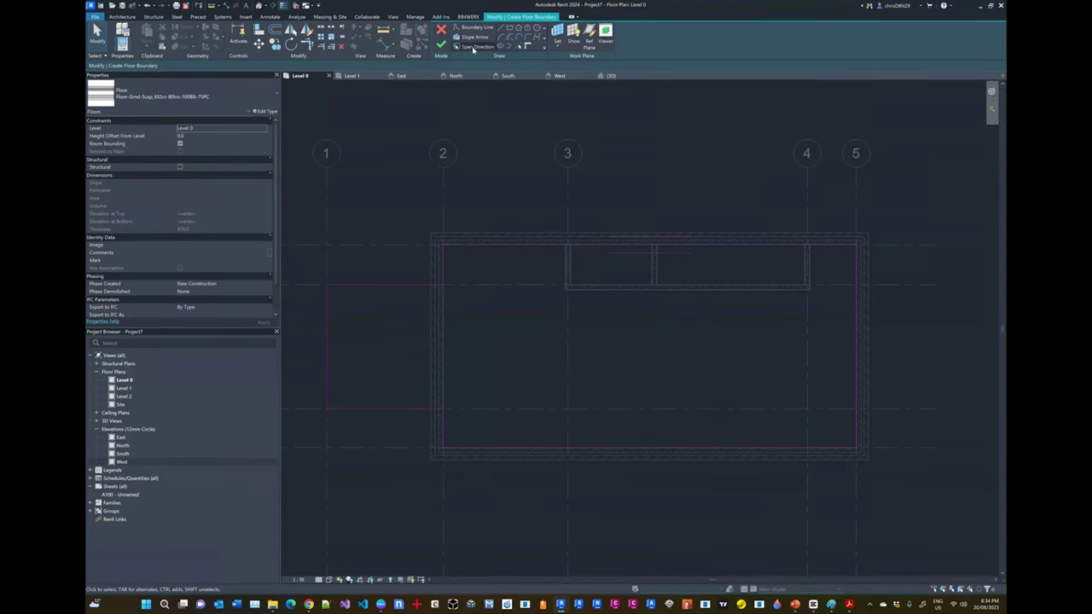
# Activate Span Direction for the Level 0 floor sketch and centre the whole outline in view
pyautogui.click(473, 47)
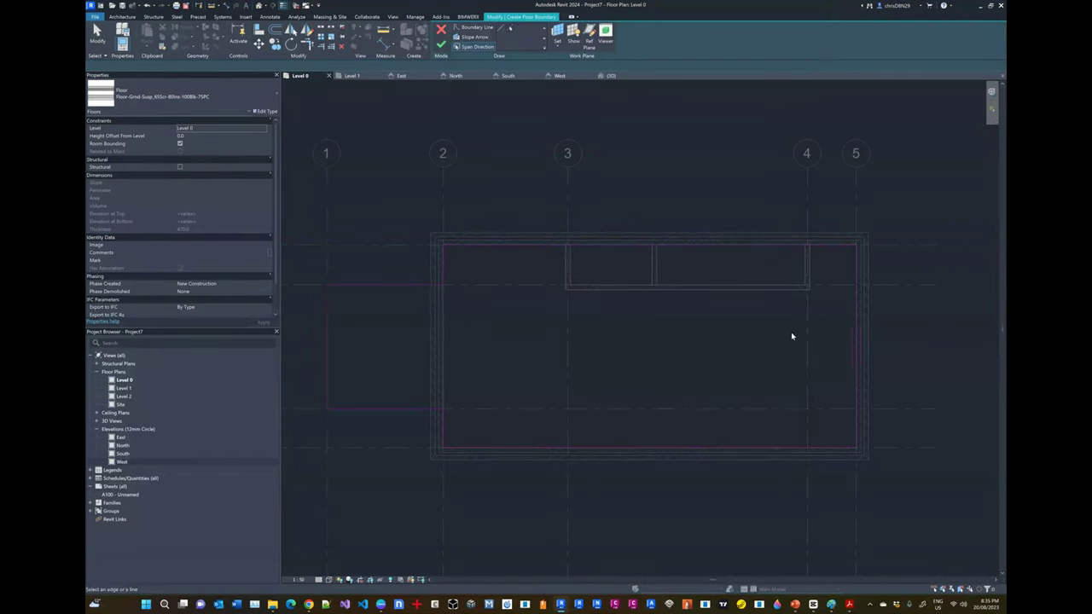
pyautogui.scroll(-3, 790, 336)
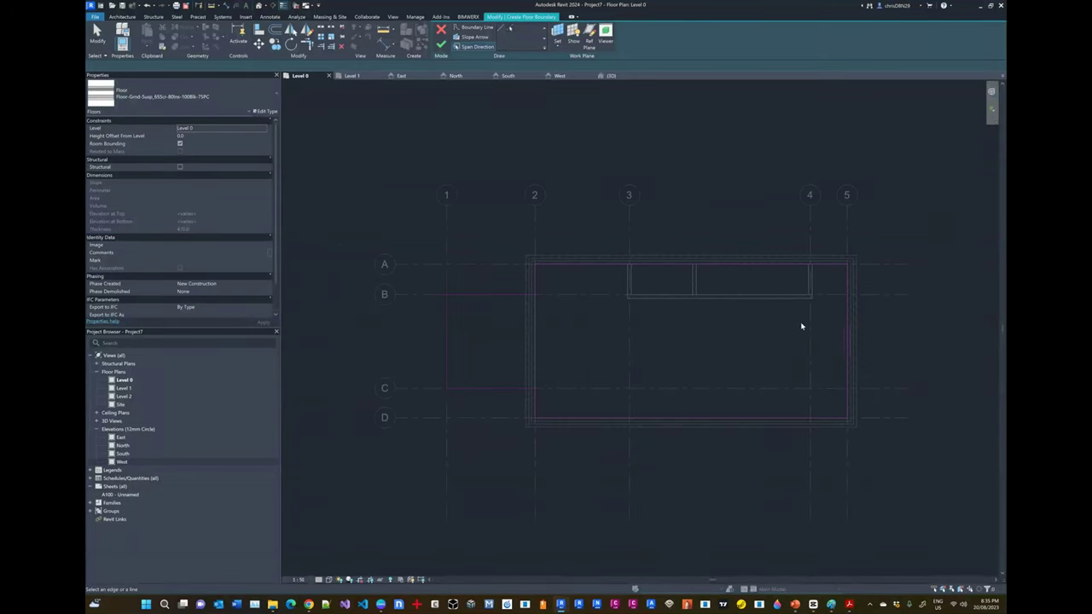
pyautogui.moveTo(697, 267); pyautogui.dragTo(653, 224, button='middle')
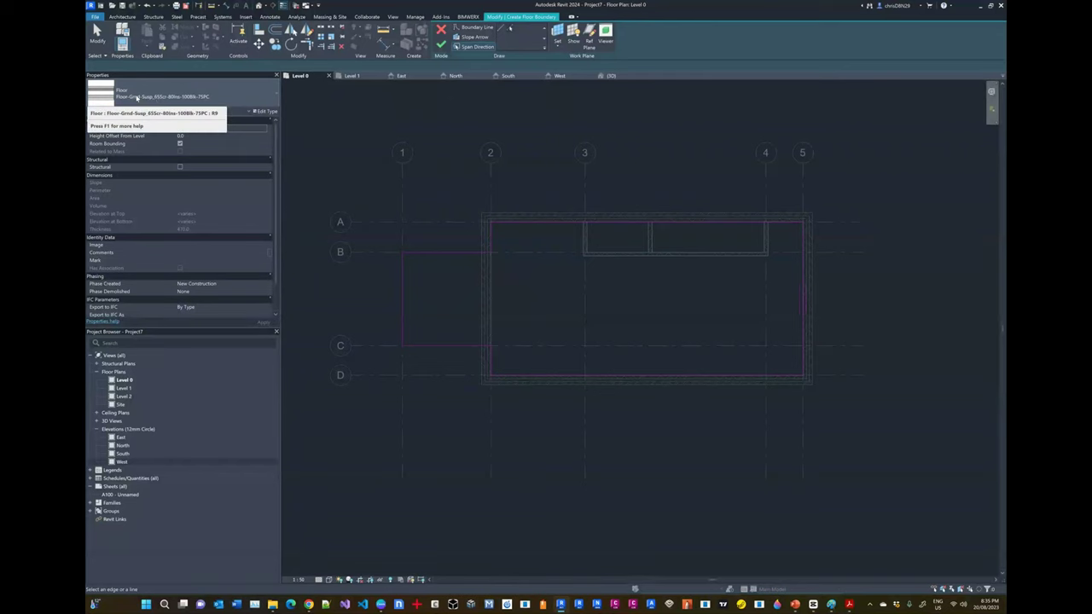
# Keep the current floor type, deselect the finished floor, and view the building from above in 3D
pyautogui.click(196, 92)
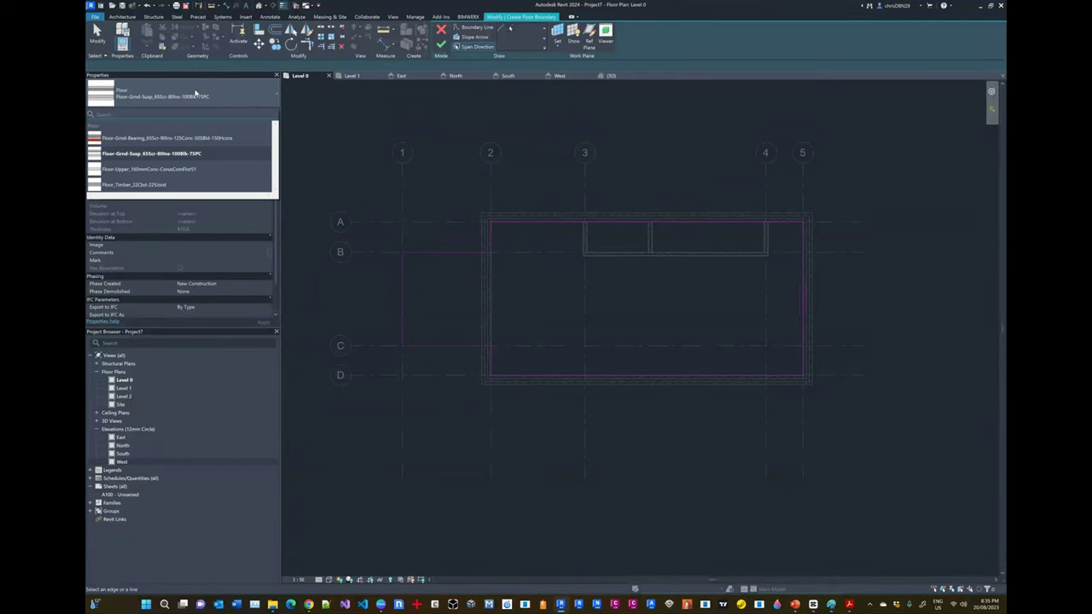
pyautogui.click(195, 92)
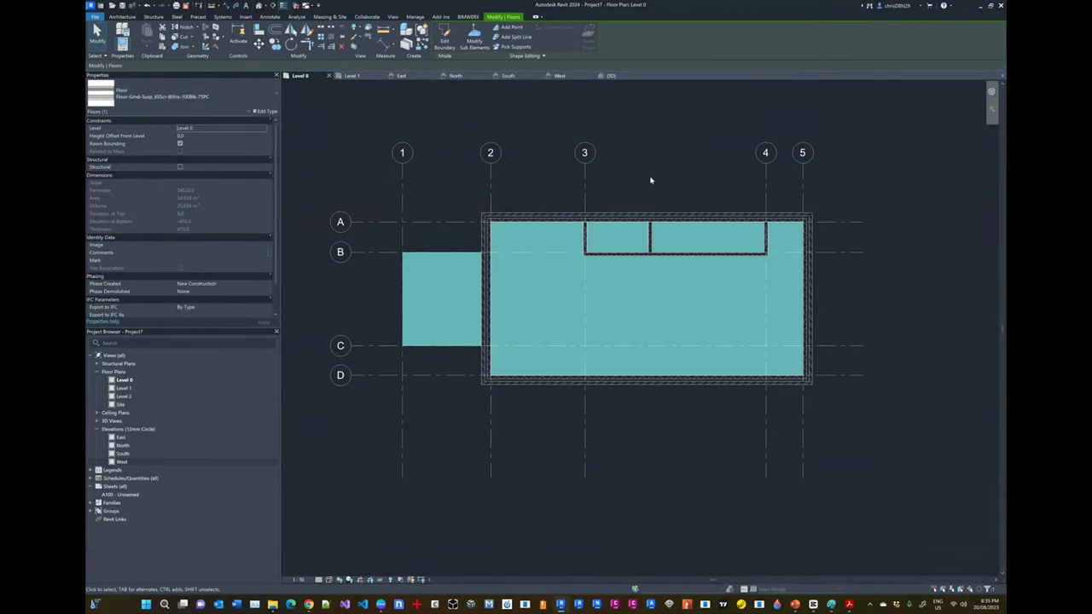
pyautogui.click(649, 180)
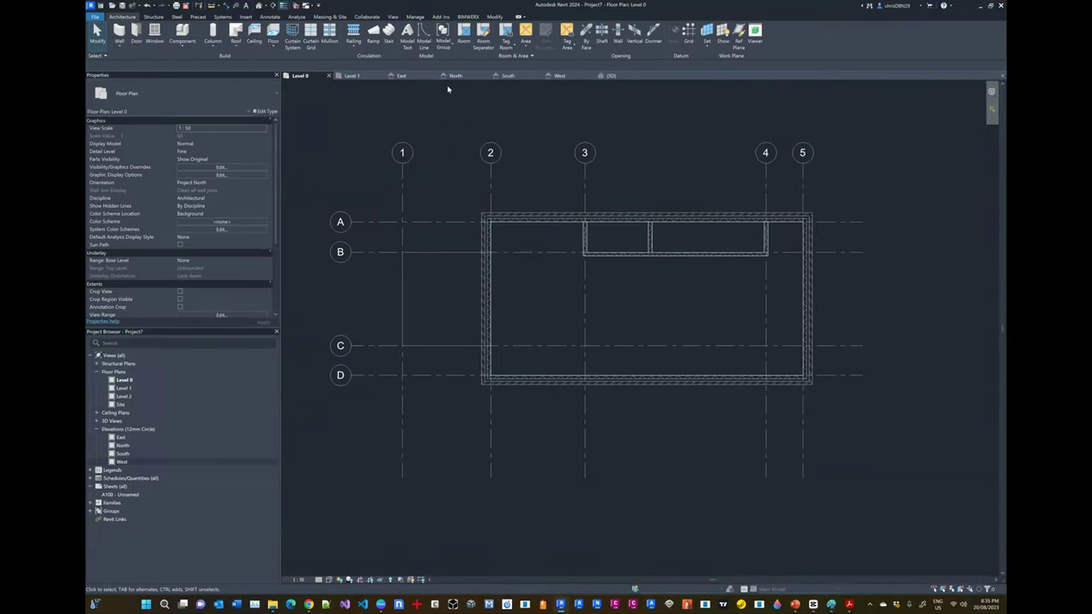
pyautogui.click(610, 78)
pyautogui.keyDown('shift'); pyautogui.moveTo(648, 341); pyautogui.dragTo(634, 312, button='middle'); pyautogui.keyUp('shift')
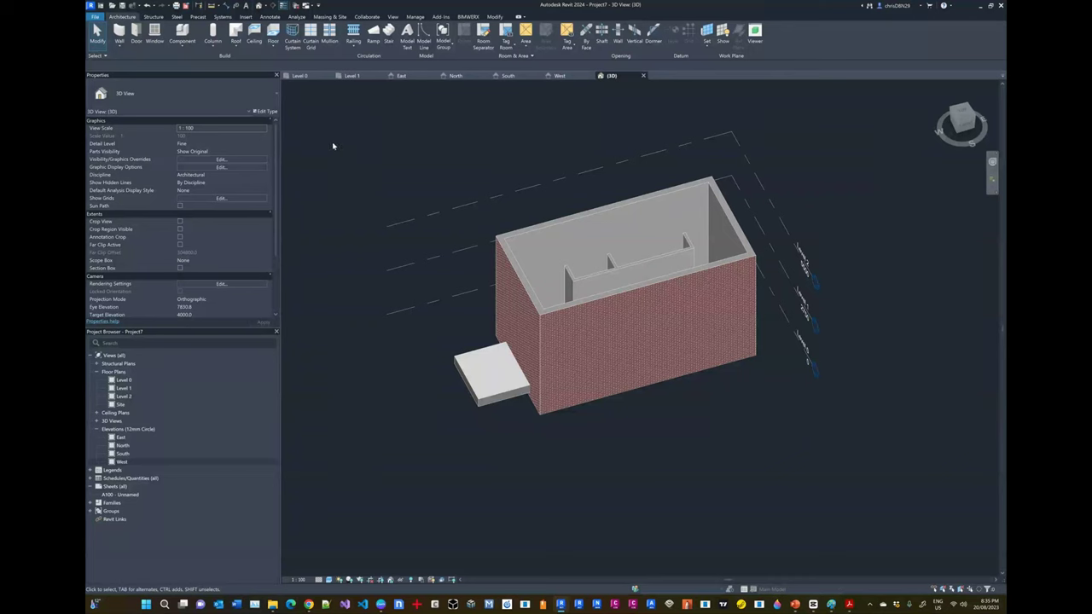
# Start the Structure Wall foundation tool, keeping the default foundation type
pyautogui.click(151, 17)
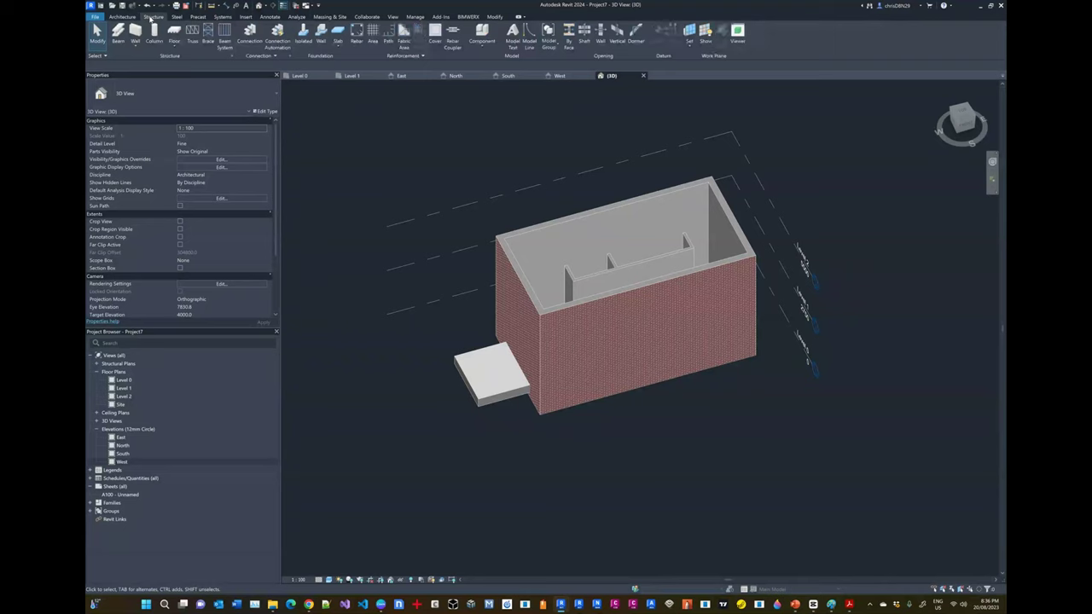
pyautogui.click(322, 41)
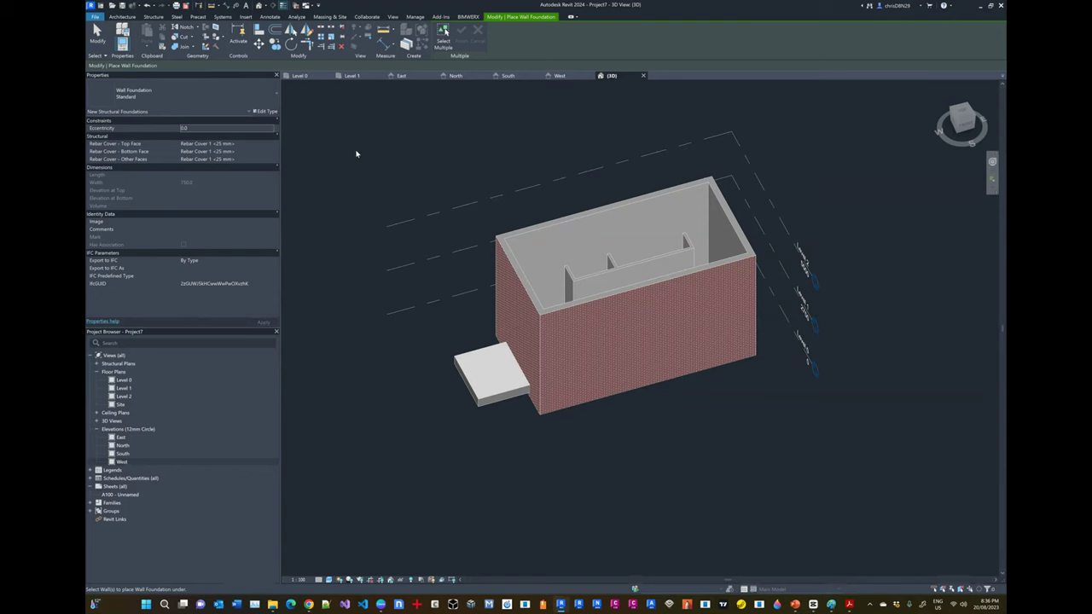
pyautogui.click(226, 99)
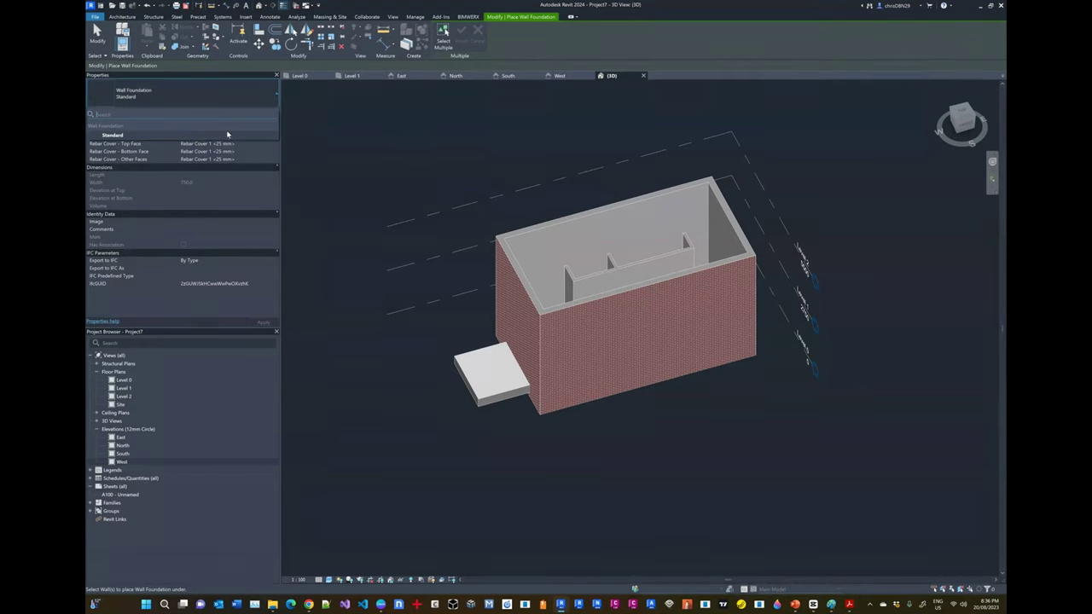
pyautogui.click(193, 95)
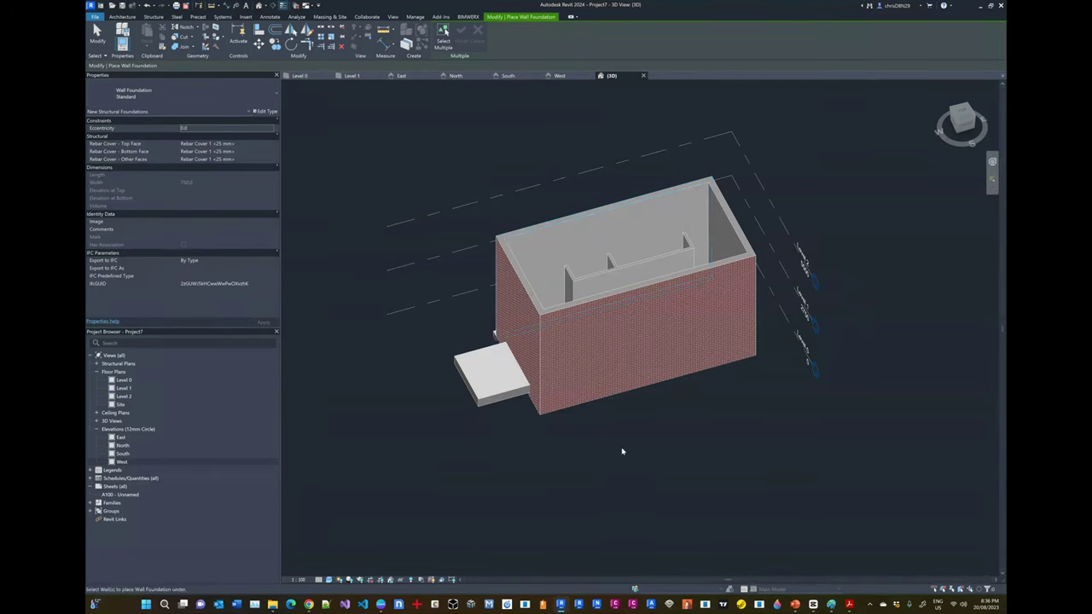
pyautogui.moveTo(622, 449)
pyautogui.keyDown('shift'); pyautogui.mouseDown(button='middle')
pyautogui.moveTo(675, 173)
pyautogui.moveTo(654, 309)
pyautogui.mouseUp(button='middle'); pyautogui.keyUp('shift')
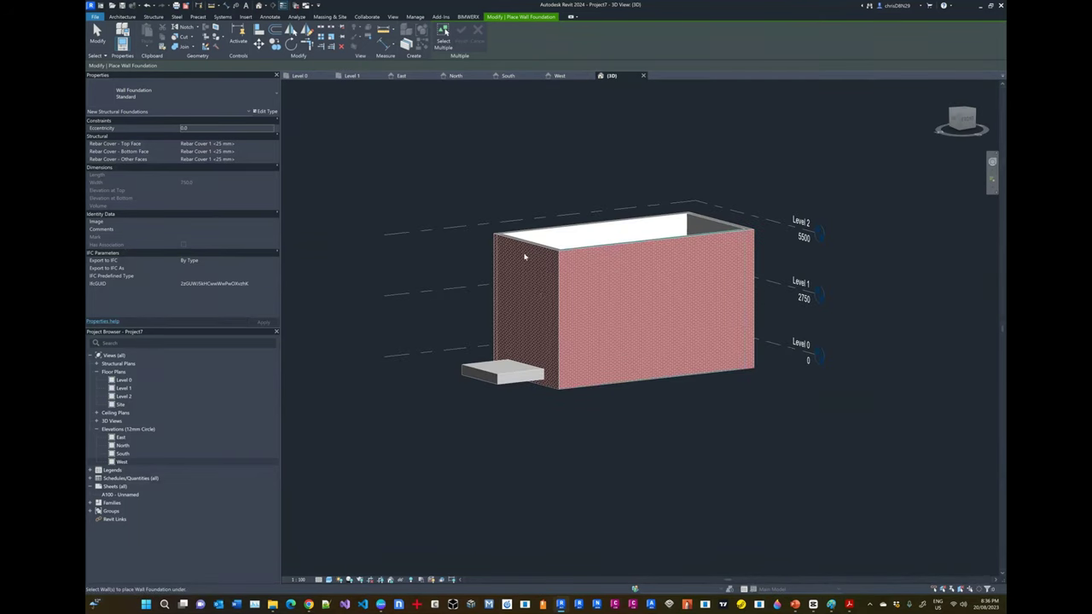
pyautogui.keyDown('shift'); pyautogui.moveTo(626, 382); pyautogui.dragTo(569, 298, button='middle'); pyautogui.keyUp('shift')
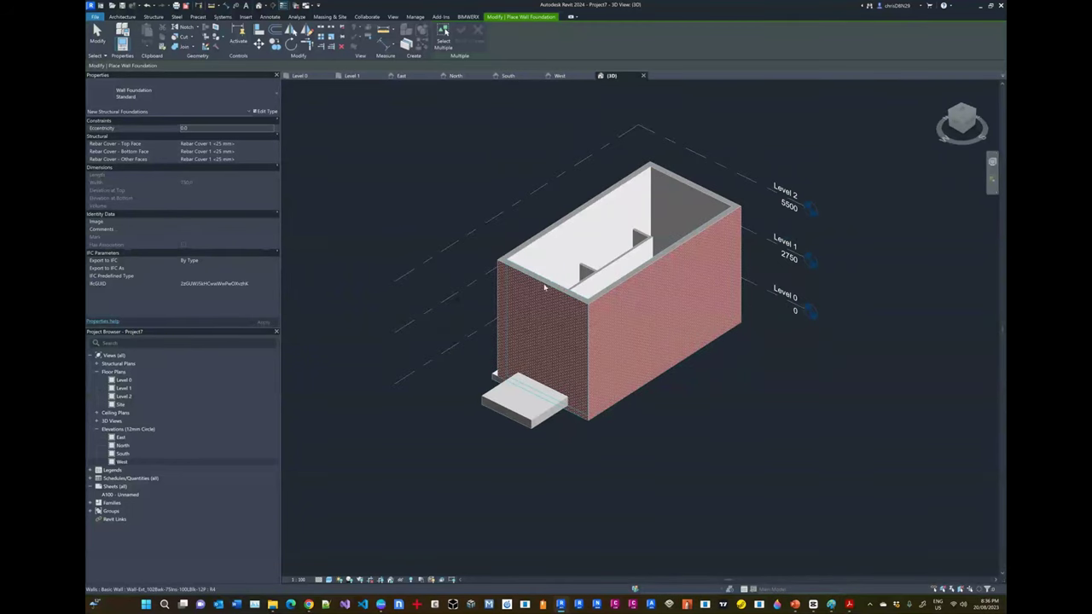
# Place wall foundations under the front and right brick walls, then end placement
pyautogui.click(569, 299)
pyautogui.click(675, 252)
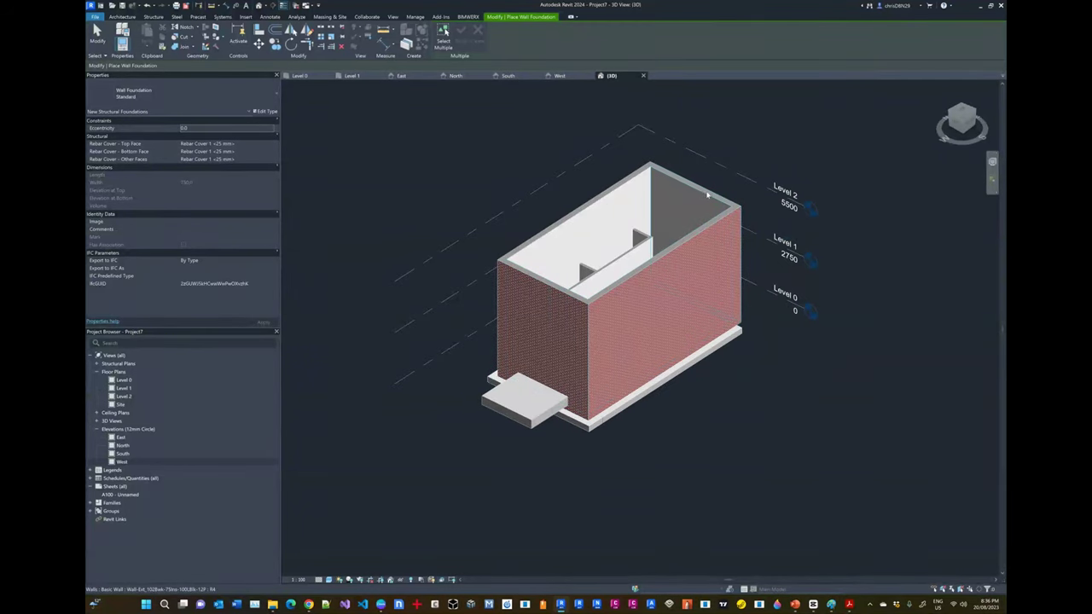
pyautogui.rightClick(793, 357)
pyautogui.click(799, 359)
pyautogui.rightClick(799, 354)
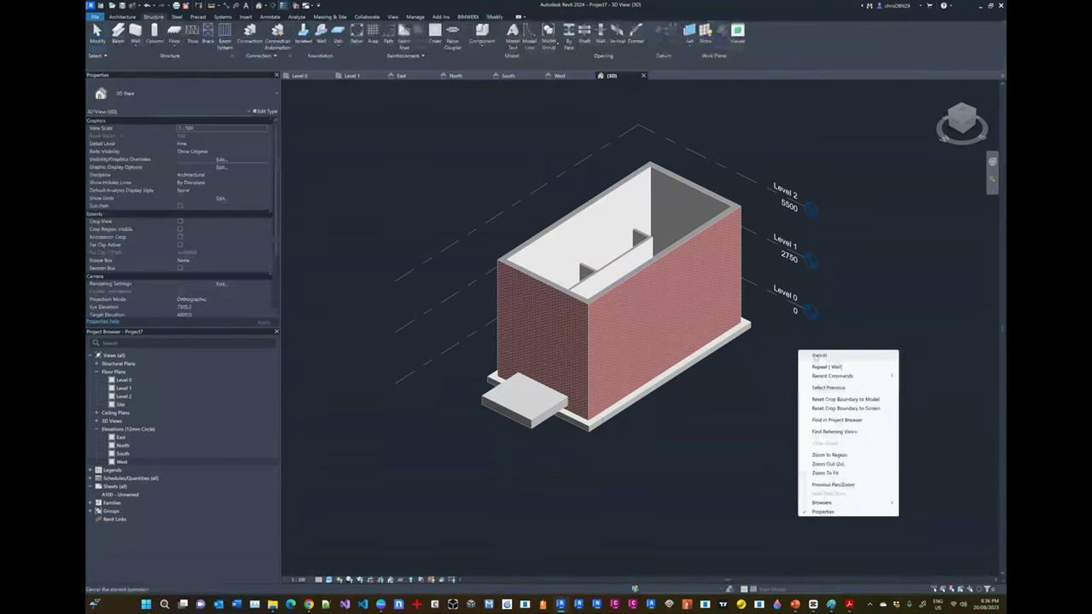
pyautogui.click(803, 358)
pyautogui.click(727, 343)
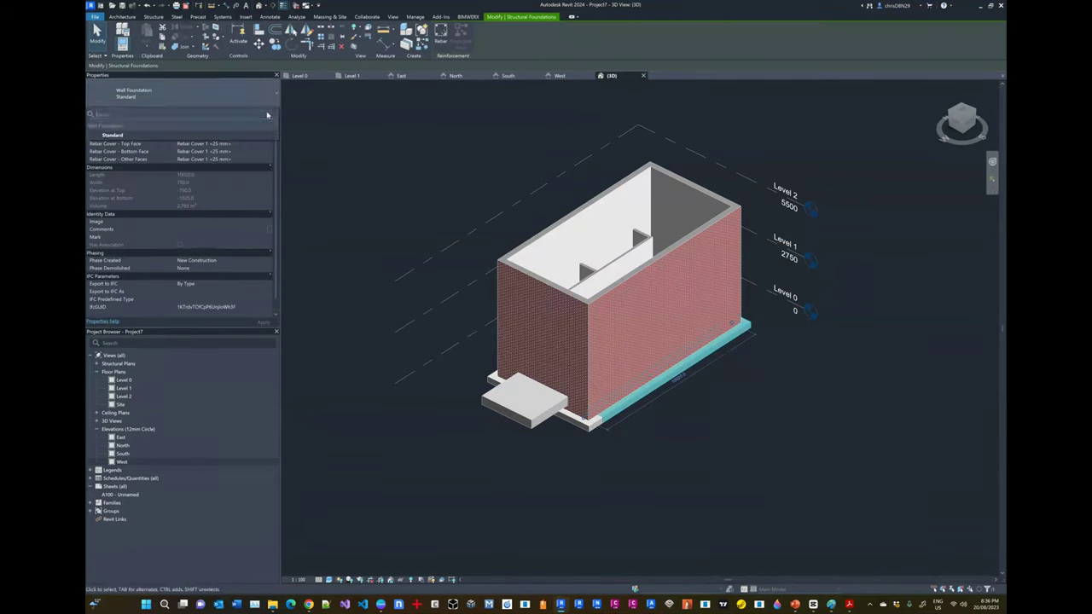
pyautogui.click(306, 147)
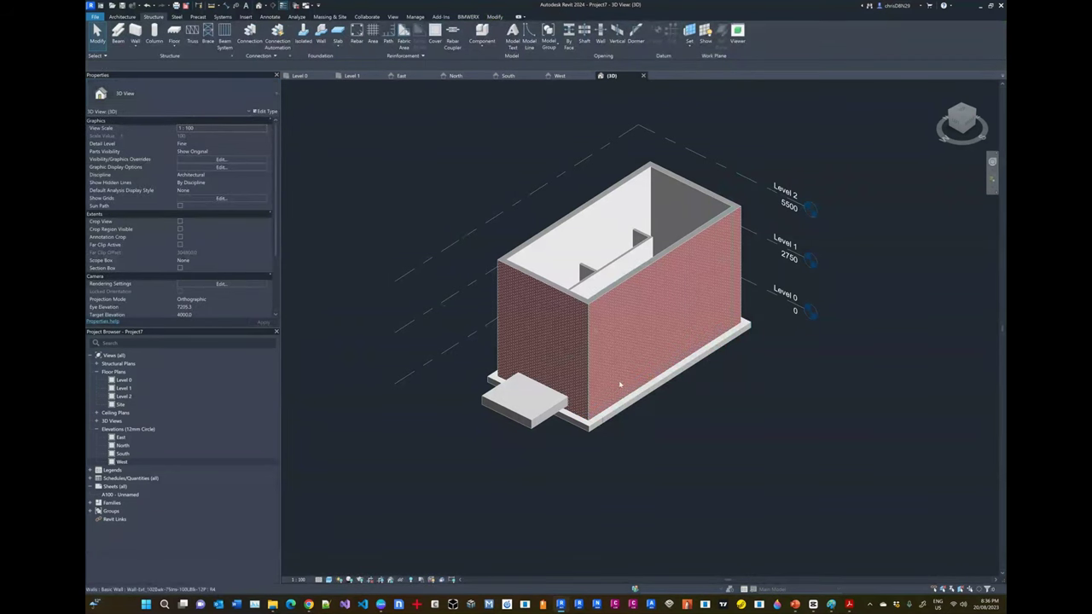
pyautogui.click(624, 410)
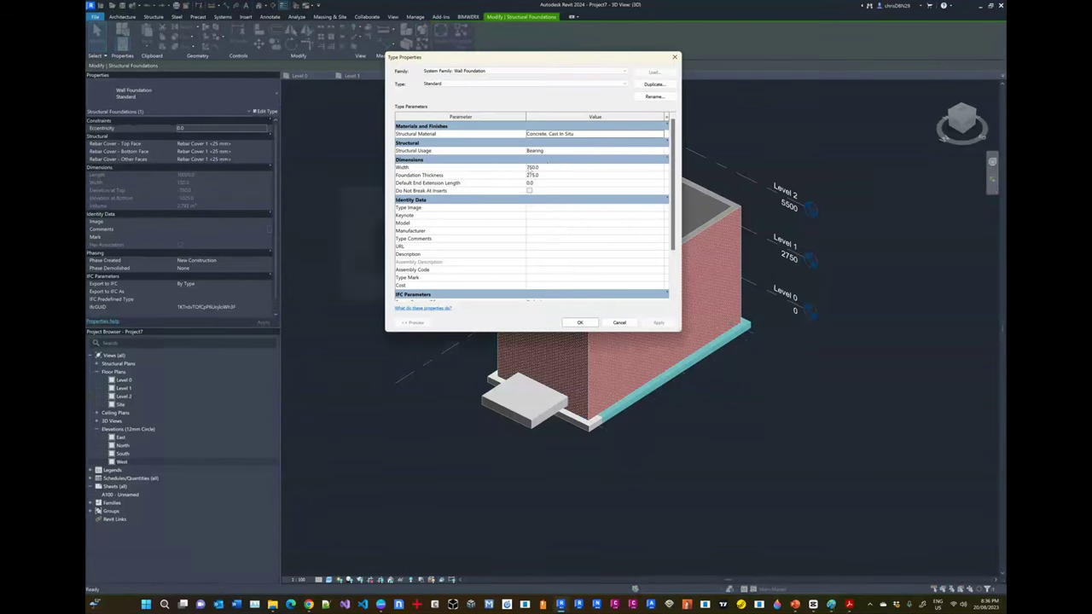
pyautogui.click(533, 168)
pyautogui.click(548, 175)
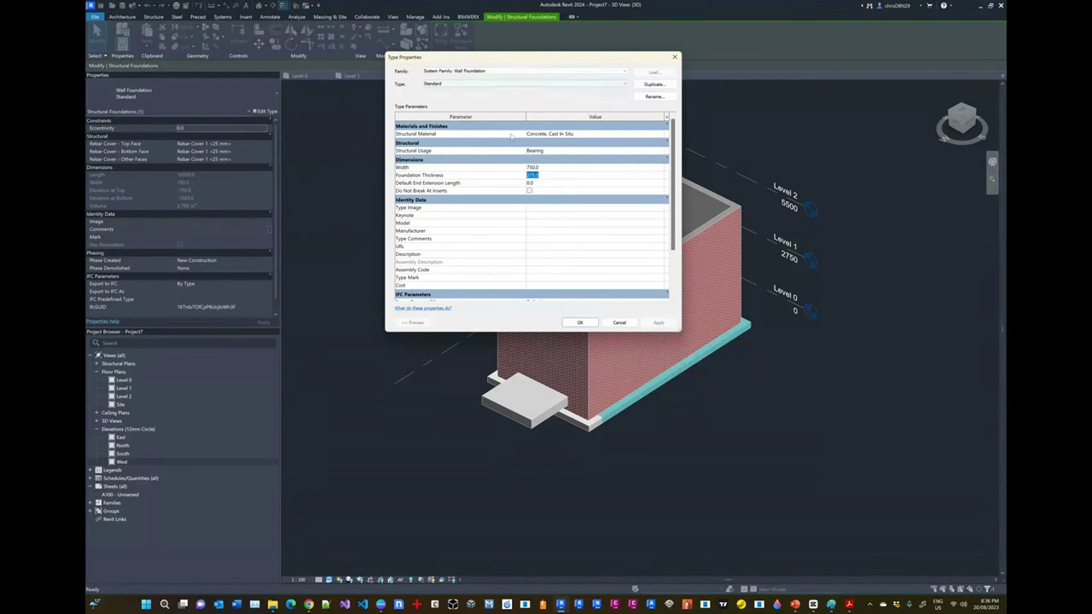
pyautogui.click(465, 86)
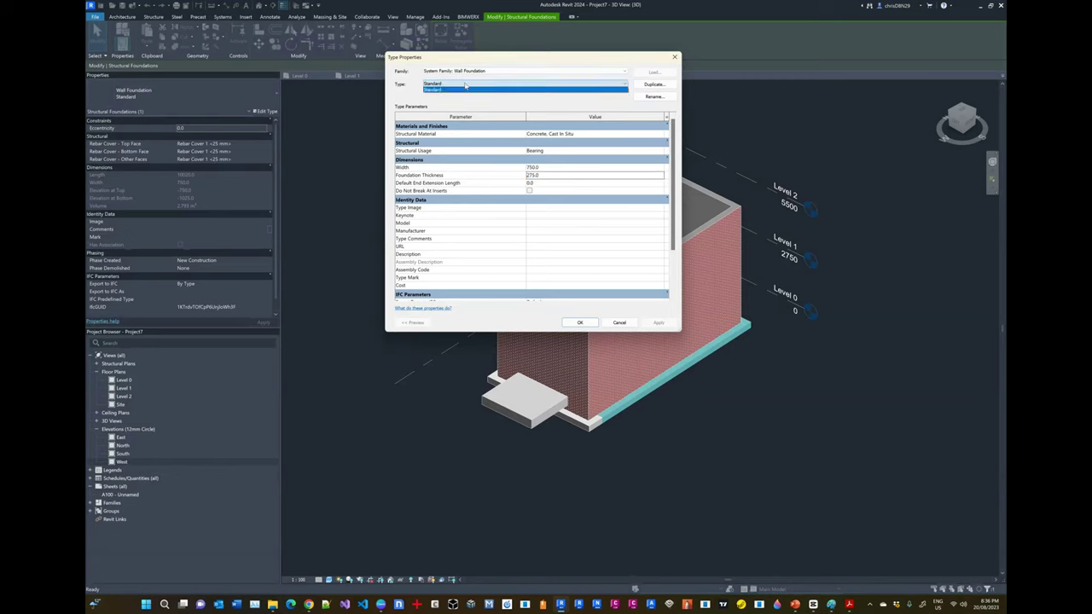
pyautogui.click(653, 84)
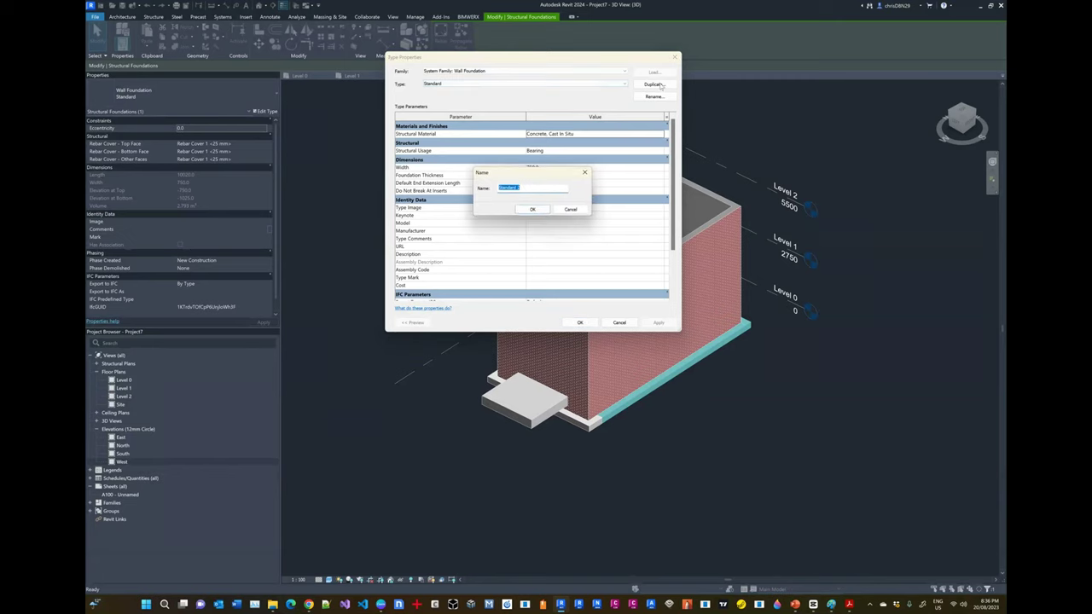
pyautogui.click(572, 211)
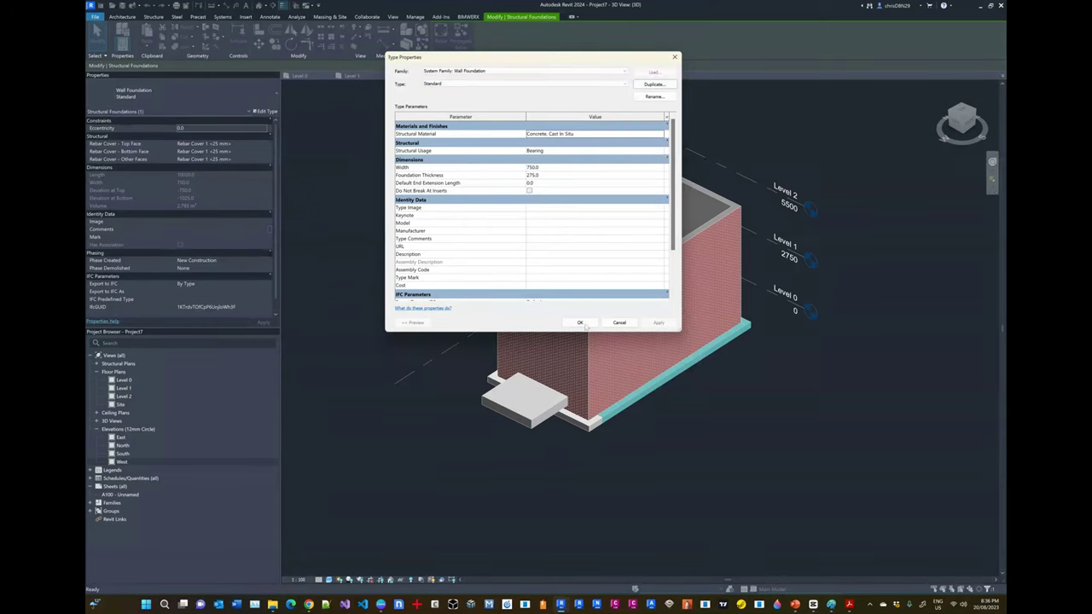
pyautogui.click(580, 324)
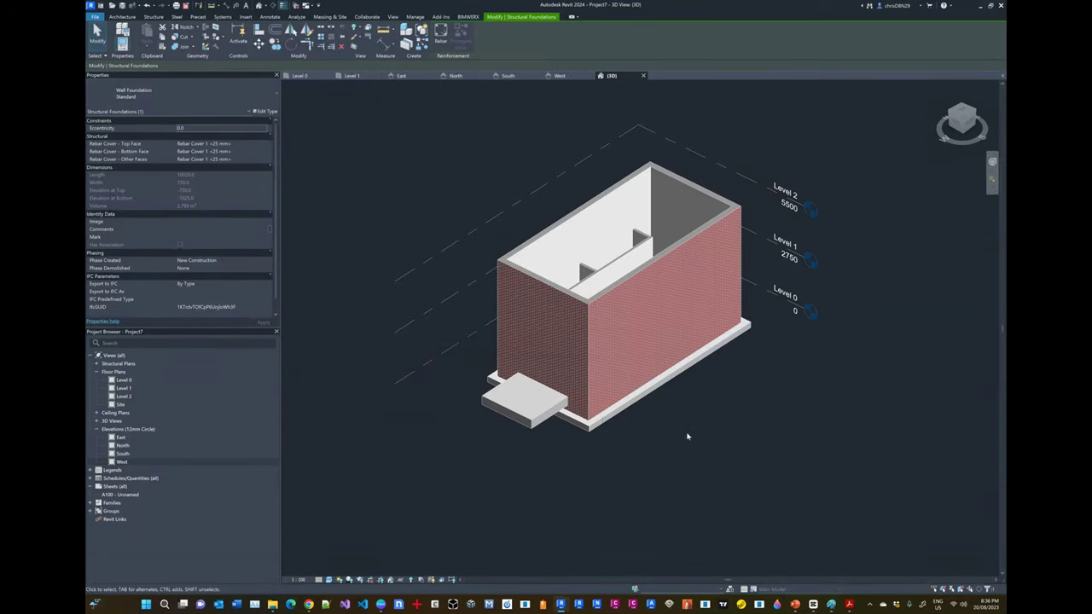
pyautogui.press('Escape')
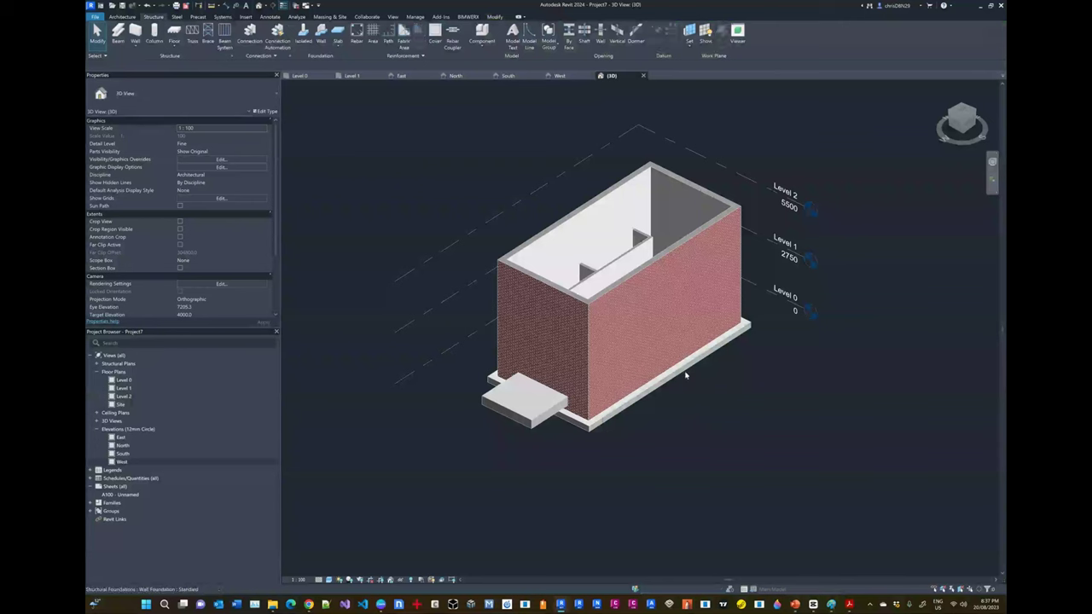
pyautogui.keyDown('shift'); pyautogui.moveTo(617, 453); pyautogui.dragTo(580, 429, button='middle'); pyautogui.keyUp('shift')
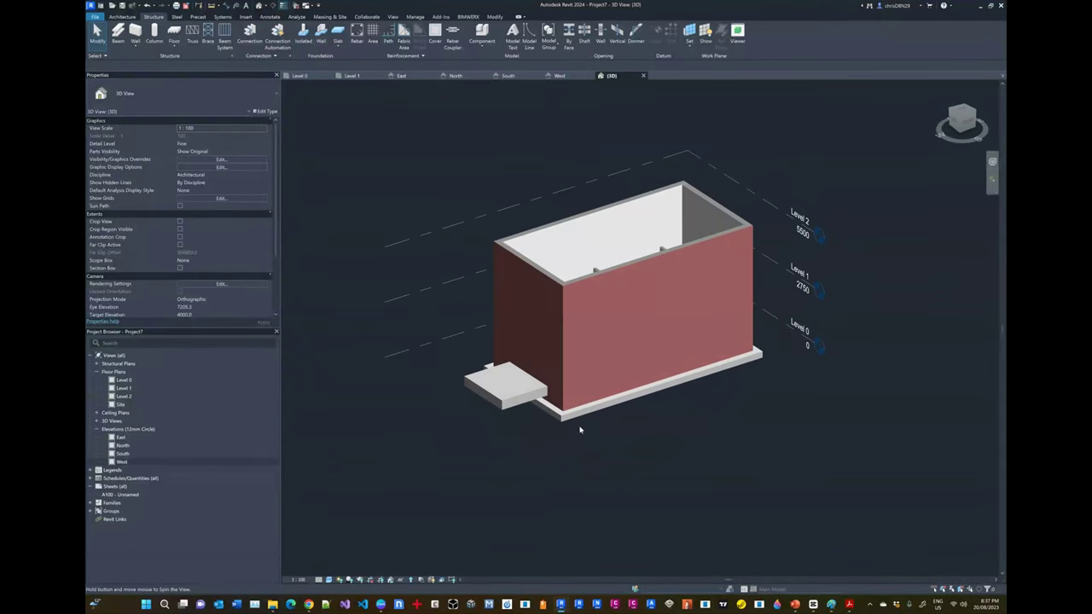
pyautogui.scroll(3, 579, 426)
pyautogui.click(583, 411)
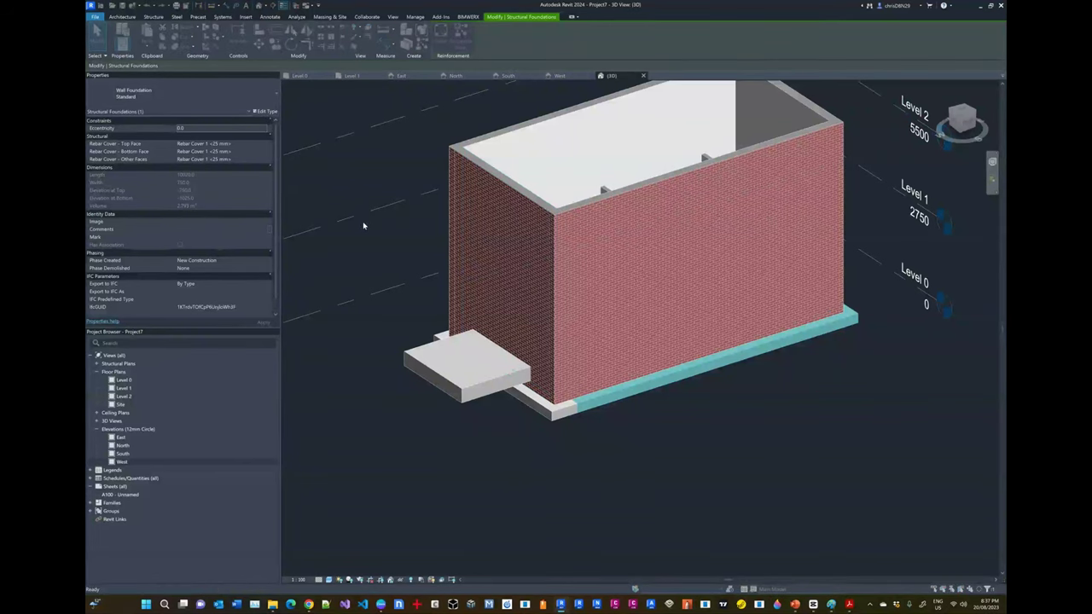
# Duplicate the foundation type as 'Strip Footing 800x350' with Width 800 and Foundation Thickness 350
pyautogui.click(653, 83)
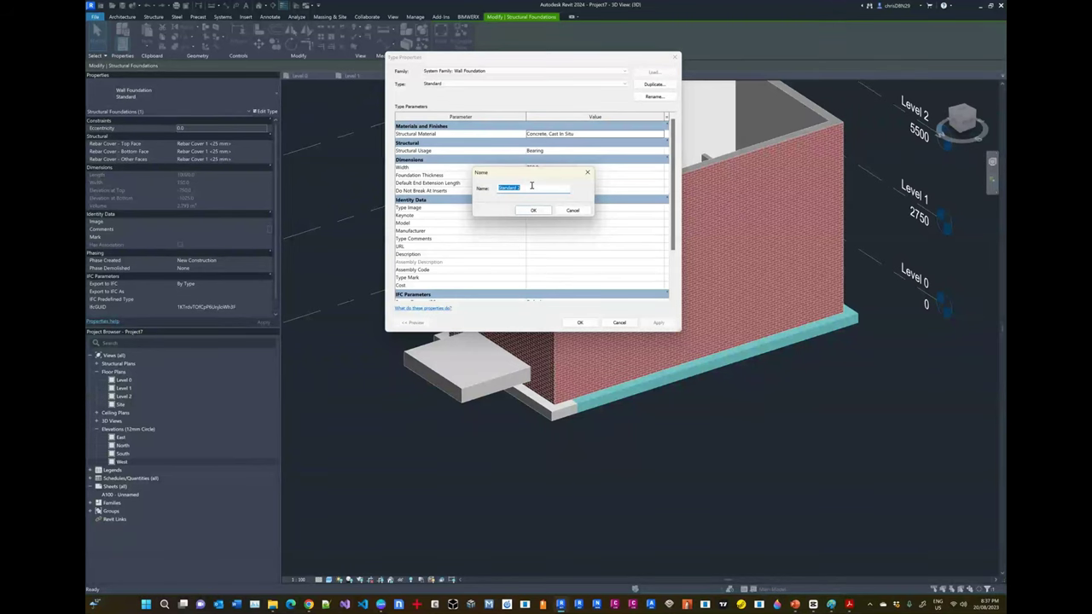
pyautogui.write('W')
pyautogui.write('trip Footing 800x350')
pyautogui.click(533, 210)
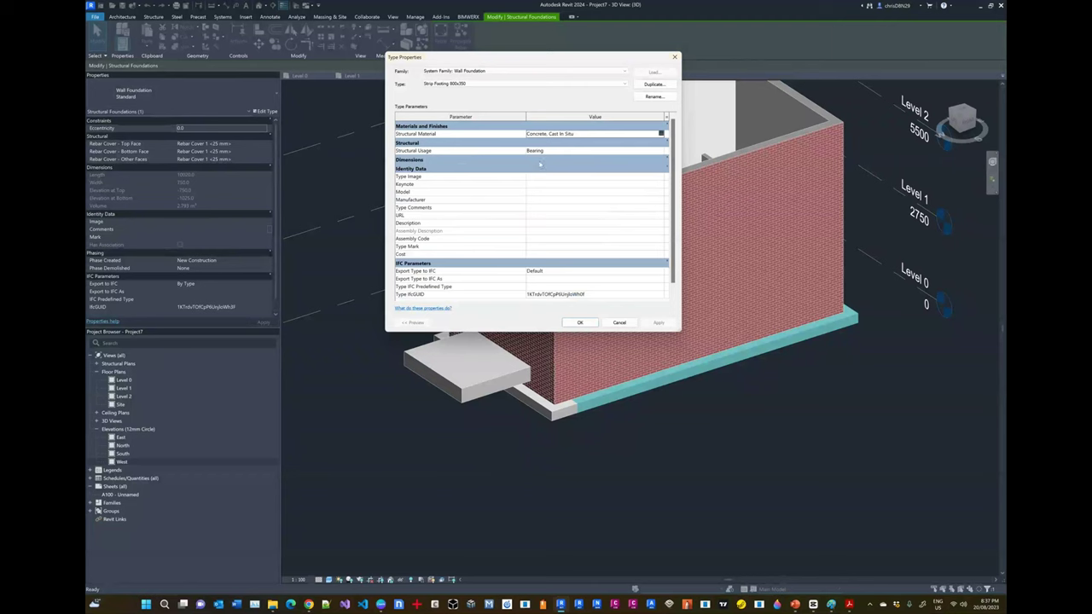
pyautogui.click(543, 167)
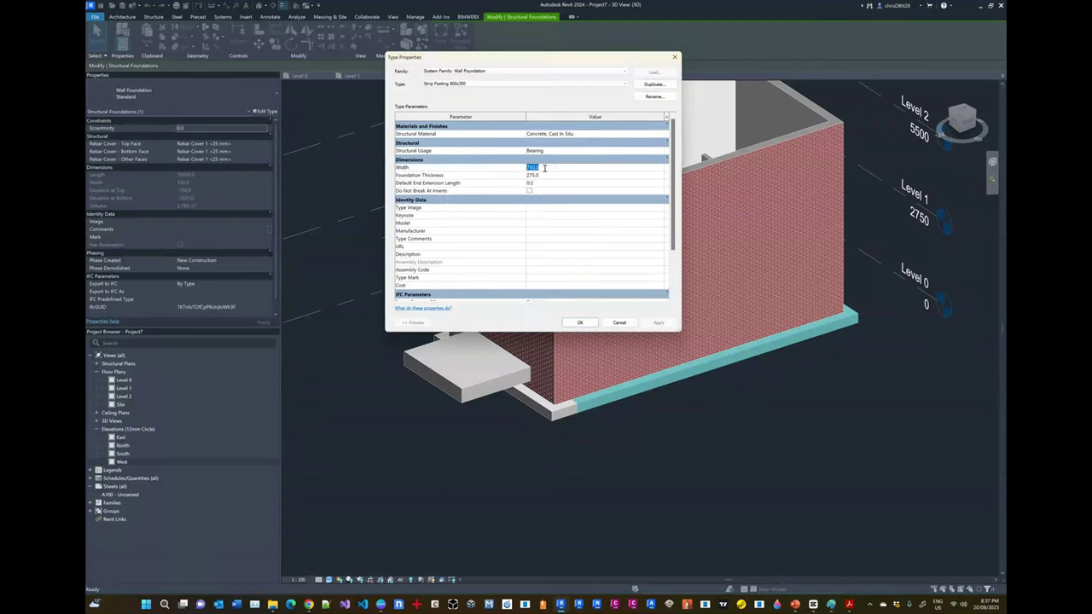
pyautogui.write('800')
pyautogui.press('Tab')
pyautogui.write('350')
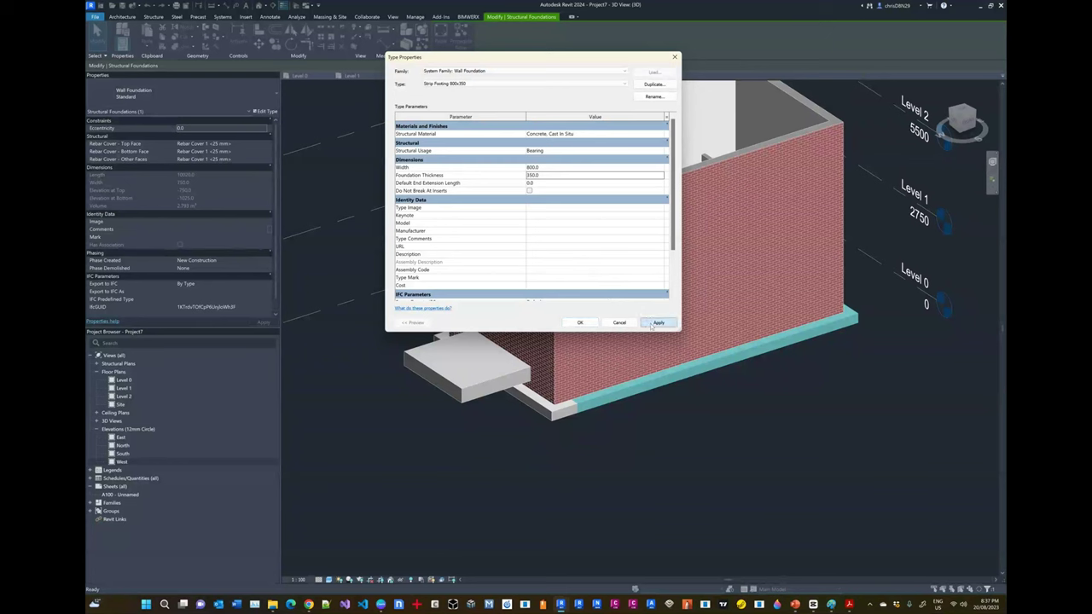
pyautogui.click(577, 323)
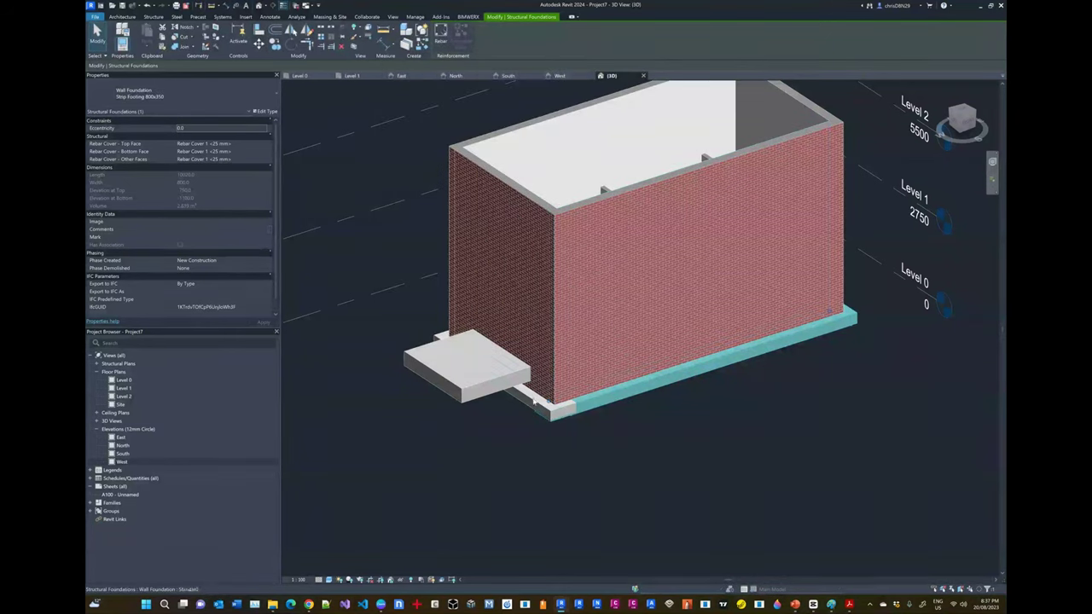
# Select all wall foundation instances visible in the 3D view
pyautogui.moveTo(662, 444)
pyautogui.mouseDown(button='middle')
pyautogui.moveTo(675, 415)
pyautogui.moveTo(677, 435)
pyautogui.mouseUp(button='middle')
pyautogui.click(546, 373)
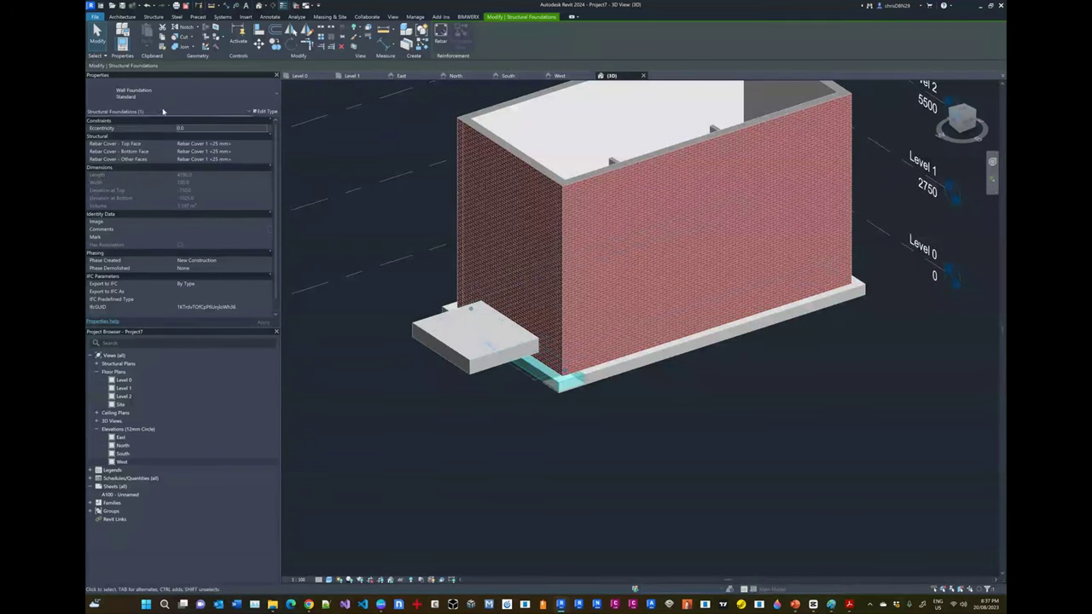
pyautogui.click(619, 384)
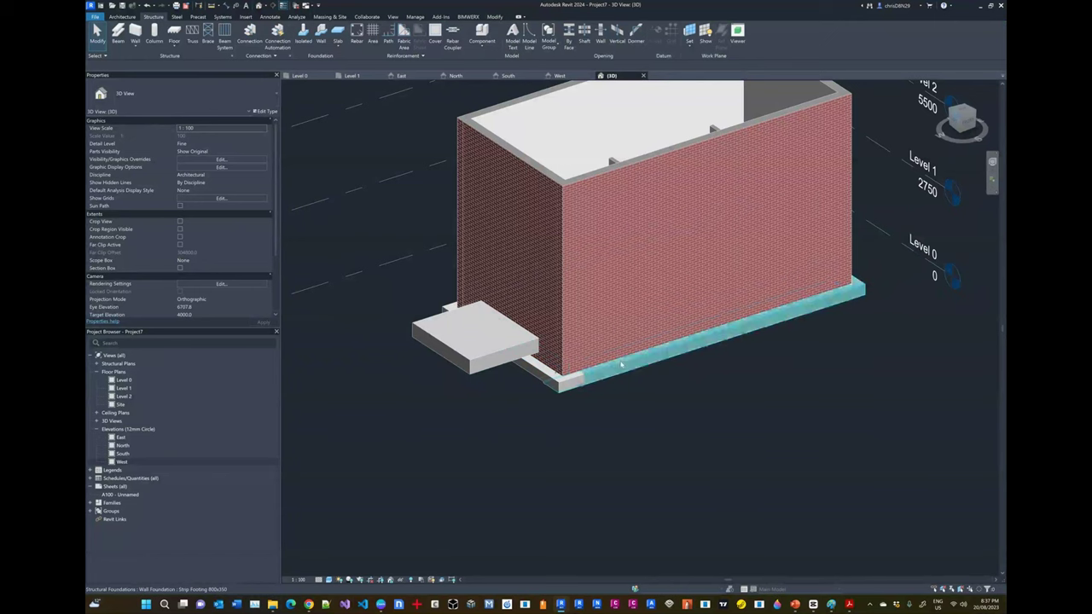
pyautogui.click(621, 364)
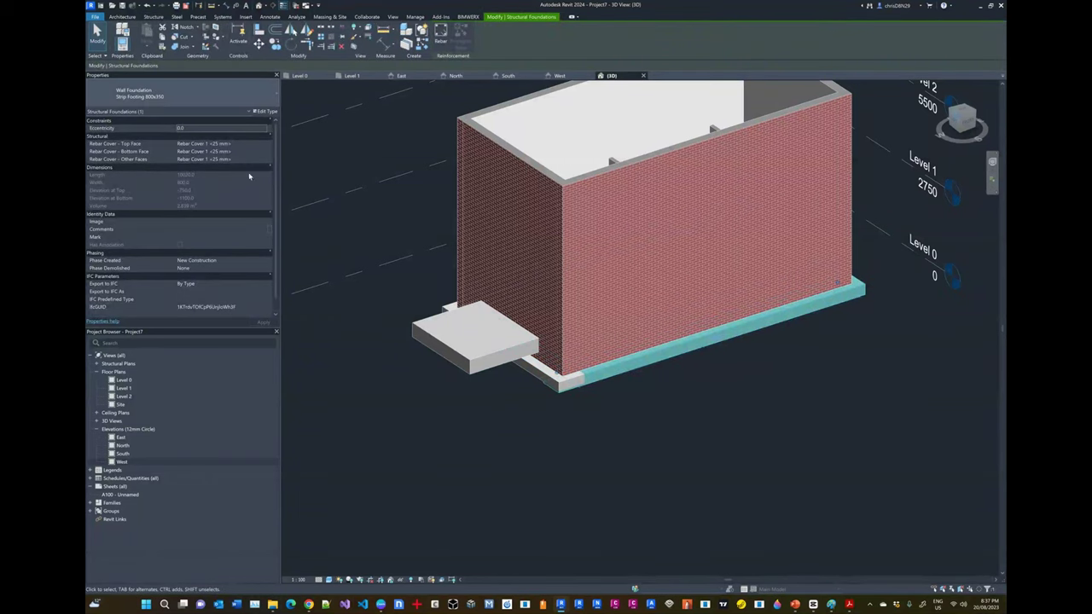
pyautogui.click(530, 371)
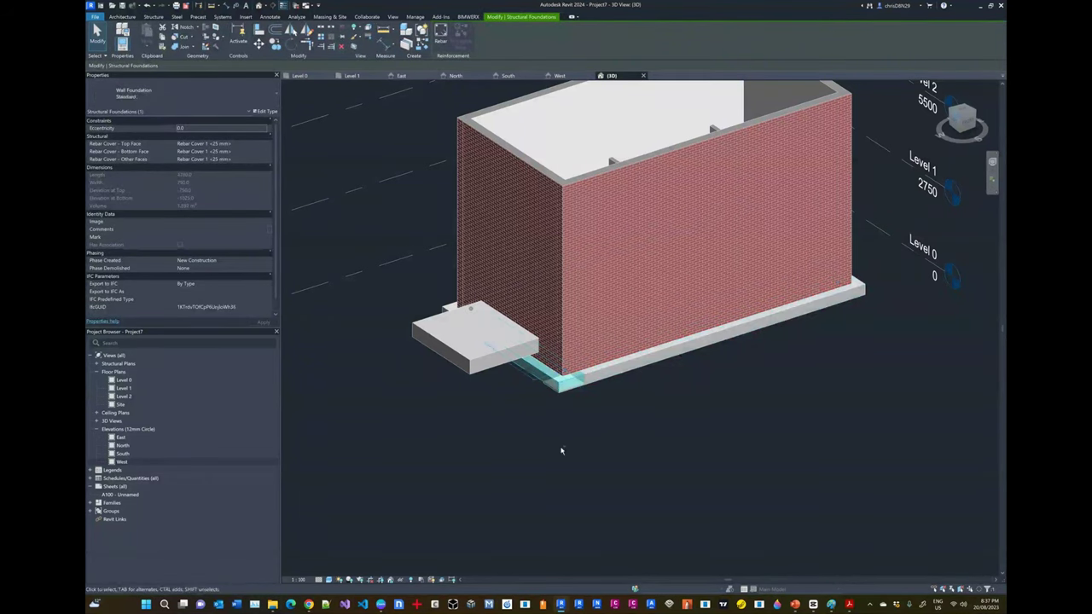
pyautogui.keyDown('shift'); pyautogui.moveTo(561, 451); pyautogui.dragTo(539, 365, button='middle'); pyautogui.keyUp('shift')
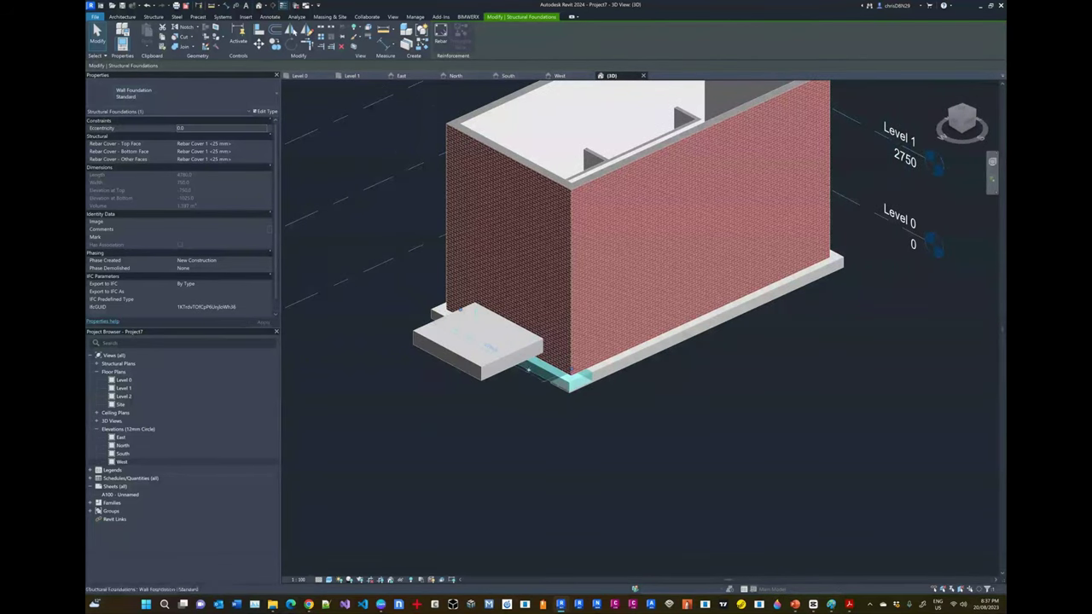
pyautogui.rightClick(529, 370)
pyautogui.moveTo(579, 459)
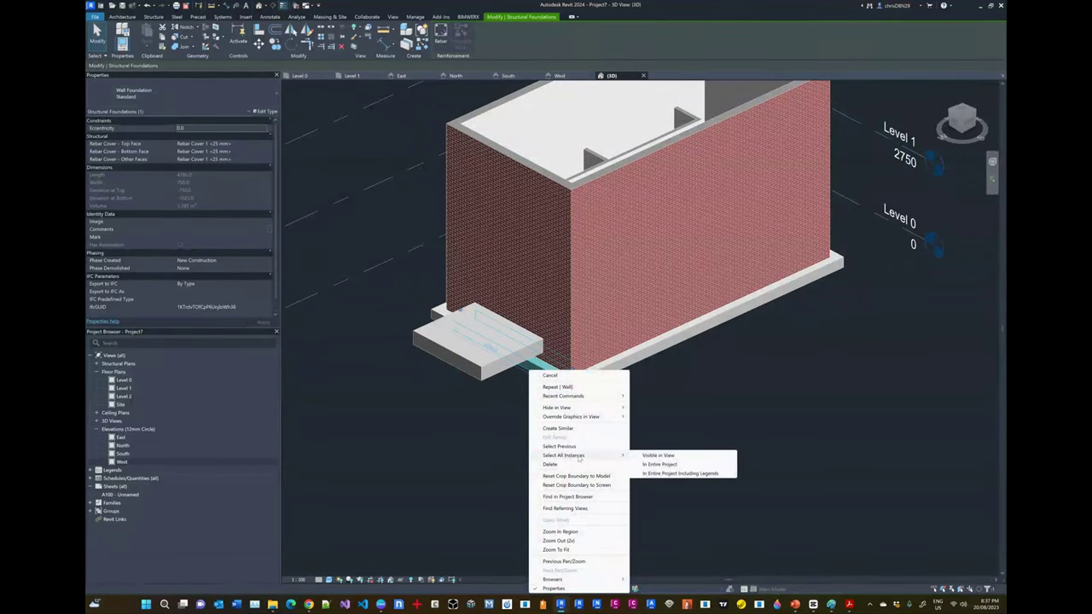
pyautogui.click(670, 456)
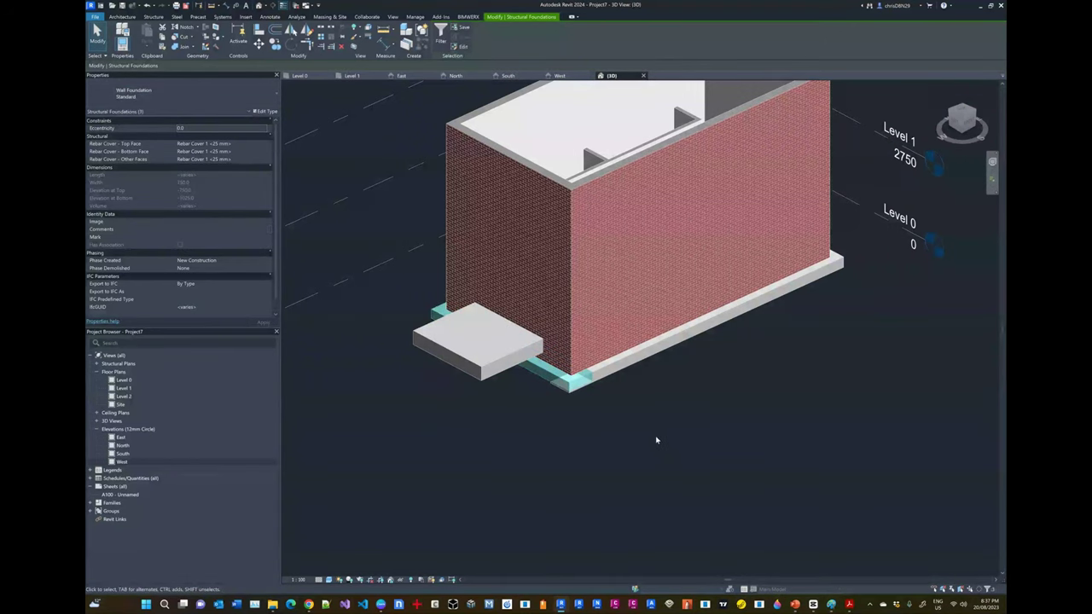
# Change the selected footings to the Strip Footing 800x350 type, then deselect them
pyautogui.scroll(-3, 656, 441)
pyautogui.keyDown('shift'); pyautogui.moveTo(609, 438); pyautogui.dragTo(568, 409, button='middle'); pyautogui.keyUp('shift')
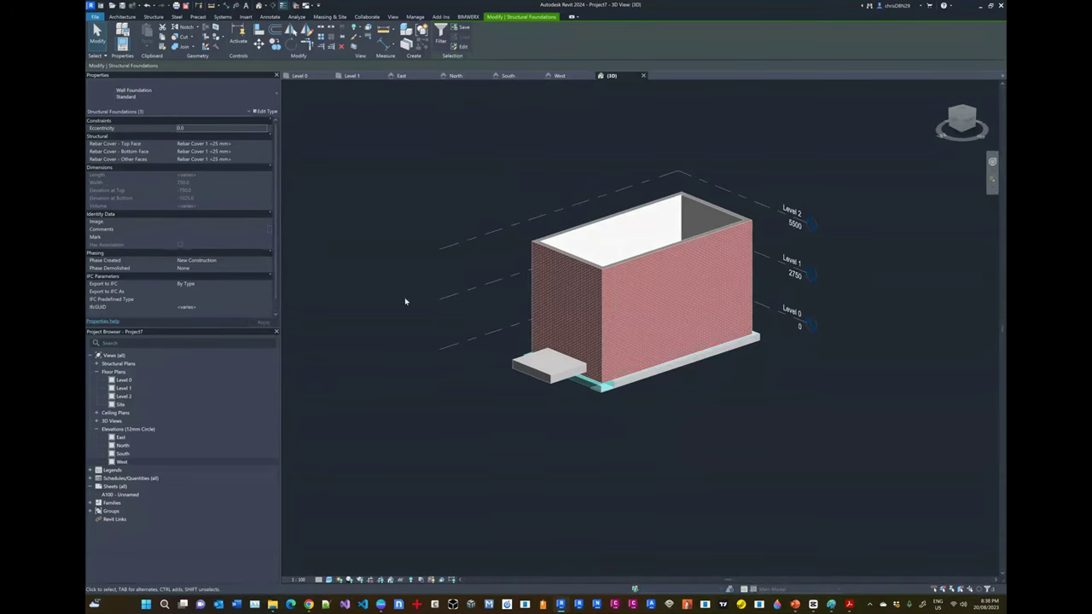
pyautogui.click(230, 94)
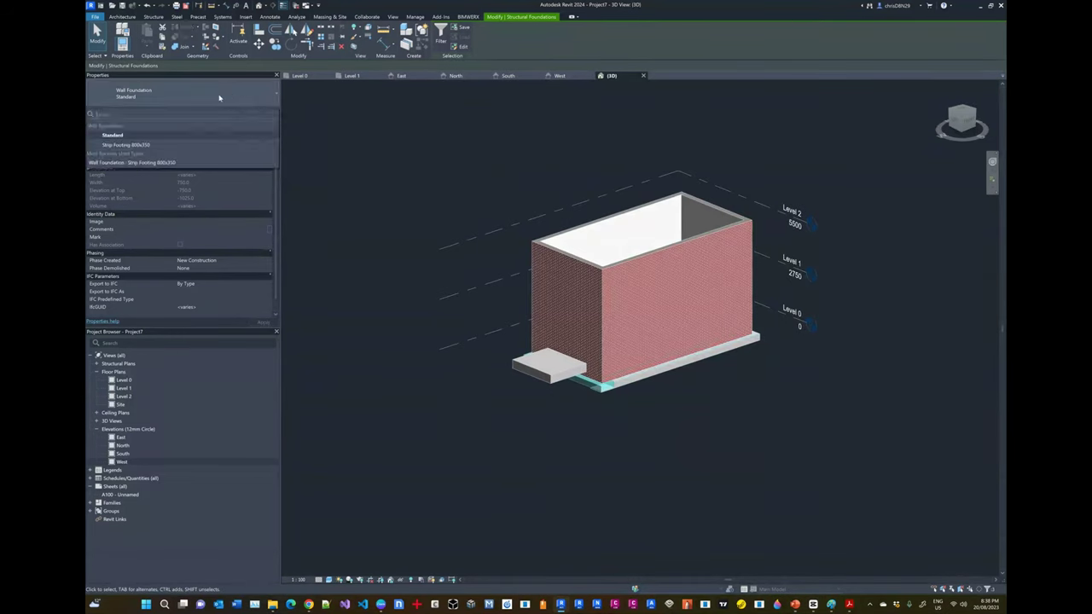
pyautogui.click(137, 145)
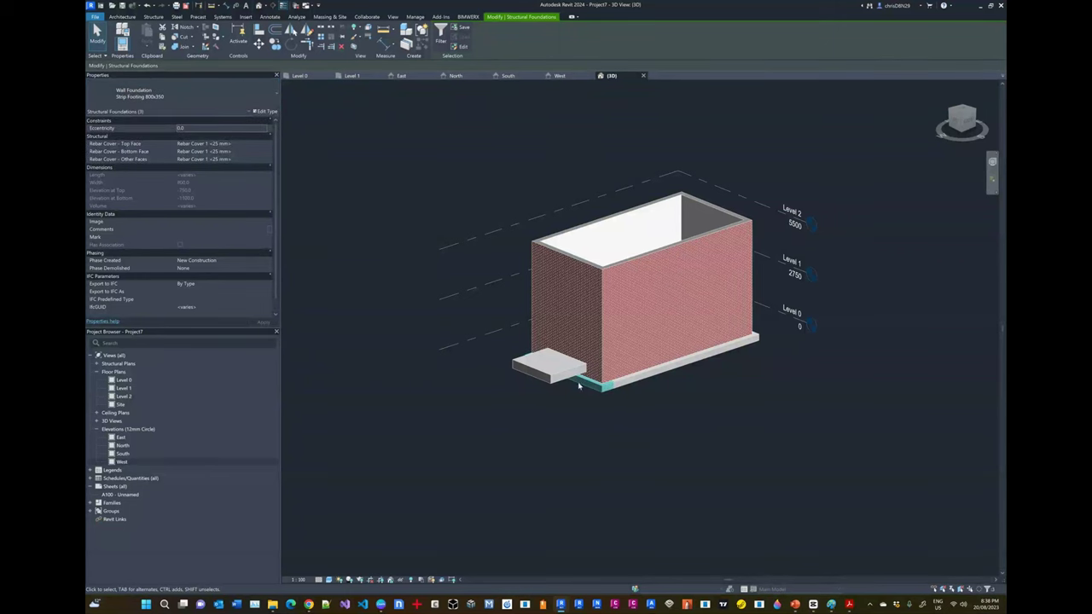
pyautogui.scroll(3, 579, 386)
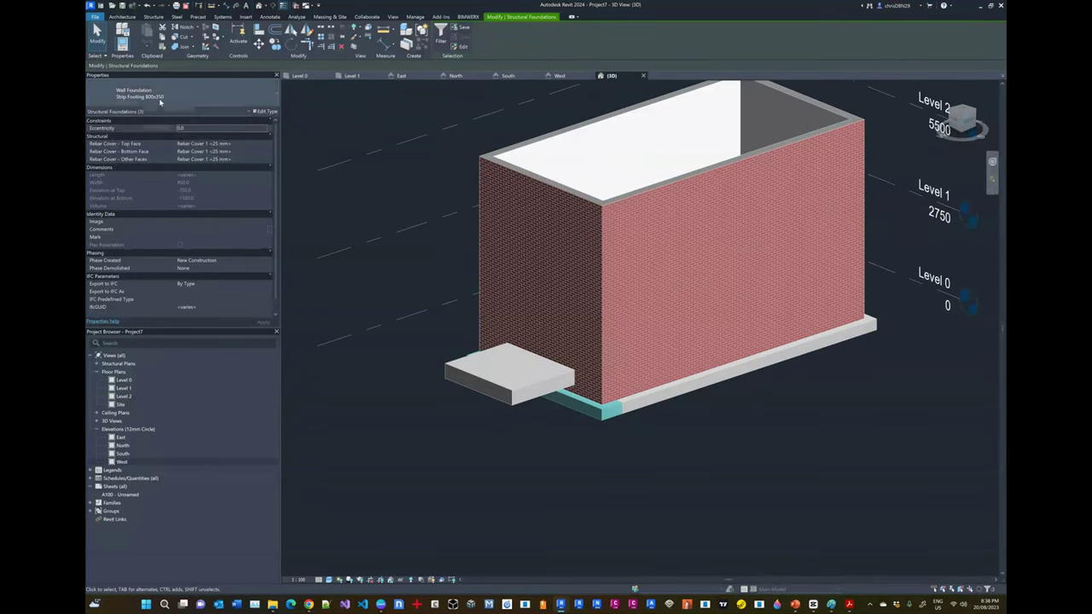
pyautogui.click(668, 483)
# Orbit the 3D model from below, then return to the Level 0 plan fitted to the building
pyautogui.keyDown('shift'); pyautogui.moveTo(483, 458); pyautogui.dragTo(476, 500, button='middle'); pyautogui.keyUp('shift')
pyautogui.scroll(-3, 476, 500)
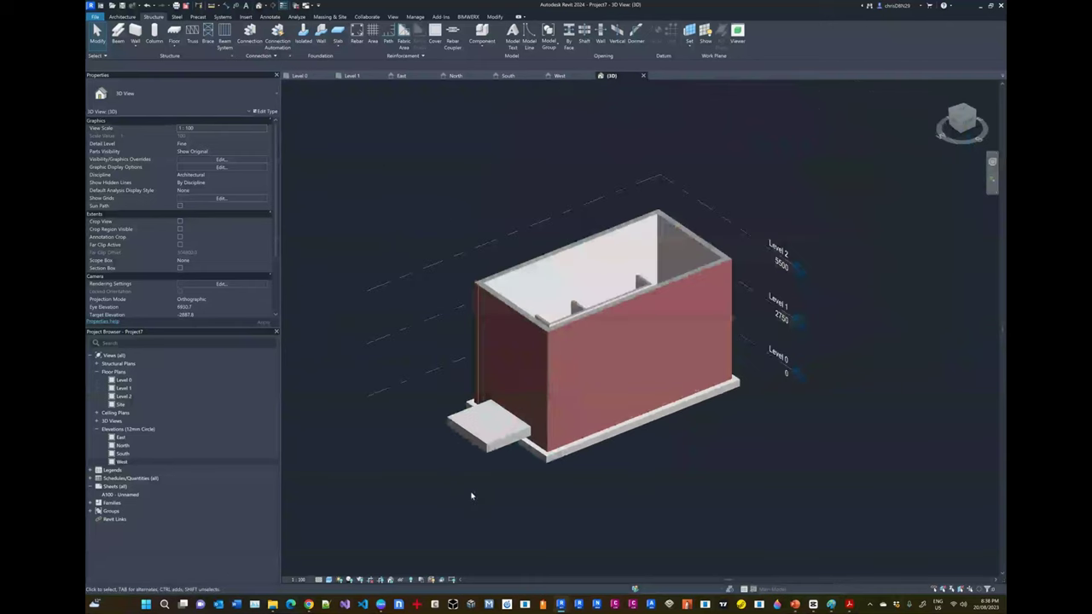
pyautogui.scroll(2, 563, 341)
pyautogui.click(299, 76)
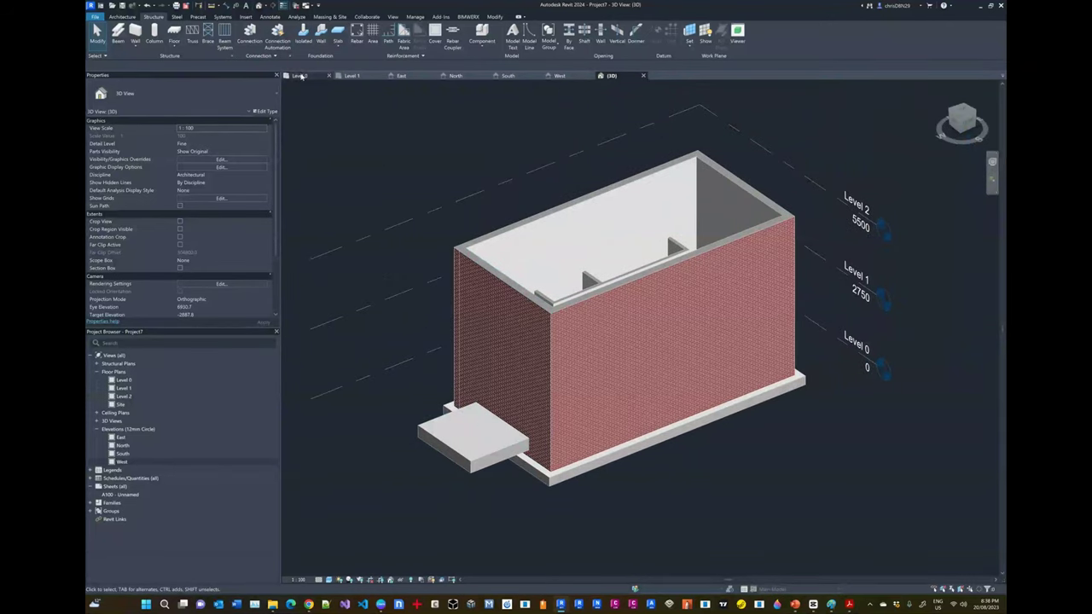
pyautogui.scroll(3, 522, 259)
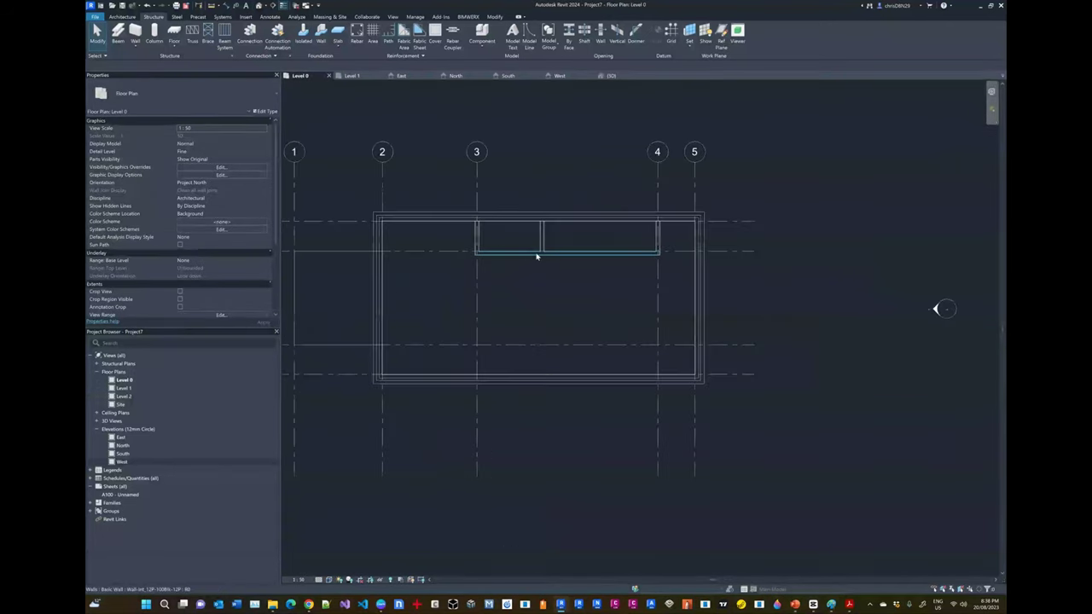
pyautogui.scroll(-1, 609, 265)
pyautogui.scroll(1, 521, 278)
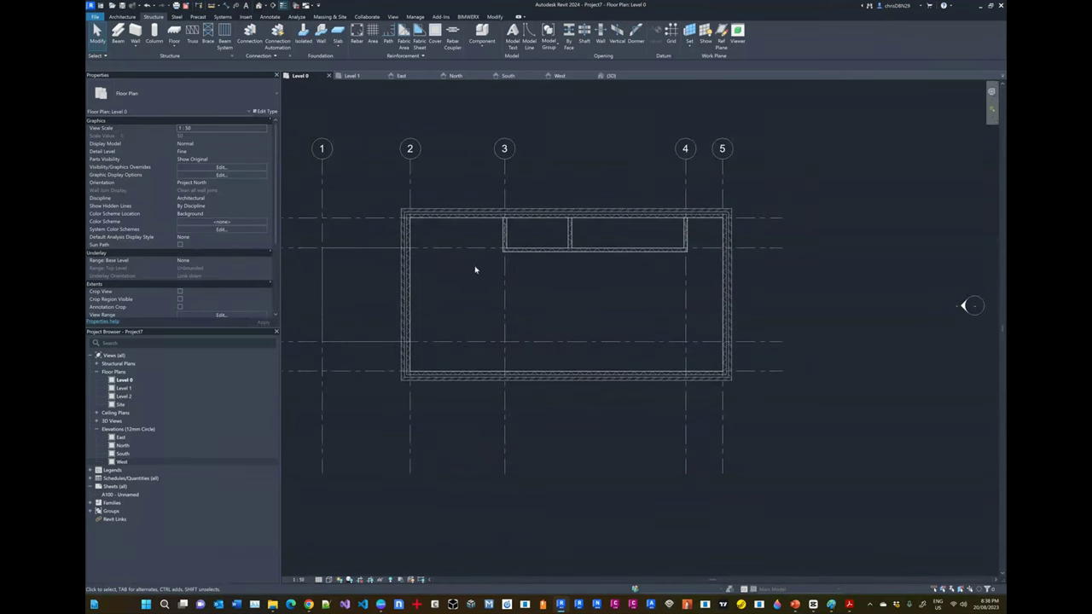
pyautogui.scroll(-2, 572, 288)
pyautogui.scroll(1, 517, 298)
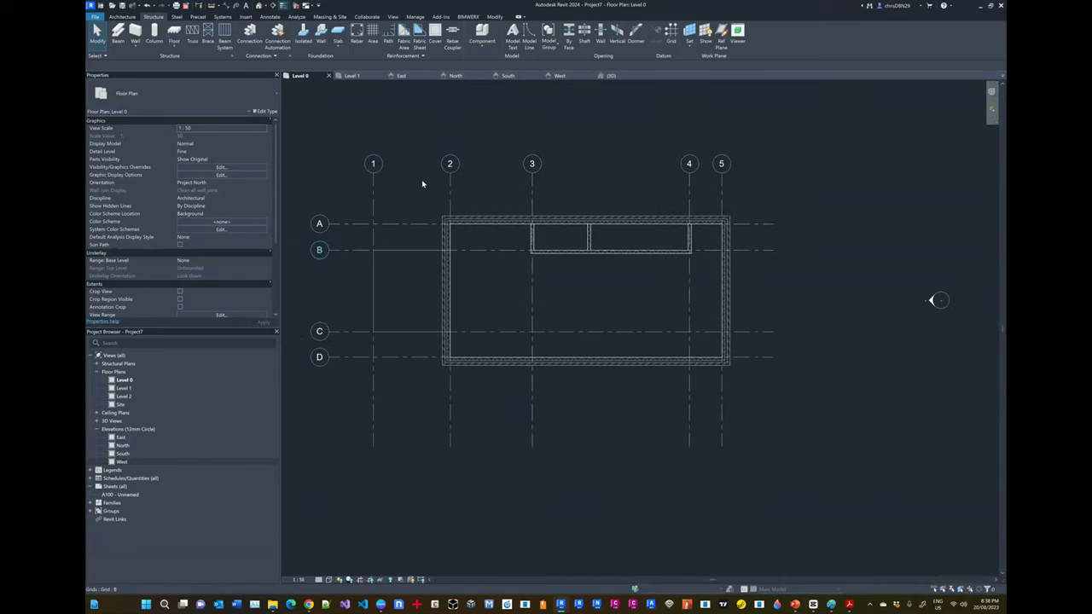
# Open the Level 1 plan, zoom in, and compare it against the Paint reference sketch
pyautogui.click(348, 76)
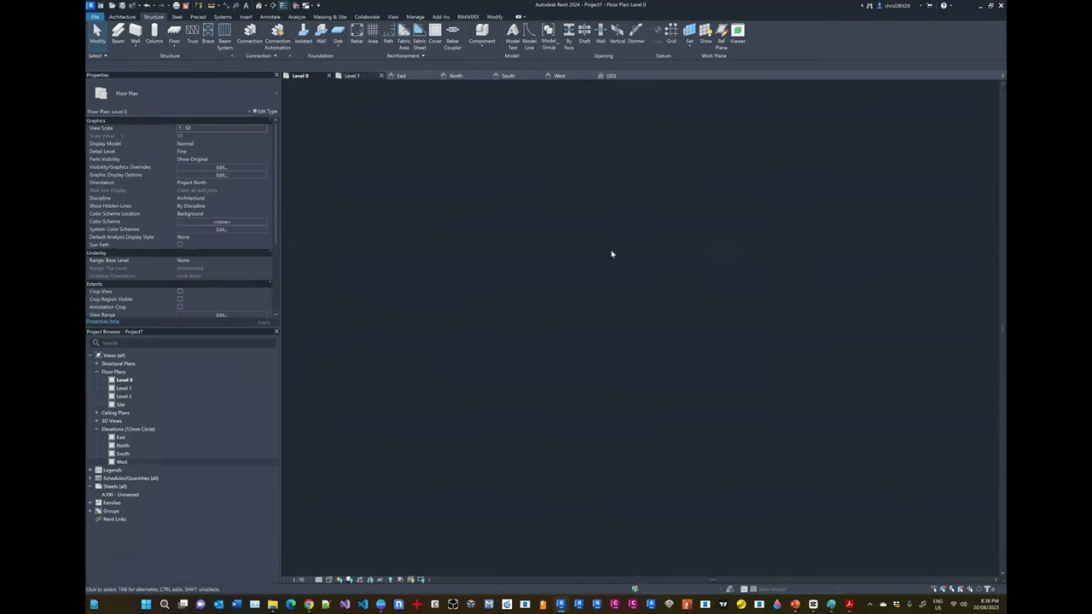
pyautogui.scroll(3, 648, 313)
pyautogui.scroll(-1, 648, 313)
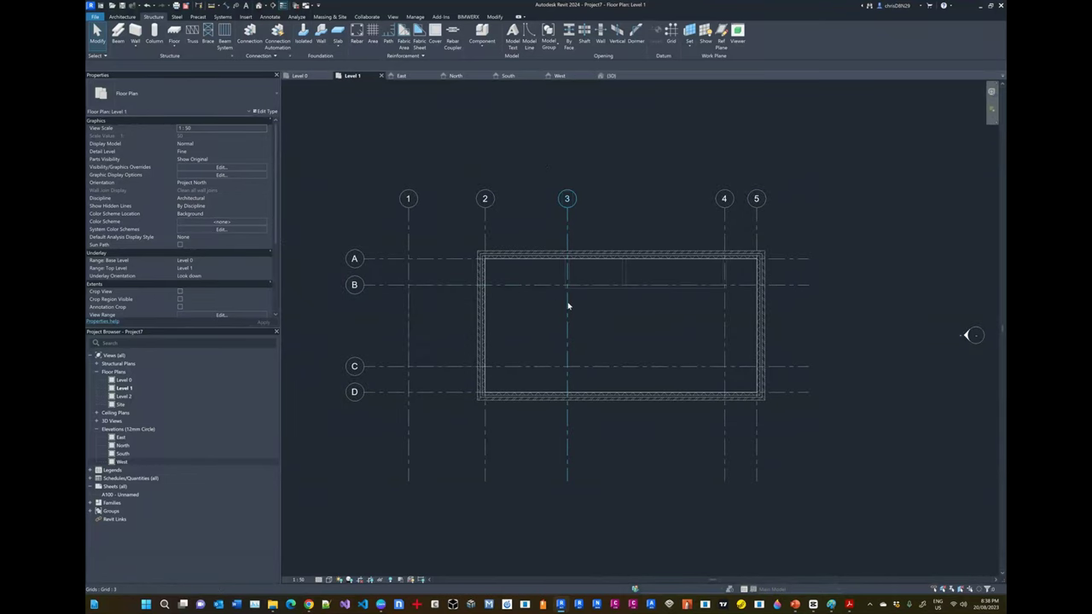
pyautogui.hotkey('alt', 'Tab')
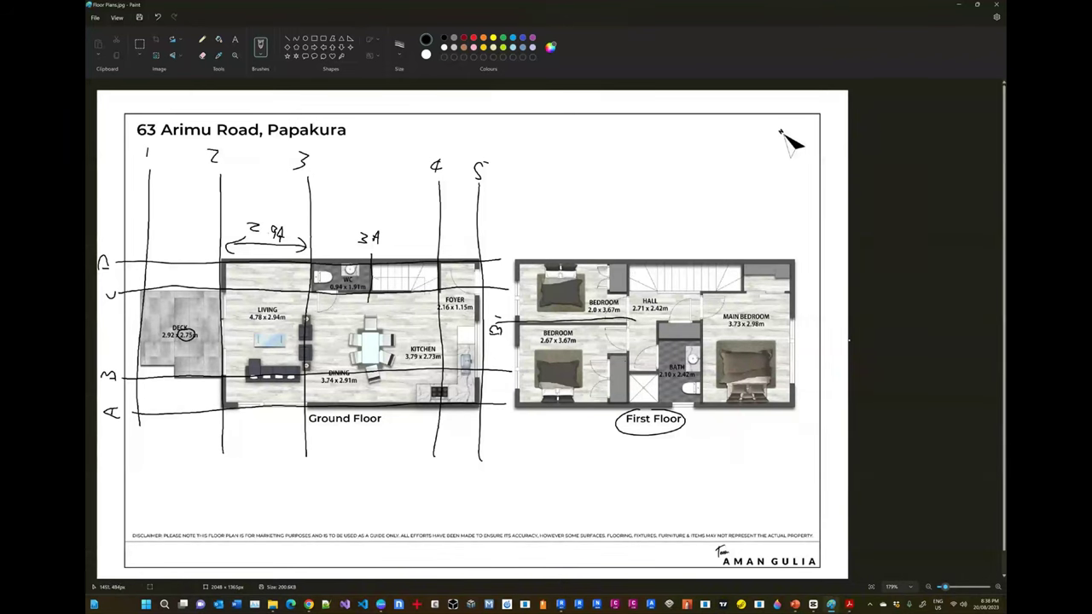
pyautogui.hotkey('alt', 'Tab')
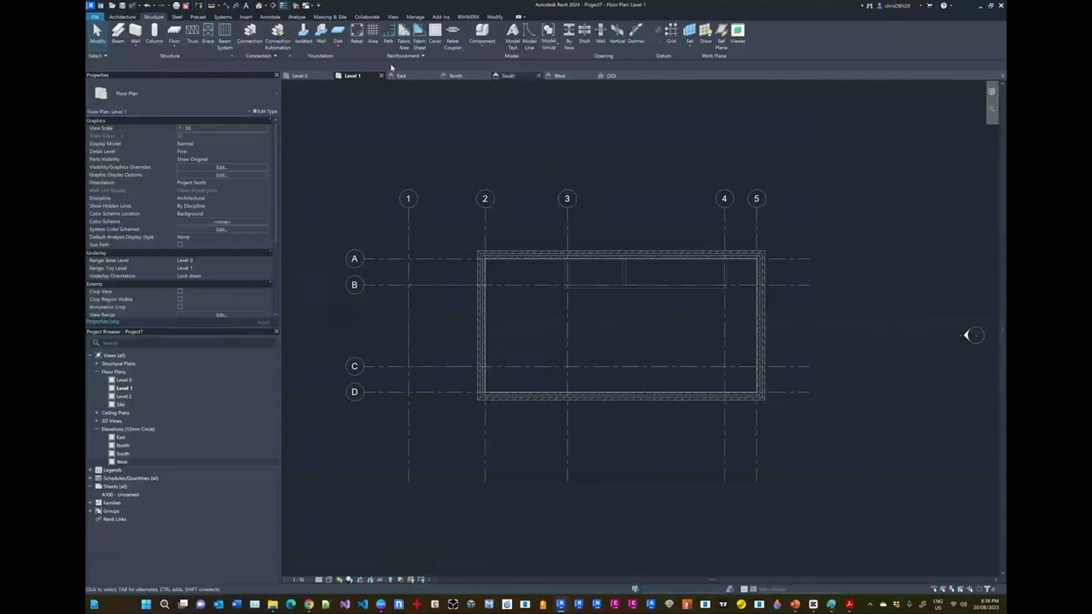
# Add an interior wall via Pick Lines, offset 3670 from the left wall near grid 3
pyautogui.click(121, 16)
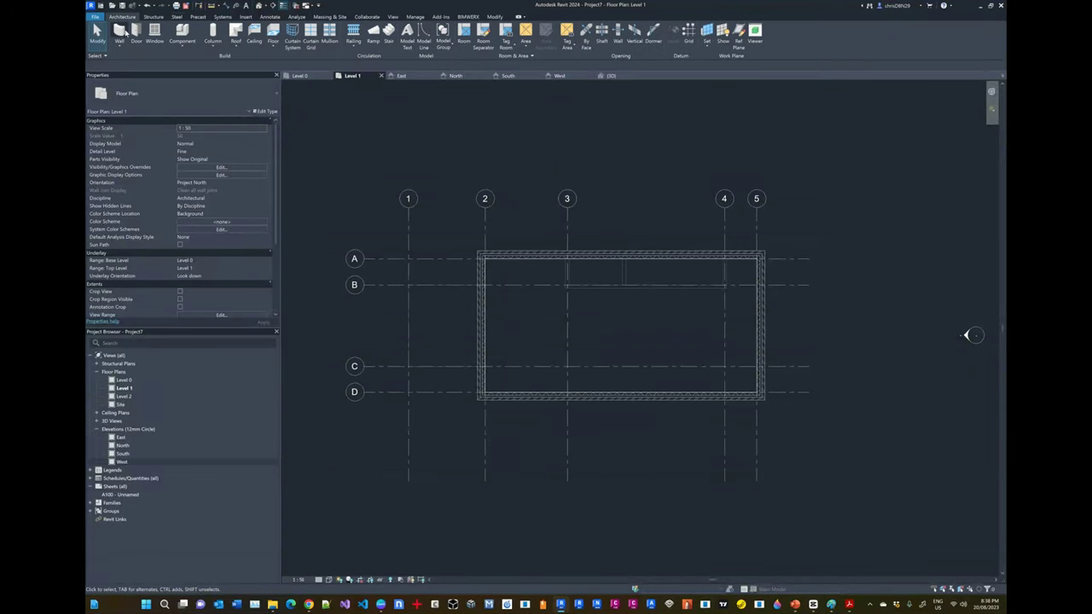
pyautogui.click(120, 33)
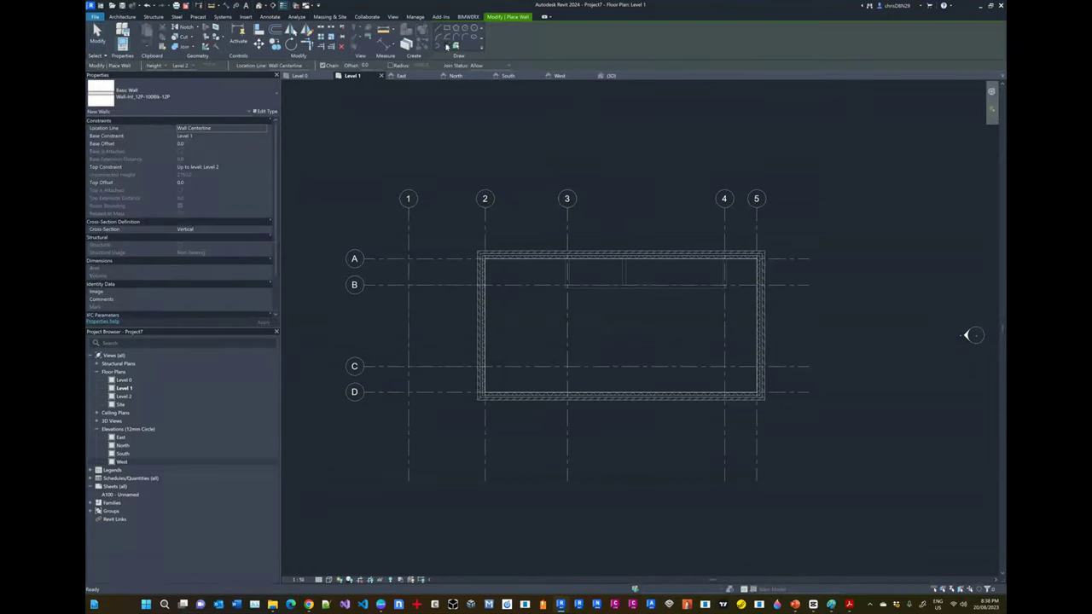
pyautogui.click(446, 47)
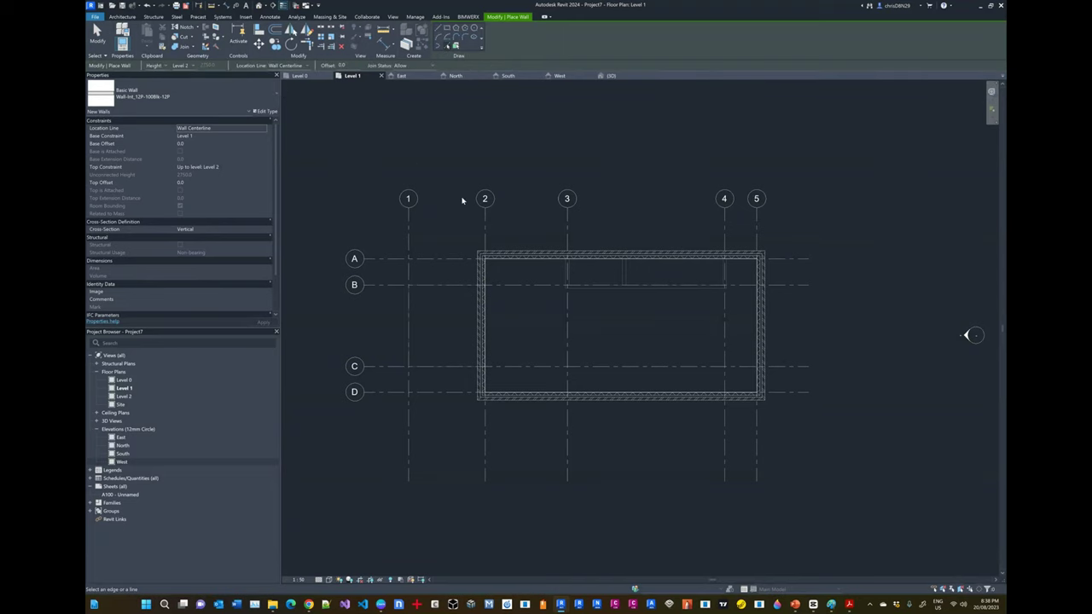
pyautogui.hotkey('alt', 'Tab')
pyautogui.hotkey('alt', 'Tab')
pyautogui.write('3670')
pyautogui.press('Return')
pyautogui.click(486, 271)
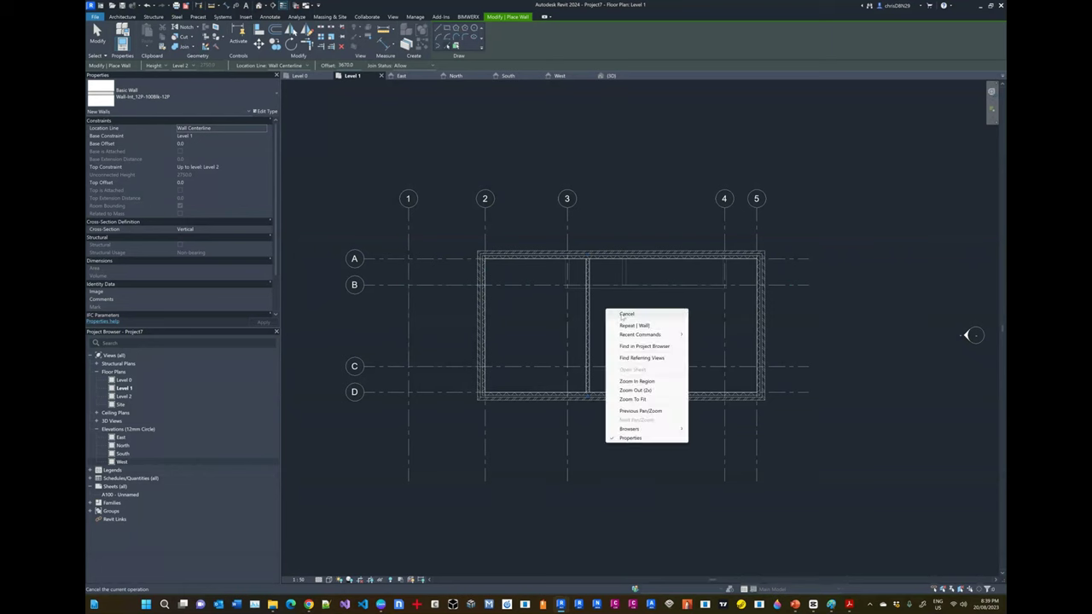
pyautogui.click(622, 317)
pyautogui.click(588, 312)
# Measure the interior wall from the left wall and set that distance to 3678
pyautogui.scroll(3, 531, 389)
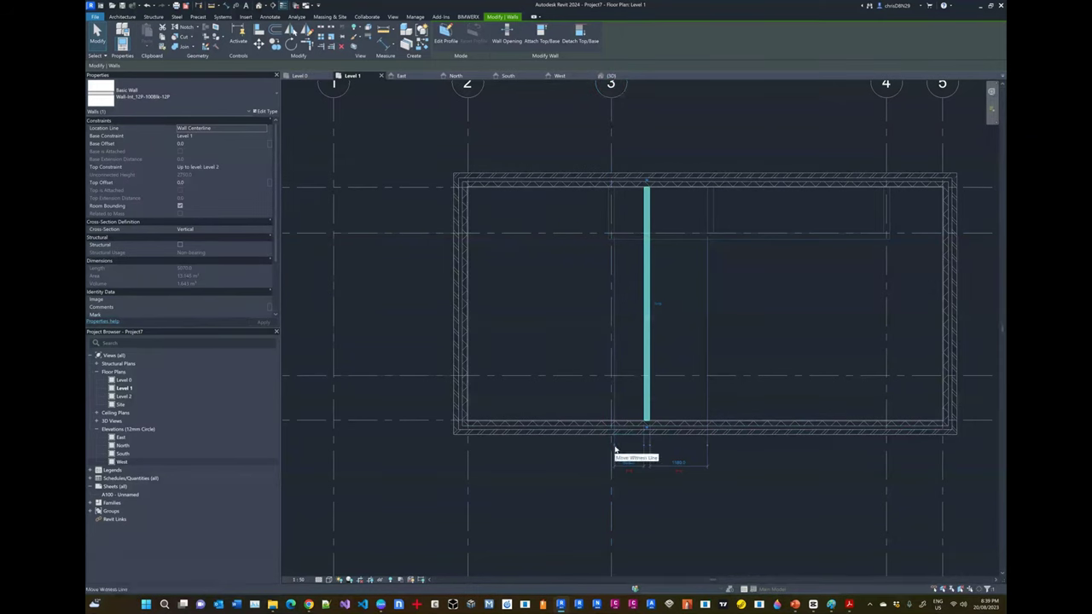
pyautogui.moveTo(614, 449); pyautogui.dragTo(468, 351)
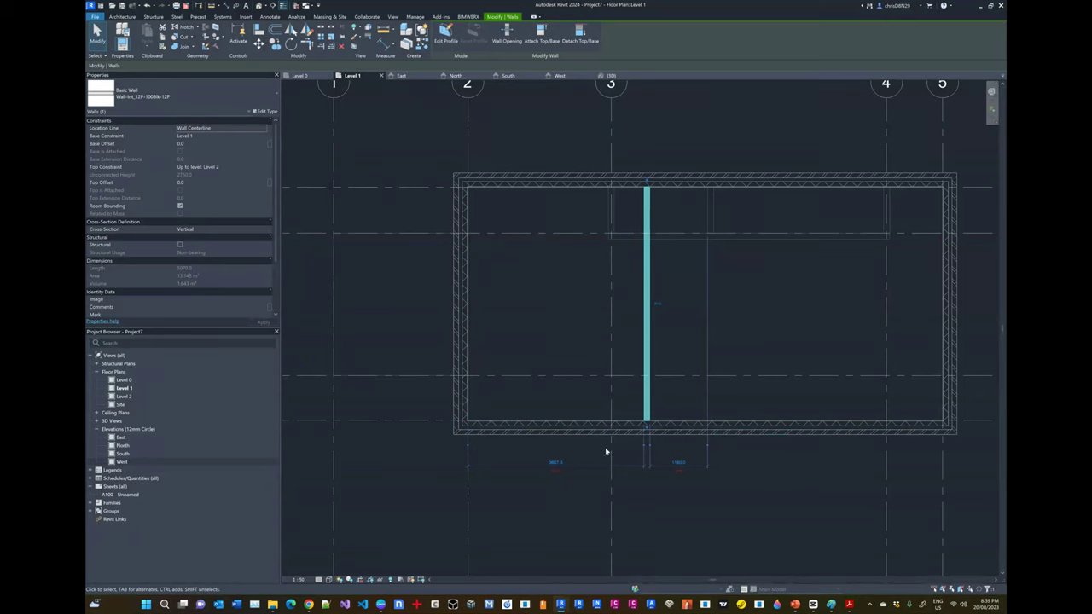
pyautogui.hotkey('alt', 'Tab')
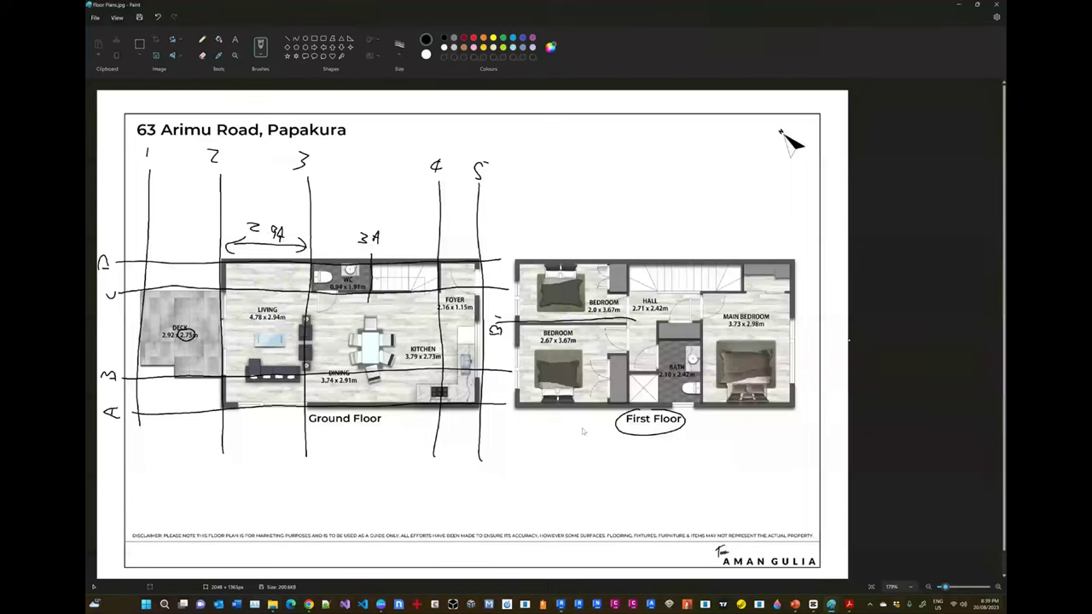
pyautogui.hotkey('alt', 'Tab')
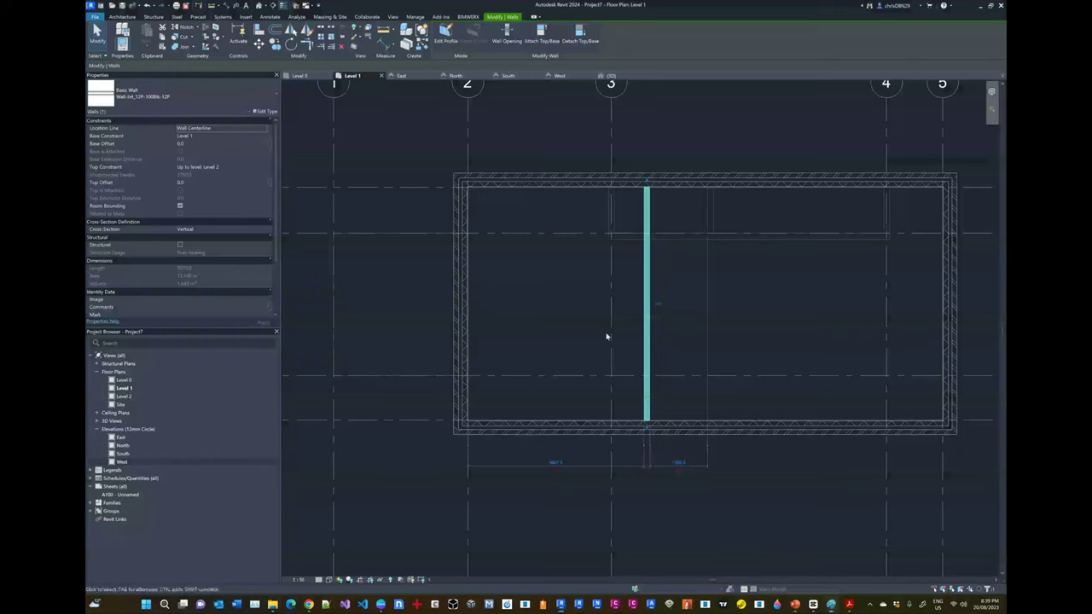
pyautogui.click(558, 462)
pyautogui.write('3670')
pyautogui.press('Return')
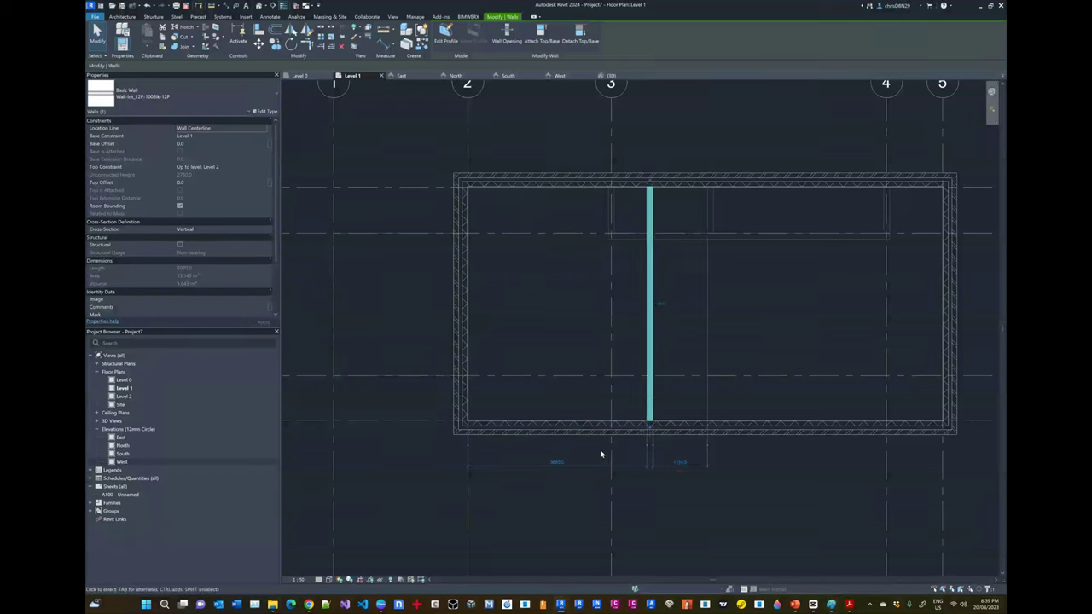
pyautogui.click(691, 508)
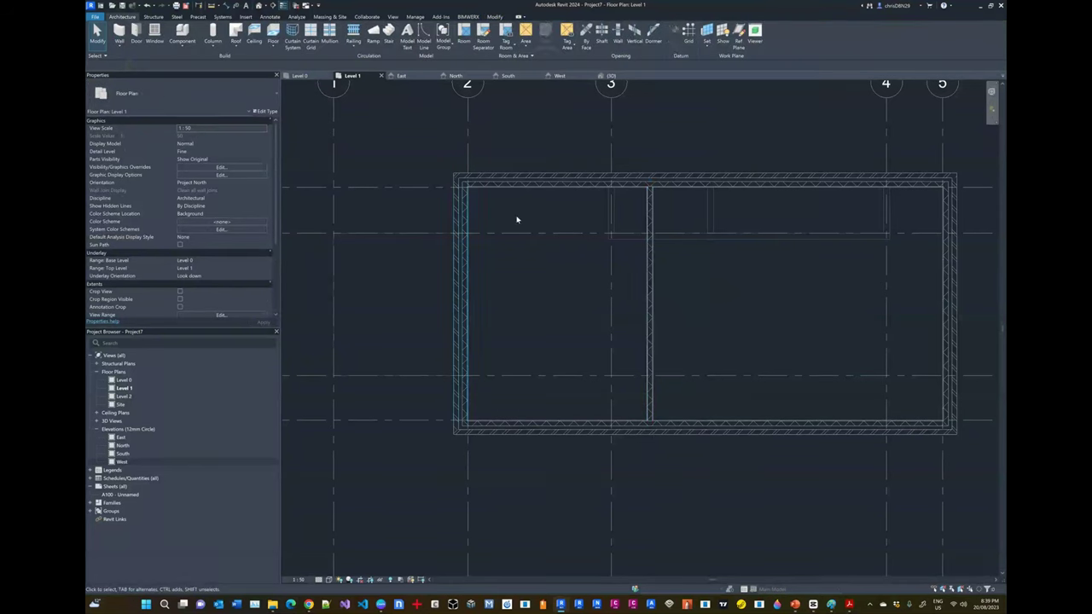
# Recheck the interior wall's dimensions, then bring up the Paint reference sketch
pyautogui.click(652, 252)
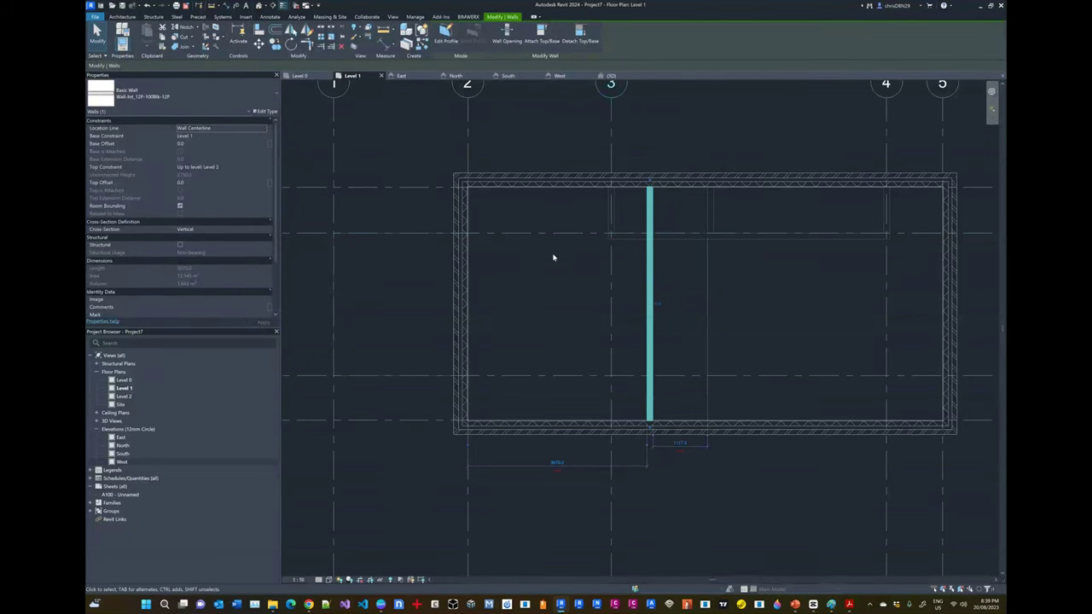
pyautogui.click(508, 299)
pyautogui.hotkey('alt', 'Tab')
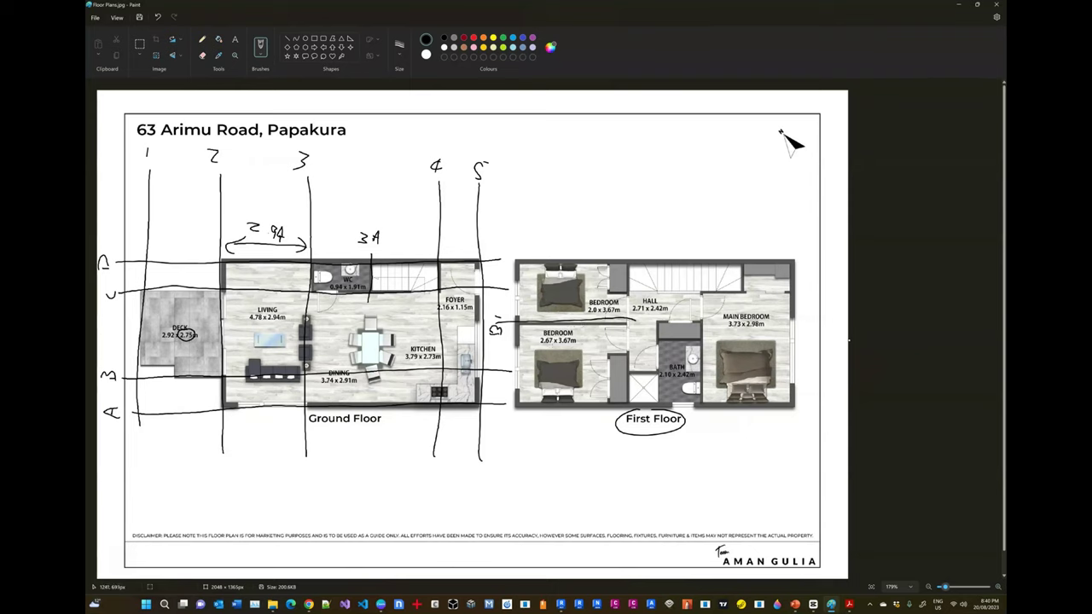
# Switch from the Paint reference sketch back to Revit's Level 1 floor plan
pyautogui.hotkey('alt', 'Tab')
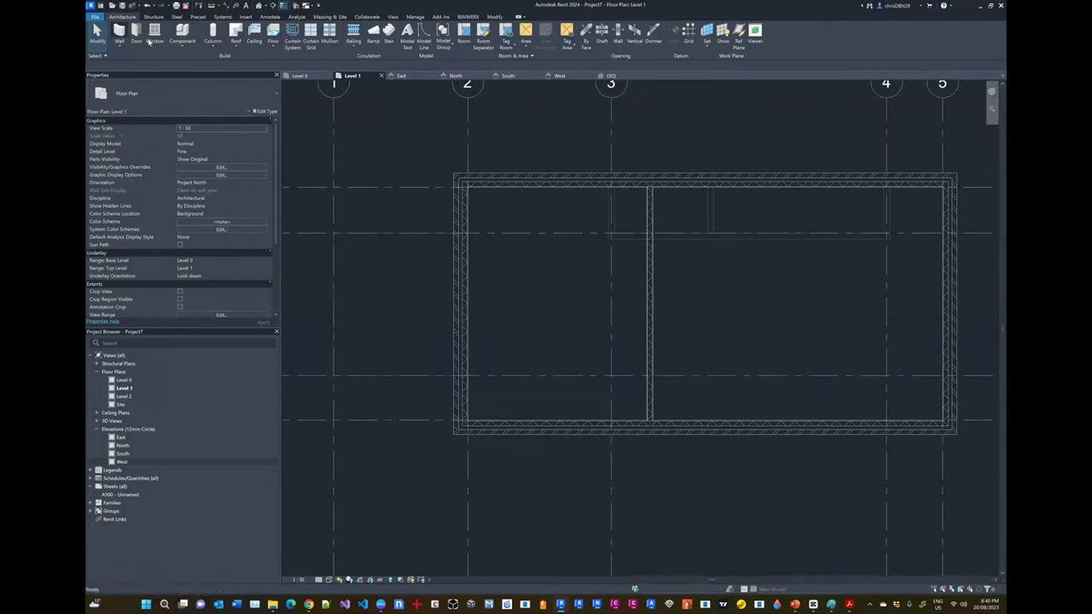
# Place a horizontal interior wall 2670 above the bottom exterior wall
pyautogui.press('w')
pyautogui.press('a')
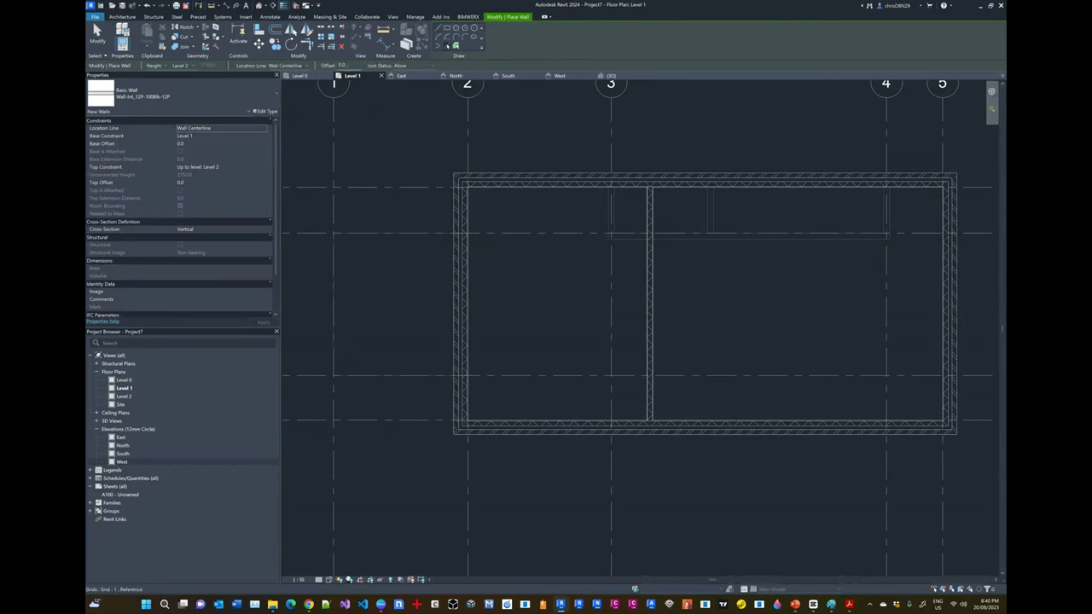
pyautogui.write('2670')
pyautogui.click(520, 419)
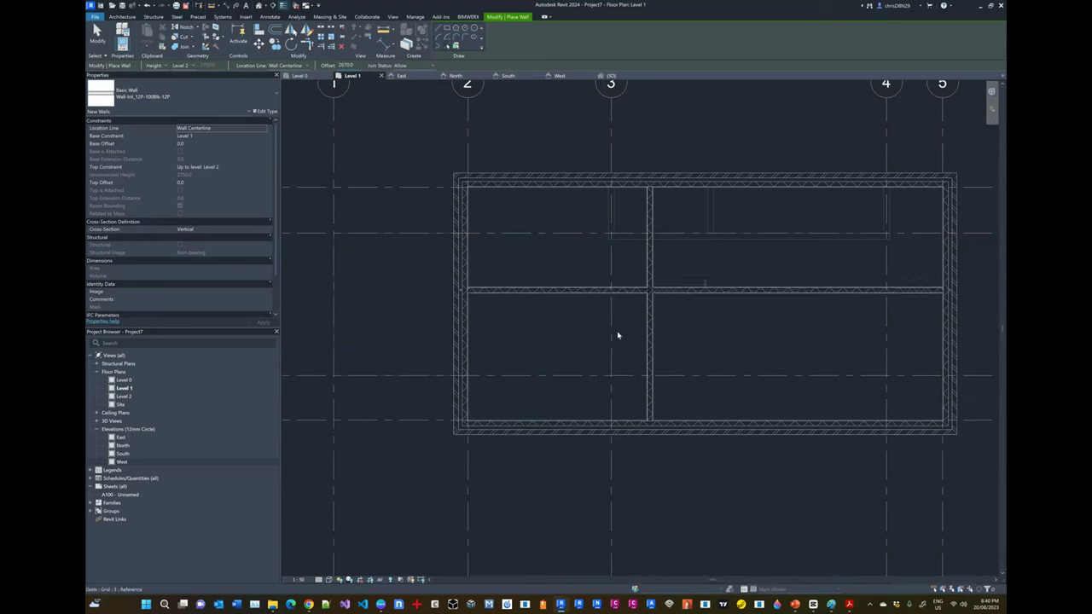
pyautogui.press('Escape')
pyautogui.press('Escape')
# Move the horizontal wall to 2700 and pull its end back to the vertical partition
pyautogui.click(746, 291)
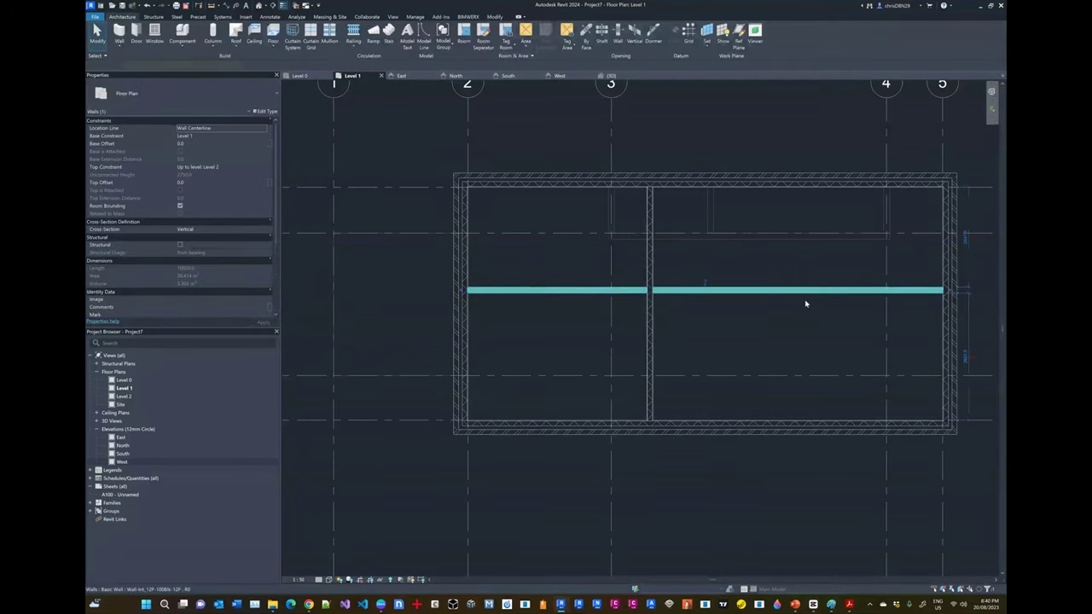
pyautogui.click(966, 358)
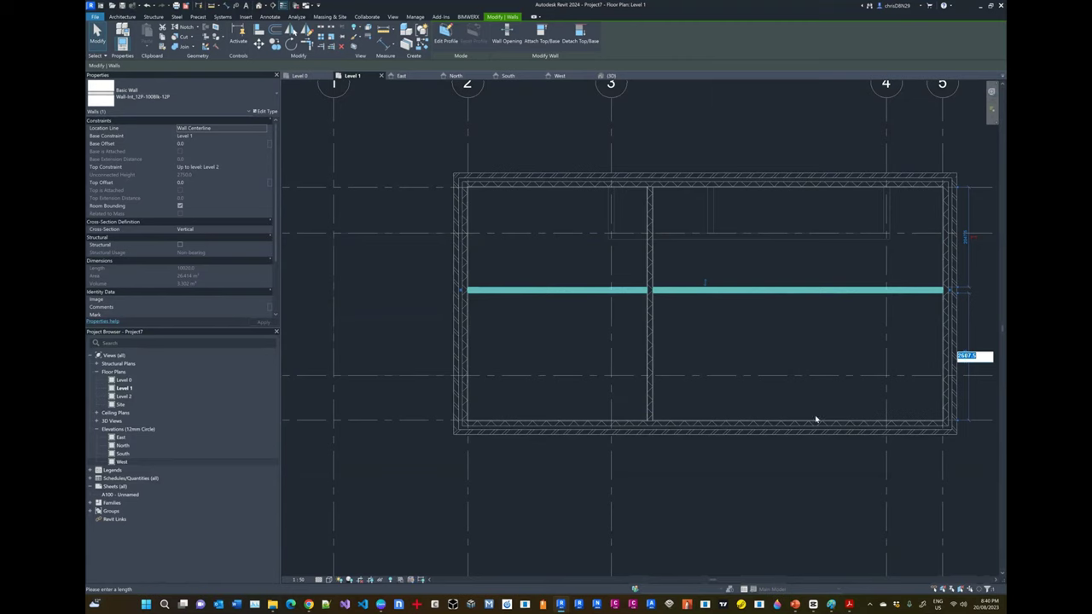
pyautogui.write('2700')
pyautogui.press('Return')
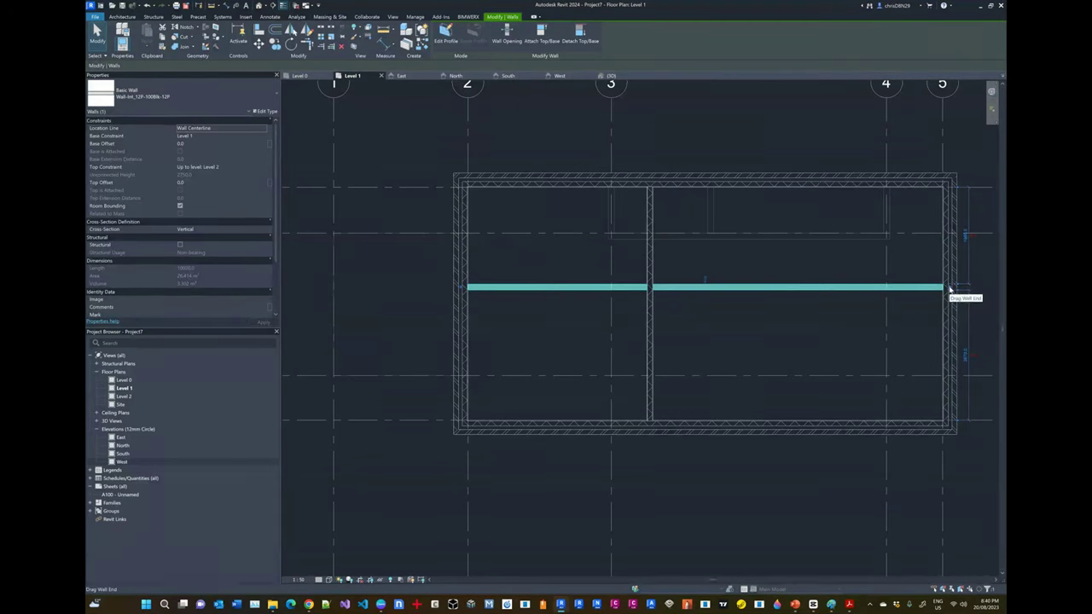
pyautogui.moveTo(949, 291); pyautogui.dragTo(652, 287)
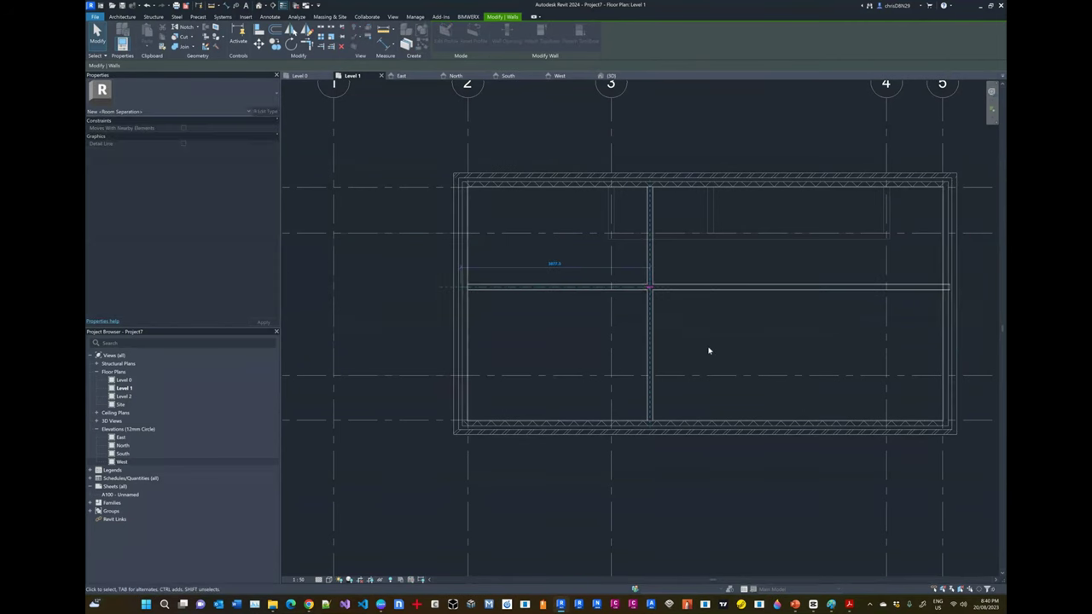
pyautogui.click(713, 313)
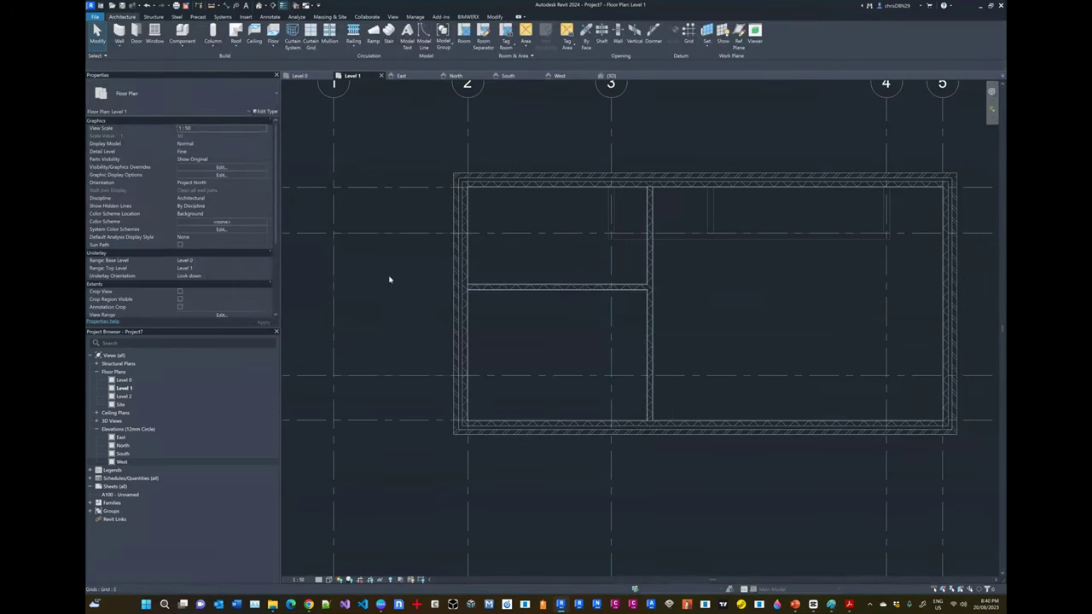
pyautogui.click(567, 288)
pyautogui.scroll(3, 736, 299)
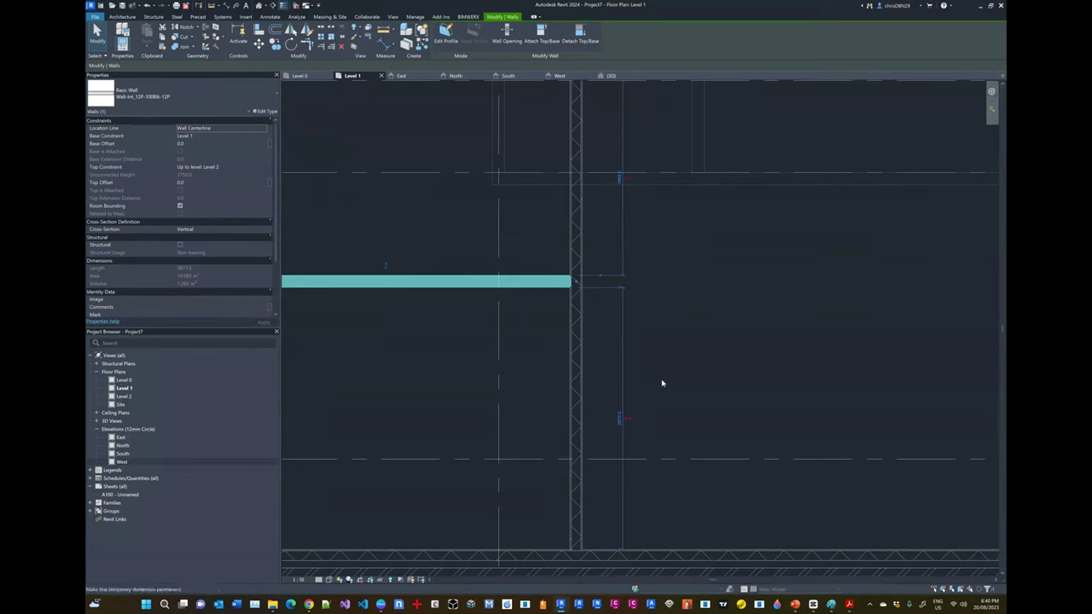
pyautogui.hotkey('alt', 'Tab')
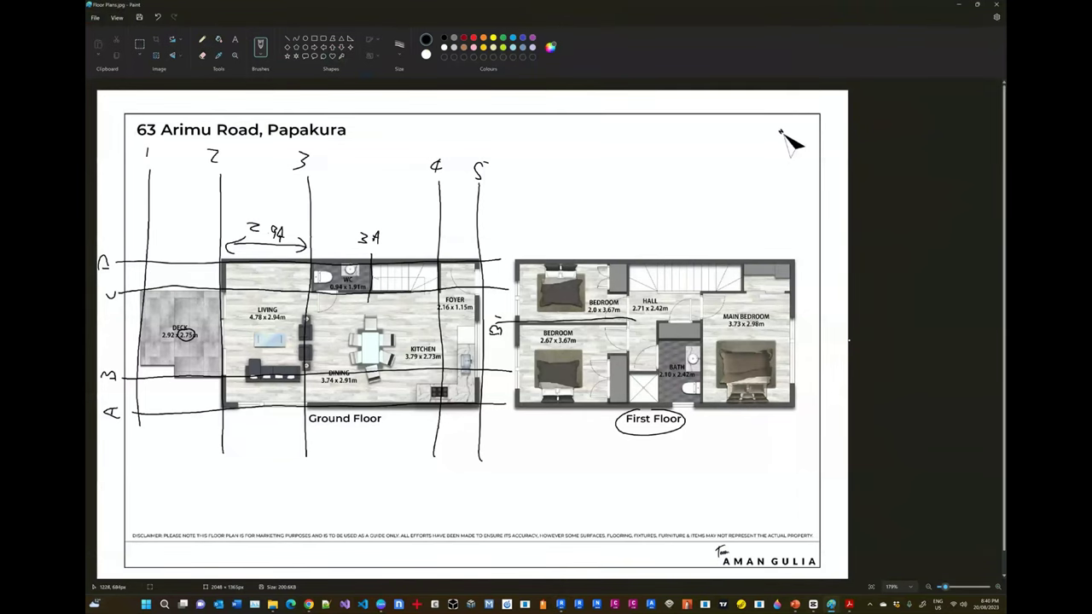
pyautogui.hotkey('alt', 'Tab')
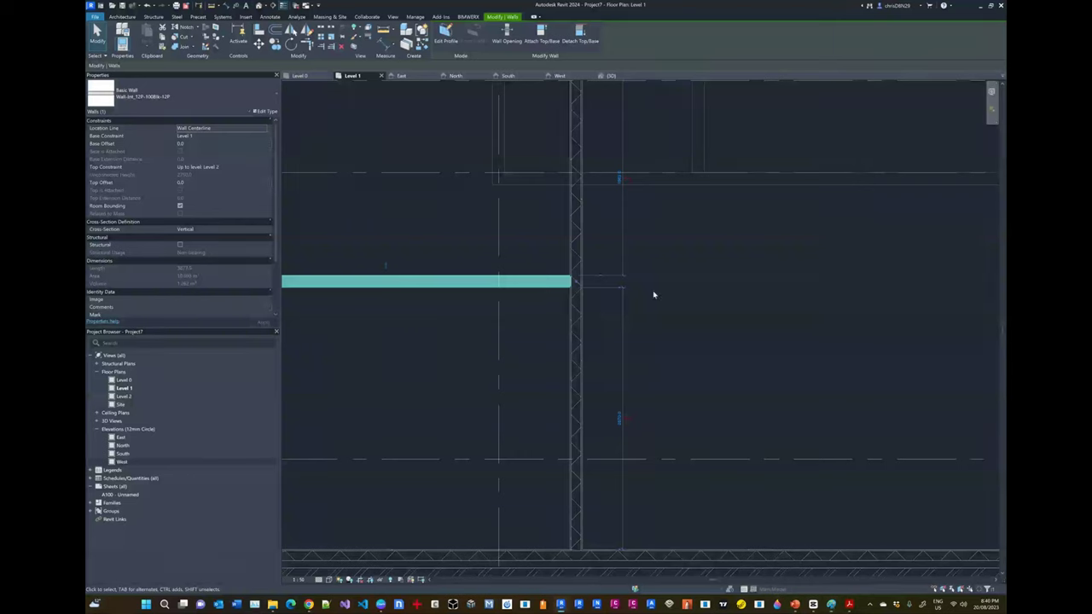
pyautogui.hotkey('alt', 'Tab')
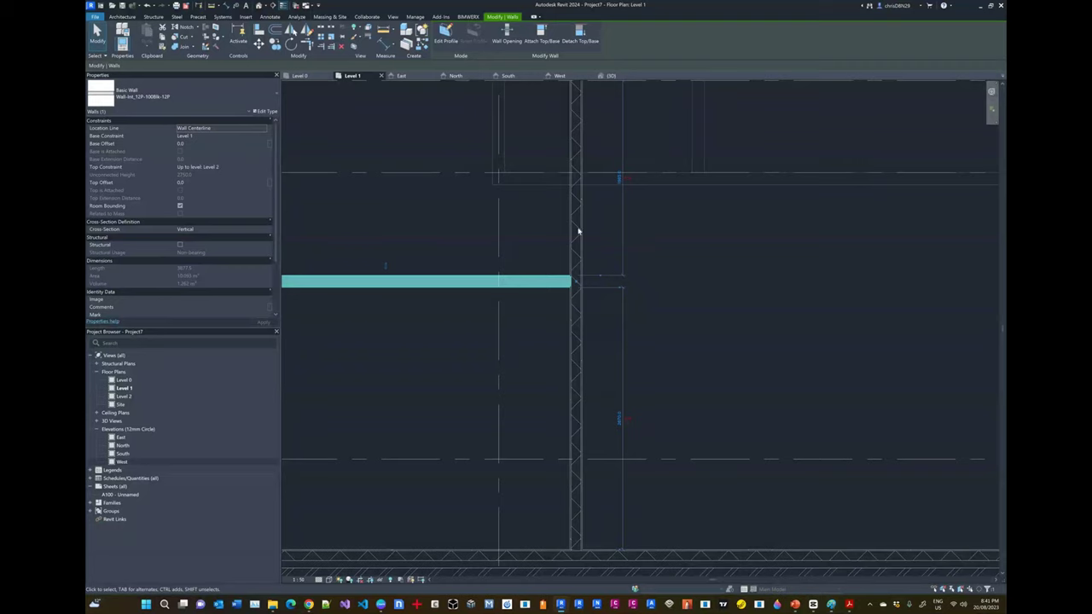
pyautogui.scroll(-3, 554, 324)
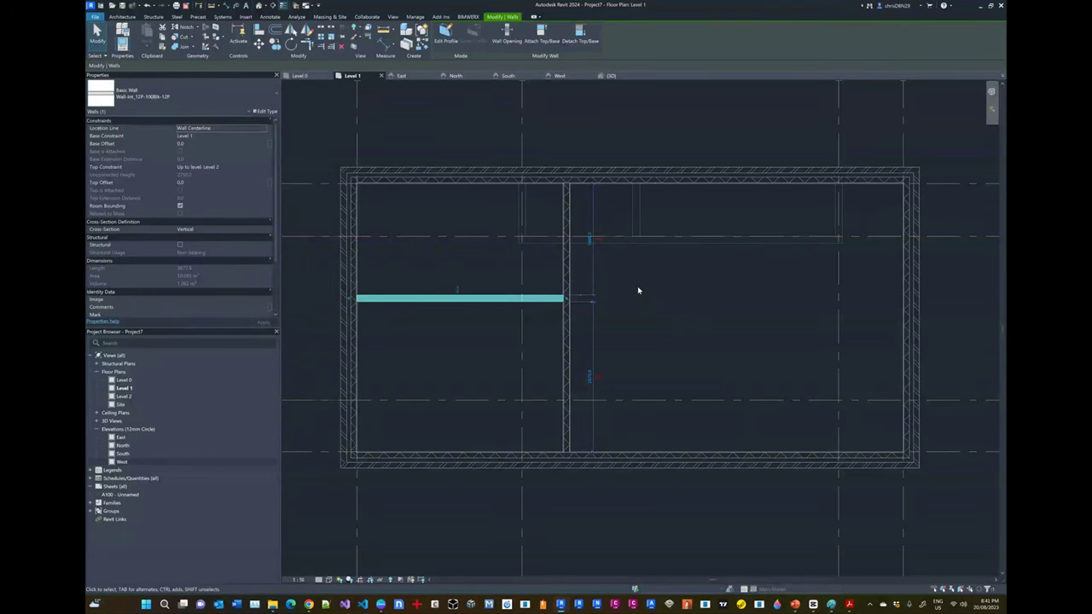
pyautogui.press('Escape')
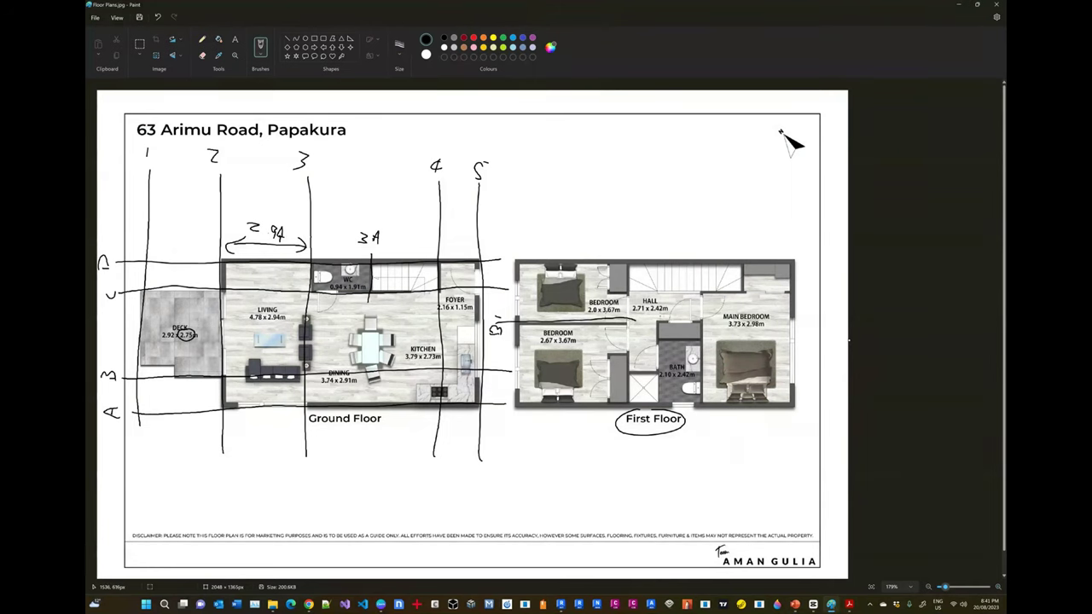
pyautogui.hotkey('alt', 'Tab')
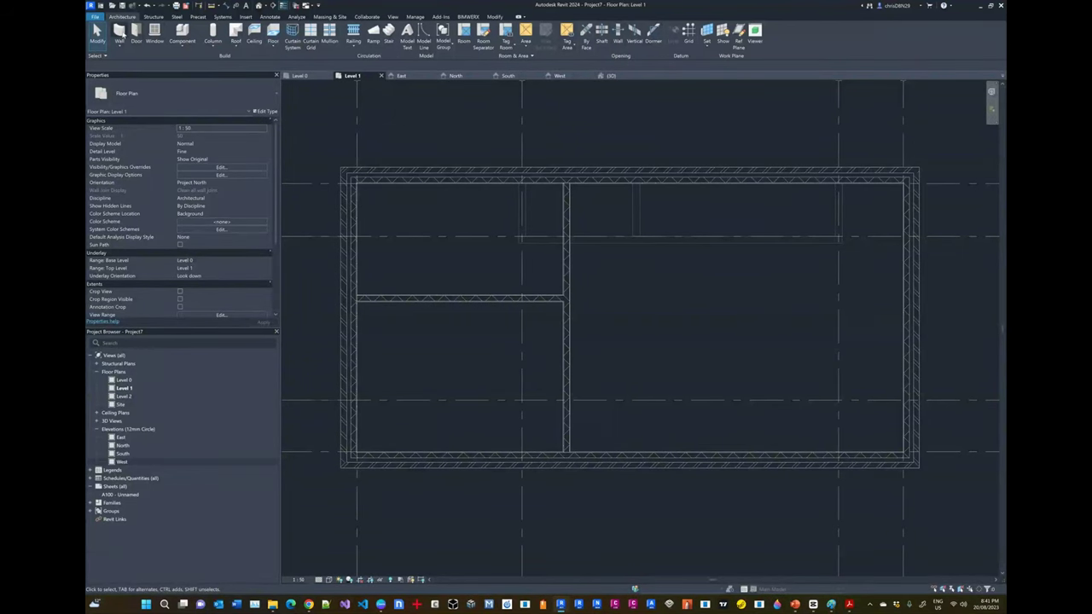
# Draw a vertical interior wall offset 2 from the existing vertical partition
pyautogui.press('w')
pyautogui.press('a')
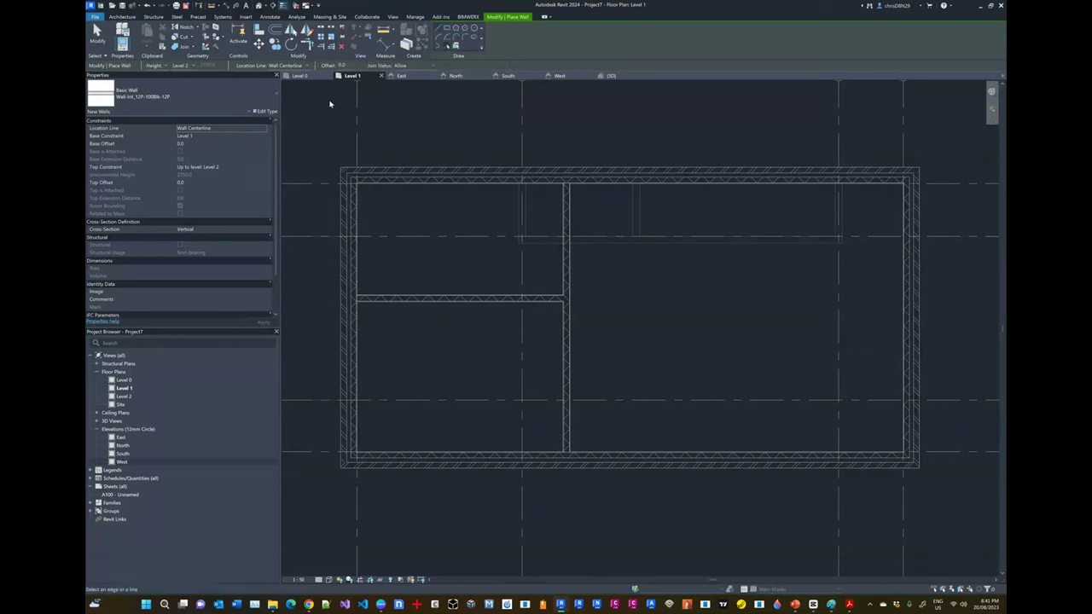
pyautogui.write('2')
pyautogui.click(571, 274)
pyautogui.press('Escape')
pyautogui.press('Escape')
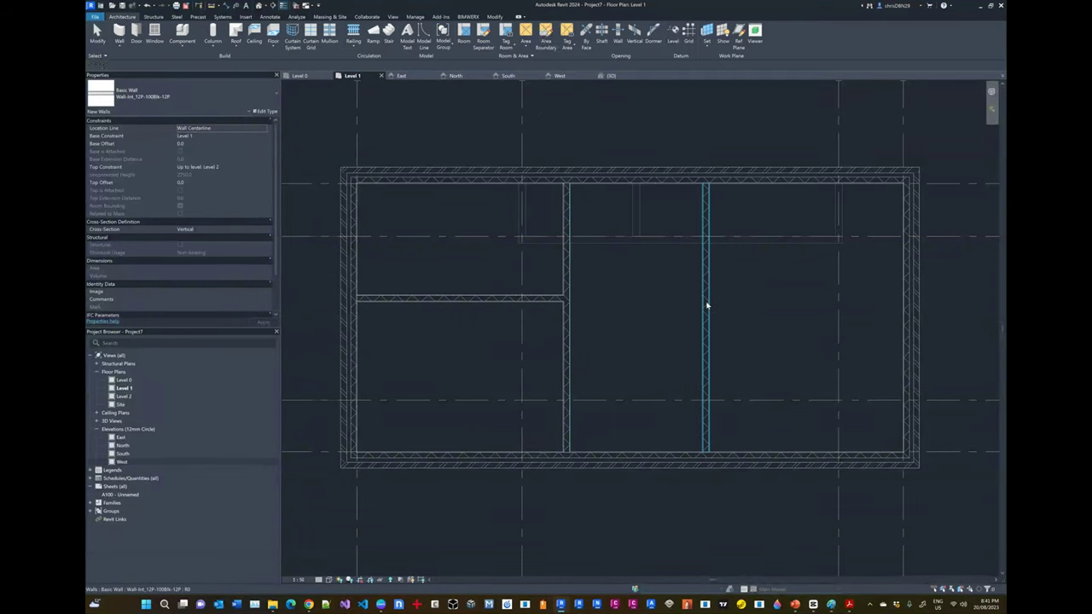
# Set the new wall 2150 from the first partition and check it against the reference sketch
pyautogui.click(706, 304)
pyautogui.click(632, 479)
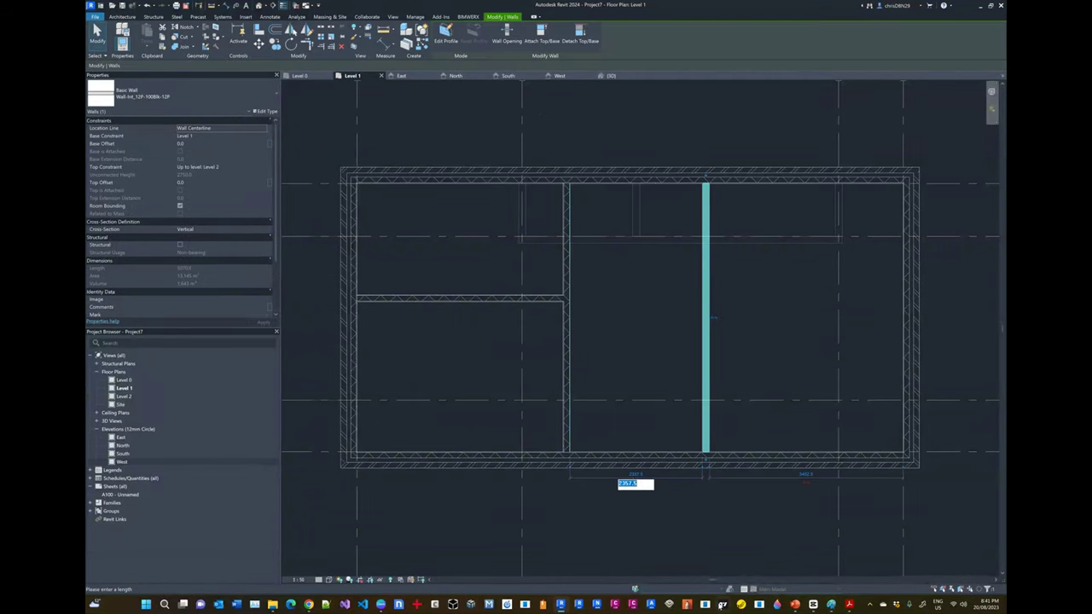
pyautogui.write('2150')
pyautogui.press('Return')
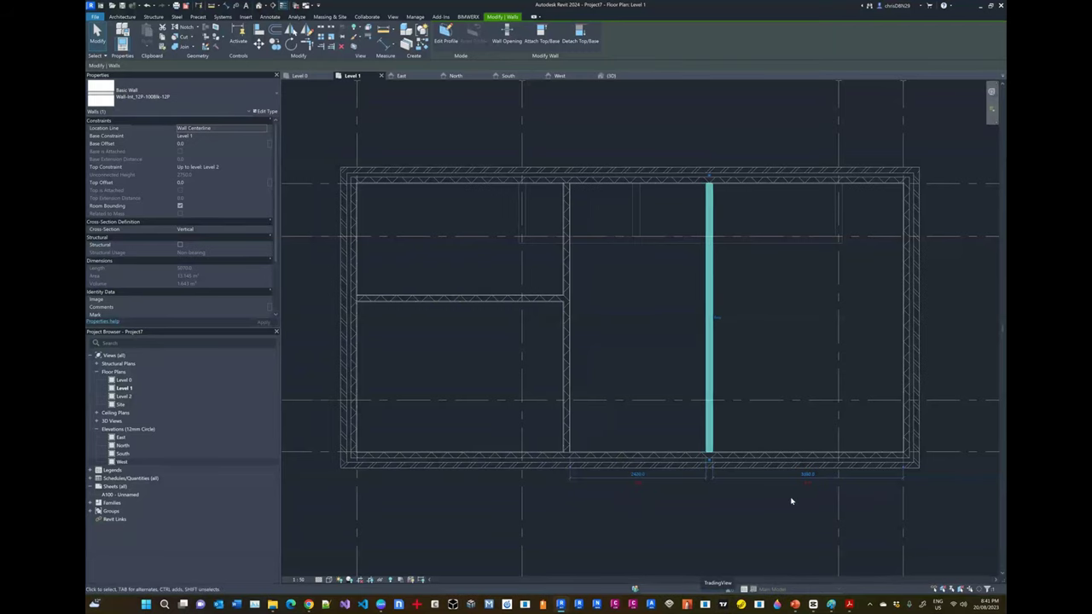
pyautogui.hotkey('alt', 'Tab')
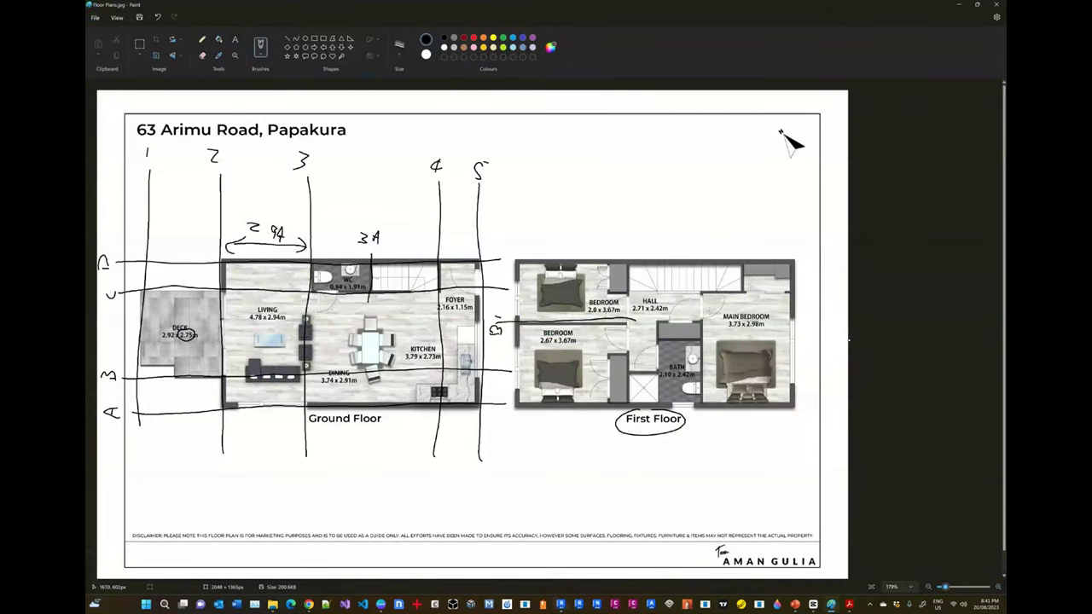
pyautogui.hotkey('alt', 'Tab')
pyautogui.hotkey('alt', 'Tab')
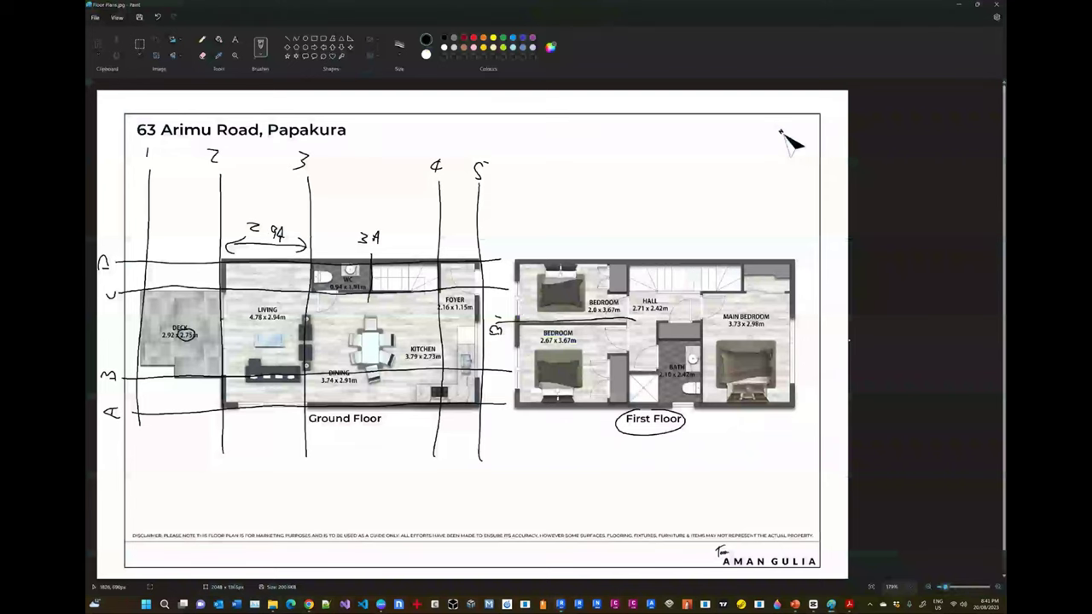
pyautogui.hotkey('alt', 'Tab')
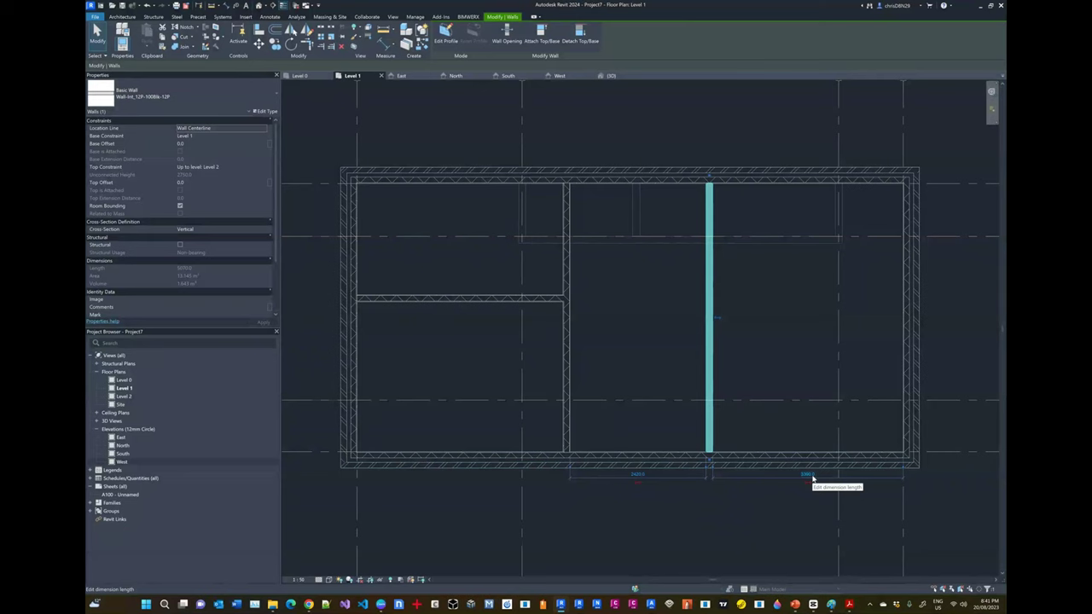
# Compare both vertical partitions' temporary dimensions against the Paint reference sketch
pyautogui.hotkey('alt', 'Tab')
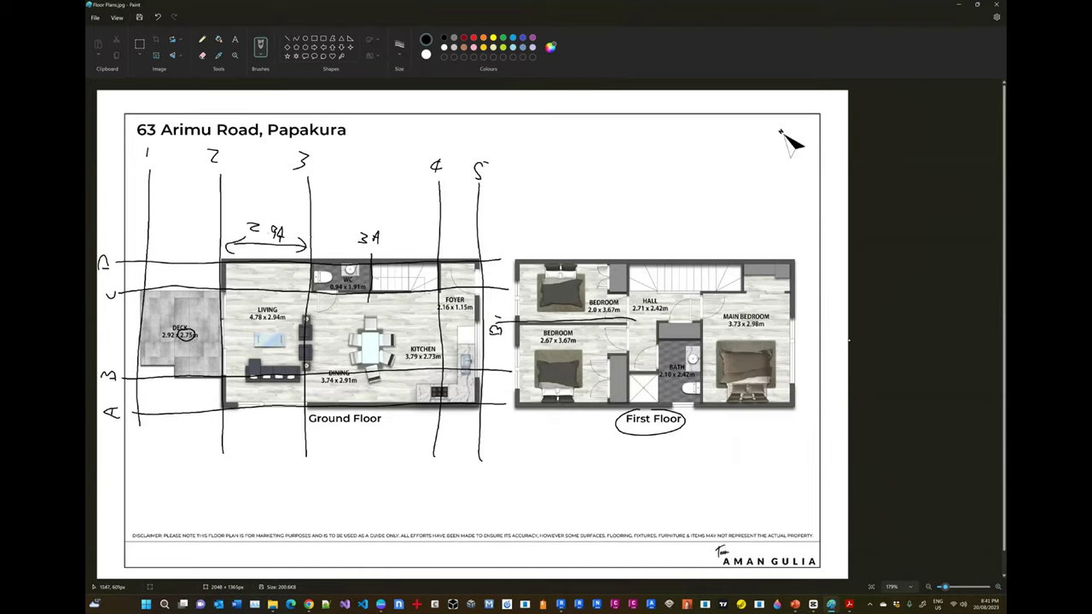
pyautogui.hotkey('alt', 'Tab')
pyautogui.click(567, 418)
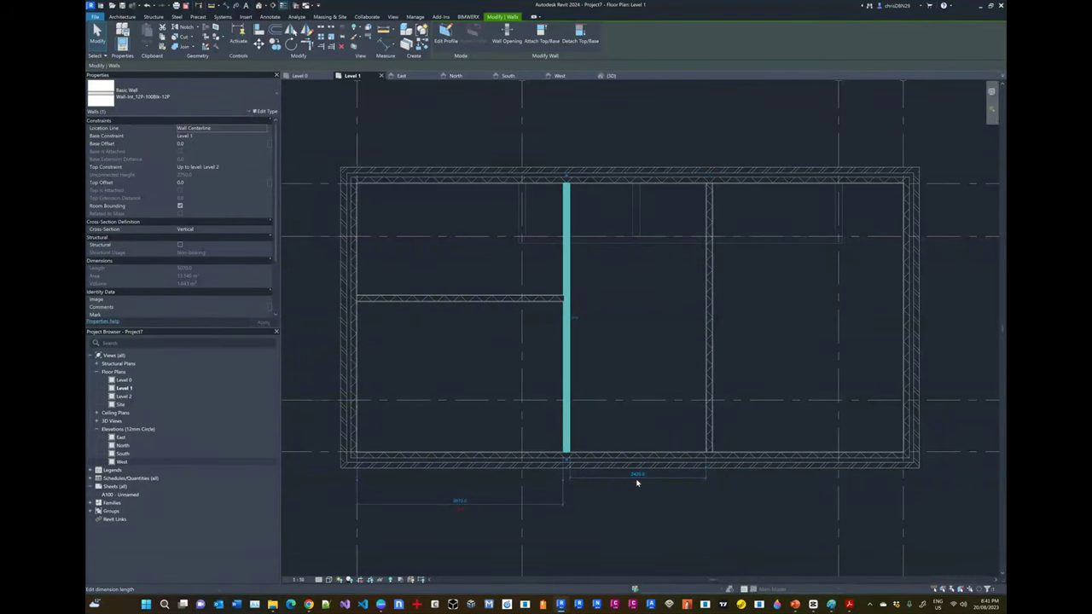
pyautogui.hotkey('alt', 'Tab')
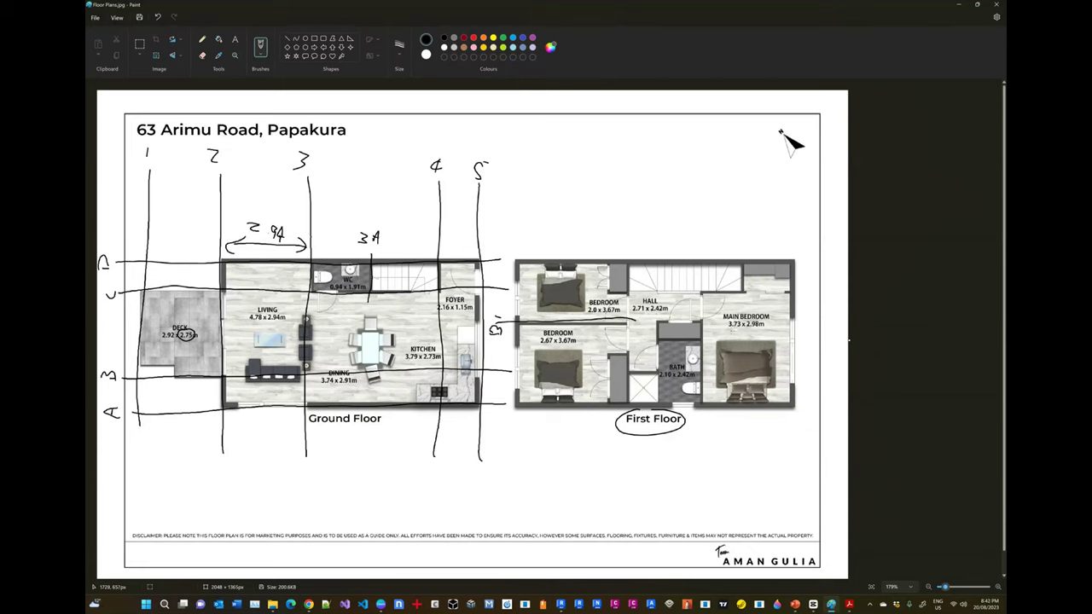
pyautogui.hotkey('alt', 'Tab')
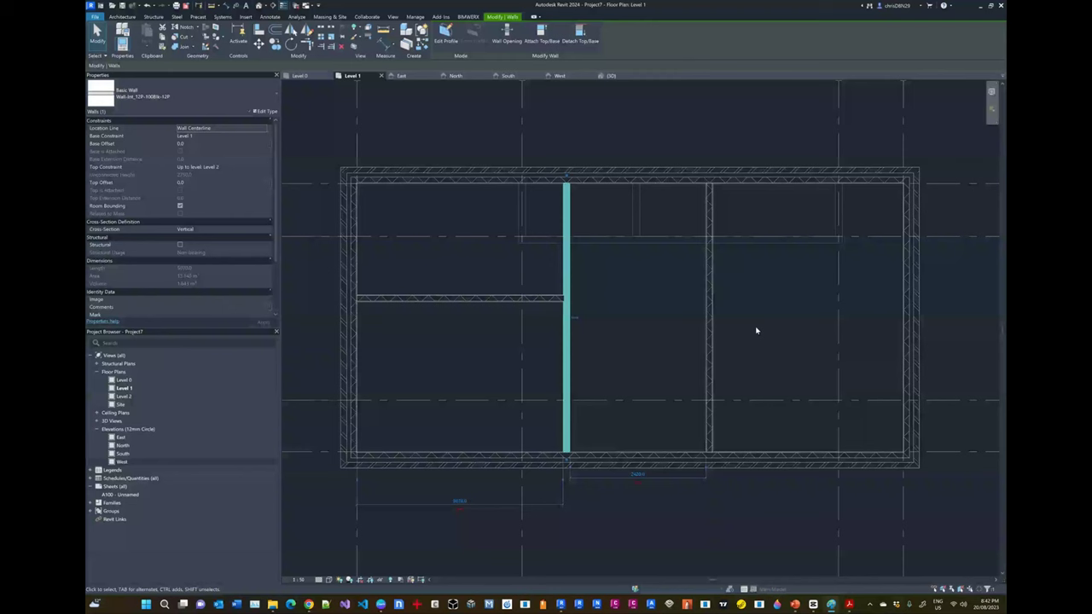
pyautogui.click(708, 422)
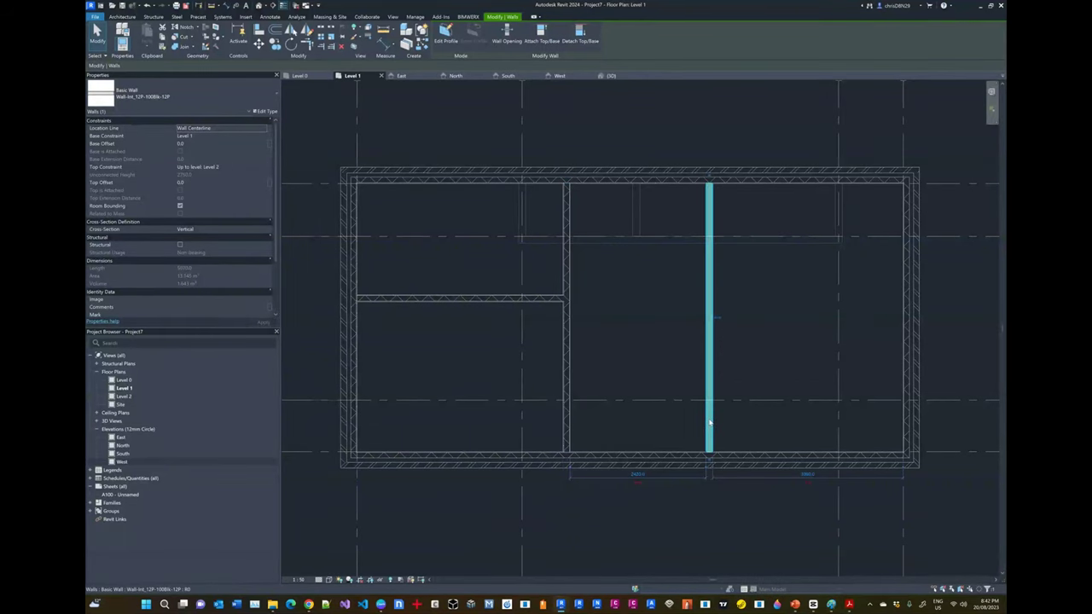
pyautogui.press('Escape')
# Compare the right vertical interior wall's position with the reference sketch
pyautogui.scroll(-3, 683, 349)
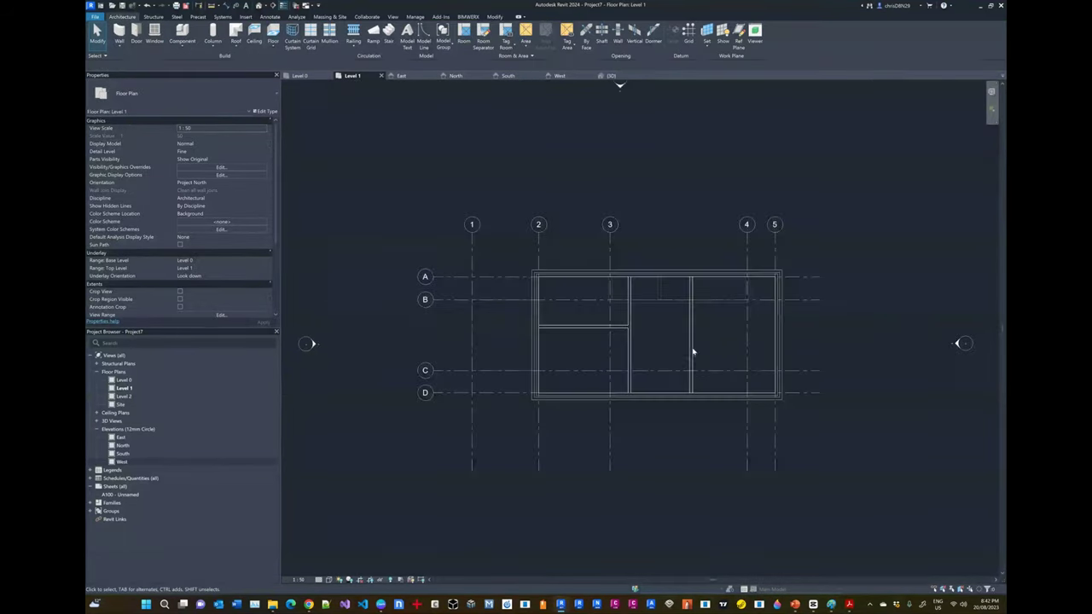
pyautogui.scroll(2, 733, 346)
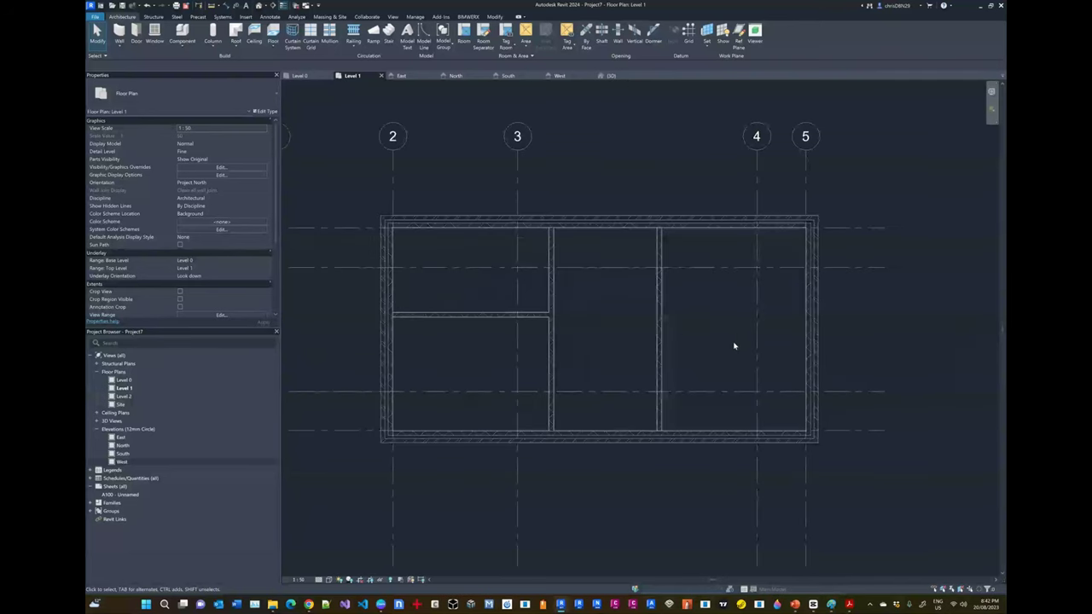
pyautogui.hotkey('alt', 'Tab')
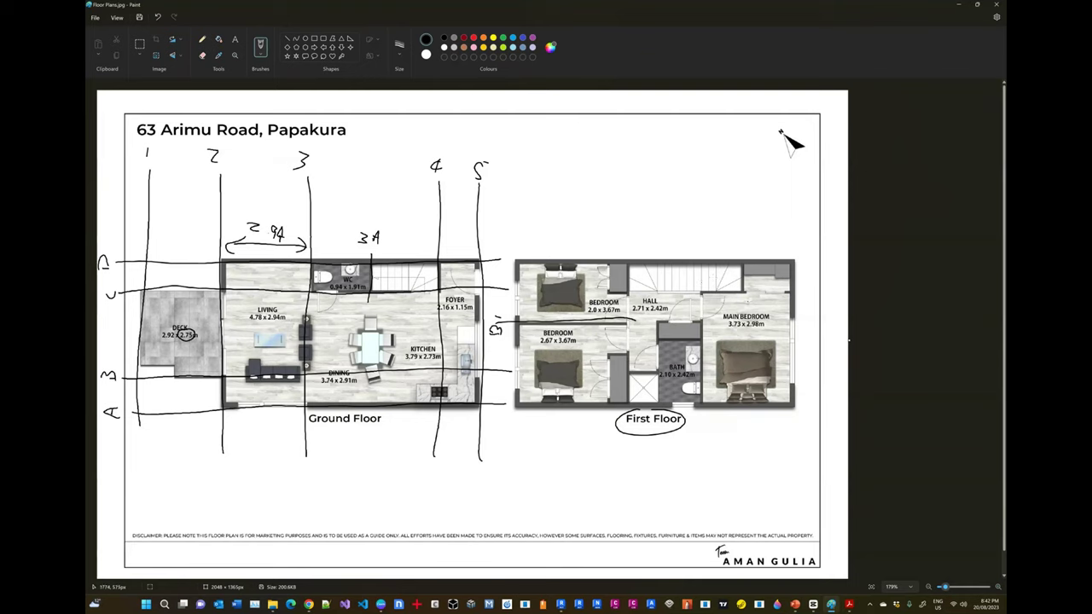
pyautogui.hotkey('alt', 'Tab')
pyautogui.hotkey('alt', 'Tab')
pyautogui.hotkey('alt', 'Tab')
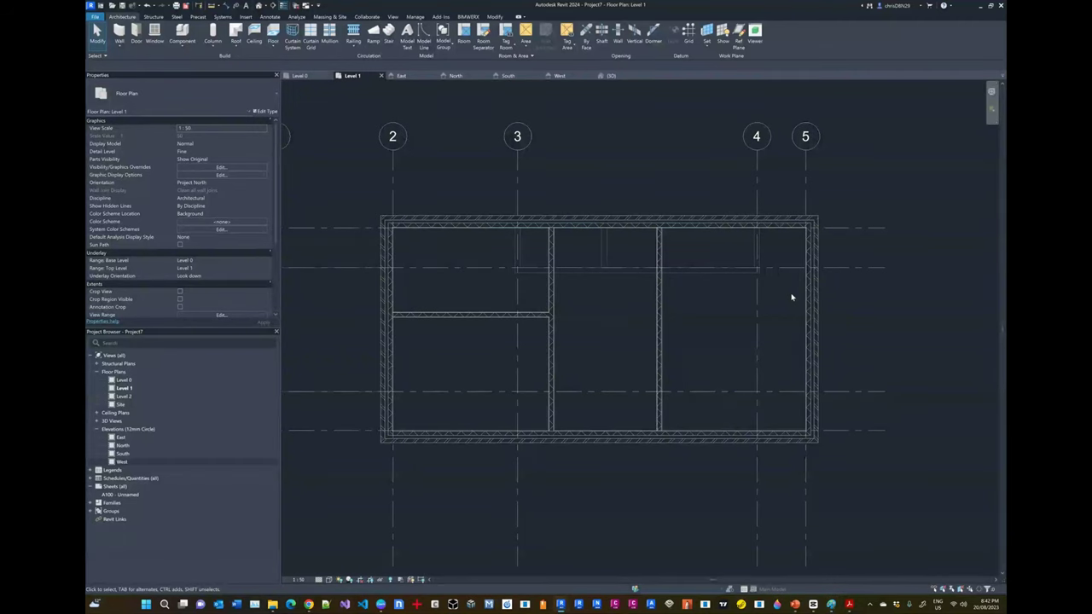
pyautogui.click(663, 249)
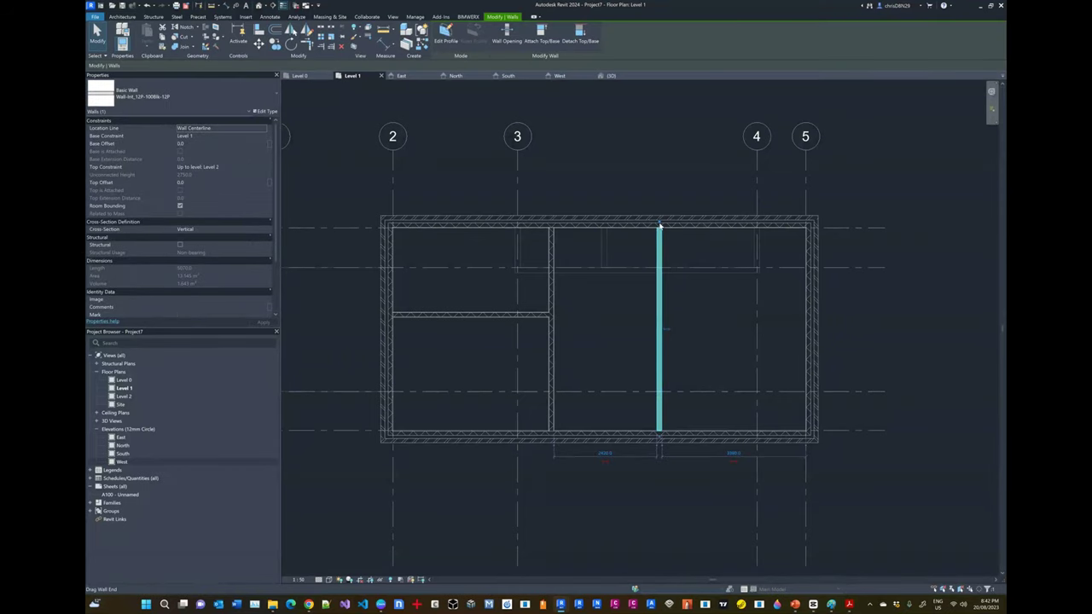
pyautogui.hotkey('alt', 'Tab')
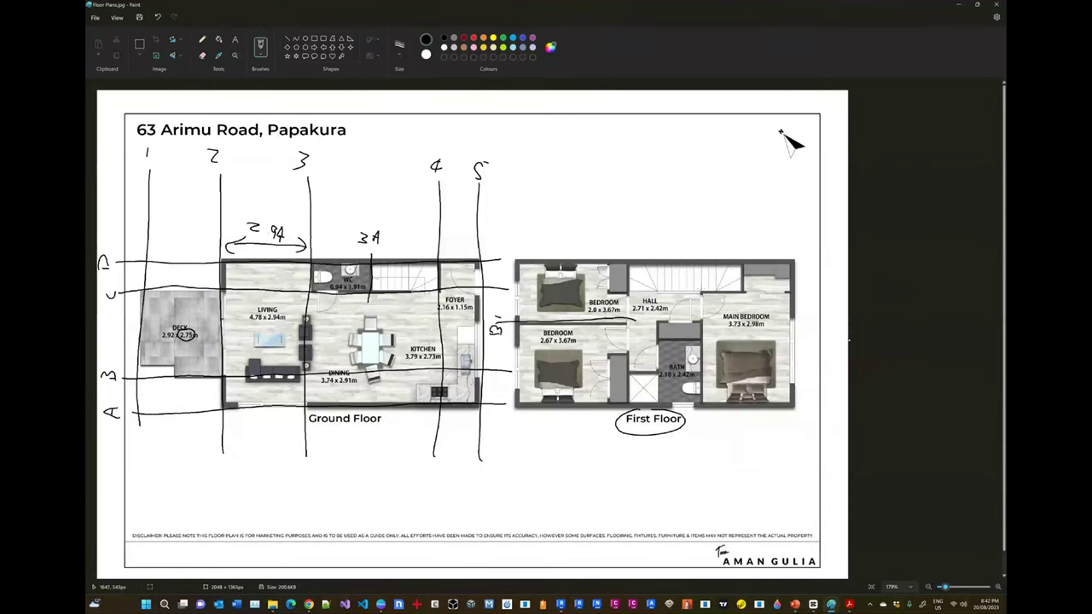
pyautogui.hotkey('alt', 'Tab')
pyautogui.press('Escape')
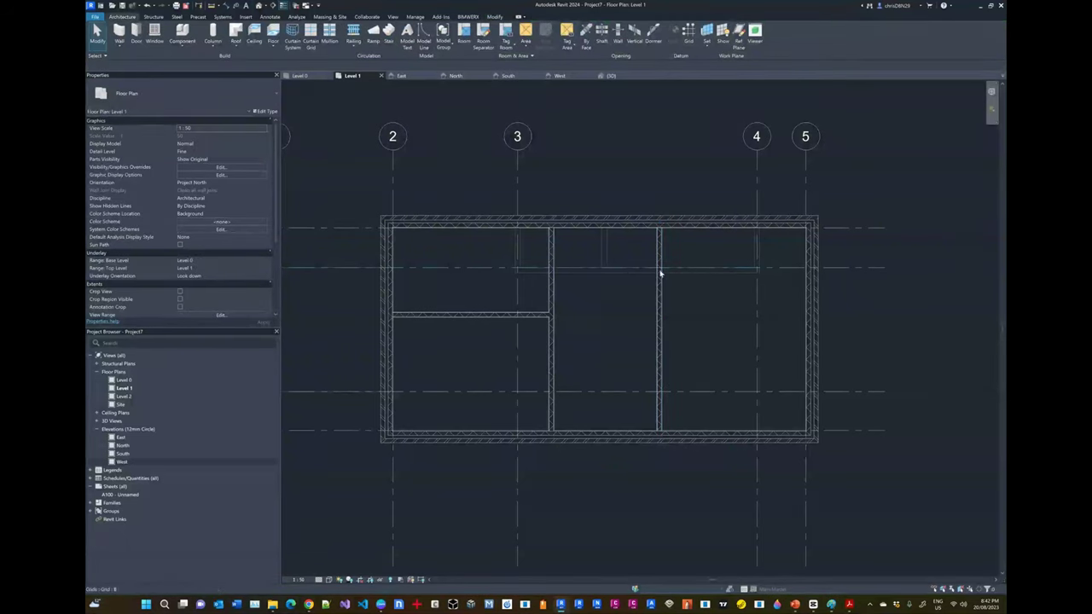
# Review the sketch once more and start the WA Wall command with the interior wall type
pyautogui.hotkey('alt', 'Tab')
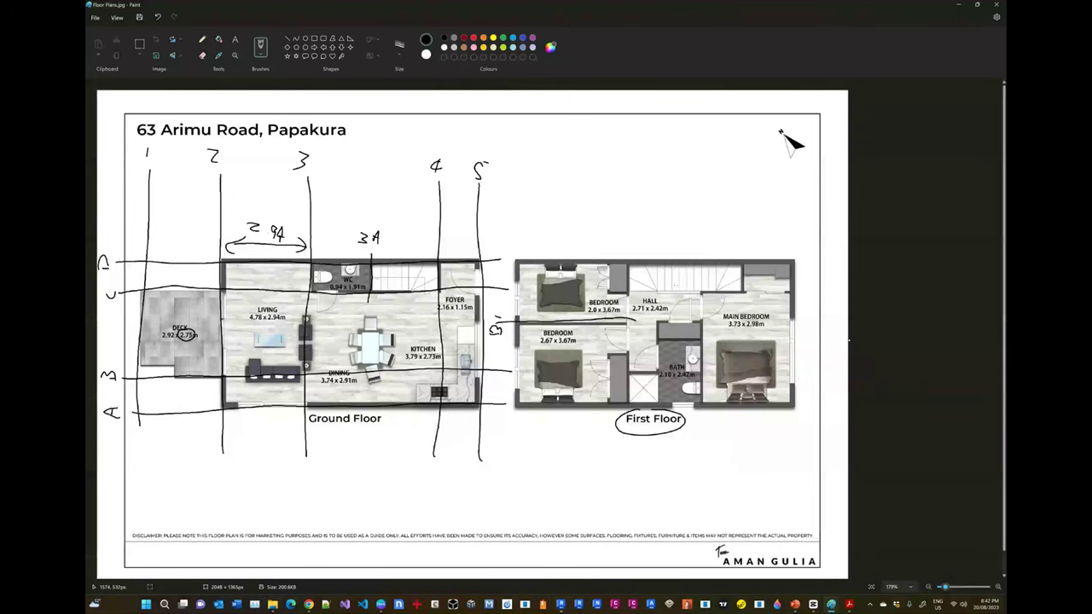
pyautogui.hotkey('alt', 'Tab')
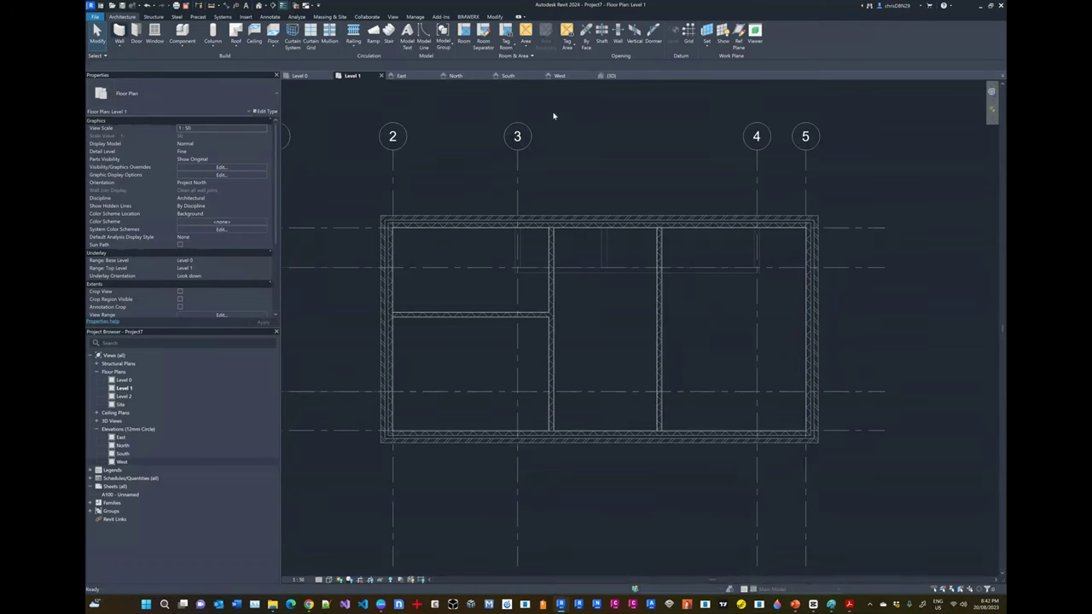
pyautogui.press('w')
pyautogui.press('a')
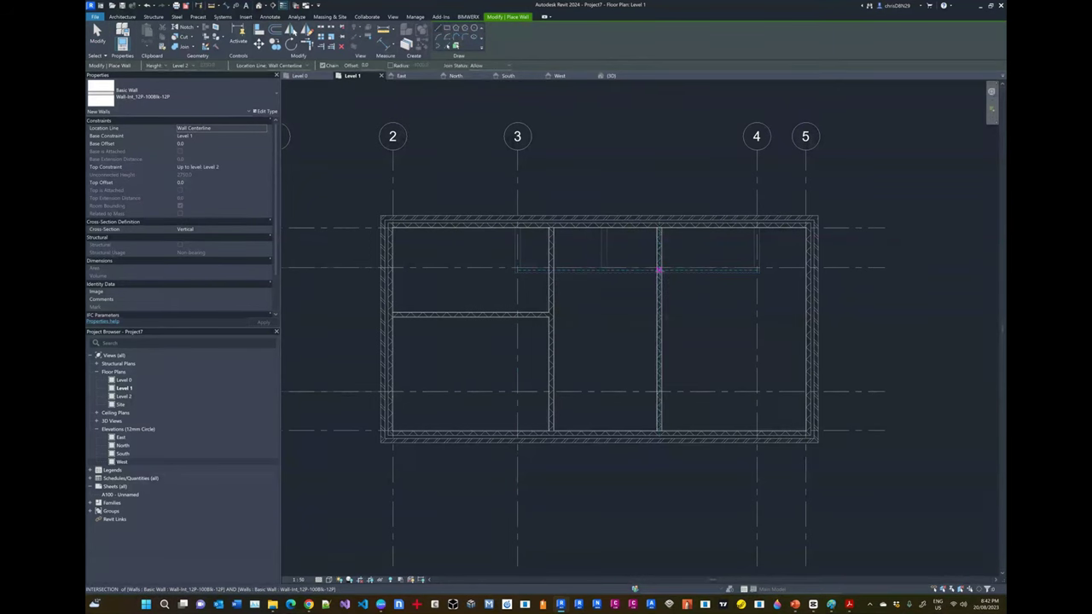
# Draw a horizontal wall from the right partition to the east wall and shorten the partition to meet it
pyautogui.click(659, 271)
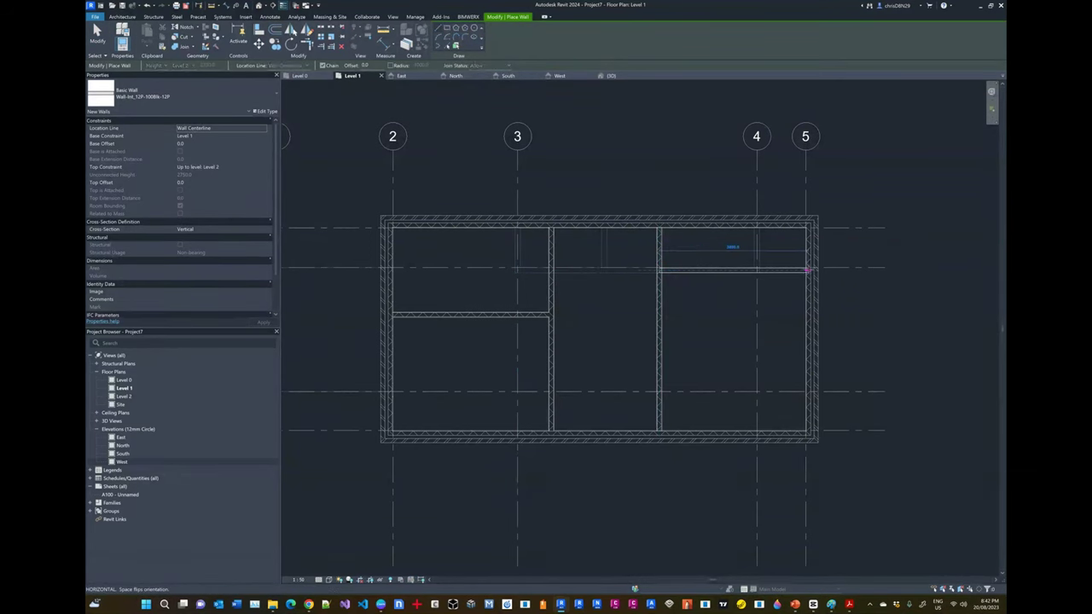
pyautogui.click(810, 269)
pyautogui.press('Escape')
pyautogui.press('Escape')
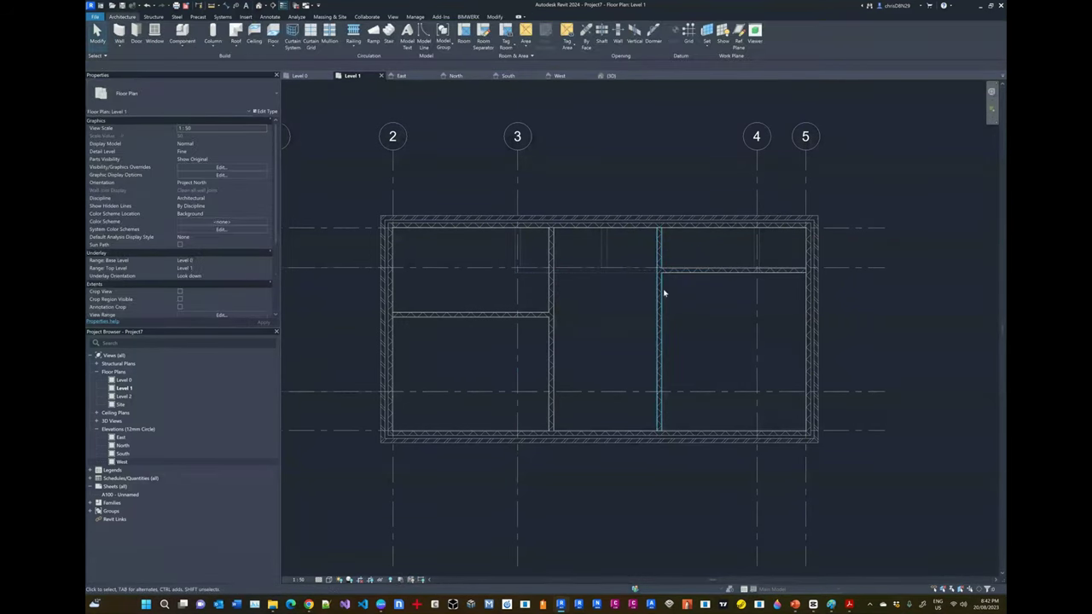
pyautogui.click(661, 250)
pyautogui.moveTo(659, 227); pyautogui.dragTo(671, 288)
pyautogui.press('Escape')
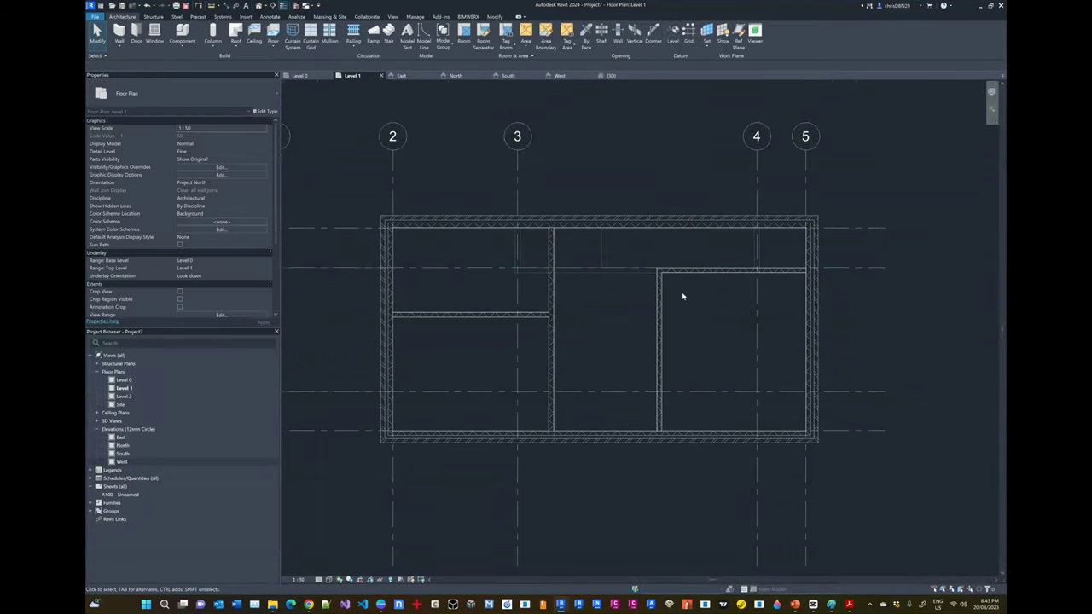
# Check the new top-right room against the reference floor plan image
pyautogui.scroll(3, 665, 288)
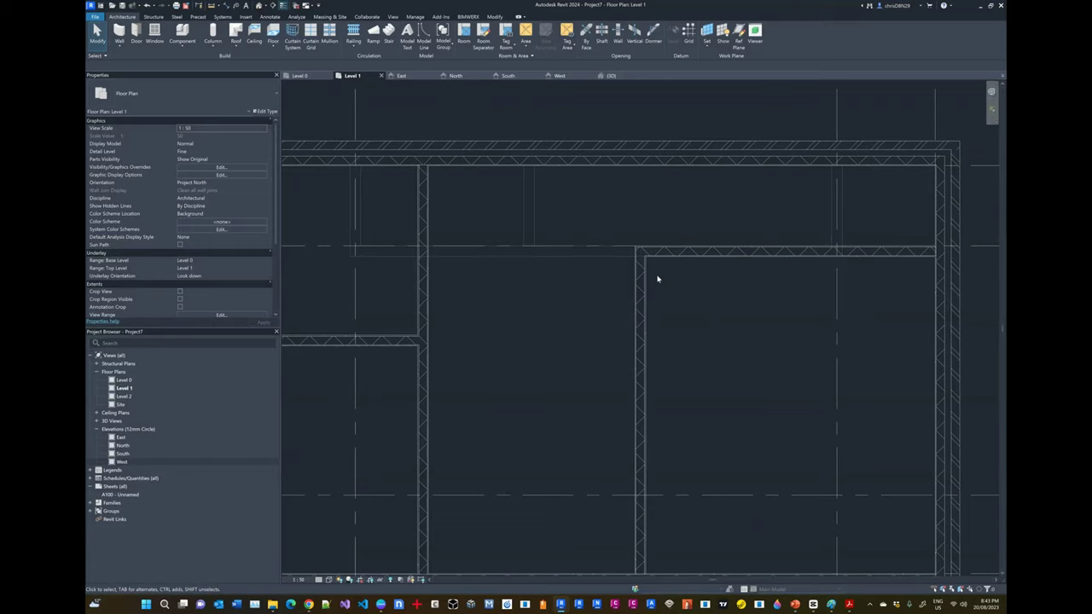
pyautogui.scroll(-4, 649, 281)
pyautogui.scroll(2, 649, 281)
pyautogui.hotkey('alt', 'Tab')
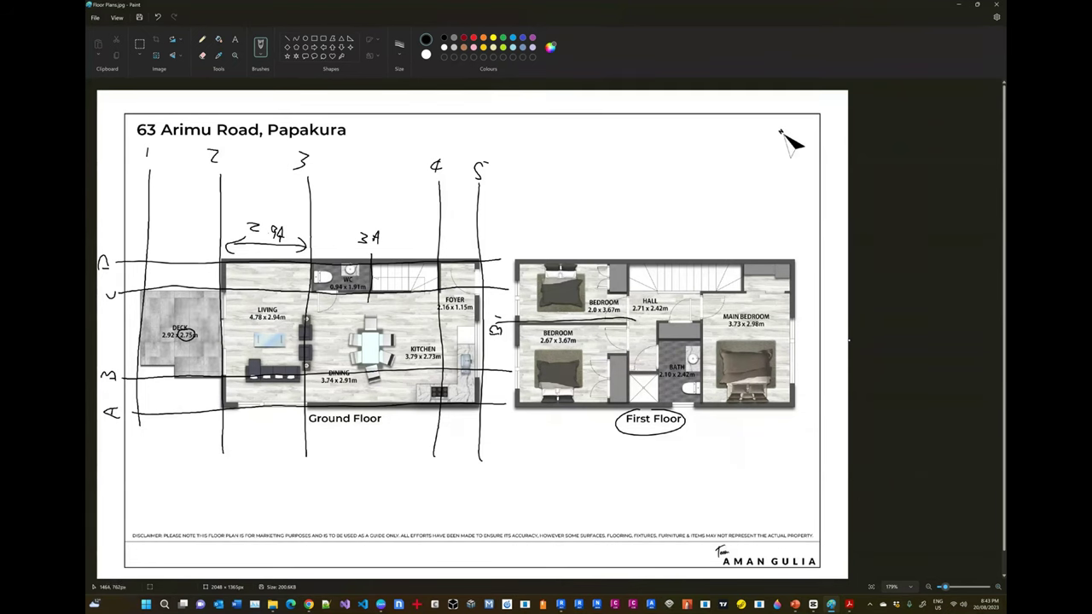
pyautogui.hotkey('alt', 'Tab')
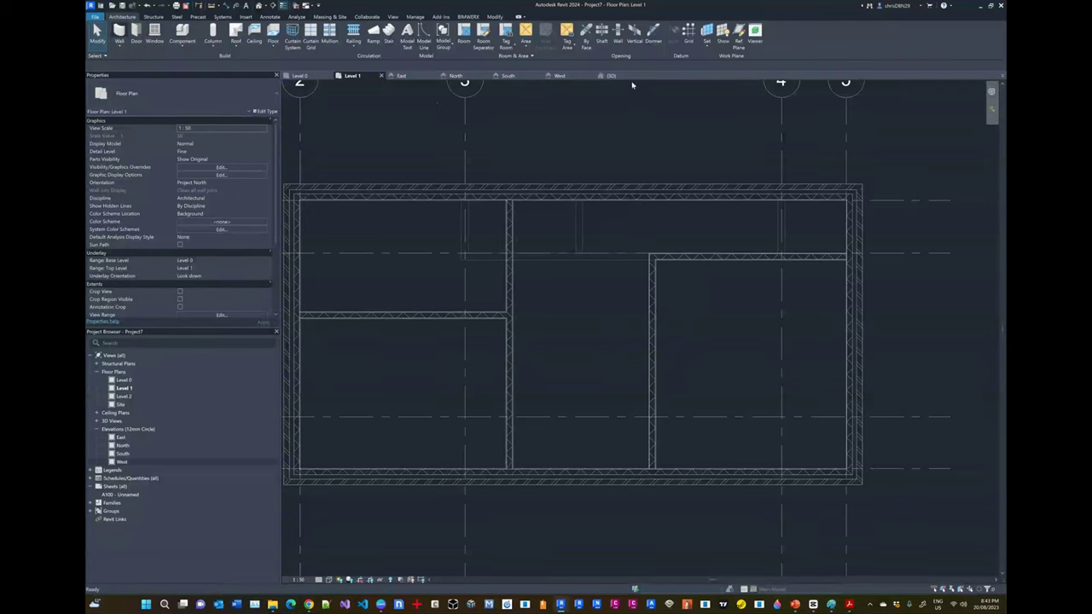
# Start the Wall tool with a 27 offset and check the reference for the lower wall's position
pyautogui.press('w')
pyautogui.press('a')
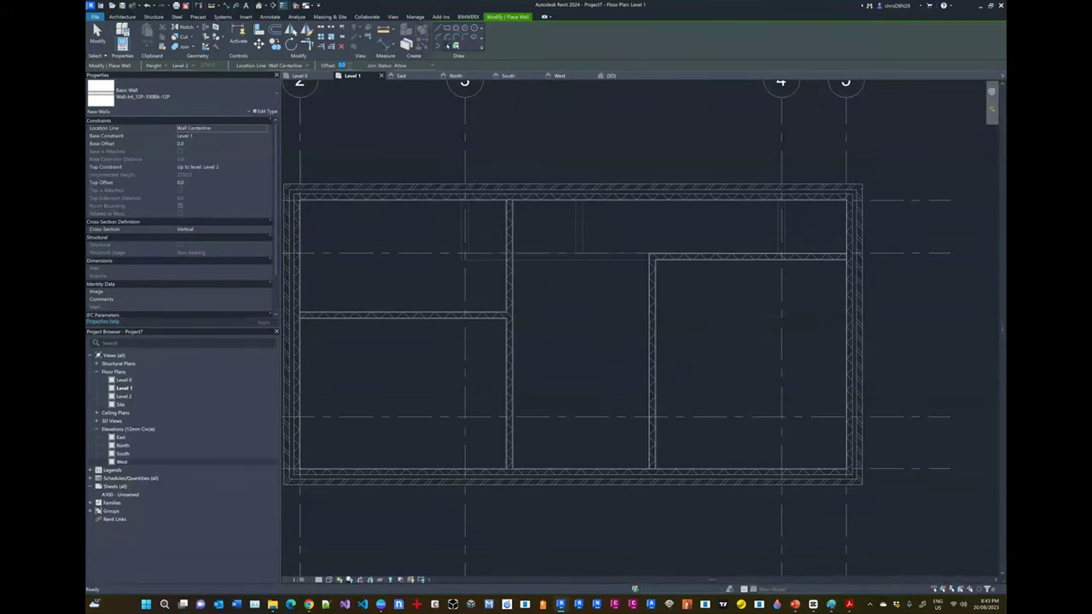
pyautogui.write('271')
pyautogui.hotkey('alt', 'Tab')
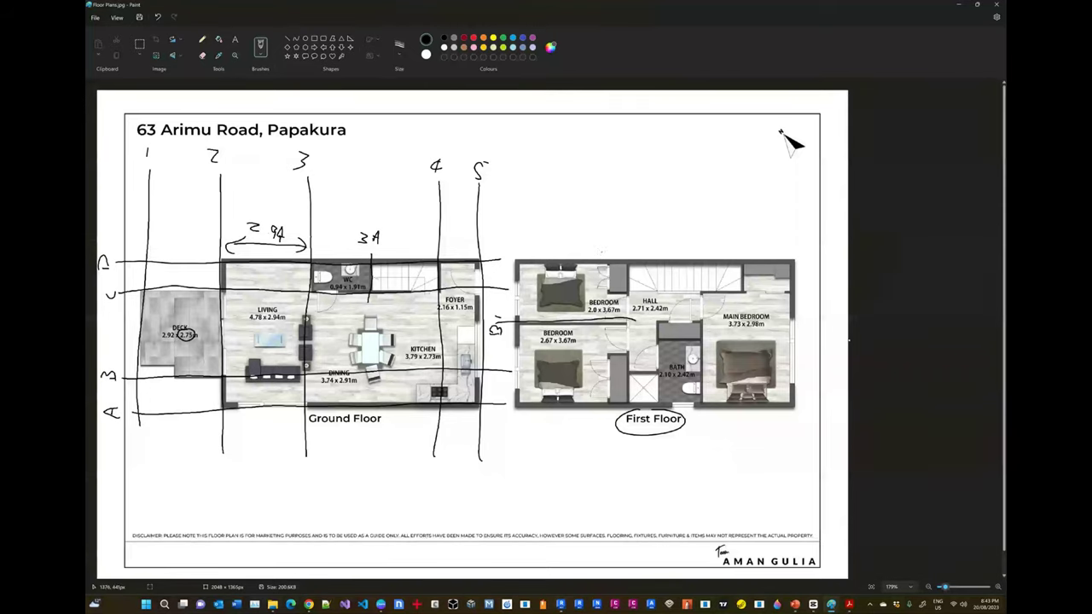
pyautogui.hotkey('alt', 'Tab')
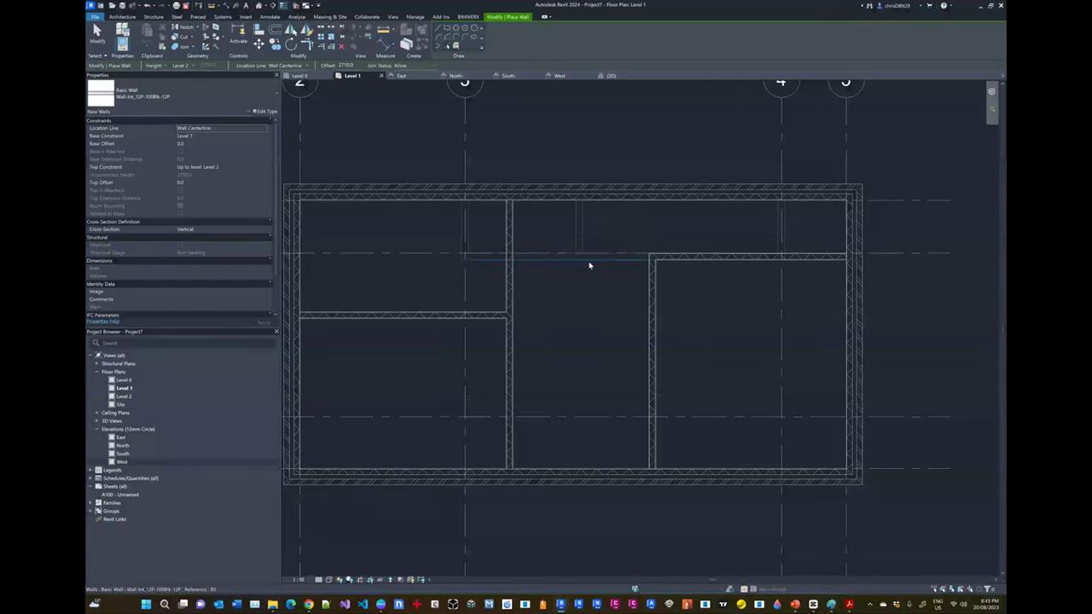
pyautogui.hotkey('alt', 'Tab')
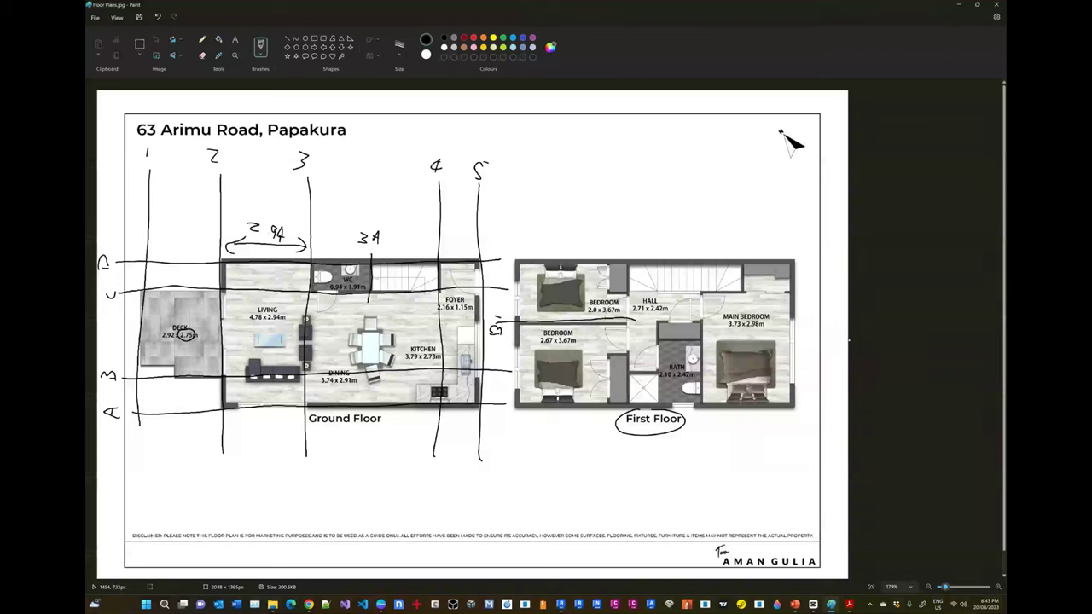
pyautogui.hotkey('alt', 'Tab')
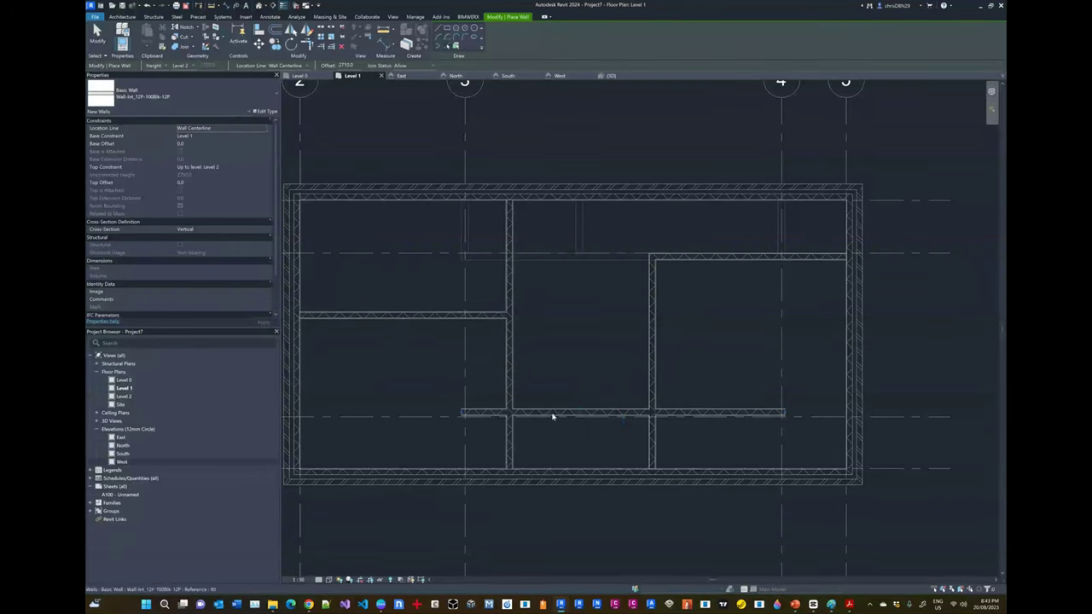
# Pull the lower wall's left end to the middle partition and remove the excess piece
pyautogui.click(477, 414)
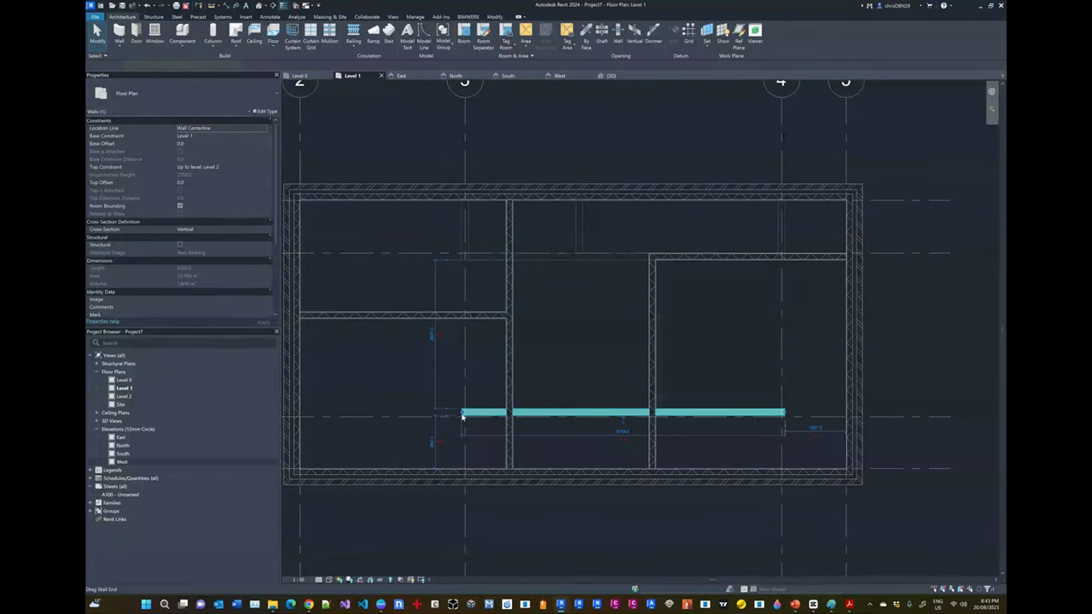
pyautogui.click(511, 414)
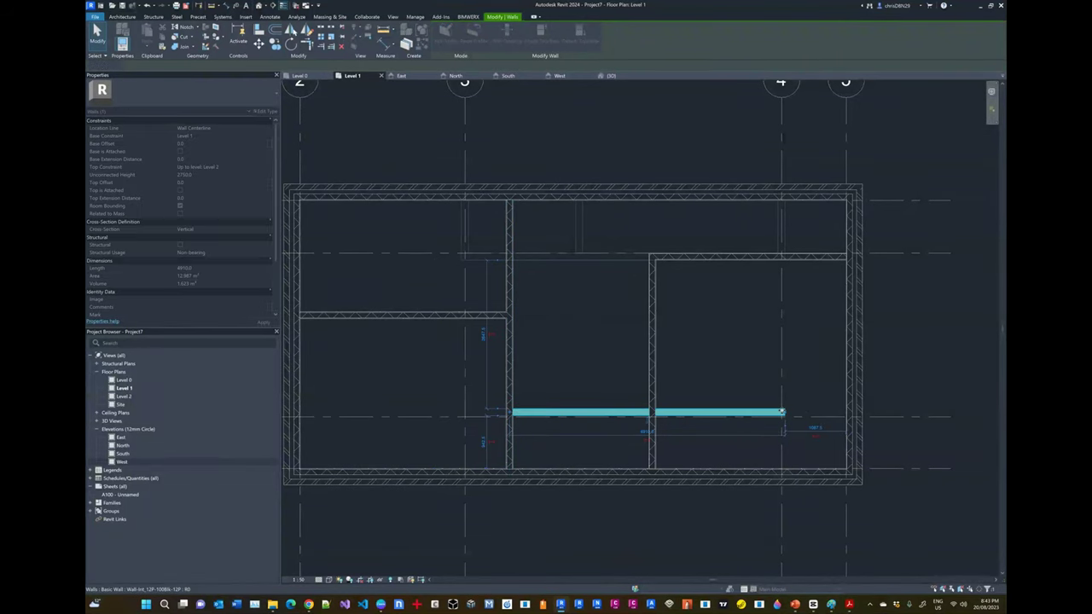
pyautogui.hotkey('ctrl', 'z')
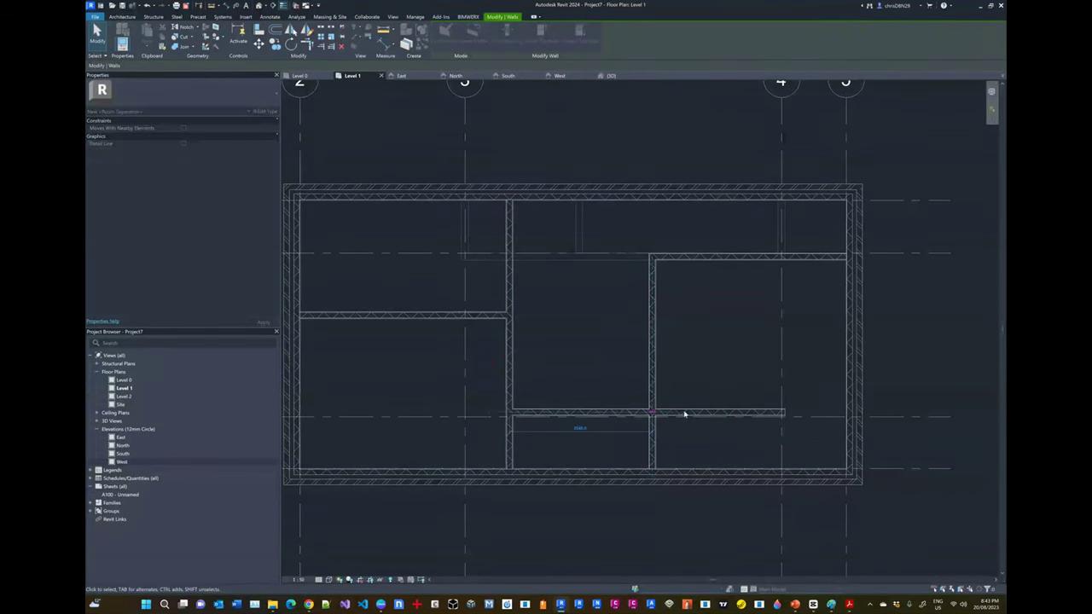
pyautogui.hotkey('alt', 'Tab')
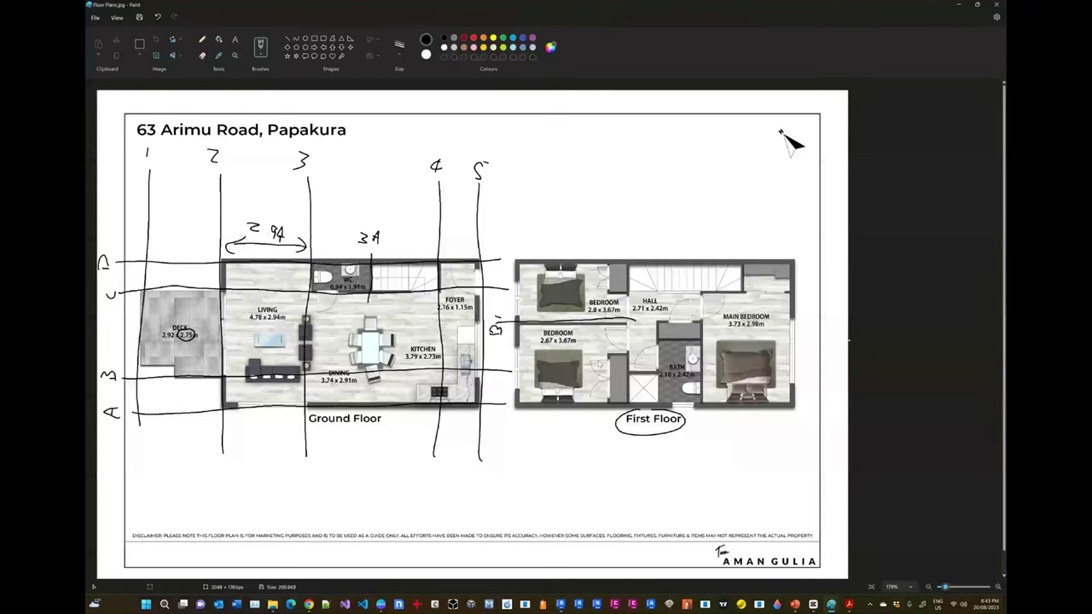
# Compare the Revit interior layout with the Paint reference image, ending on the sketch
pyautogui.hotkey('alt', 'Tab')
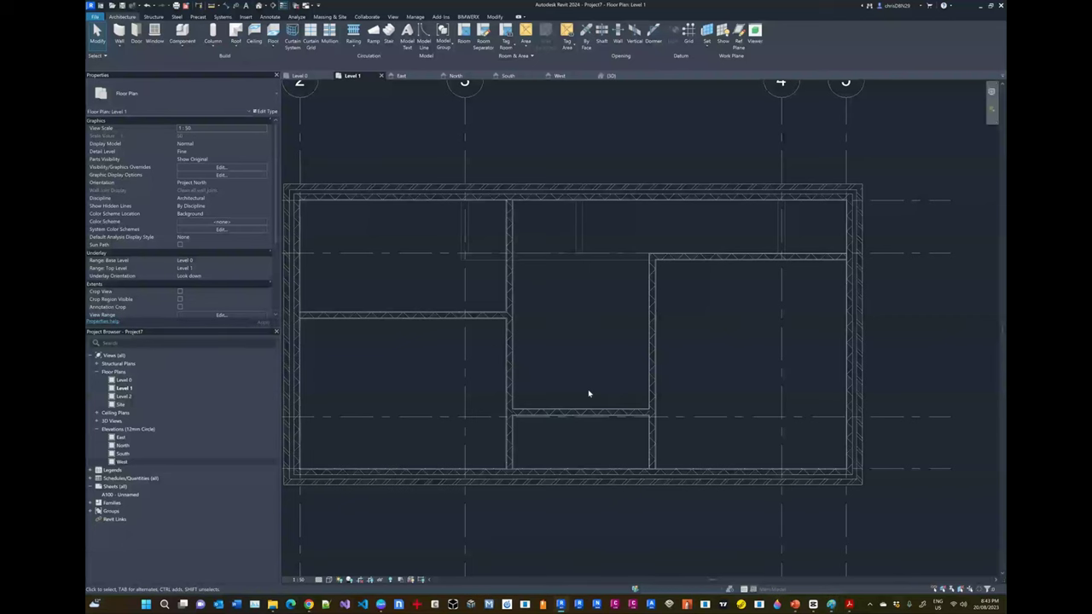
pyautogui.hotkey('alt', 'Tab')
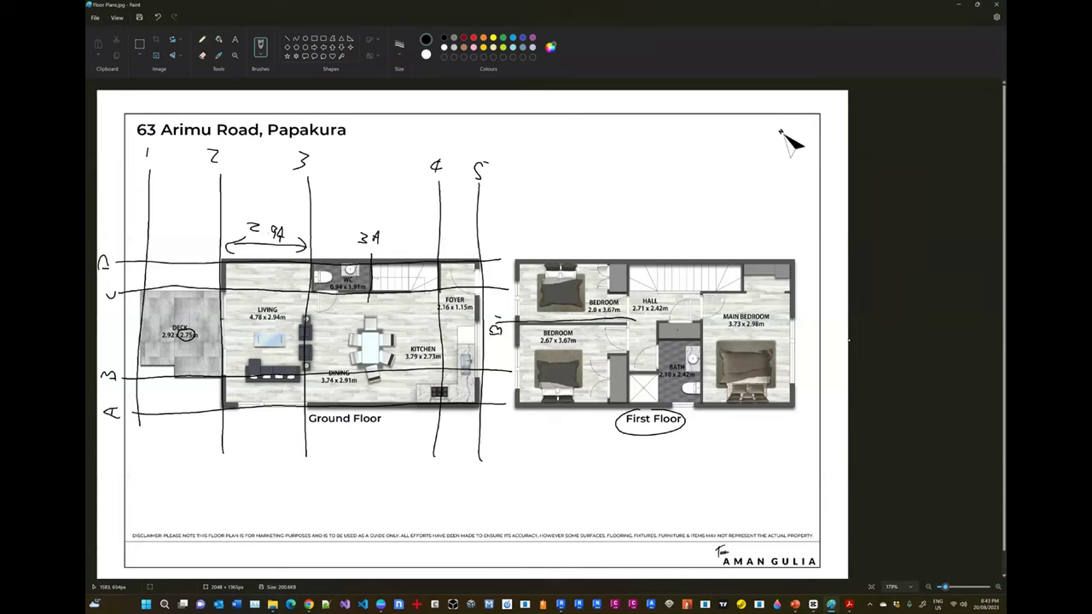
pyautogui.hotkey('alt', 'Tab')
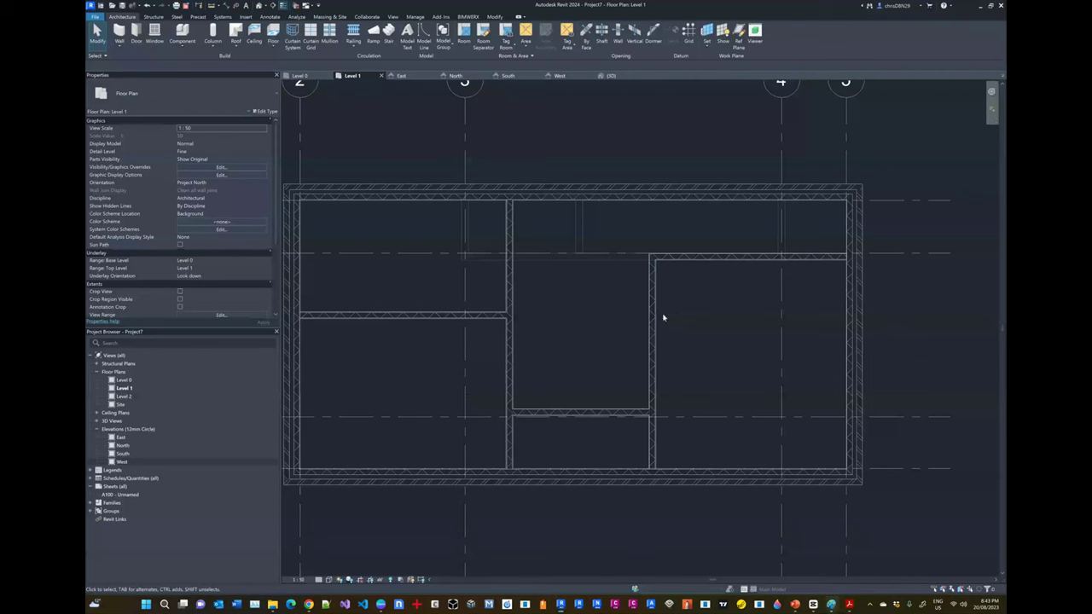
pyautogui.hotkey('alt', 'Tab')
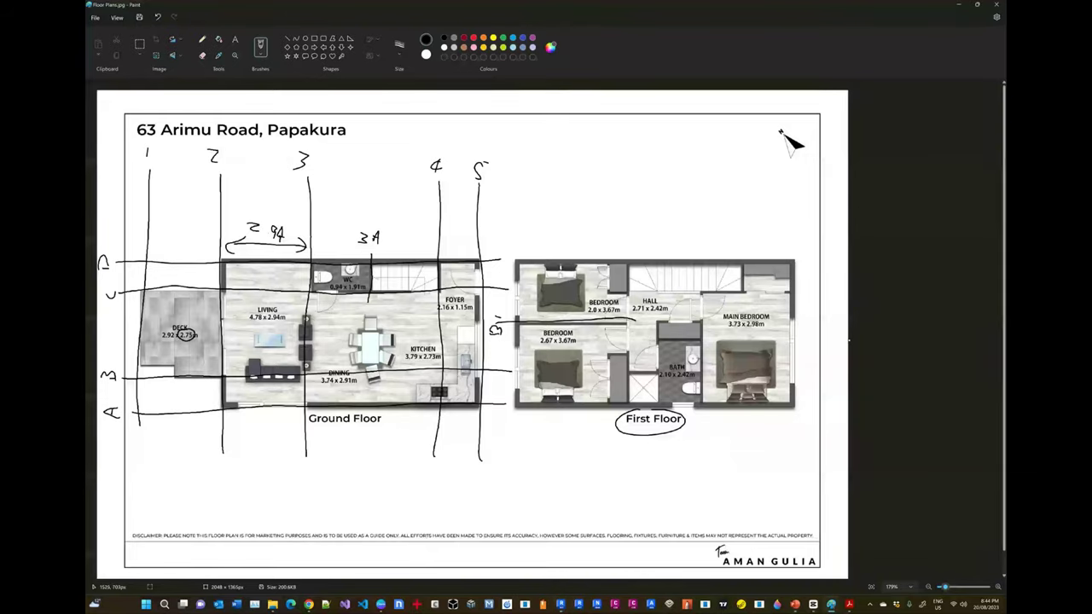
pyautogui.hotkey('alt', 'Tab')
pyautogui.scroll(-3, 617, 375)
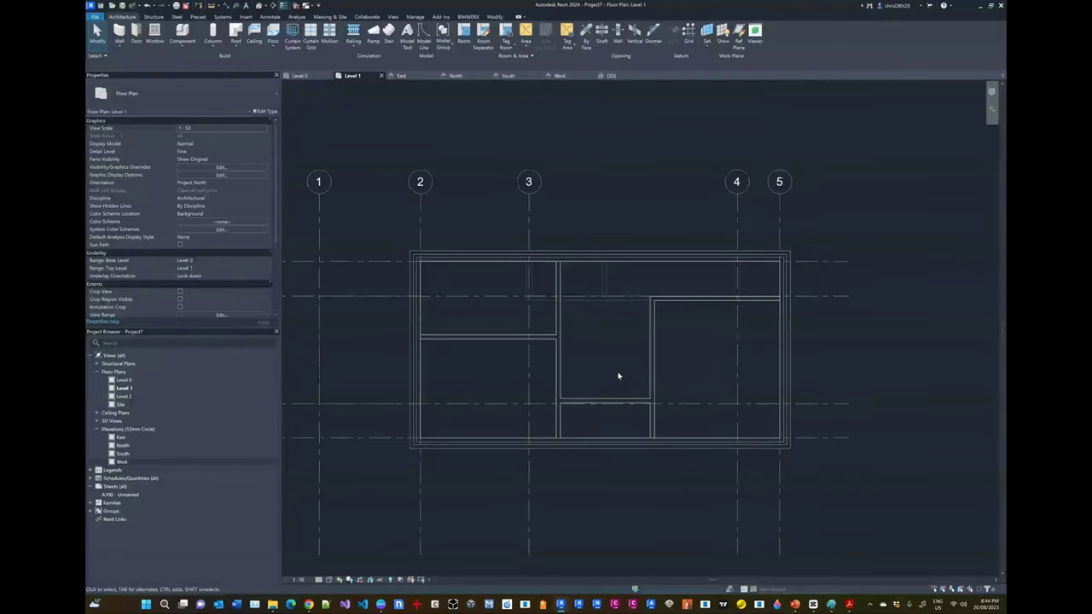
pyautogui.scroll(1, 617, 375)
pyautogui.hotkey('alt', 'Tab')
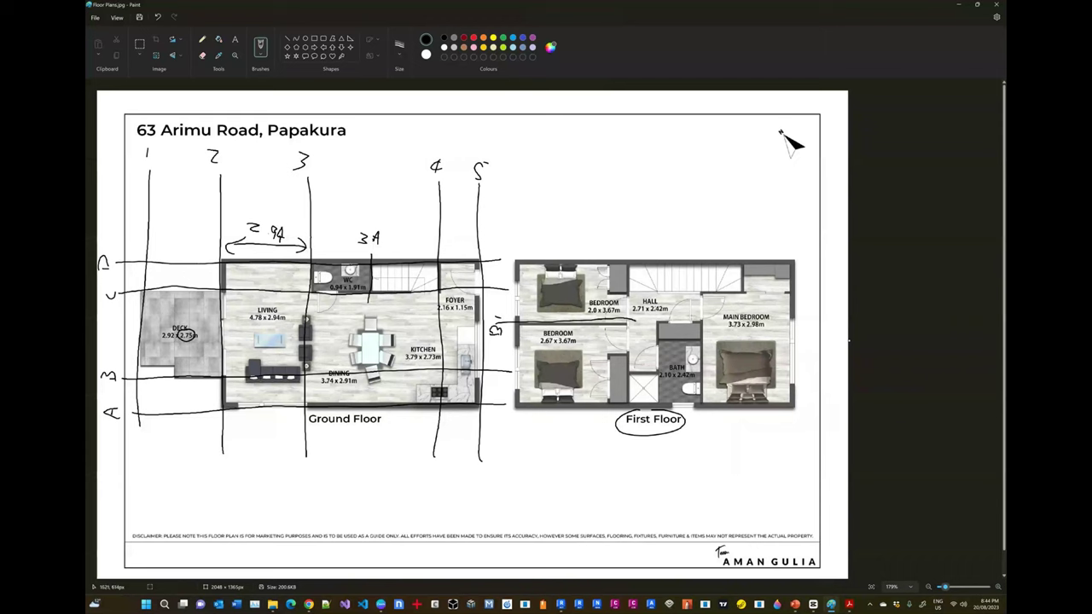
# Draw a vertical detail line along grid 5 on the Level 1 plan
pyautogui.hotkey('alt', 'Tab')
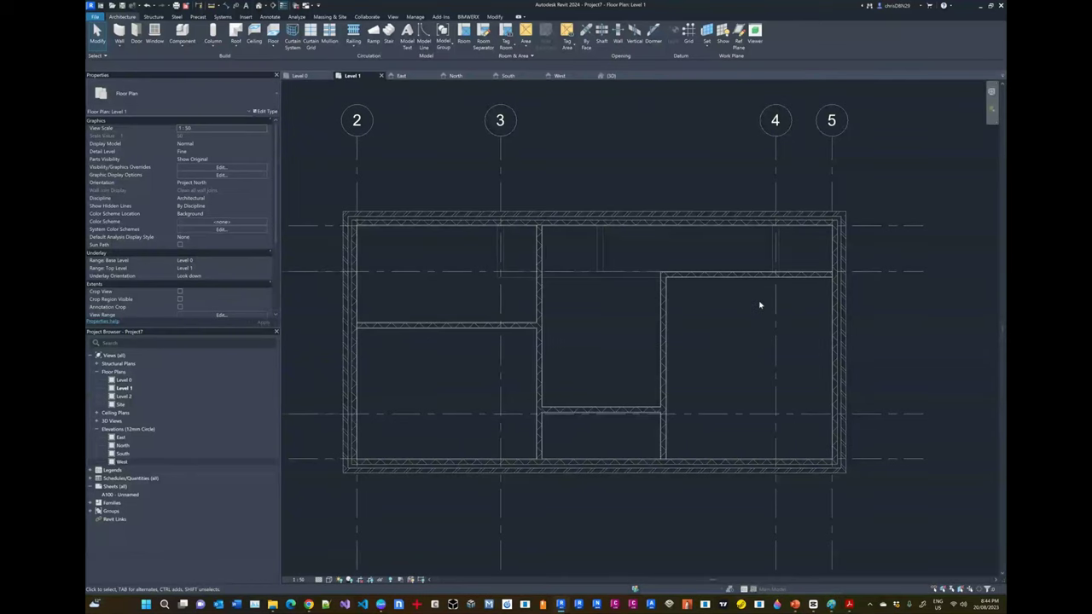
pyautogui.moveTo(760, 305); pyautogui.dragTo(736, 324, button='middle')
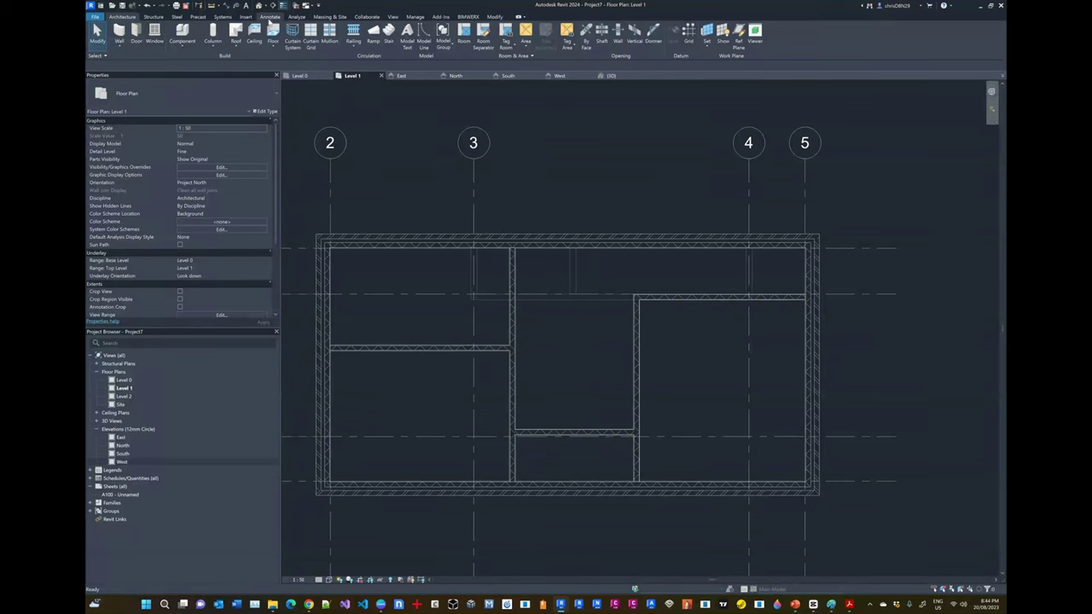
pyautogui.click(270, 16)
pyautogui.click(296, 42)
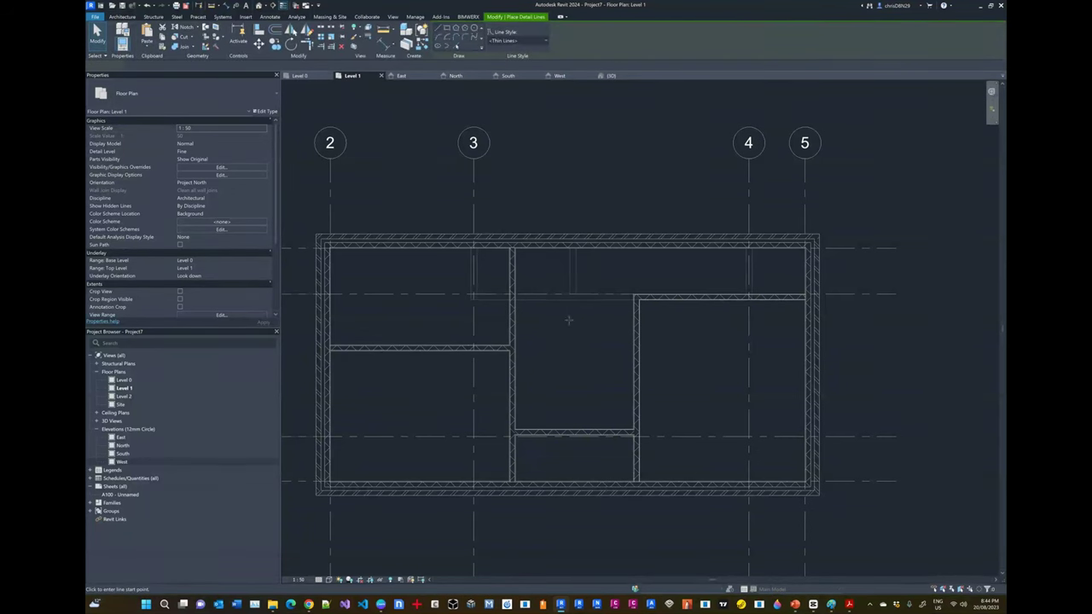
pyautogui.press('Escape')
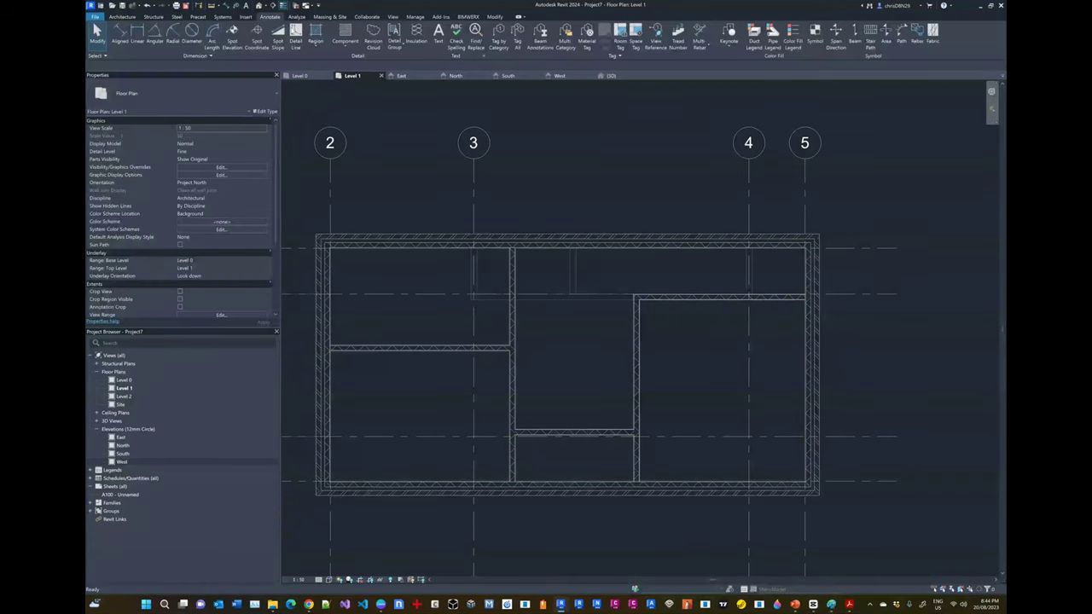
pyautogui.press('d')
pyautogui.press('l')
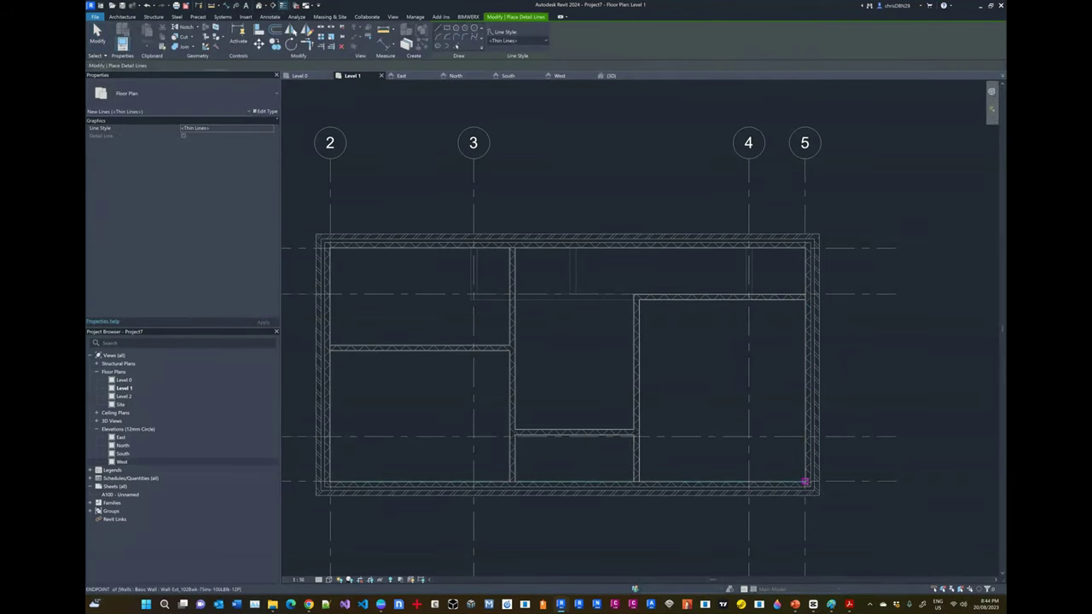
pyautogui.click(805, 482)
pyautogui.click(804, 109)
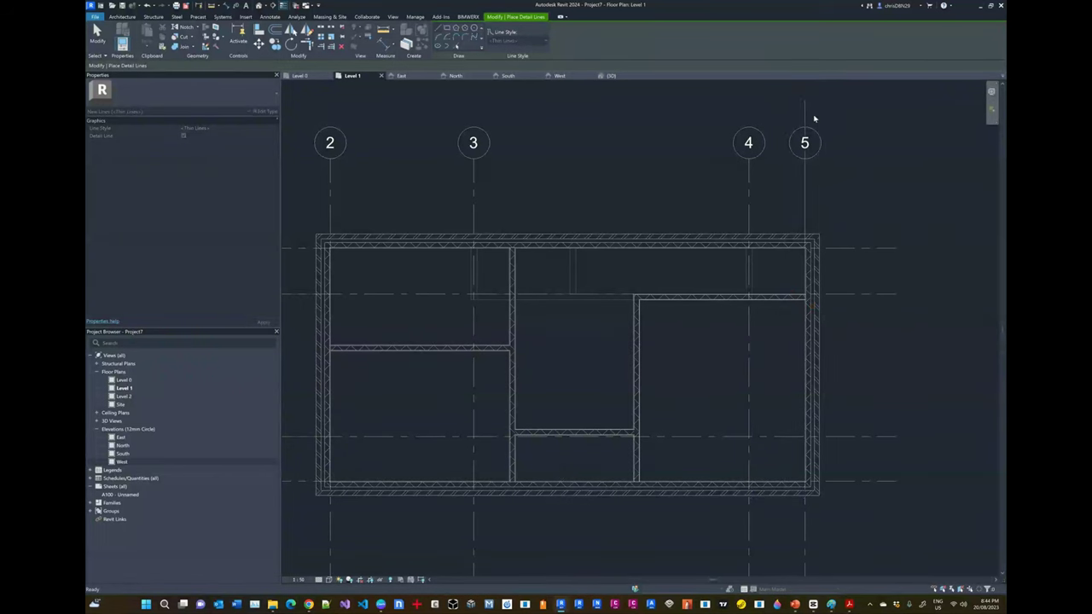
pyautogui.press('Escape')
# Copy the grid 5 detail line 1000 to the left
pyautogui.click(784, 128)
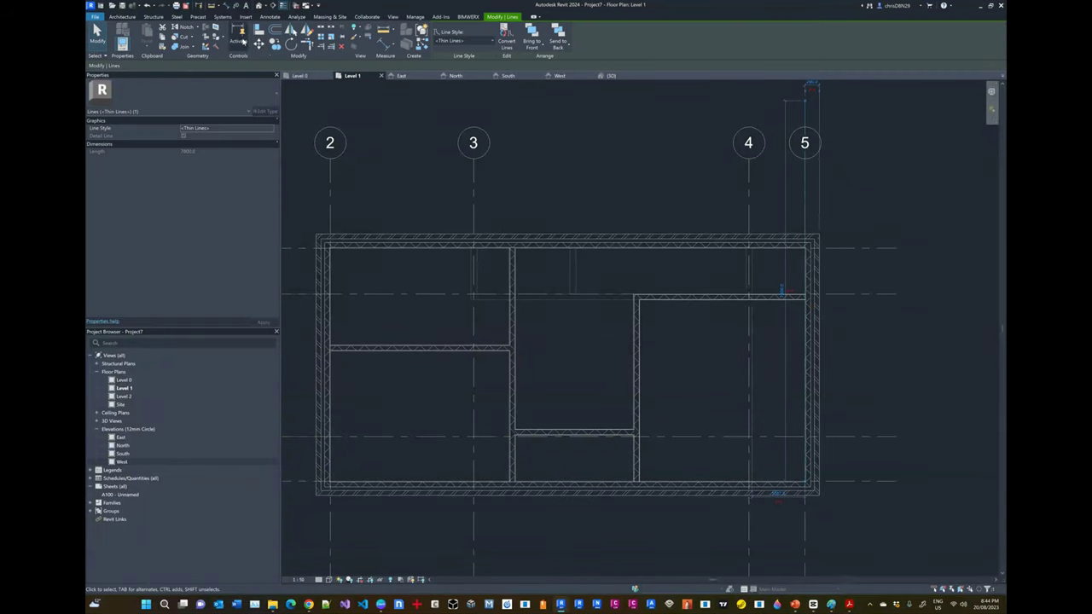
pyautogui.press('c')
pyautogui.press('o')
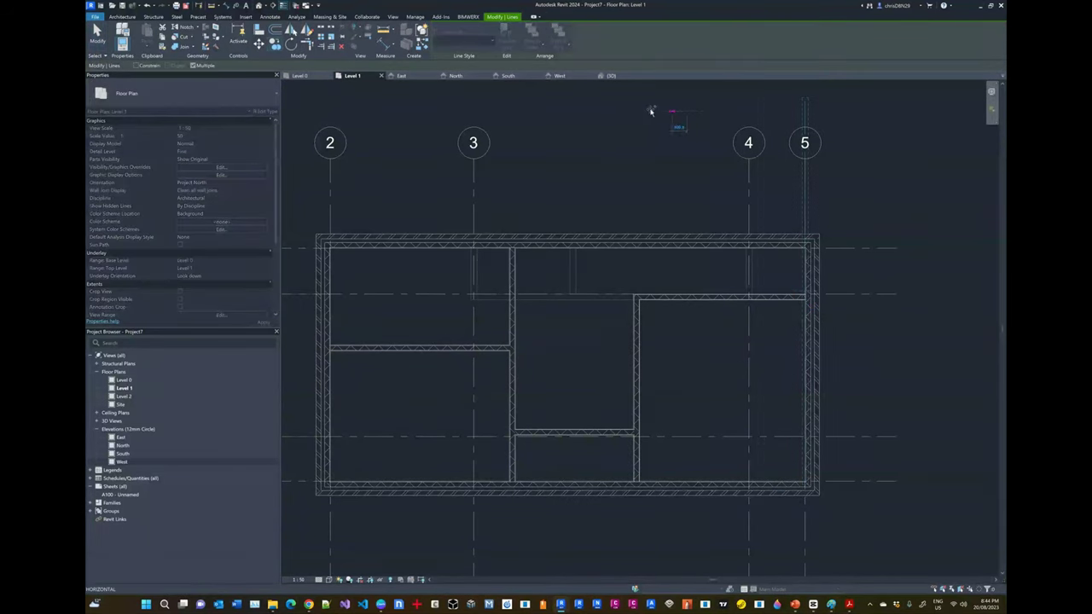
pyautogui.hotkey('alt', 'Tab')
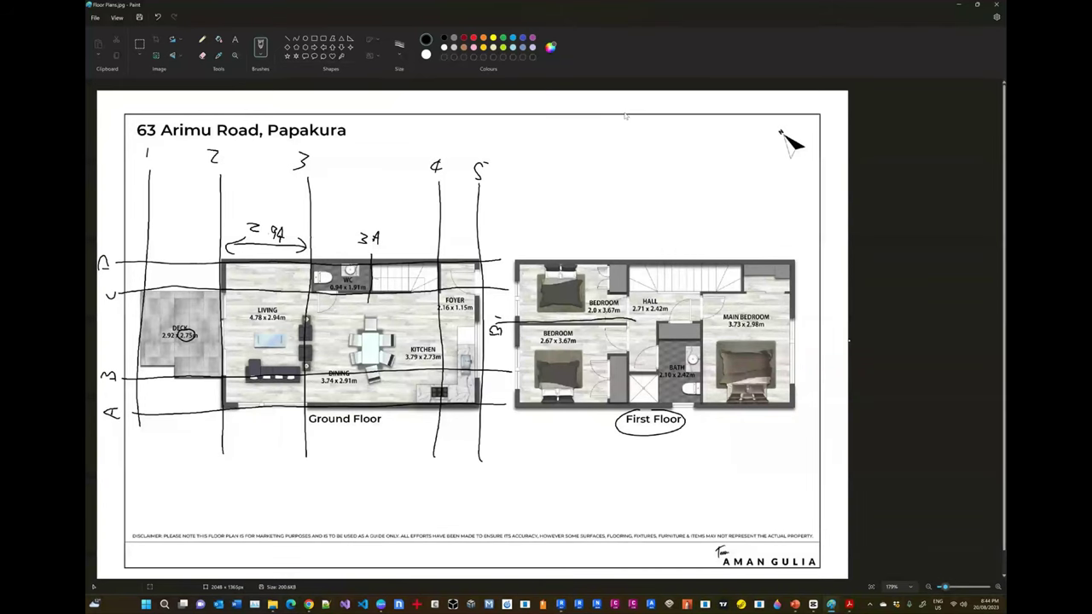
pyautogui.hotkey('alt', 'Tab')
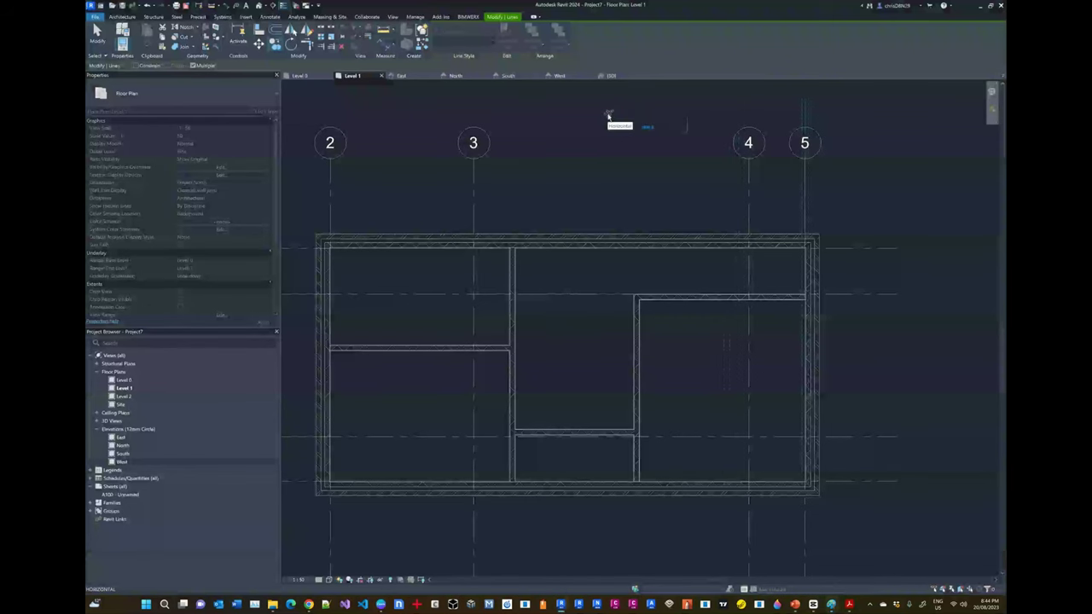
pyautogui.click(608, 115)
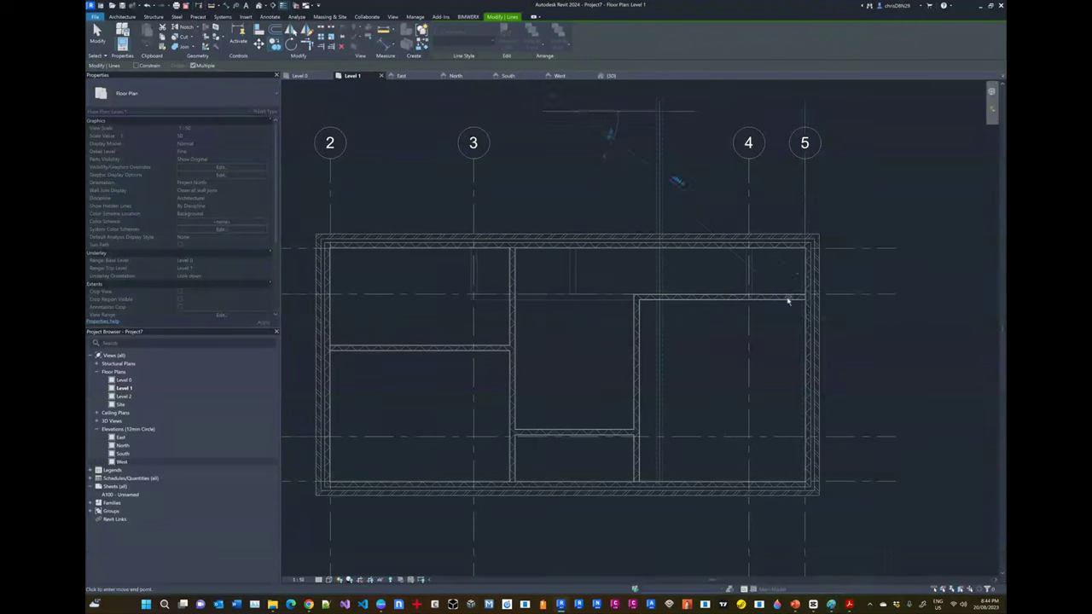
pyautogui.hotkey('alt', 'Tab')
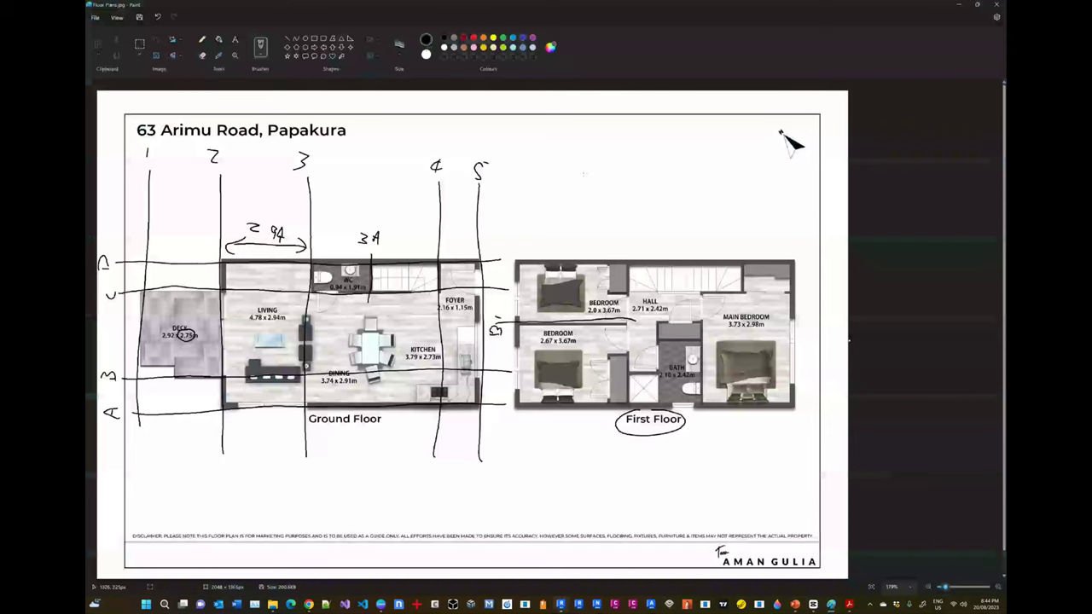
pyautogui.hotkey('alt', 'Tab')
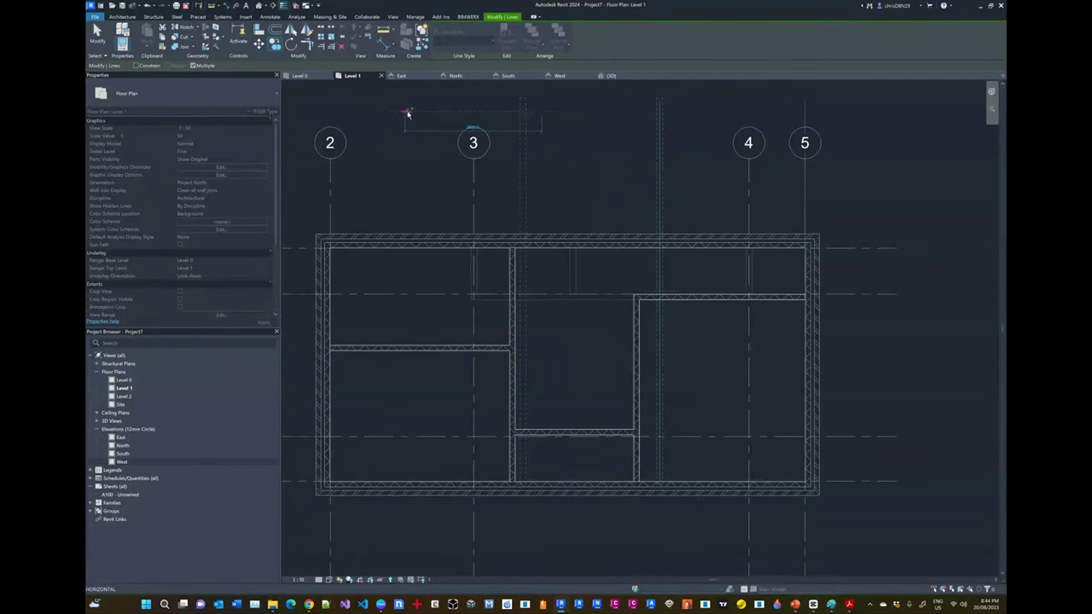
pyautogui.write('1000')
pyautogui.press('Return')
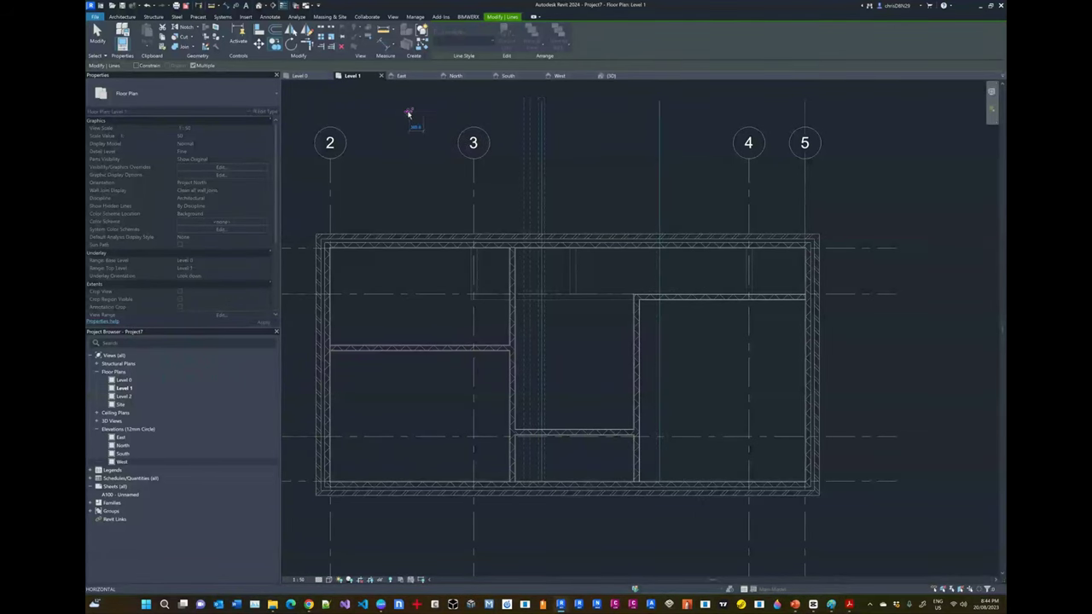
pyautogui.press('Escape')
pyautogui.press('Escape')
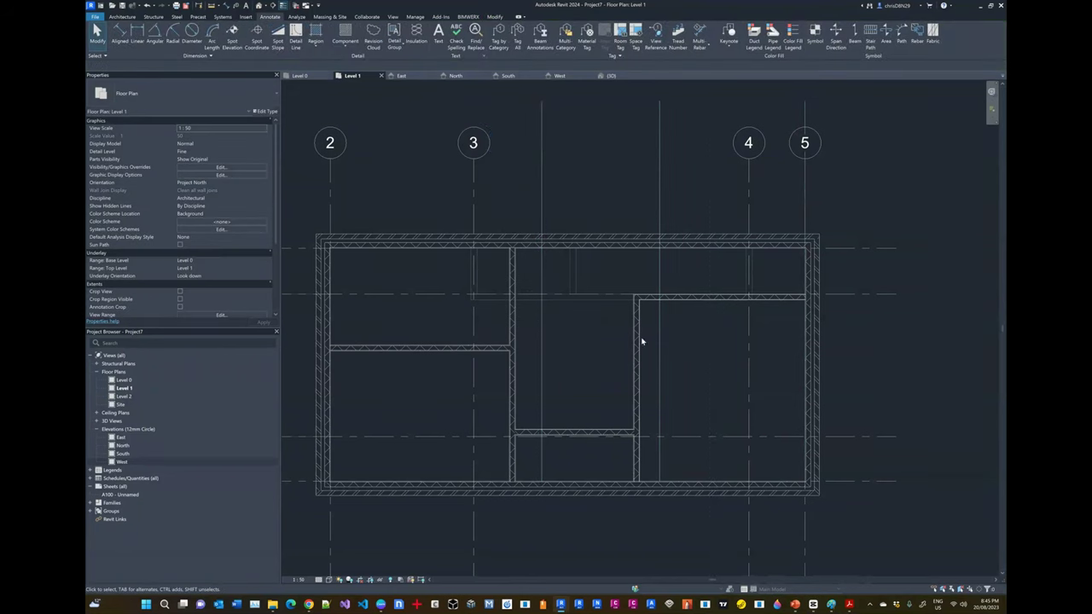
# Move the interior wall beside the large right-hand room rightwards onto the guide line
pyautogui.click(640, 341)
pyautogui.scroll(3, 693, 387)
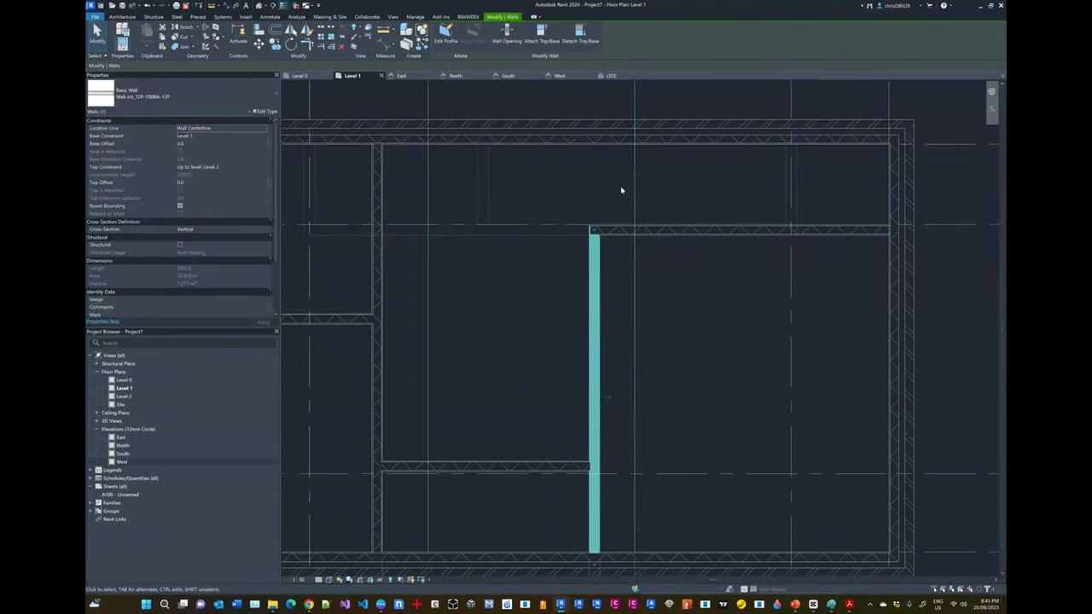
pyautogui.click(259, 43)
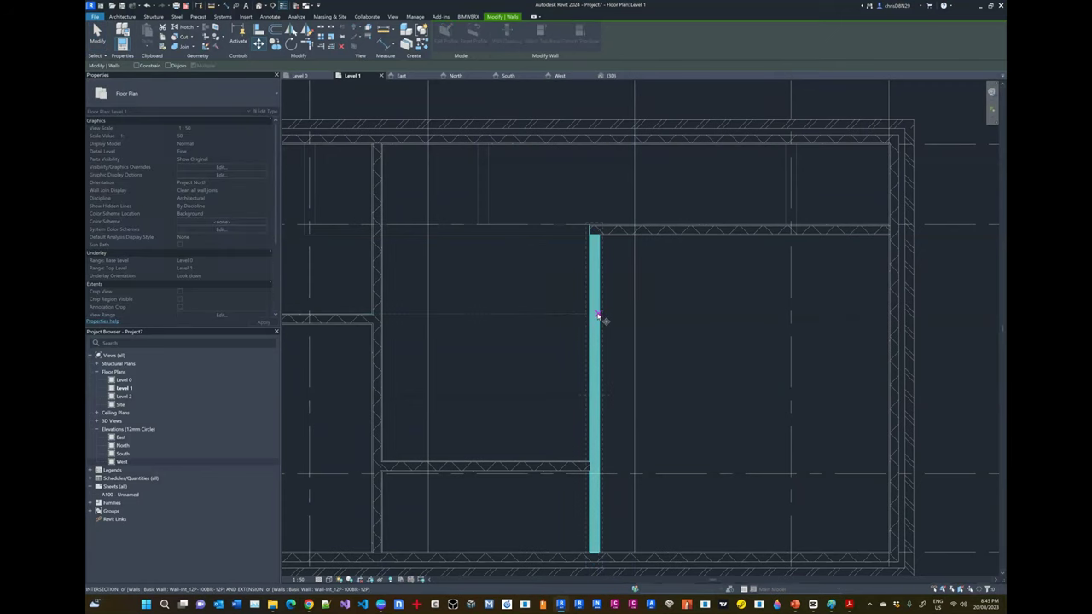
pyautogui.scroll(5, 598, 317)
pyautogui.click(599, 313)
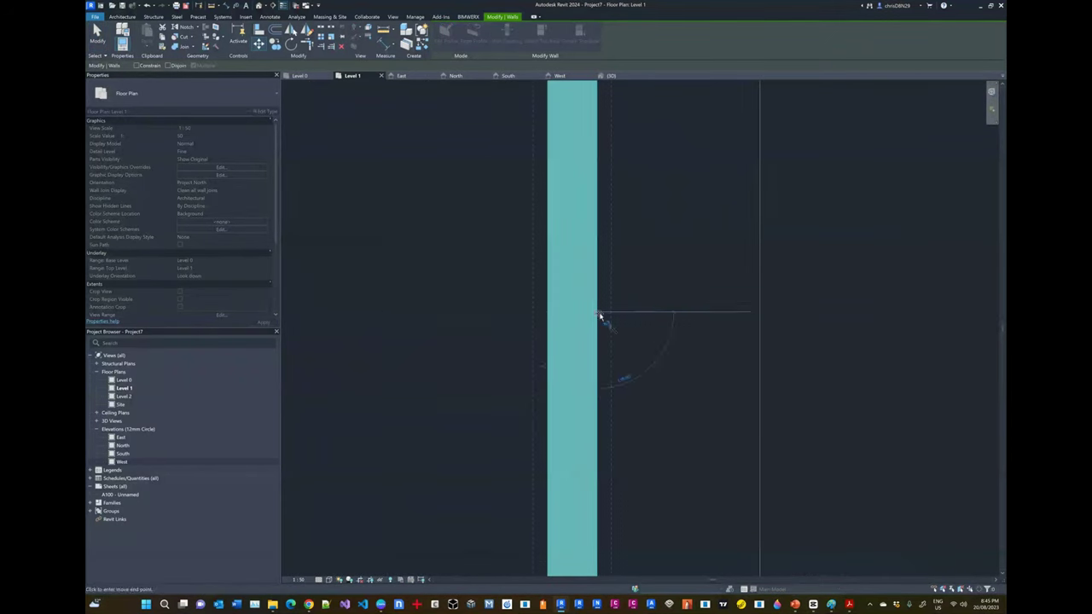
pyautogui.click(751, 315)
pyautogui.scroll(-4, 679, 319)
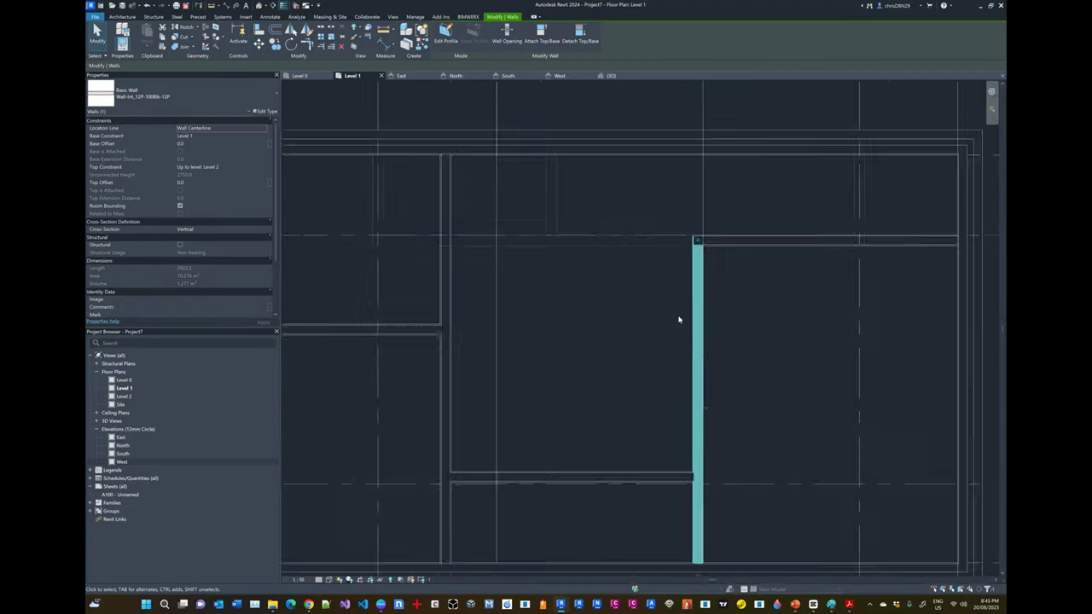
pyautogui.scroll(-2, 679, 319)
pyautogui.press('Escape')
pyautogui.hotkey('alt', 'Tab')
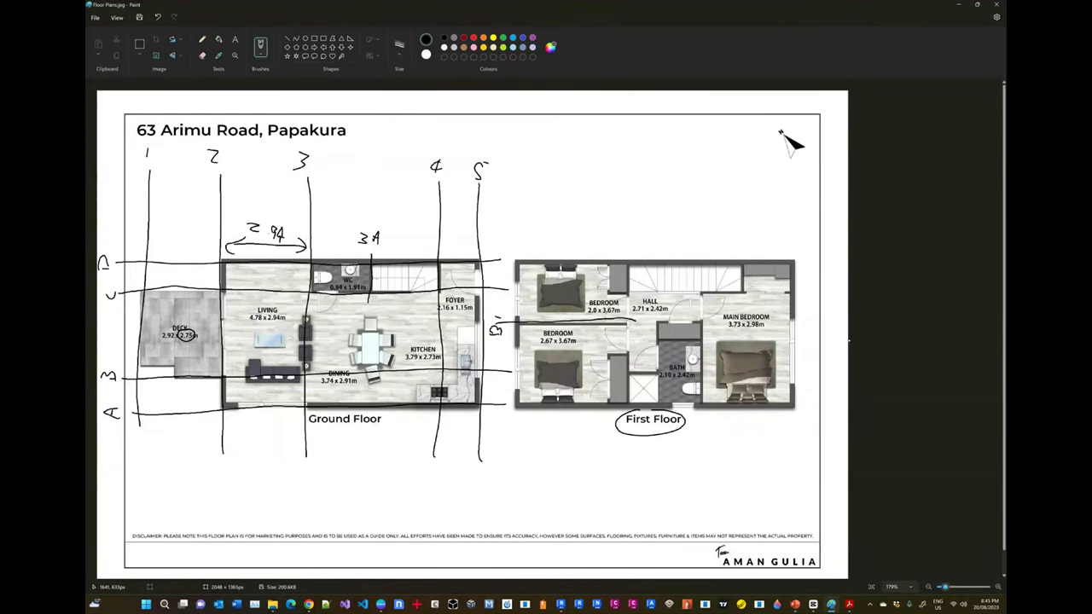
# Measure the 2420 gap between the two guide lines with a temporary aligned dimension
pyautogui.hotkey('alt', 'Tab')
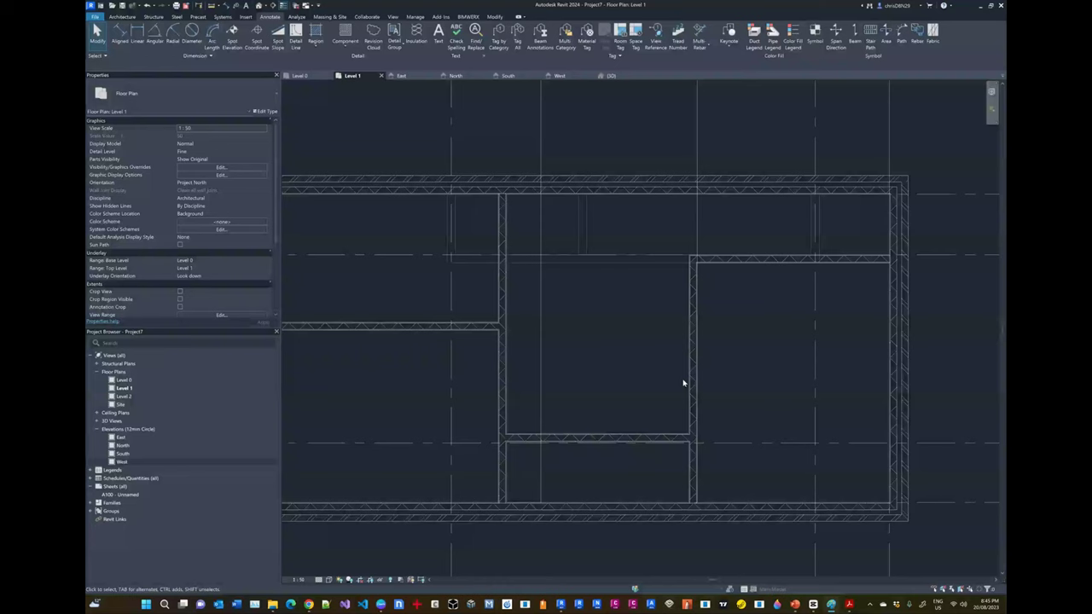
pyautogui.scroll(-2, 665, 350)
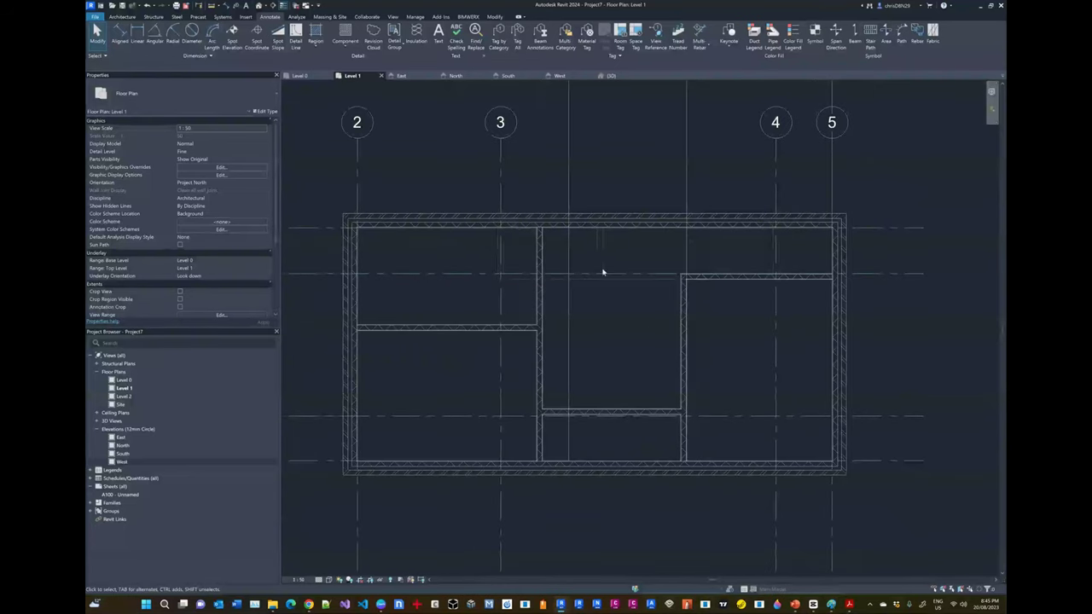
pyautogui.scroll(-1, 640, 322)
pyautogui.scroll(2, 648, 311)
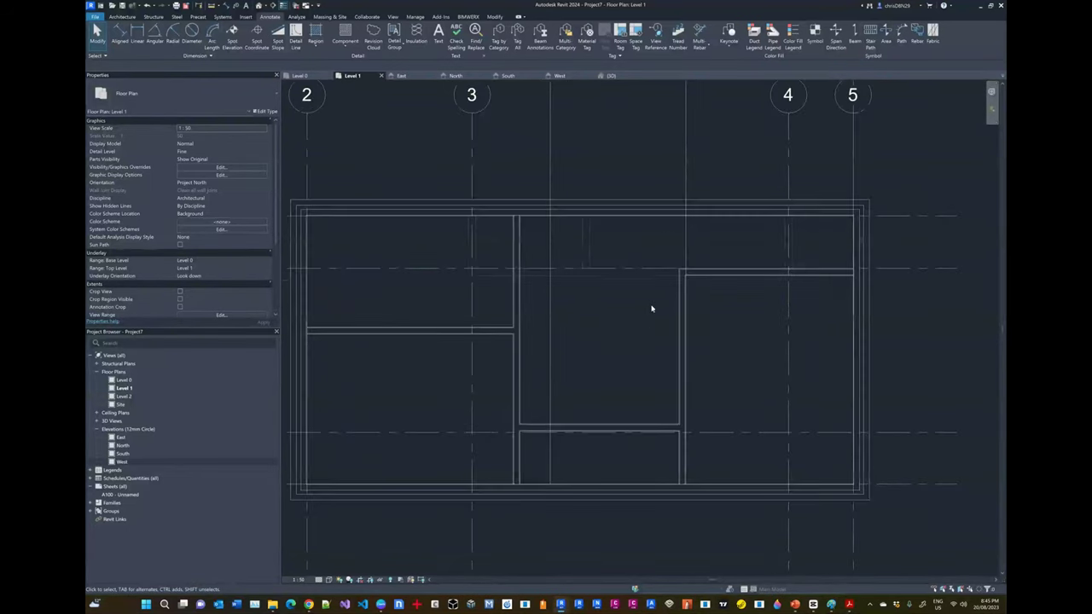
pyautogui.scroll(1, 603, 234)
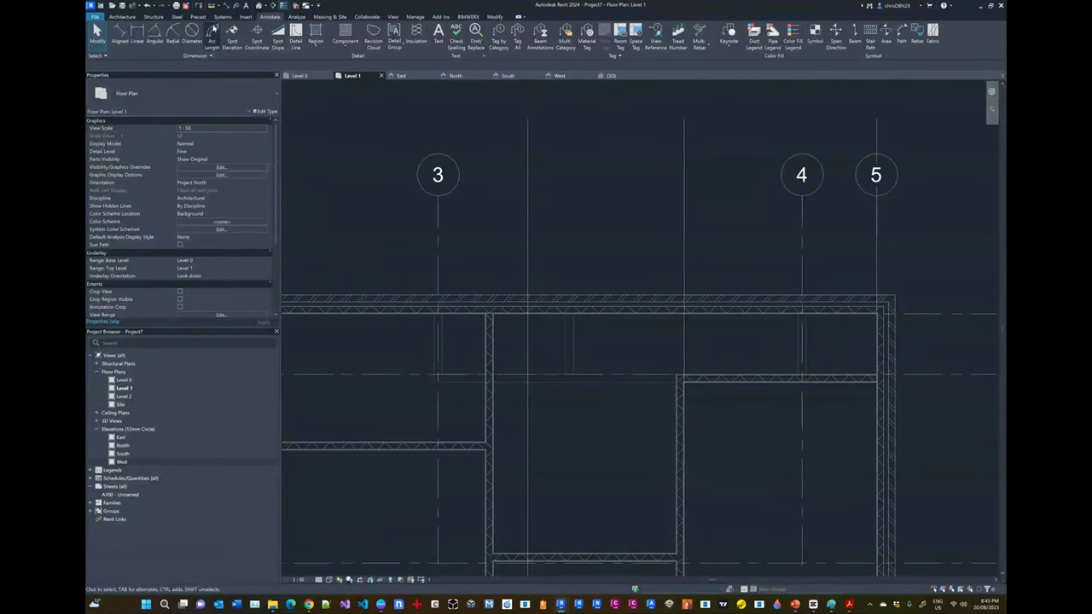
pyautogui.click(119, 34)
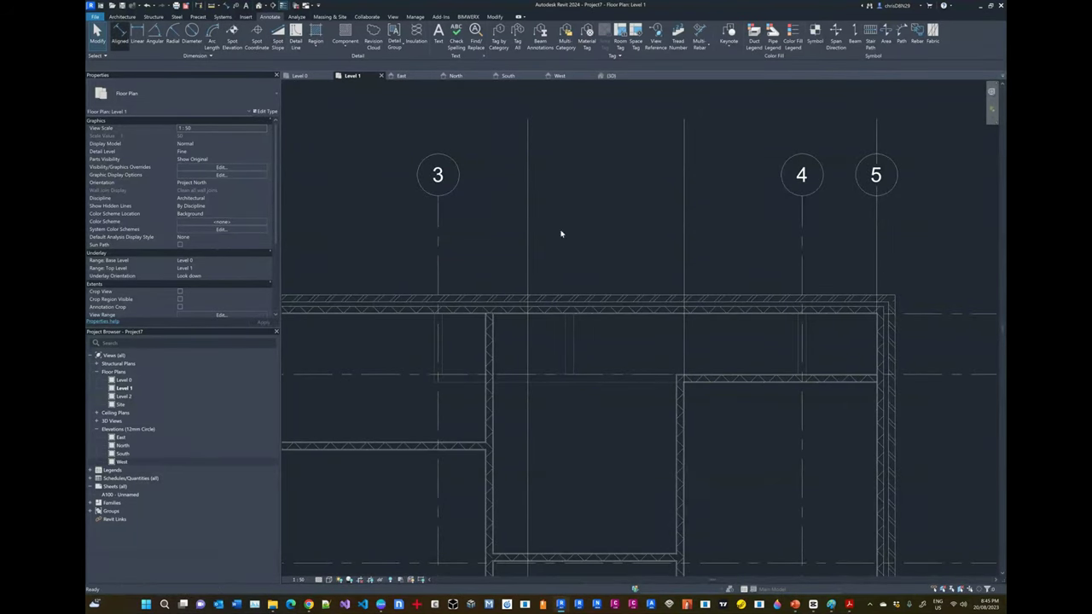
pyautogui.click(690, 210)
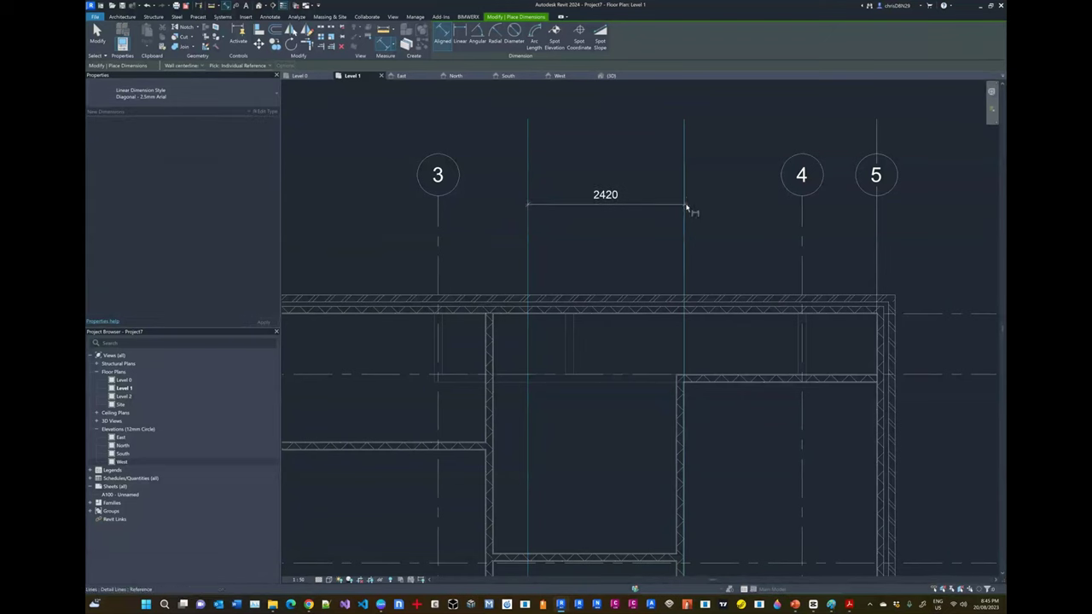
pyautogui.press('Escape')
pyautogui.hotkey('alt', 'Tab')
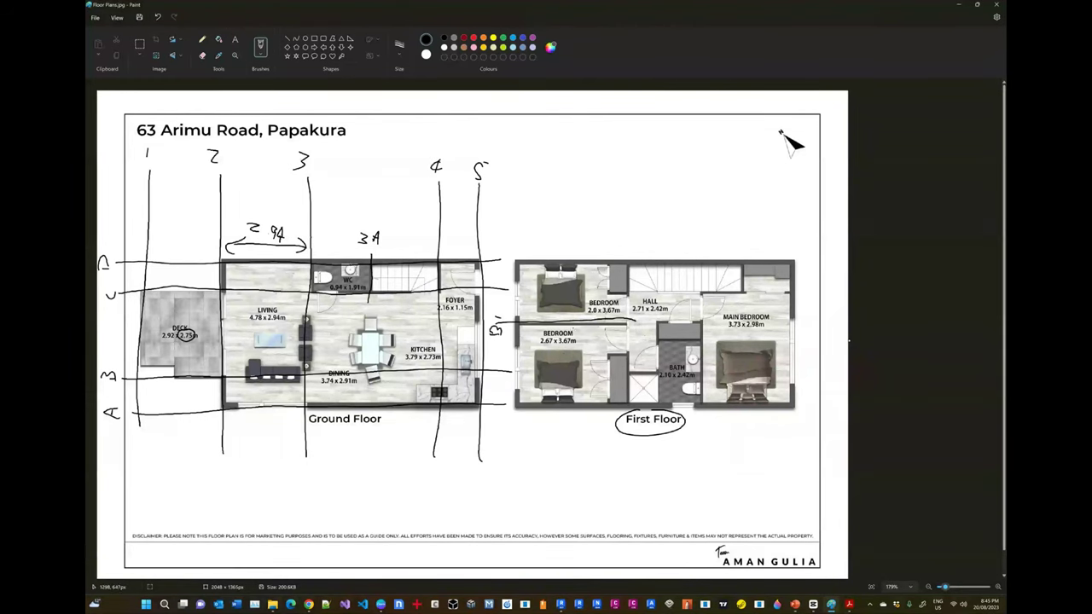
pyautogui.hotkey('alt', 'Tab')
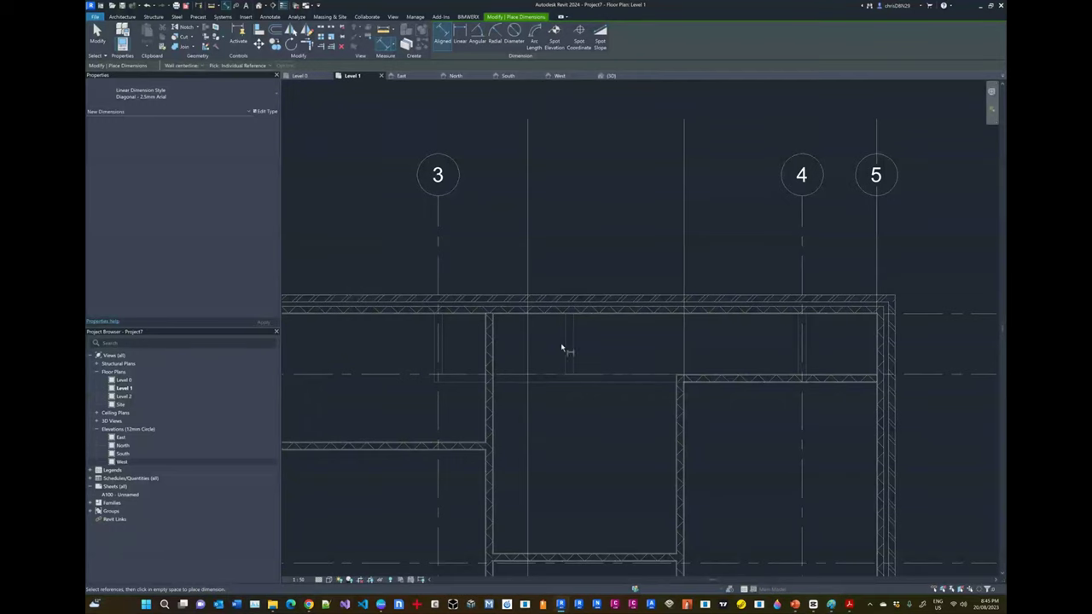
pyautogui.scroll(-4, 560, 349)
pyautogui.scroll(3, 632, 365)
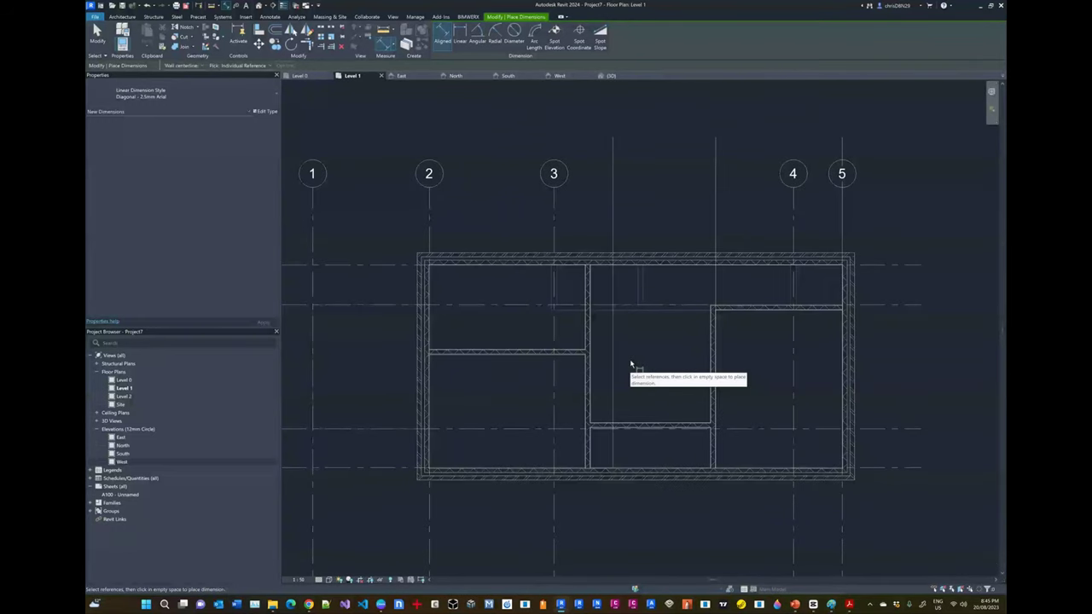
pyautogui.press('Escape')
# Compare the Paint floor-plan sketch with the Revit Level 1 plan, ending back in Revit
pyautogui.hotkey('alt', 'Tab')
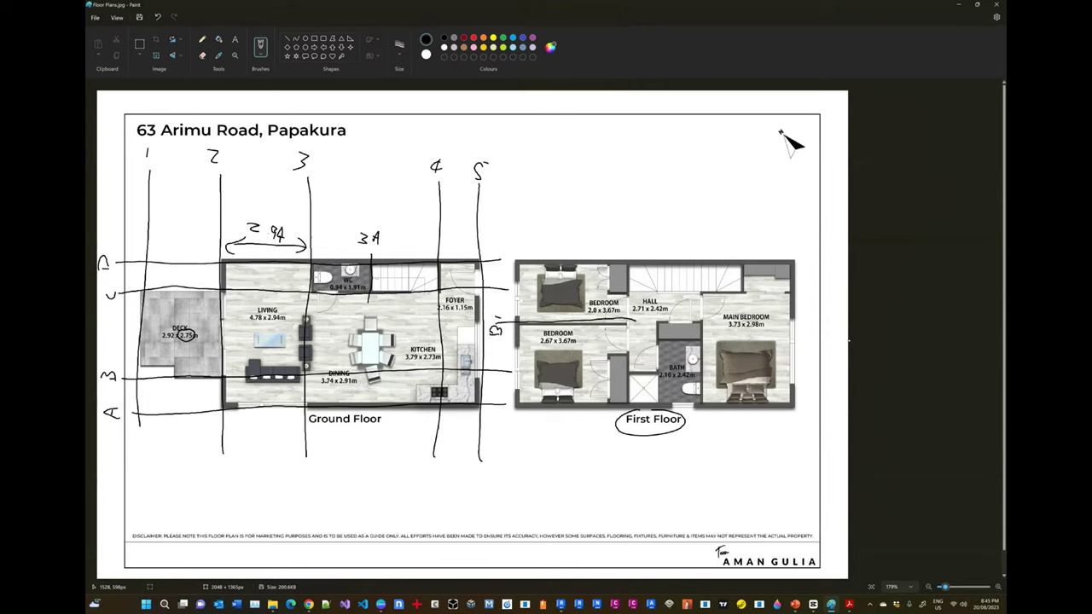
pyautogui.hotkey('alt', 'Tab')
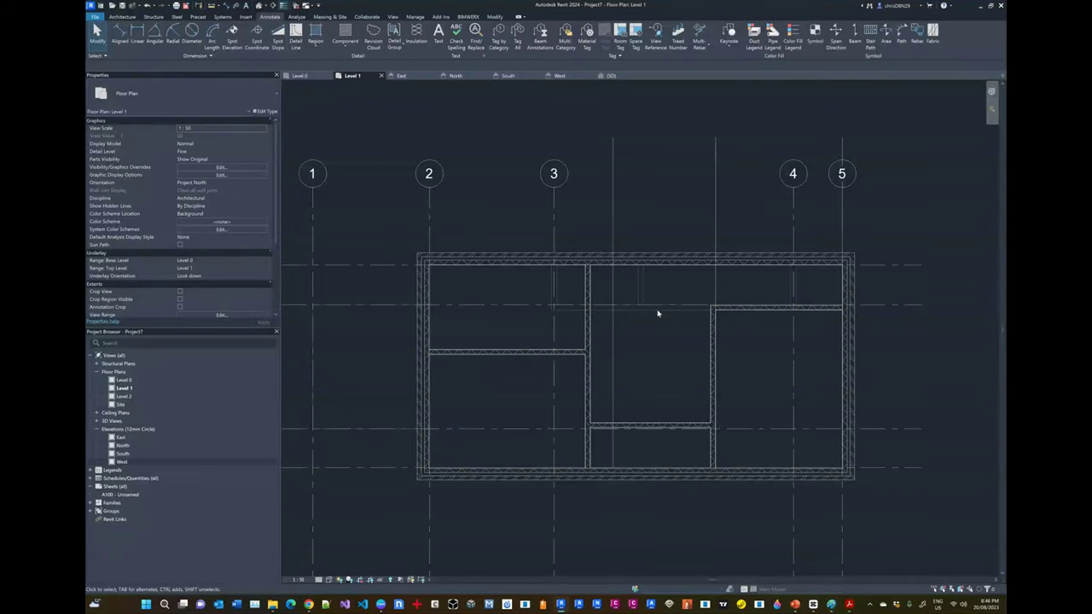
pyautogui.hotkey('alt', 'Tab')
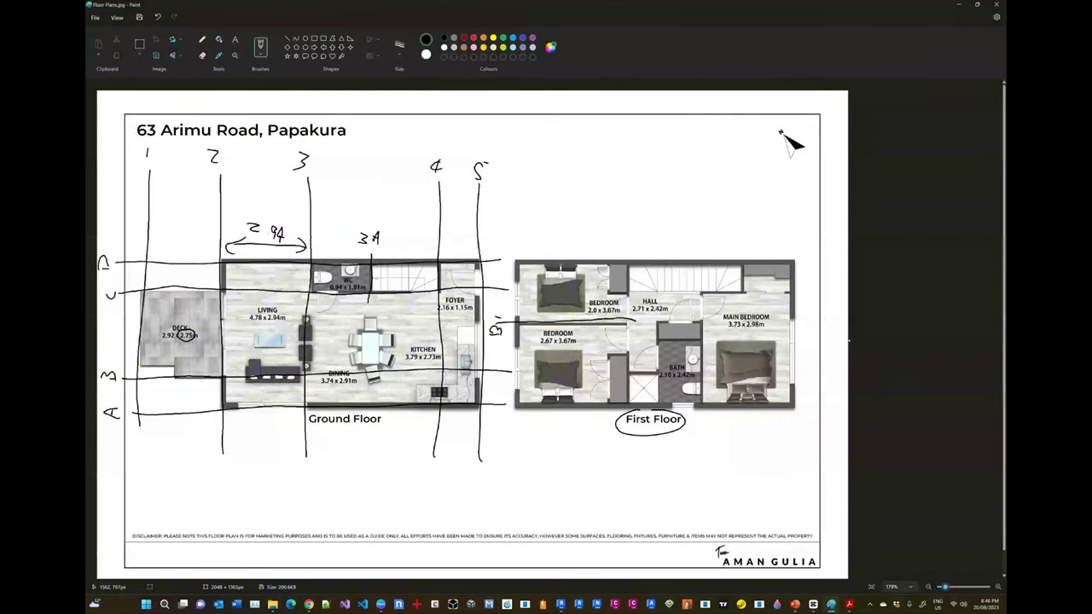
pyautogui.hotkey('alt', 'Tab')
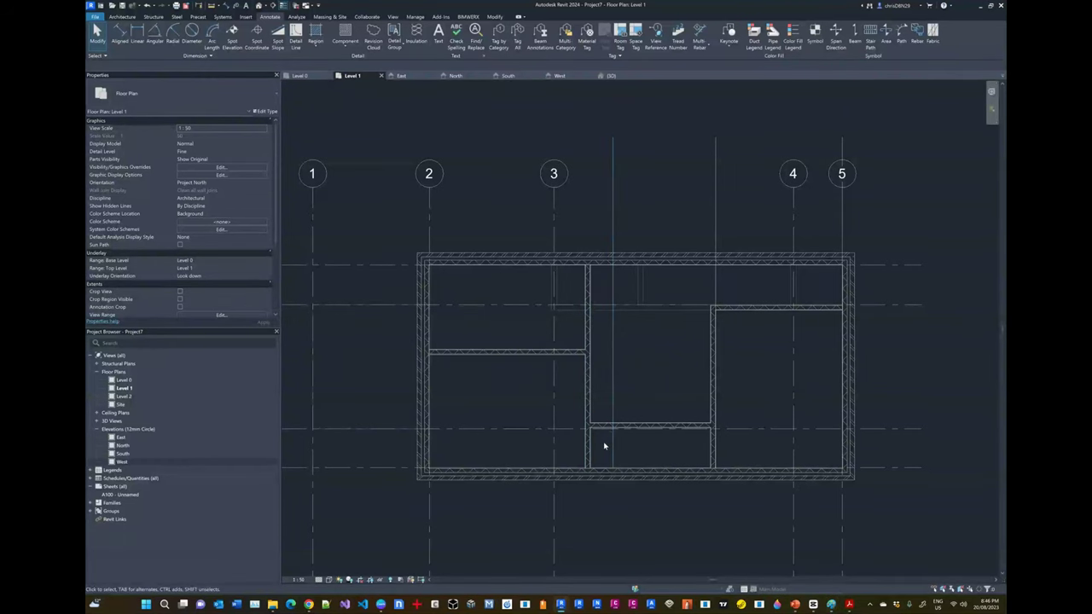
pyautogui.hotkey('alt', 'Tab')
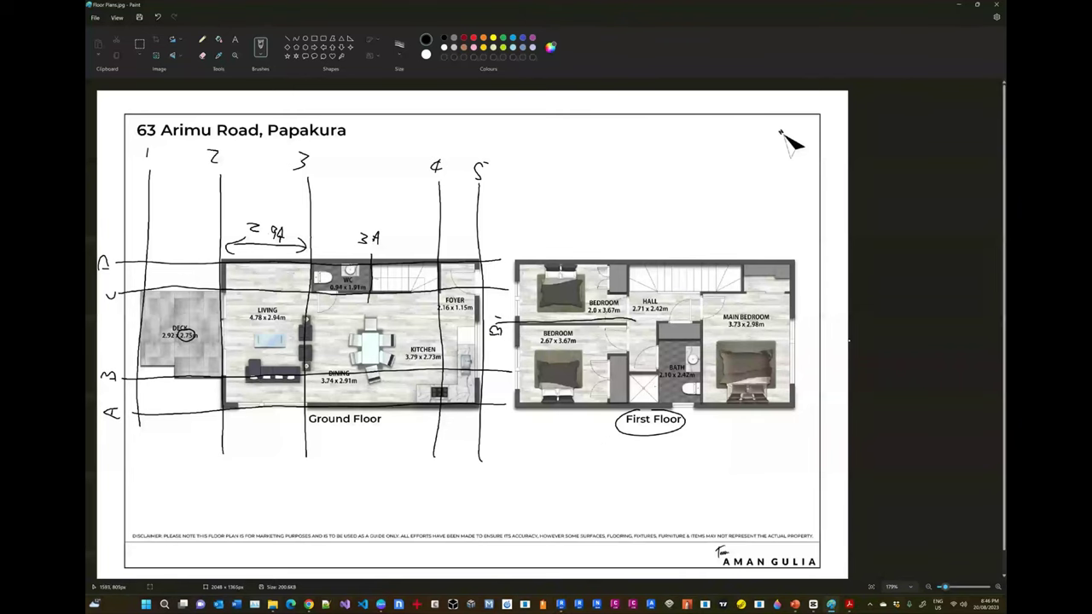
pyautogui.hotkey('alt', 'Tab')
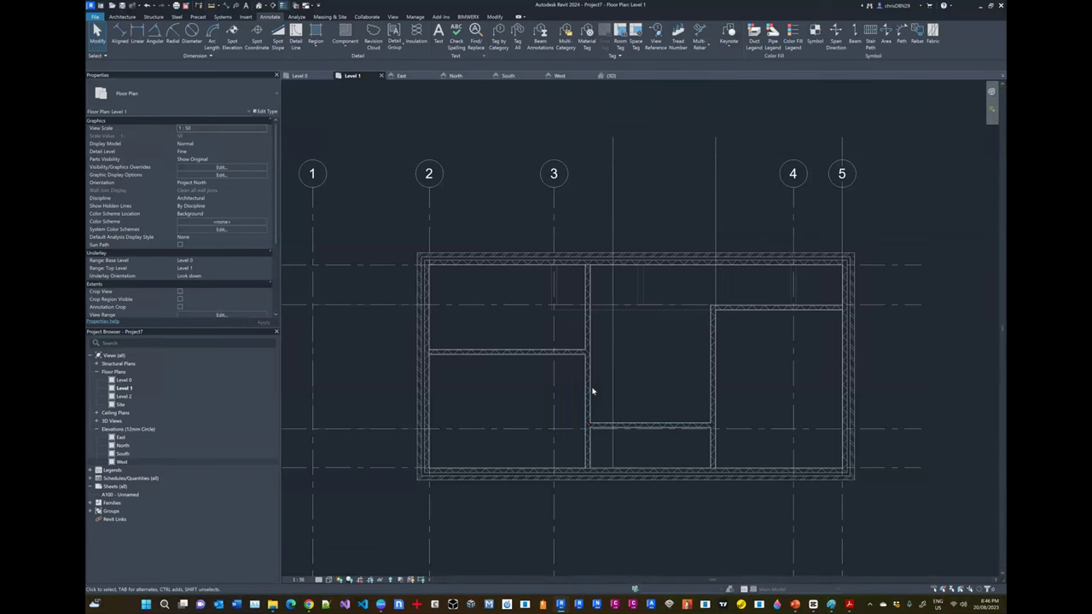
# Delete the old guide lines and draw a new vertical detail line near grid 3
pyautogui.moveTo(668, 402); pyautogui.dragTo(649, 393, button='middle')
pyautogui.click(700, 187)
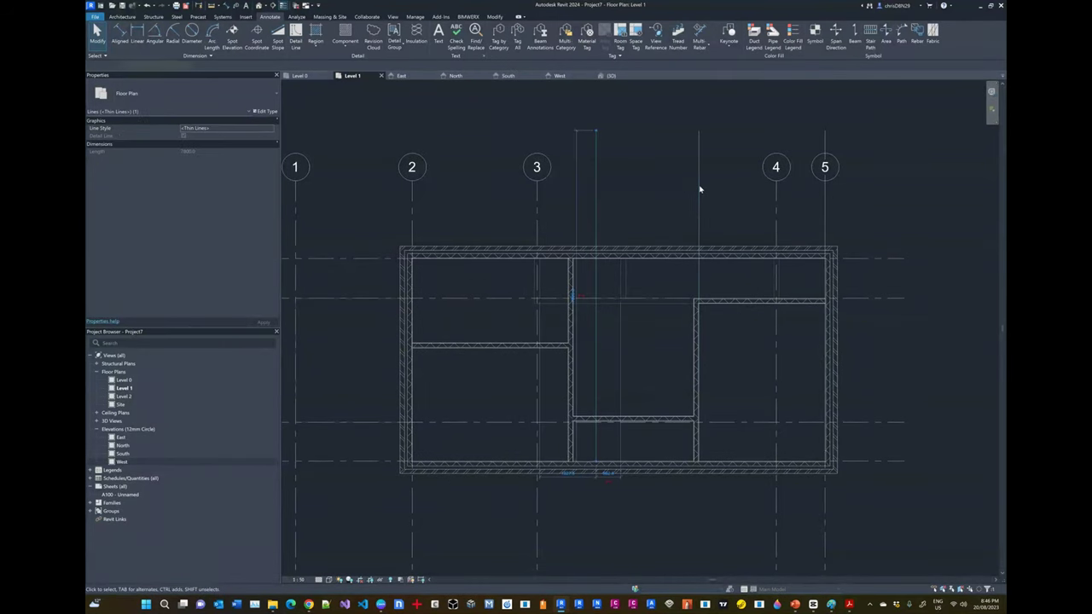
pyautogui.press('Delete')
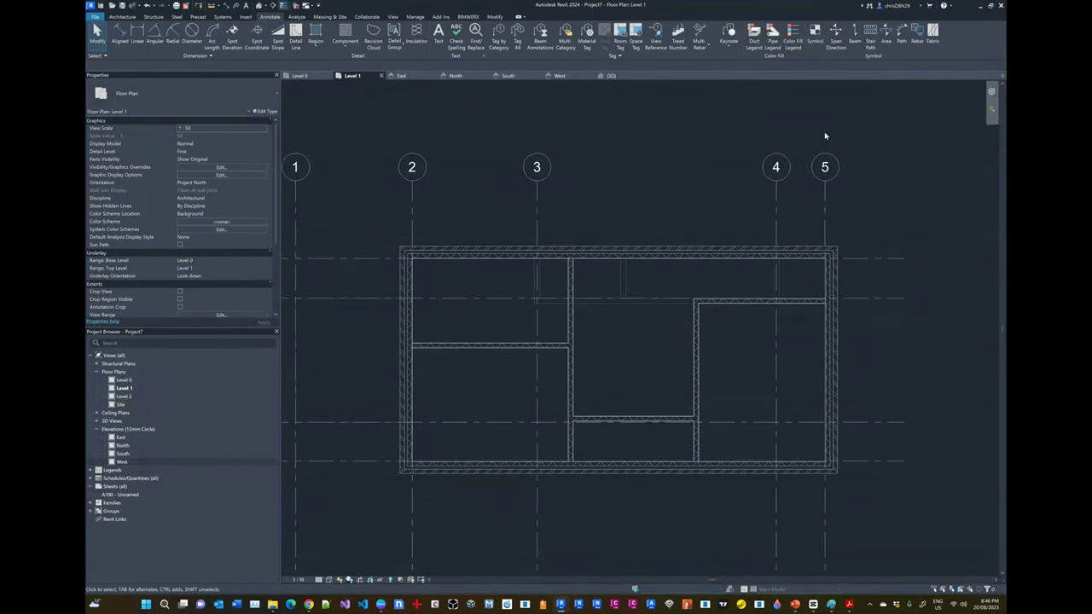
pyautogui.click(295, 34)
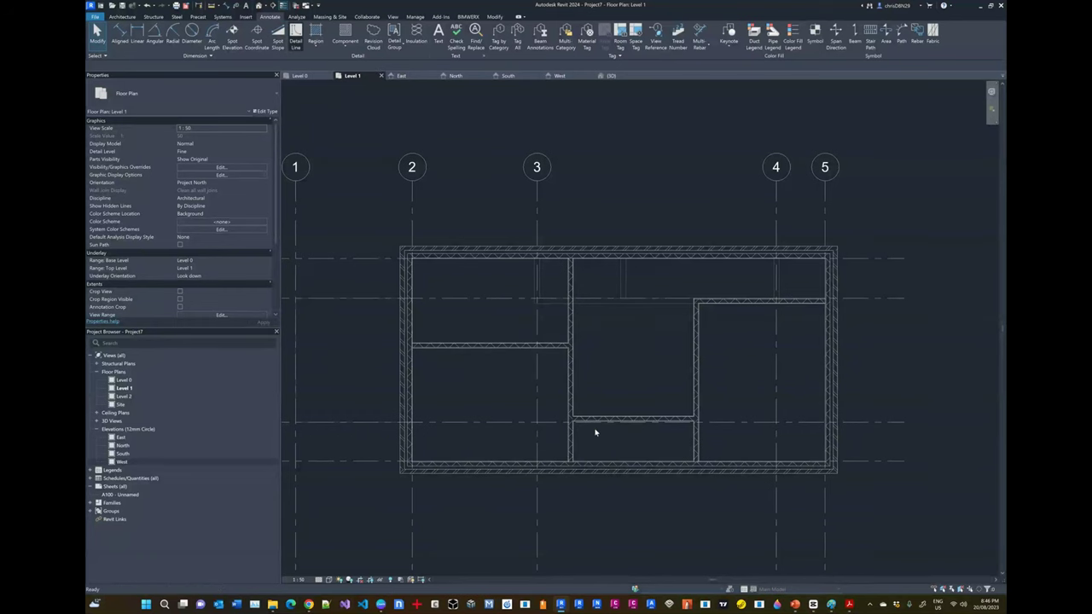
pyautogui.scroll(4, 576, 458)
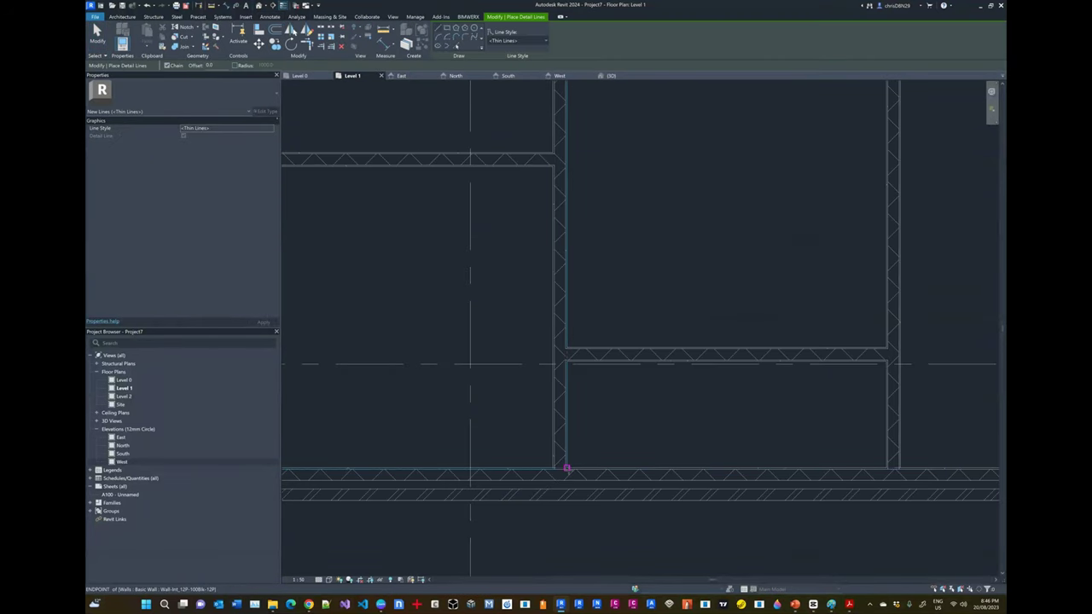
pyautogui.scroll(-4, 573, 435)
pyautogui.click(566, 486)
pyautogui.click(565, 175)
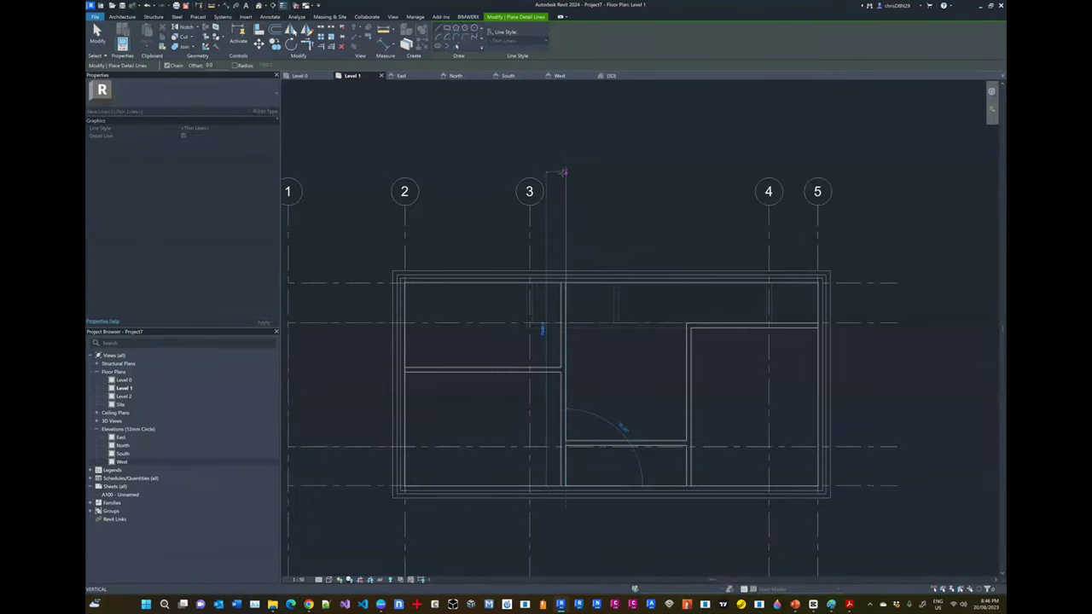
pyautogui.press('Escape')
# Copy the new grid 3 guide line 800 to the right
pyautogui.click(567, 184)
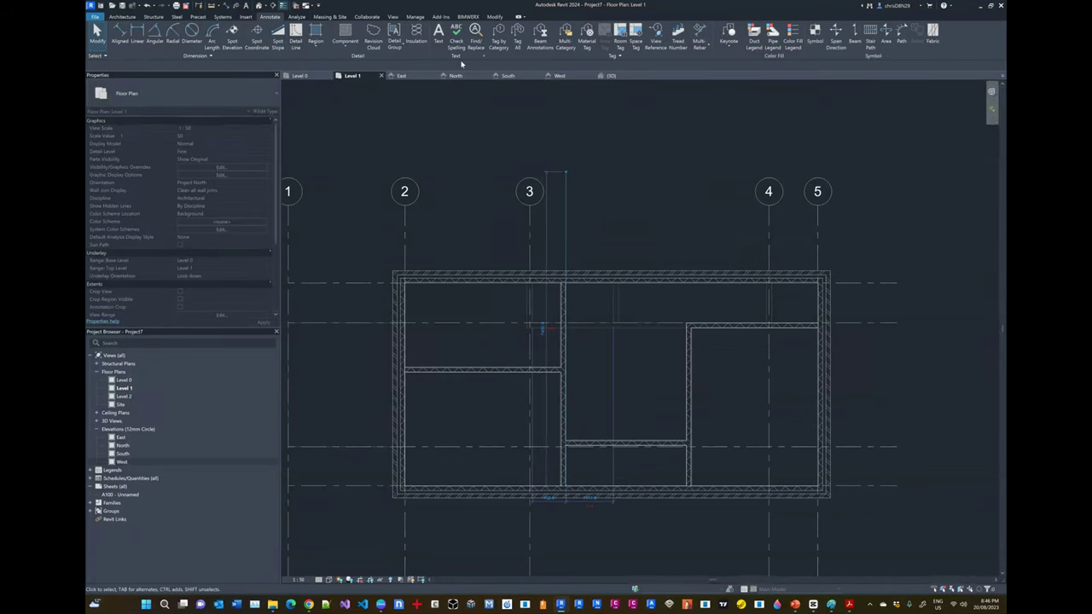
pyautogui.click(275, 45)
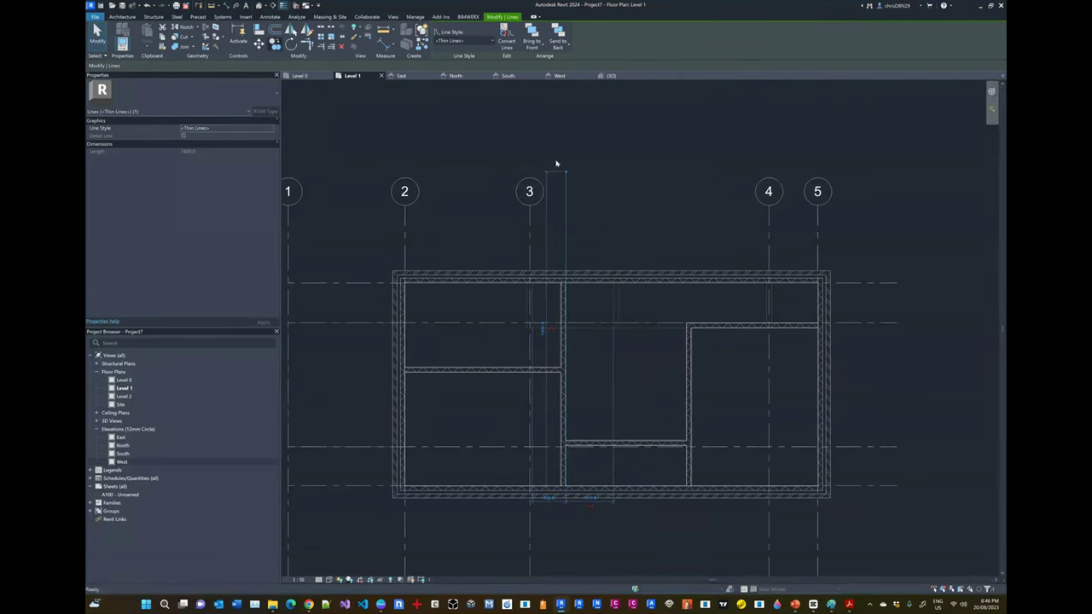
pyautogui.click(556, 144)
pyautogui.write('800')
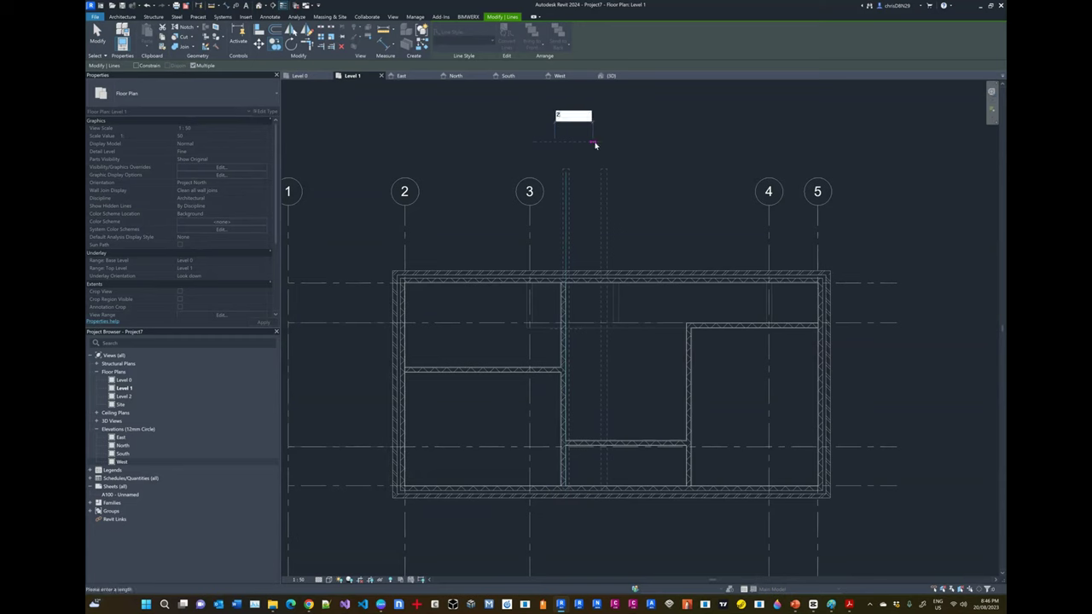
pyautogui.press('Return')
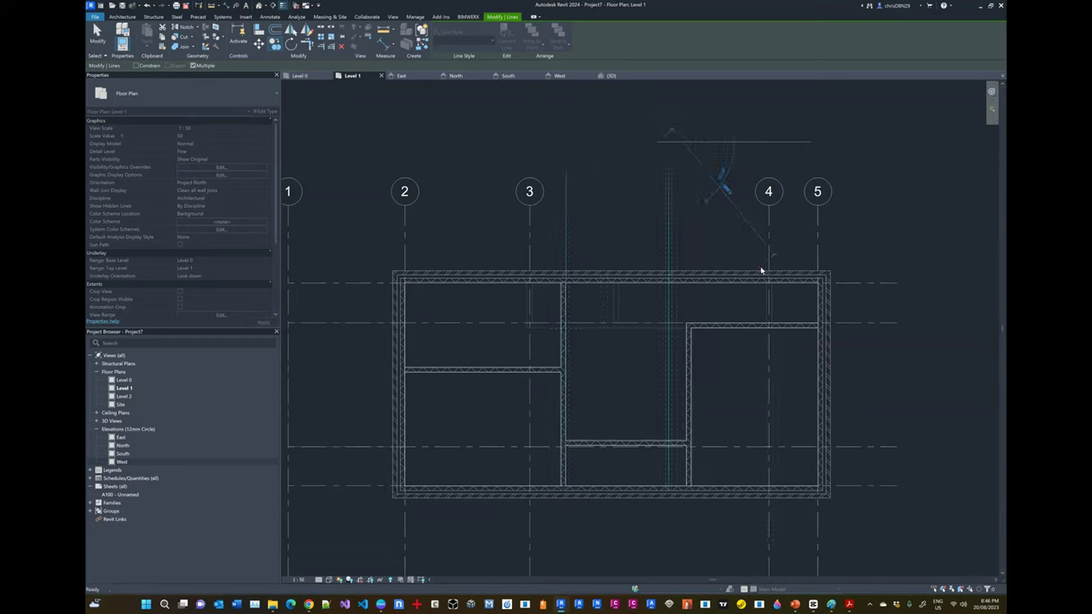
pyautogui.press('Escape')
pyautogui.press('Escape')
# Check the guide lines against the Paint sketch and select the copied line
pyautogui.hotkey('alt', 'Tab')
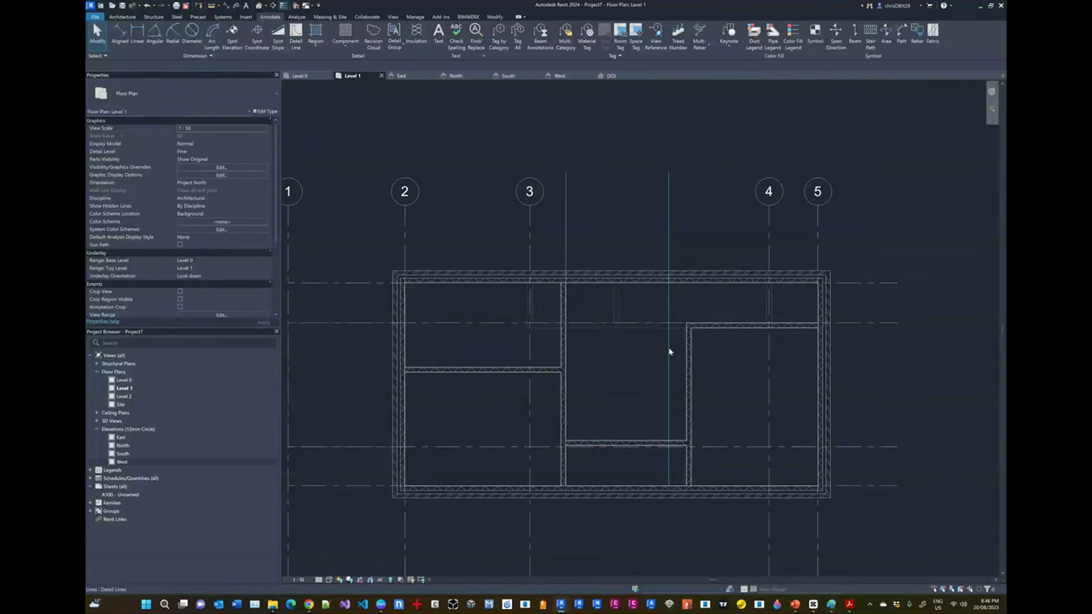
pyautogui.hotkey('alt', 'Tab')
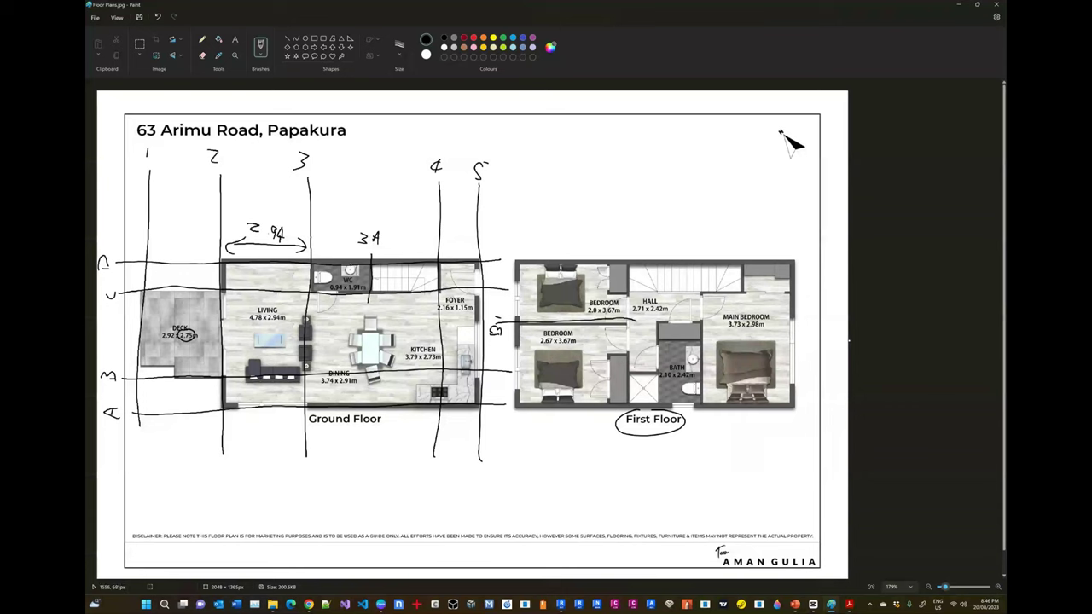
pyautogui.hotkey('alt', 'Tab')
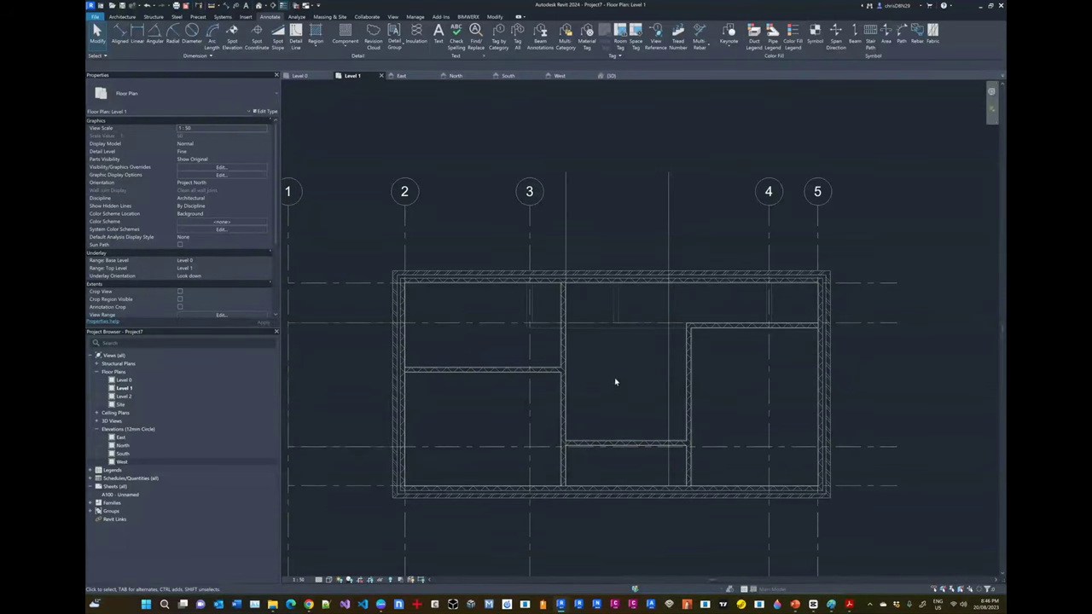
pyautogui.hotkey('alt', 'Tab')
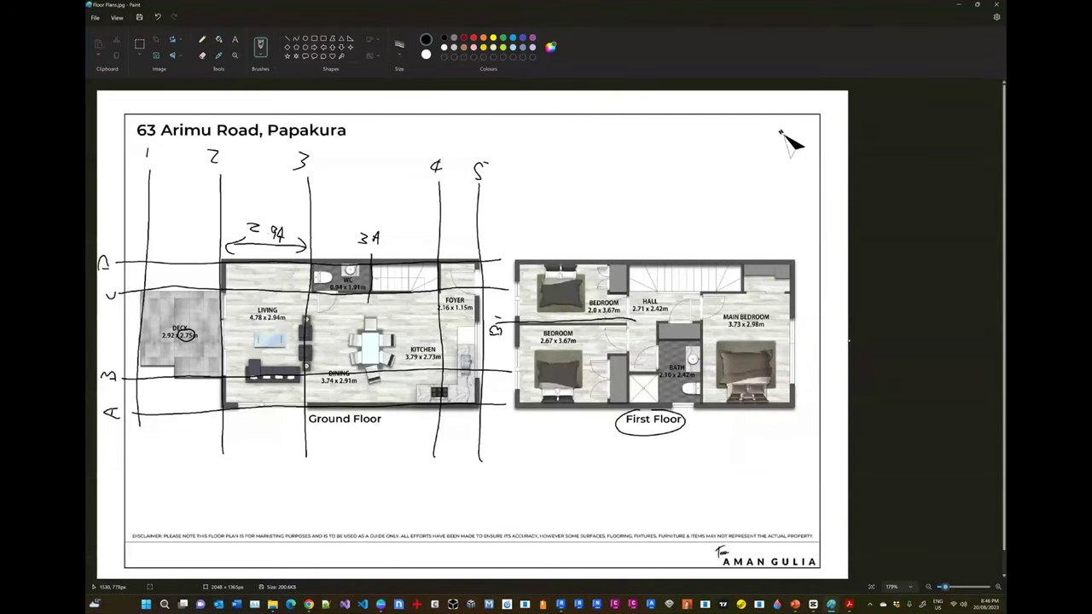
pyautogui.hotkey('alt', 'Tab')
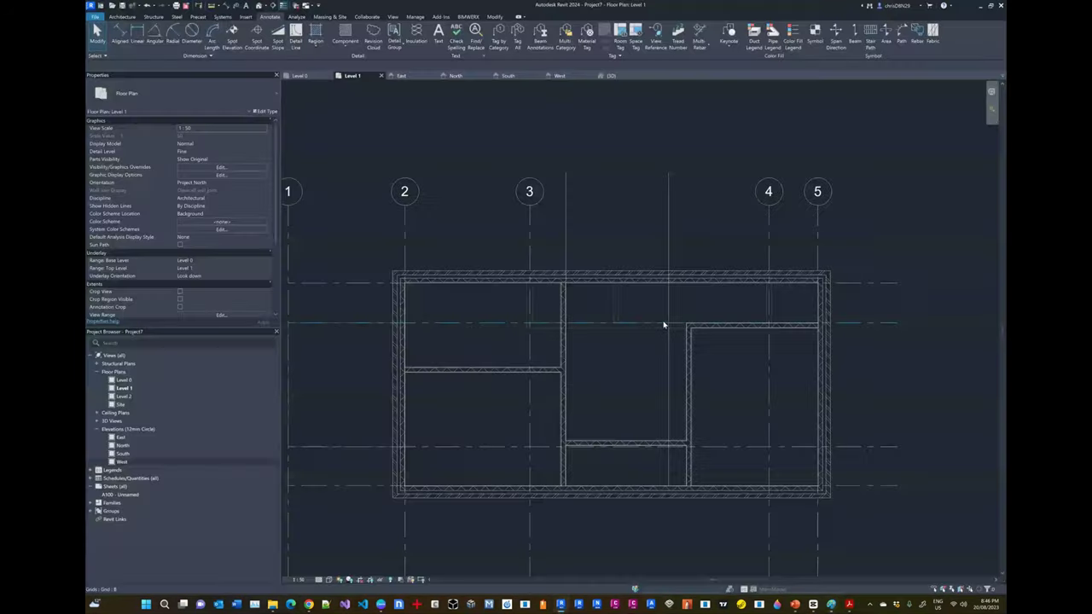
pyautogui.scroll(1, 649, 382)
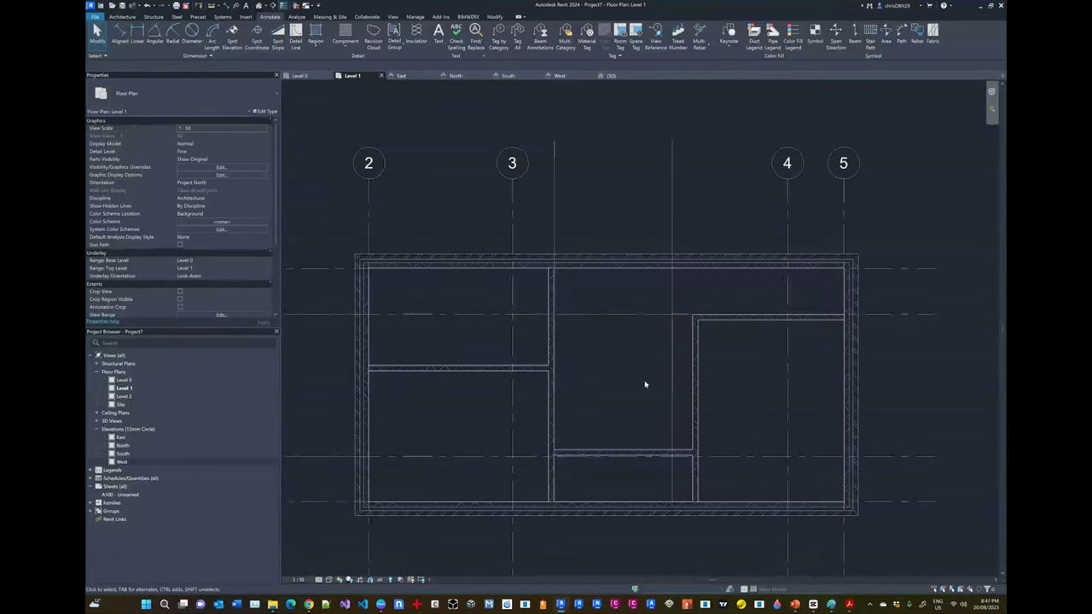
pyautogui.click(670, 291)
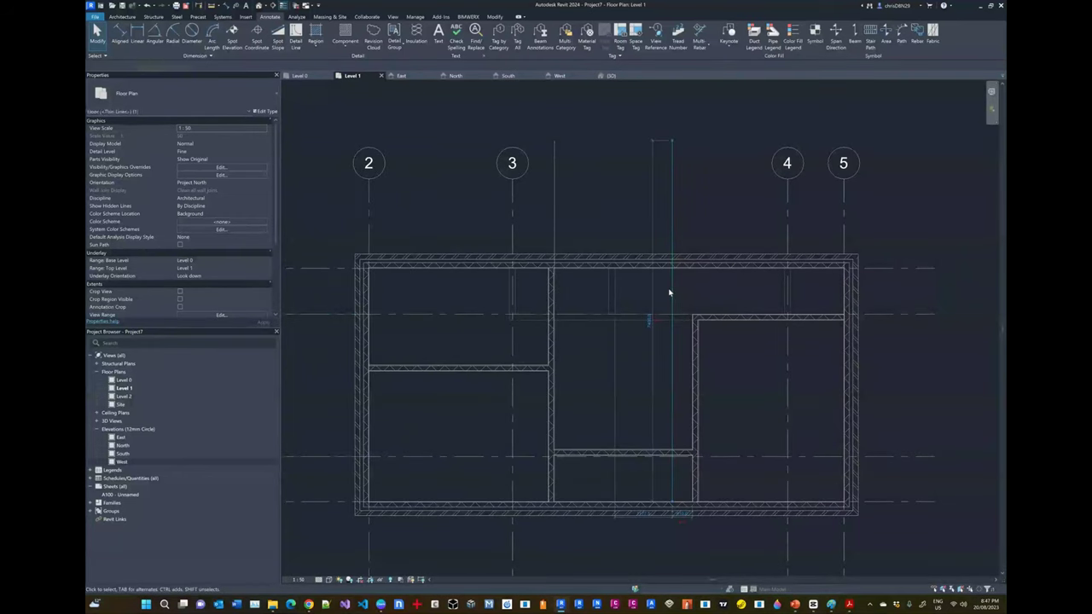
pyautogui.hotkey('alt', 'Tab')
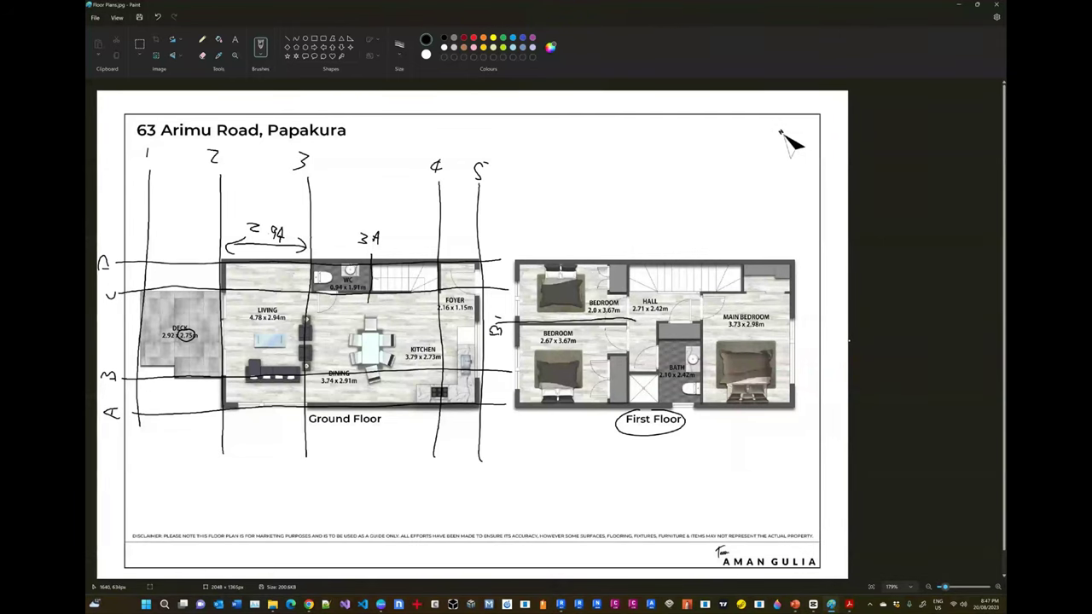
pyautogui.hotkey('alt', 'Tab')
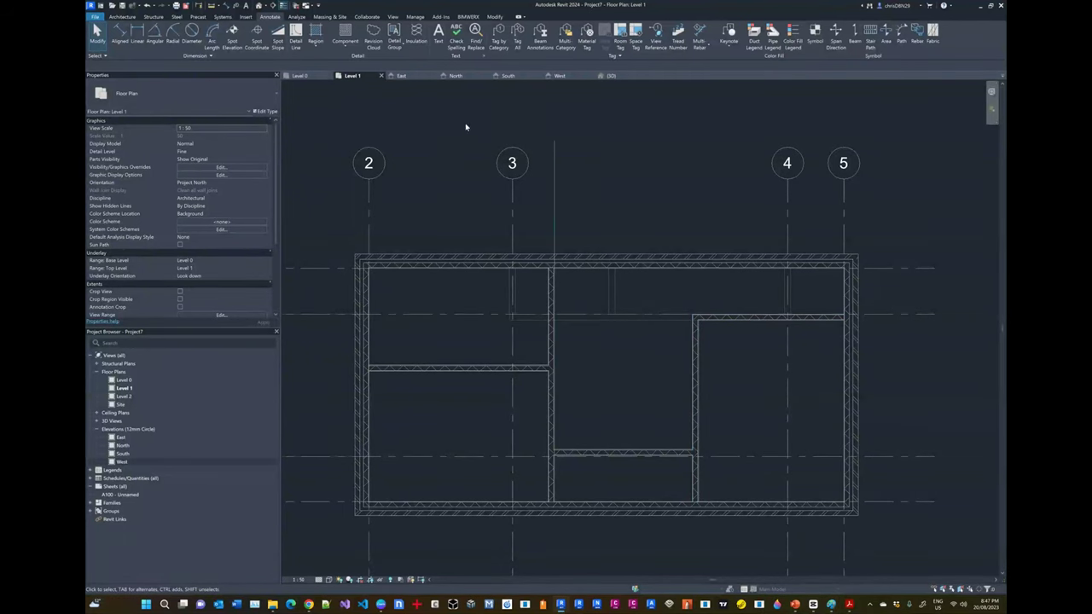
pyautogui.click(121, 16)
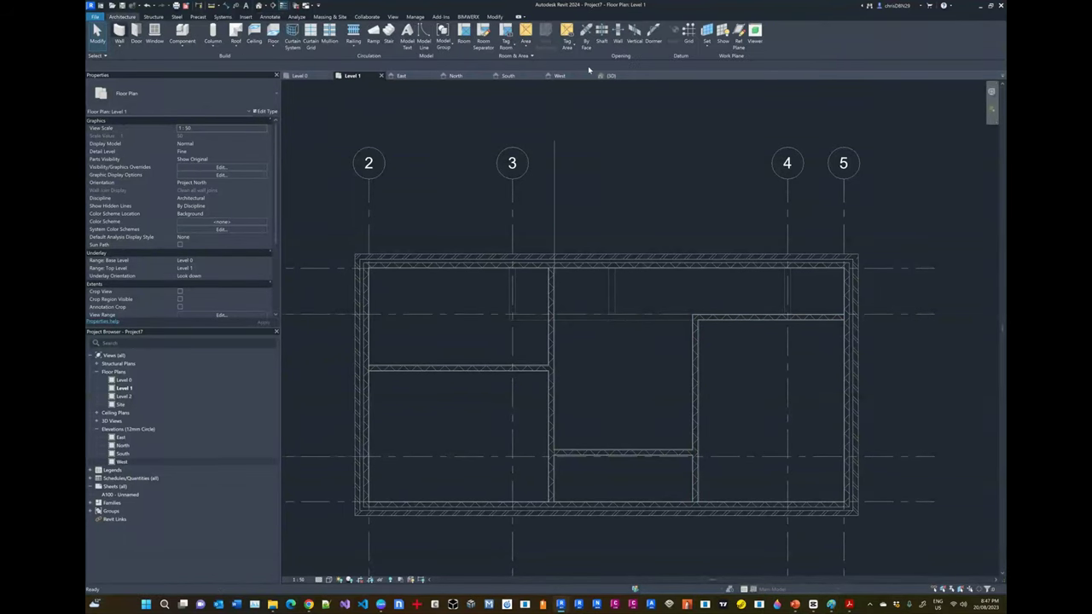
# Place a wall along the horizontal grid line with Pick Lines, dismissing the overlap warning
pyautogui.click(118, 34)
pyautogui.click(453, 46)
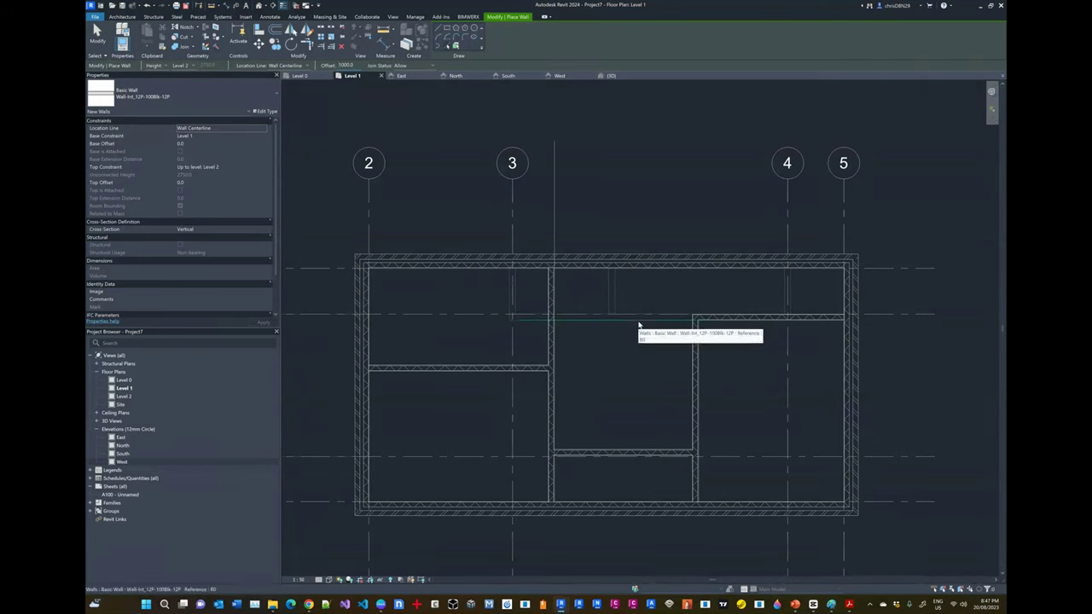
pyautogui.click(656, 370)
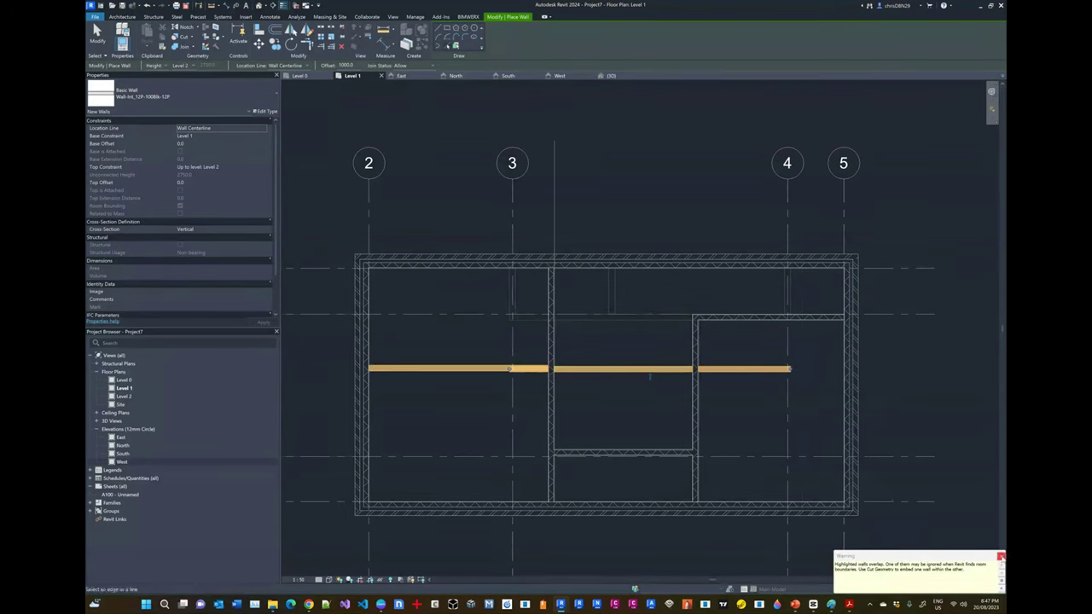
pyautogui.click(1001, 557)
pyautogui.press('Escape')
pyautogui.press('Escape')
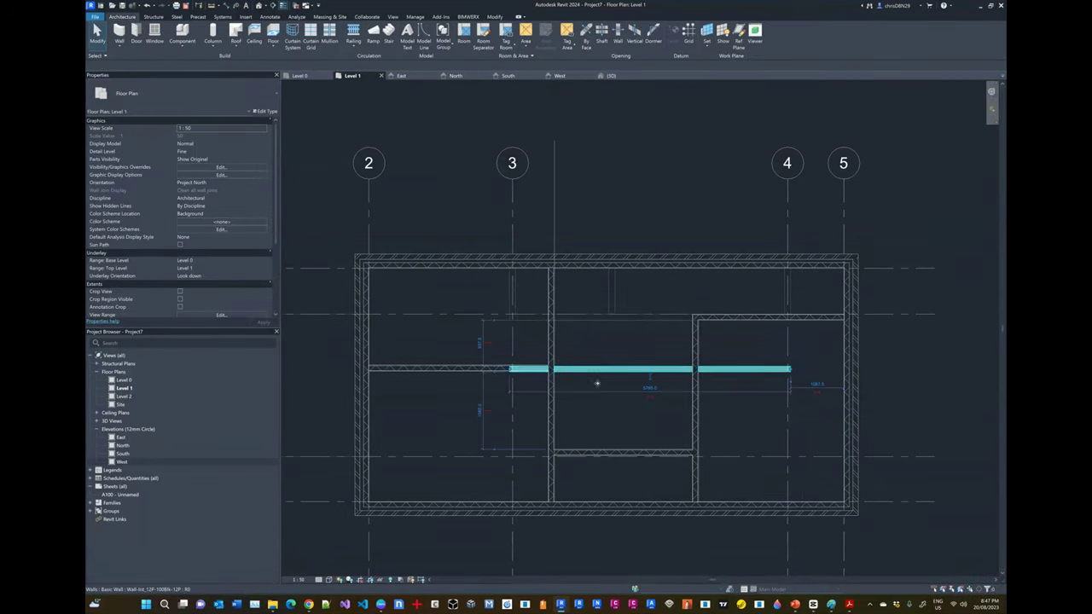
# Shorten the middle horizontal wall from its west end to a stub at the partition
pyautogui.click(469, 369)
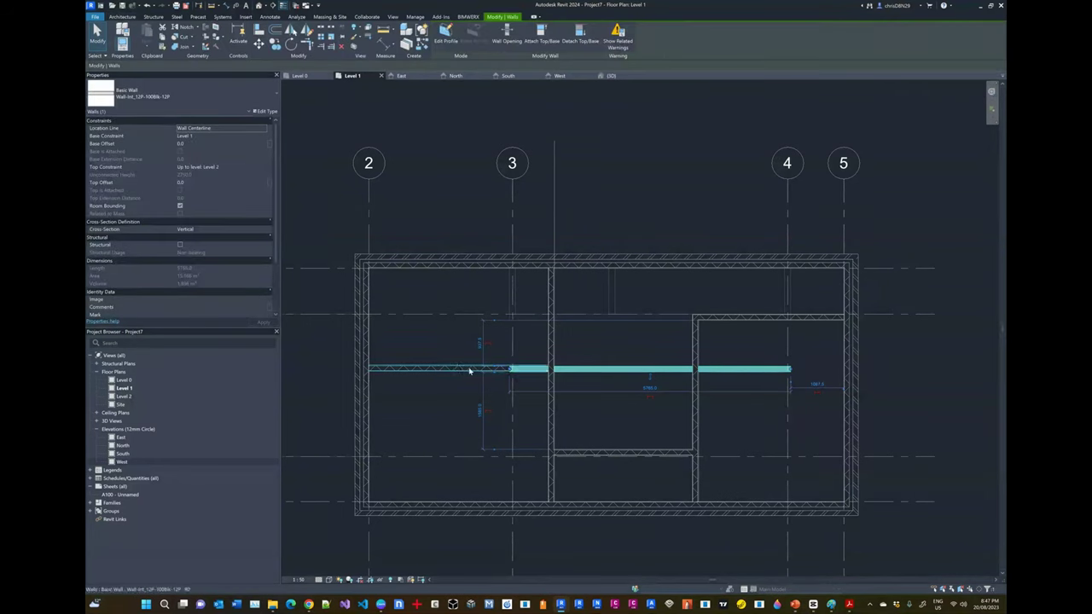
pyautogui.hotkey('alt', 'Tab')
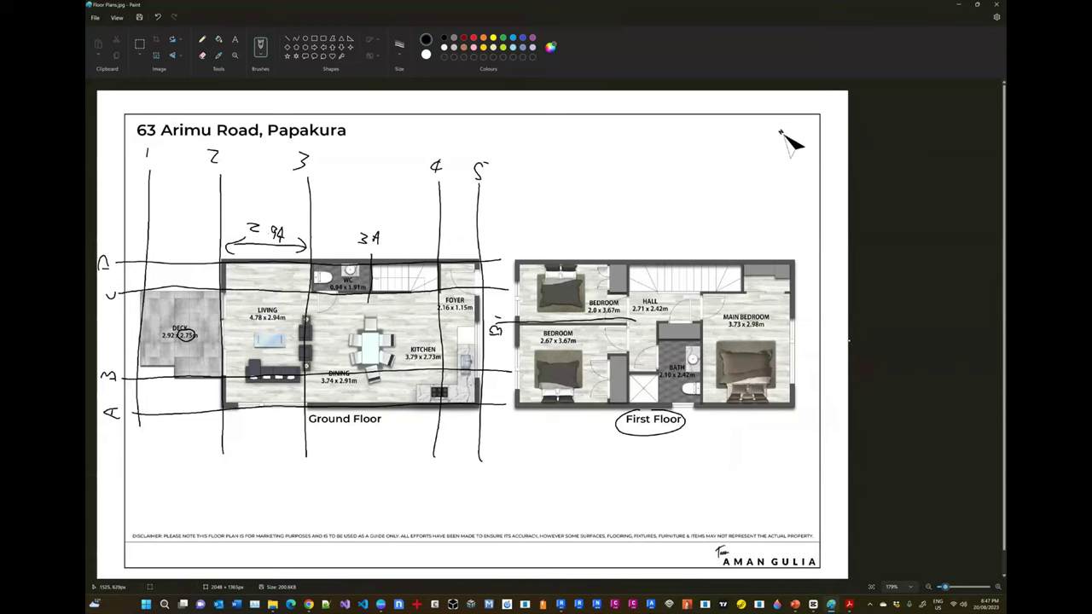
pyautogui.hotkey('alt', 'Tab')
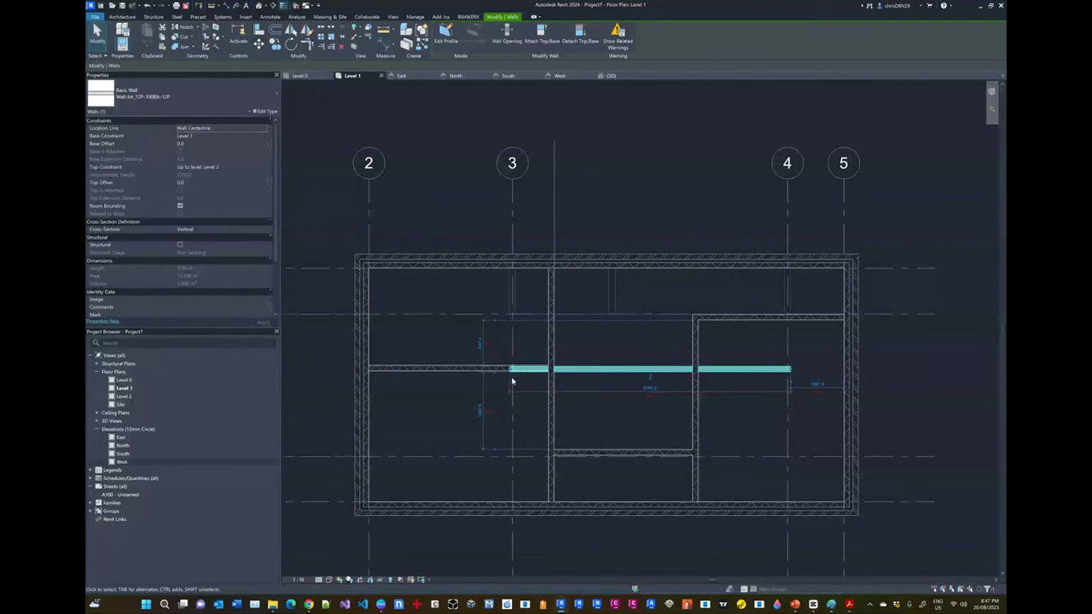
pyautogui.press('r')
pyautogui.press('s')
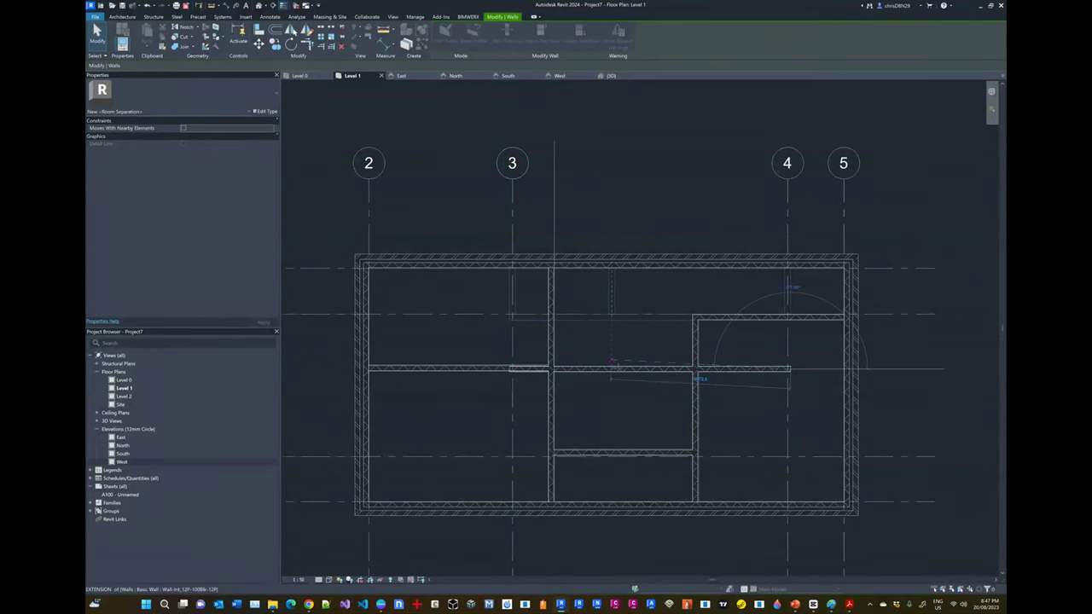
pyautogui.click(790, 369)
pyautogui.moveTo(610, 372); pyautogui.dragTo(609, 369)
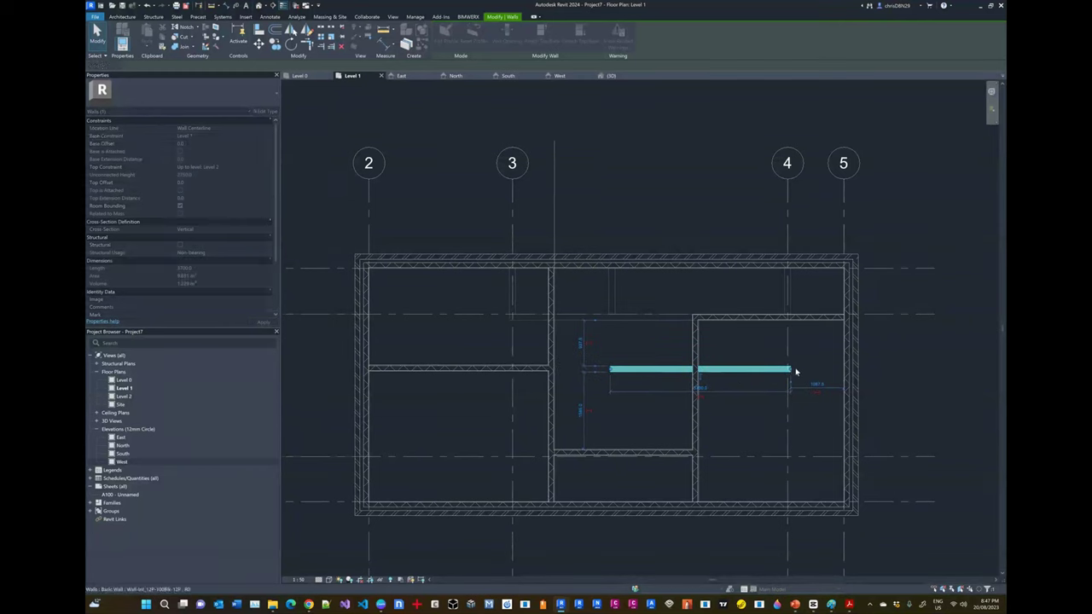
pyautogui.press('Escape')
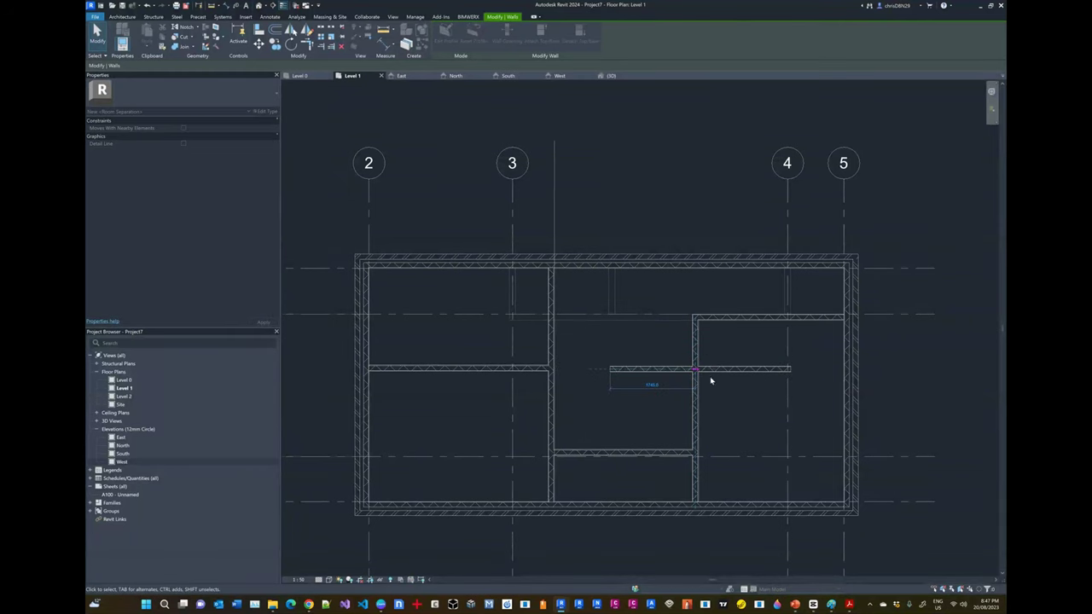
pyautogui.hotkey('alt', 'Tab')
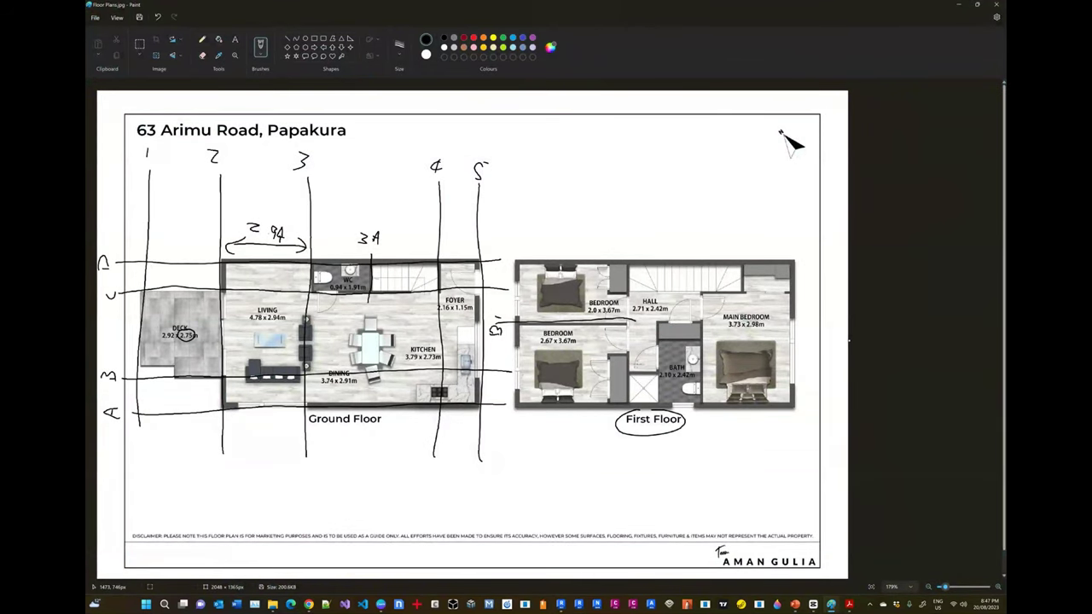
pyautogui.hotkey('alt', 'Tab')
pyautogui.scroll(2, 637, 421)
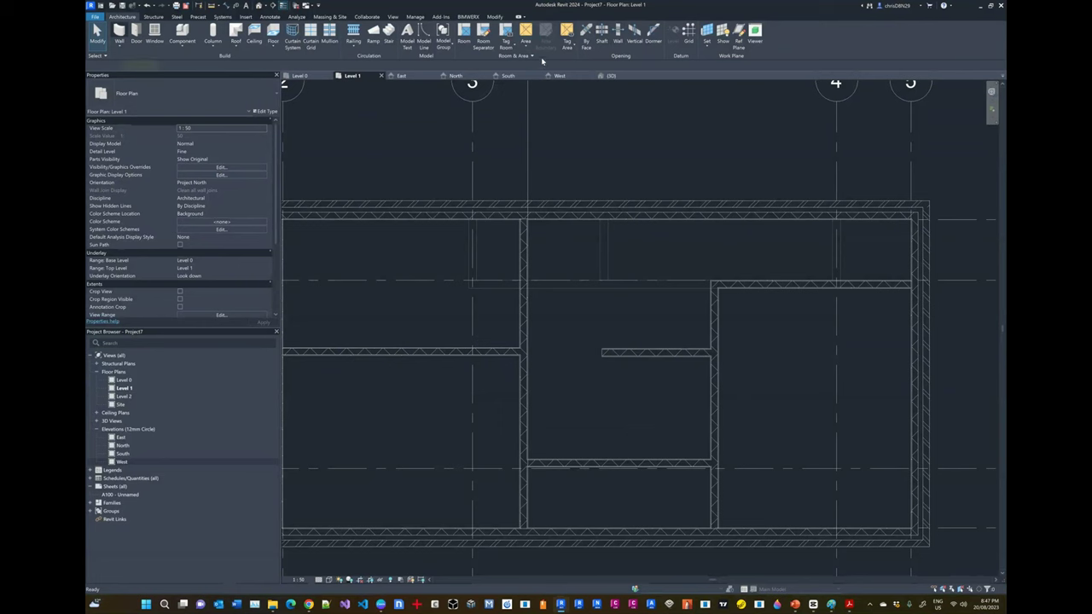
# Place a vertical wall offset 100 from the existing partition
pyautogui.press('w')
pyautogui.press('a')
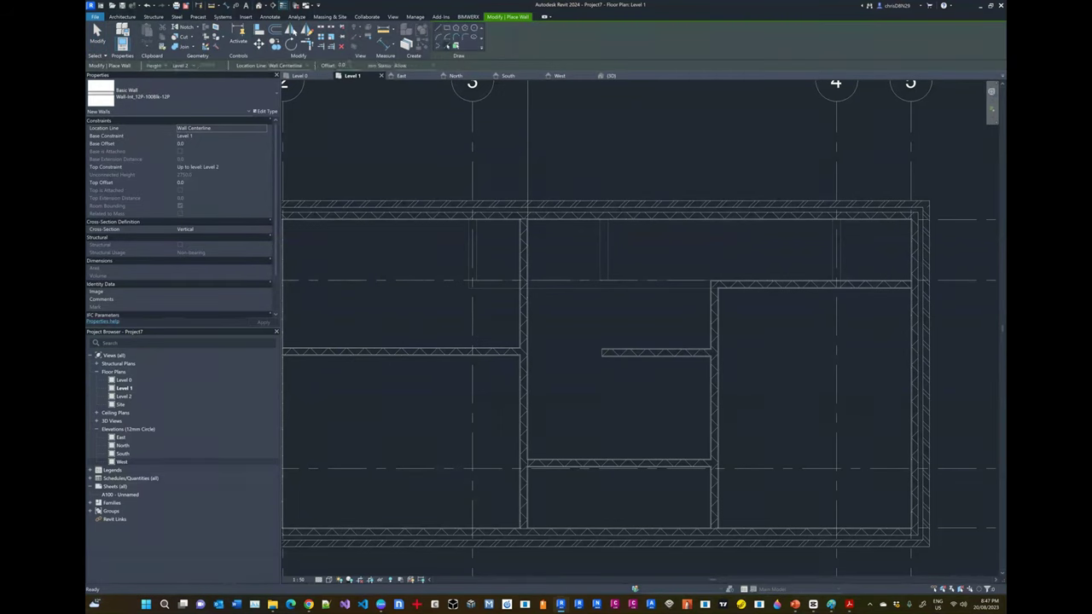
pyautogui.write('100')
pyautogui.click(526, 390)
pyautogui.press('Escape')
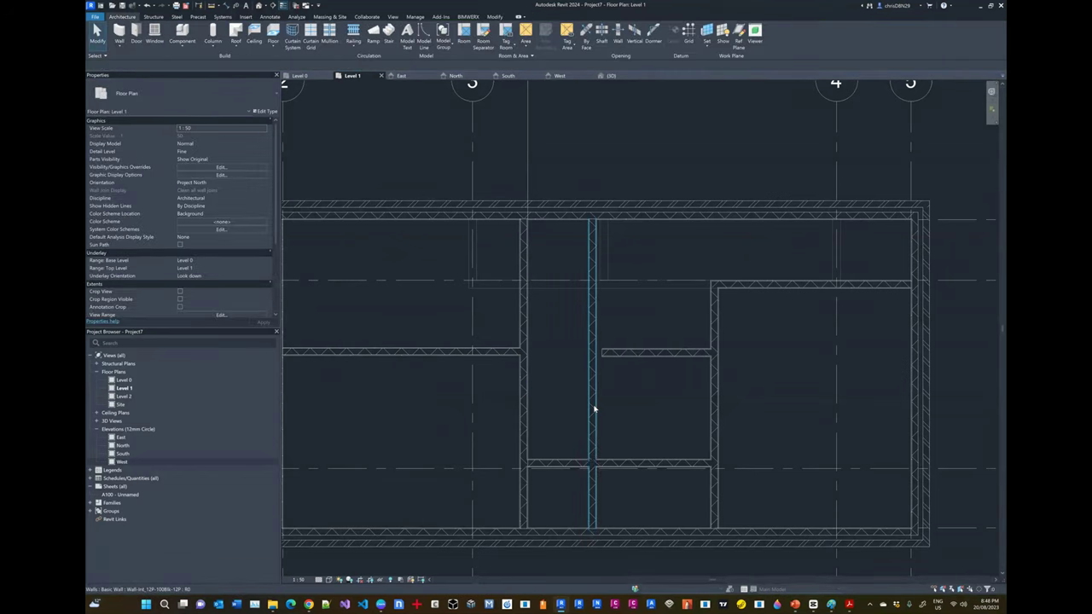
# Pull the new vertical wall's ends to meet the lower wall and the short middle wall
pyautogui.click(593, 407)
pyautogui.moveTo(591, 539); pyautogui.dragTo(592, 463)
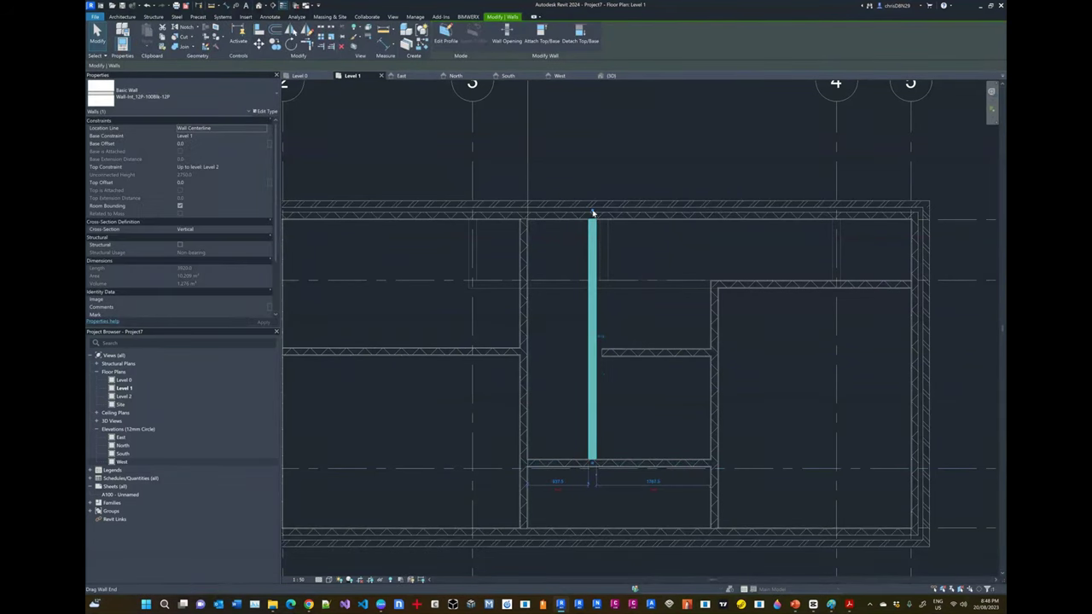
pyautogui.press('r')
pyautogui.press('s')
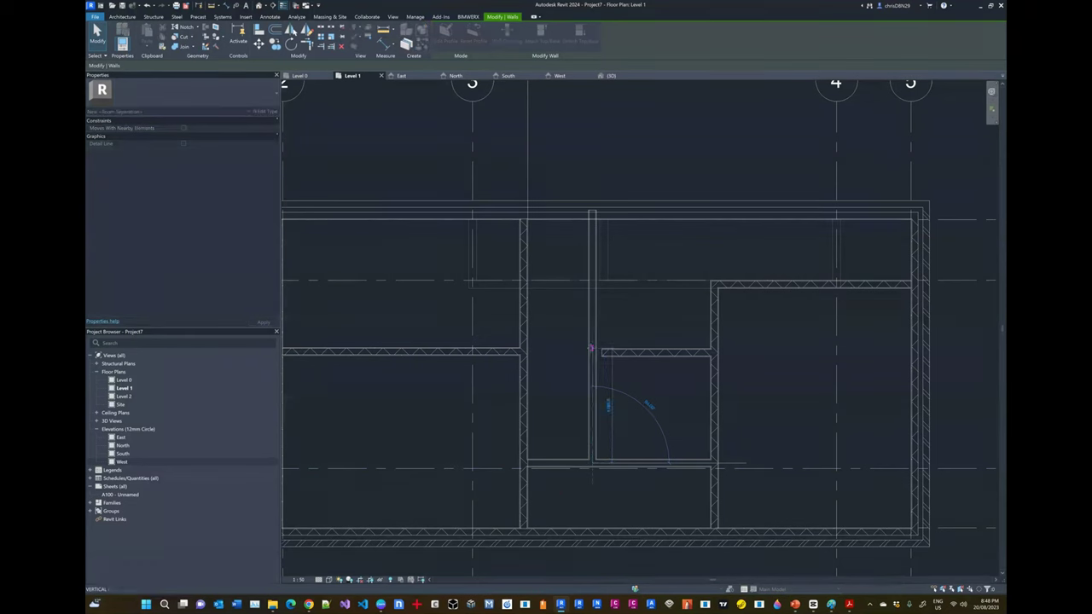
pyautogui.click(593, 363)
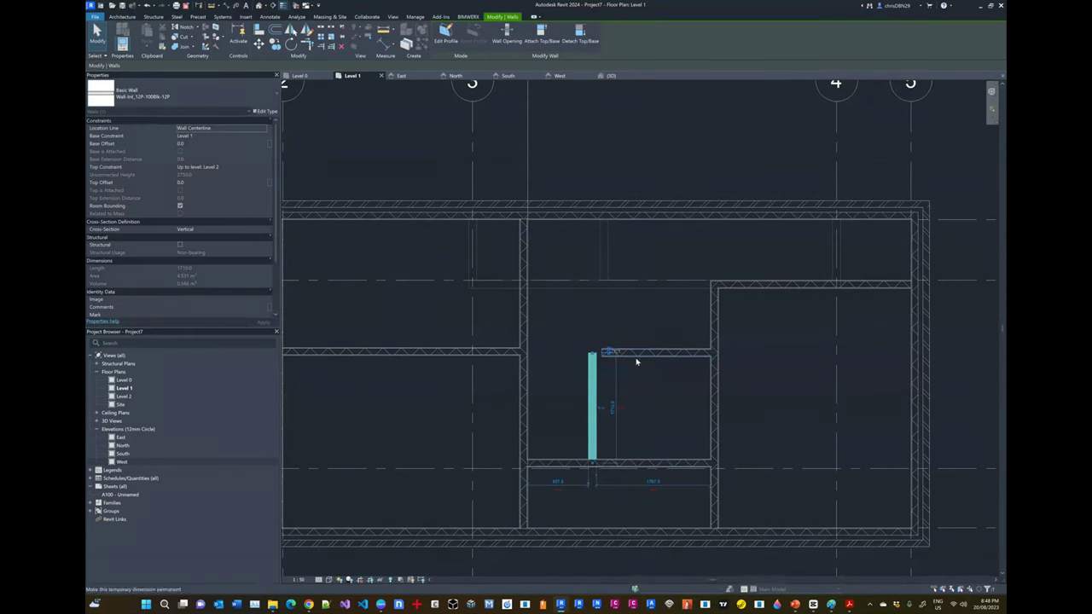
pyautogui.click(636, 355)
pyautogui.press('r')
pyautogui.press('s')
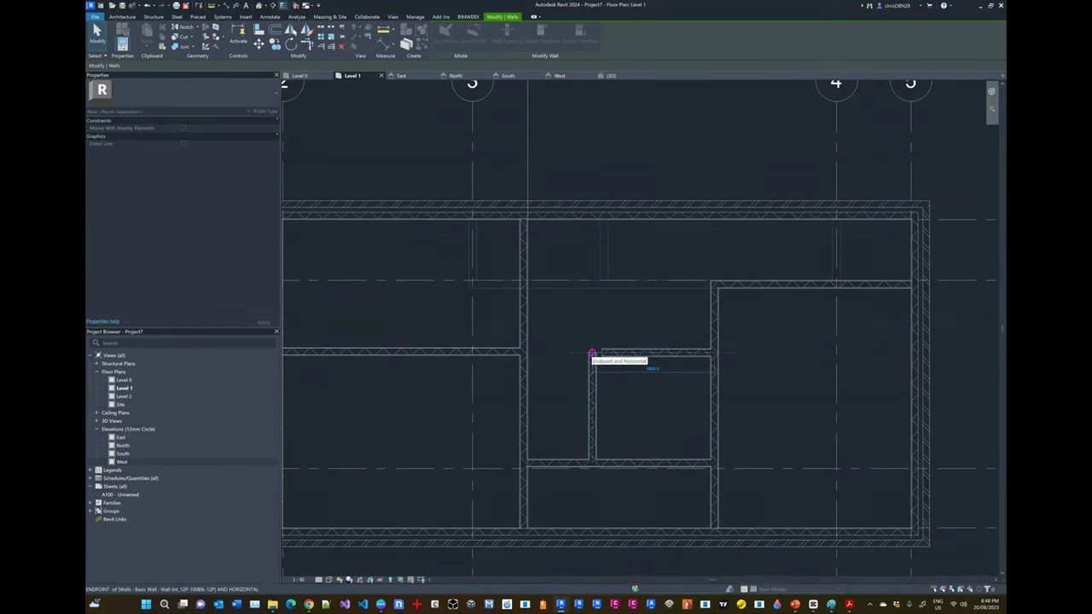
pyautogui.press('Escape')
pyautogui.press('Escape')
# Delete the horizontal wall under the small central room and check the result against the sketch
pyautogui.press('z')
pyautogui.press('f')
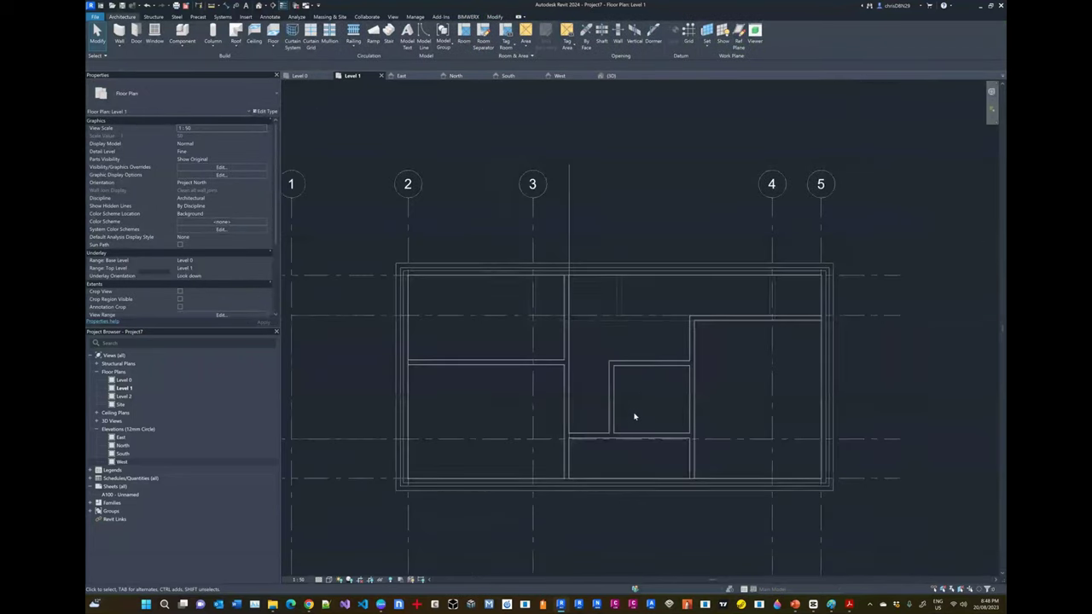
pyautogui.scroll(2, 634, 416)
pyautogui.hotkey('alt', 'Tab')
pyautogui.hotkey('alt', 'Tab')
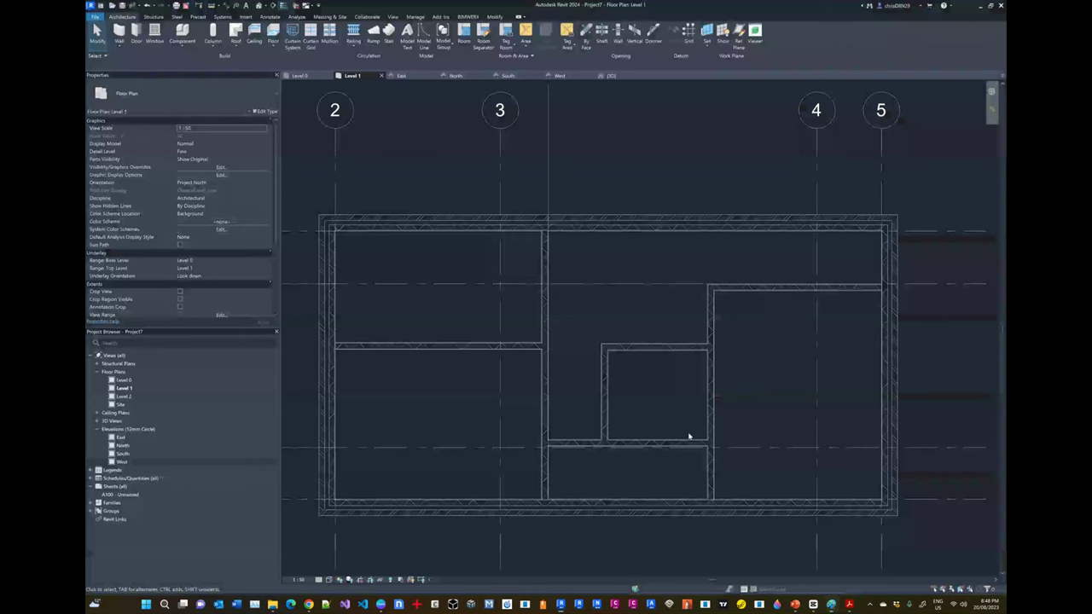
pyautogui.click(708, 445)
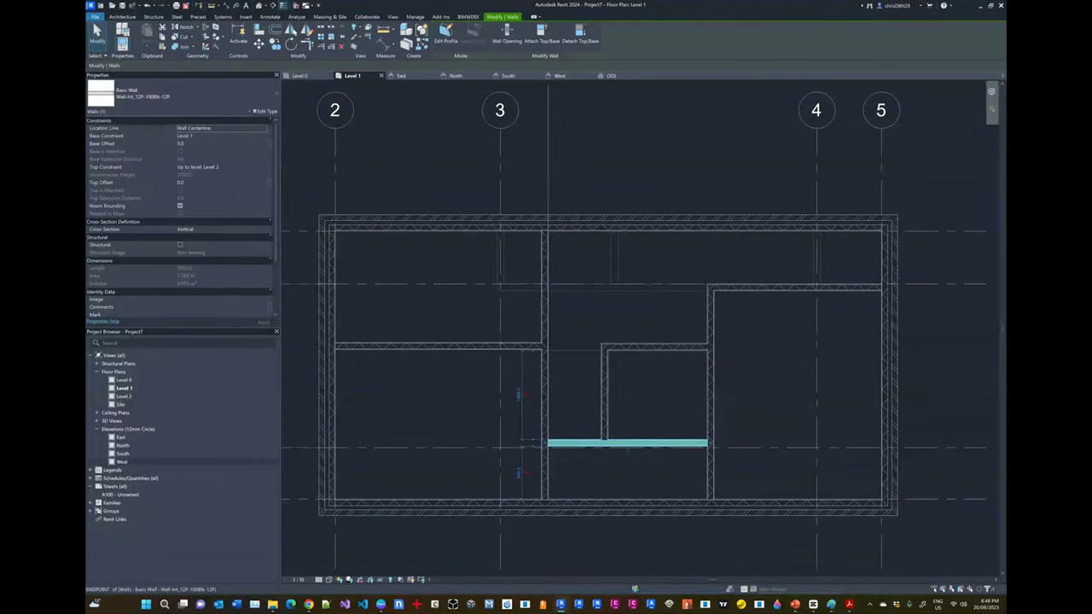
pyautogui.press('Delete')
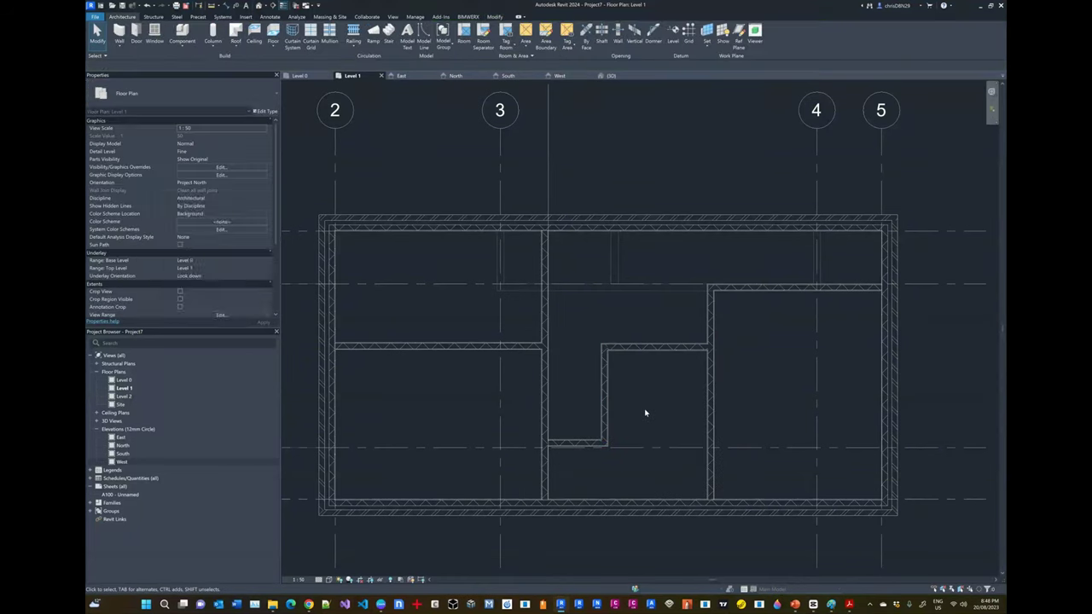
pyautogui.hotkey('alt', 'Tab')
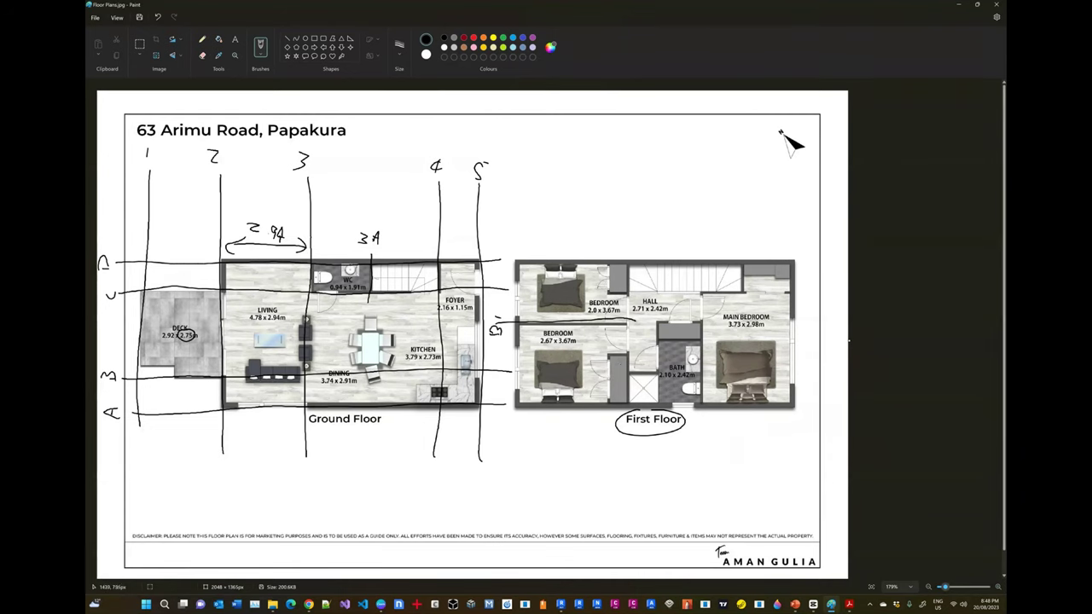
pyautogui.hotkey('alt', 'Tab')
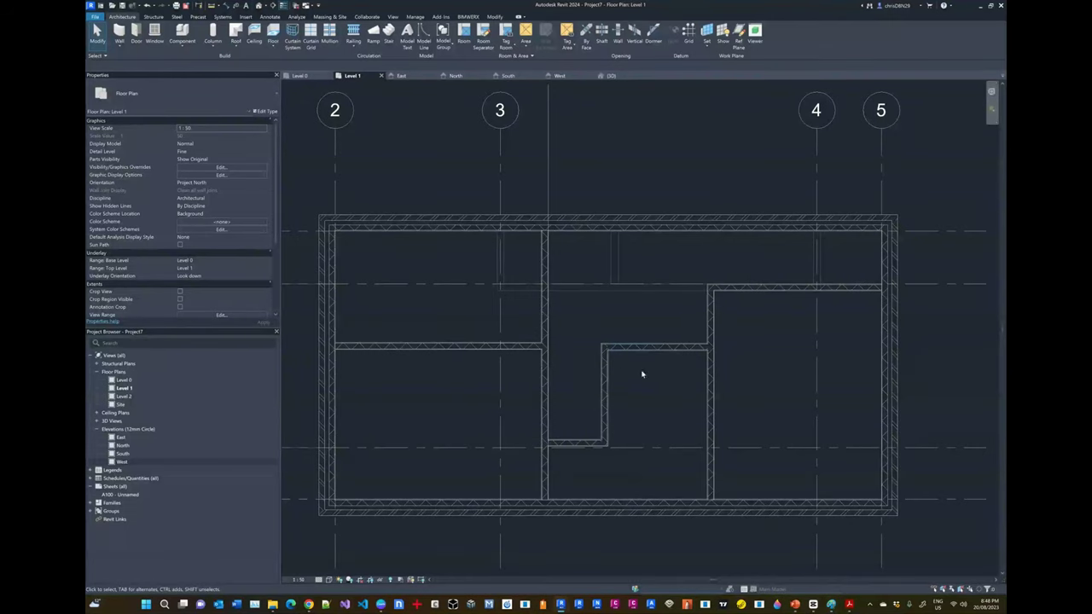
pyautogui.scroll(-2, 744, 321)
pyautogui.scroll(2, 685, 326)
pyautogui.hotkey('alt', 'Tab')
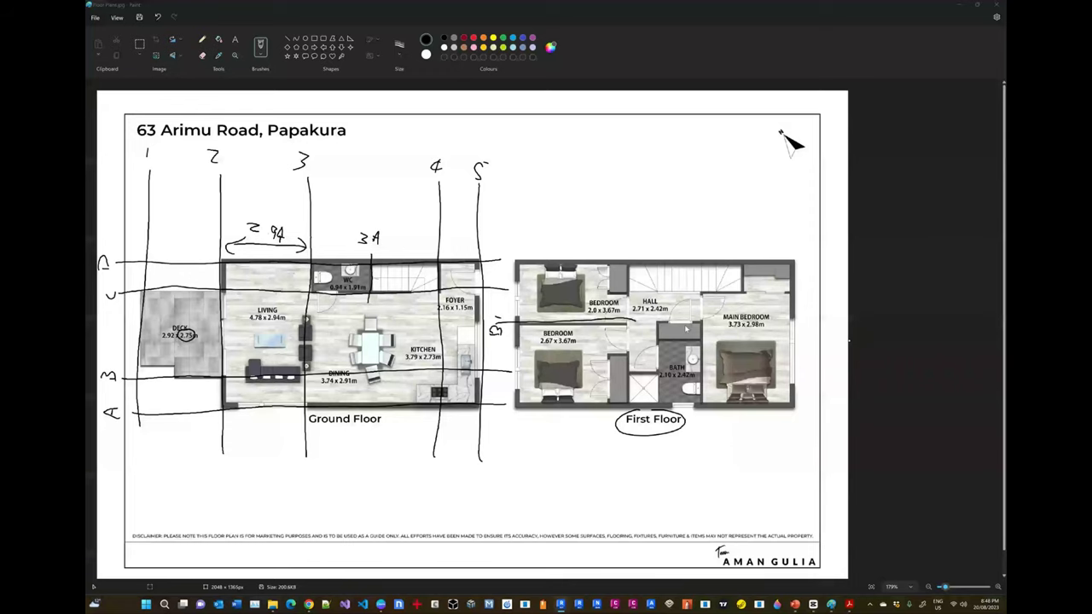
pyautogui.hotkey('alt', 'Tab')
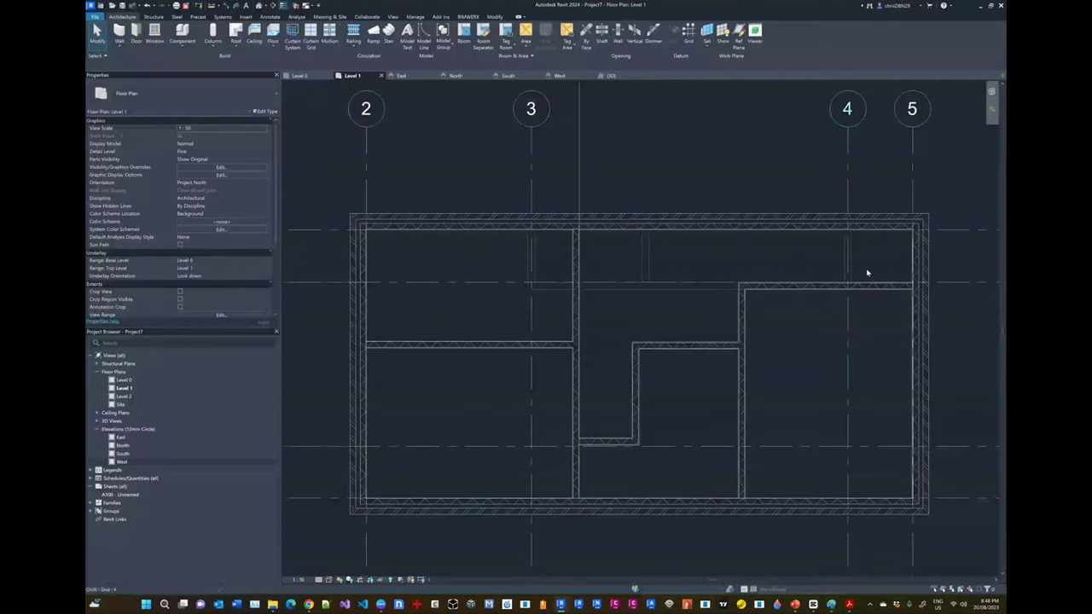
# Shorten the upper interior wall so it stops at grid 4
pyautogui.scroll(1, 853, 281)
pyautogui.click(857, 301)
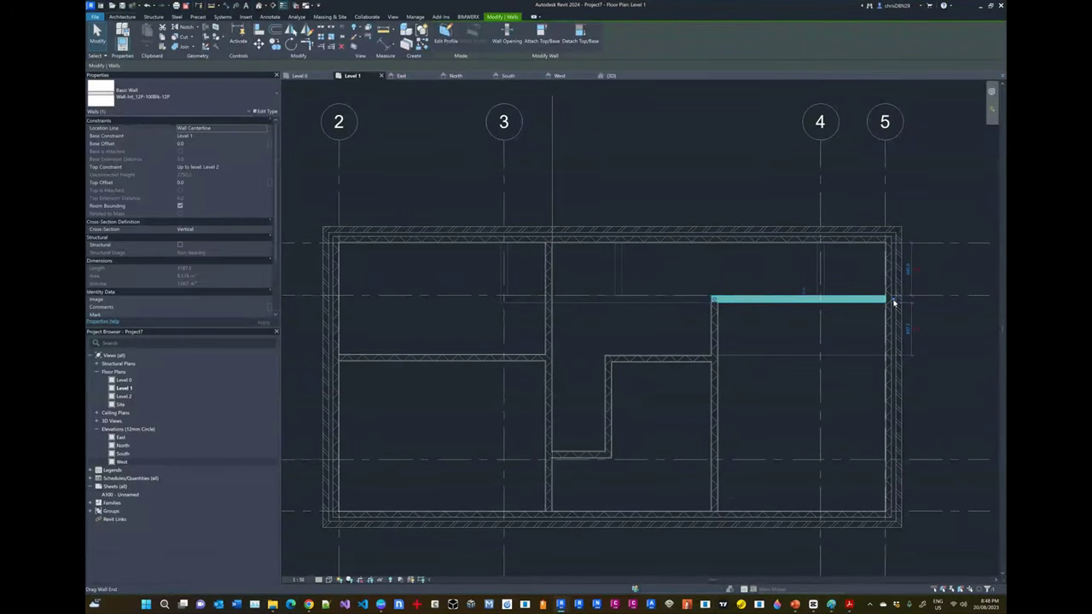
pyautogui.moveTo(891, 300); pyautogui.dragTo(827, 326)
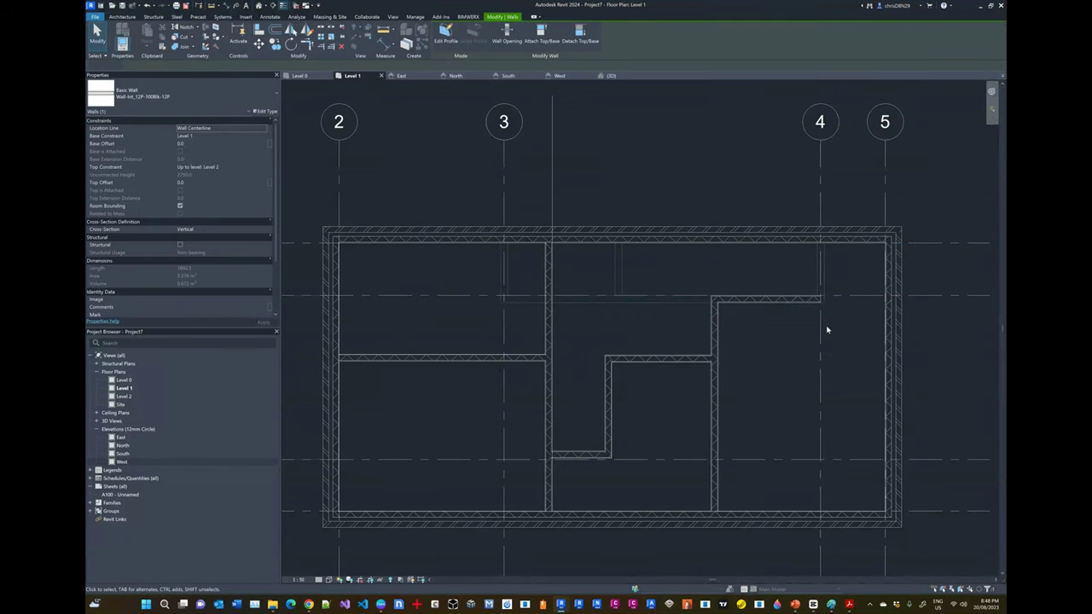
pyautogui.press('Escape')
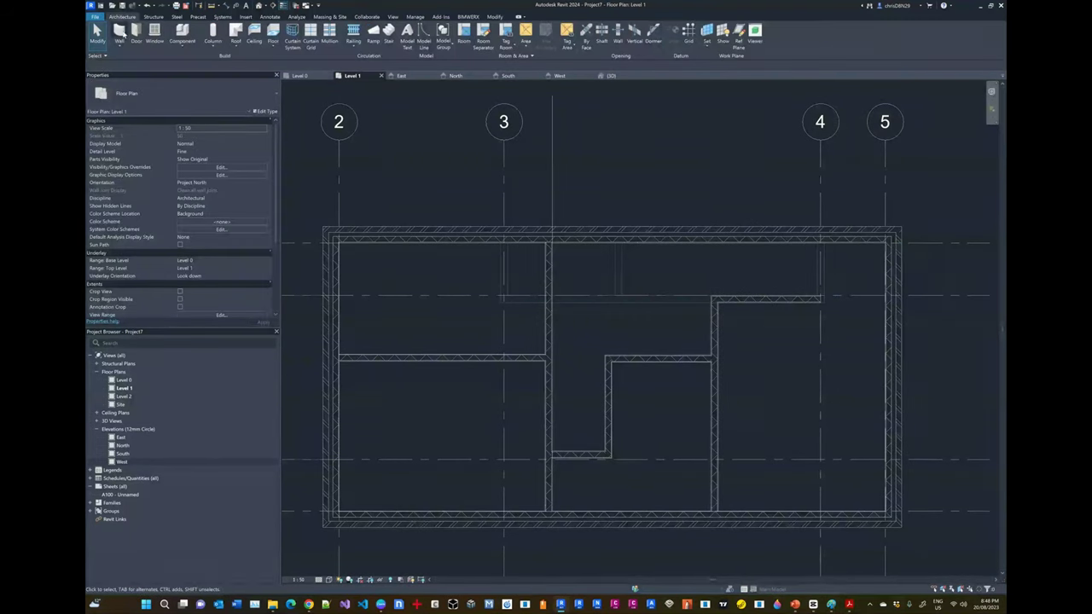
# Draw a vertical wall from grid 4 up to the top exterior wall
pyautogui.press('w')
pyautogui.press('a')
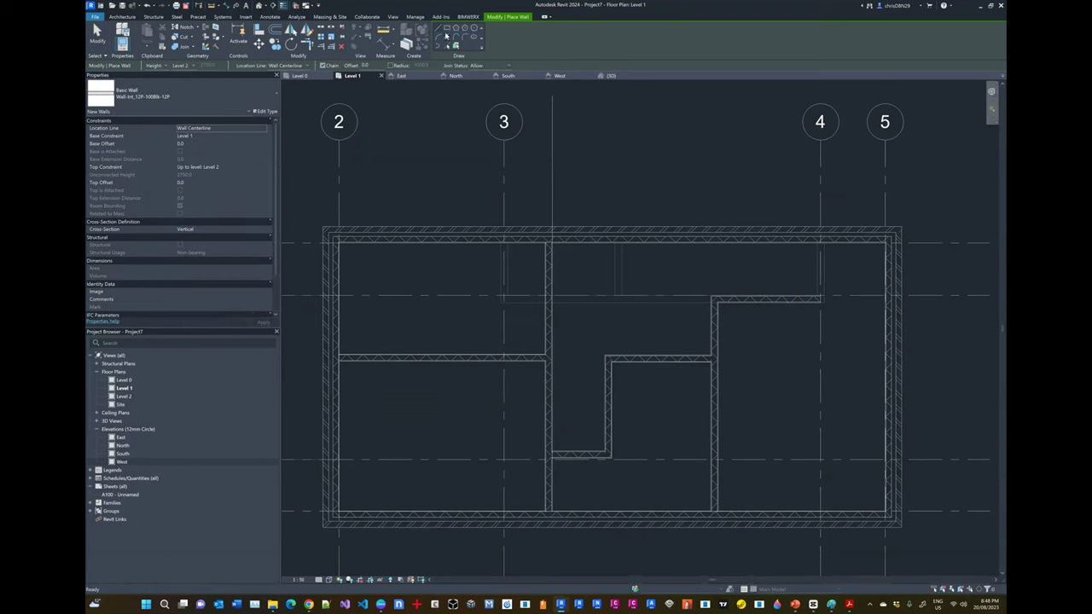
pyautogui.click(821, 299)
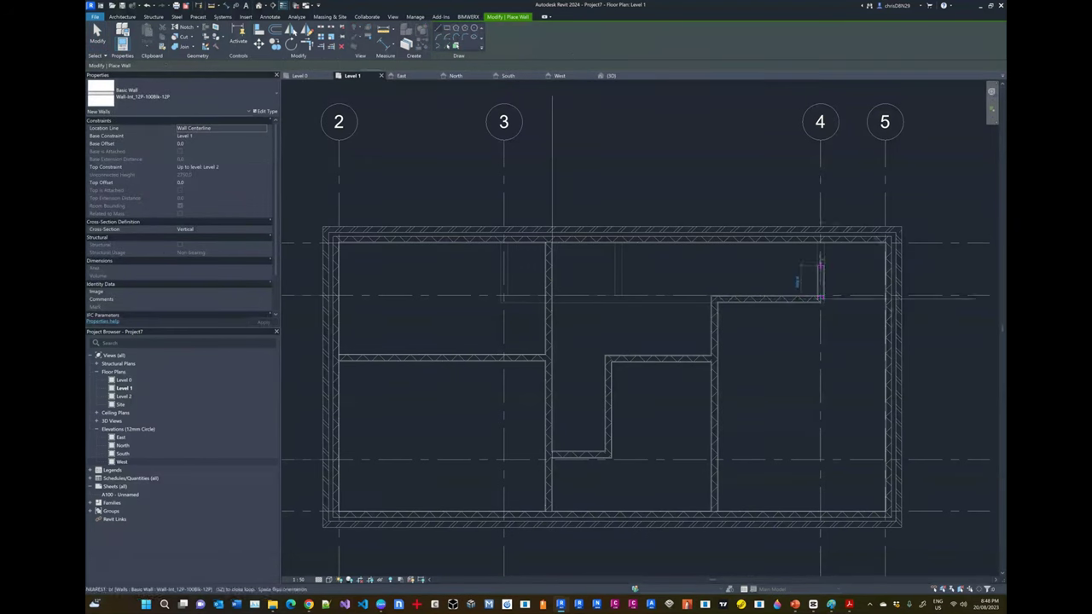
pyautogui.click(820, 239)
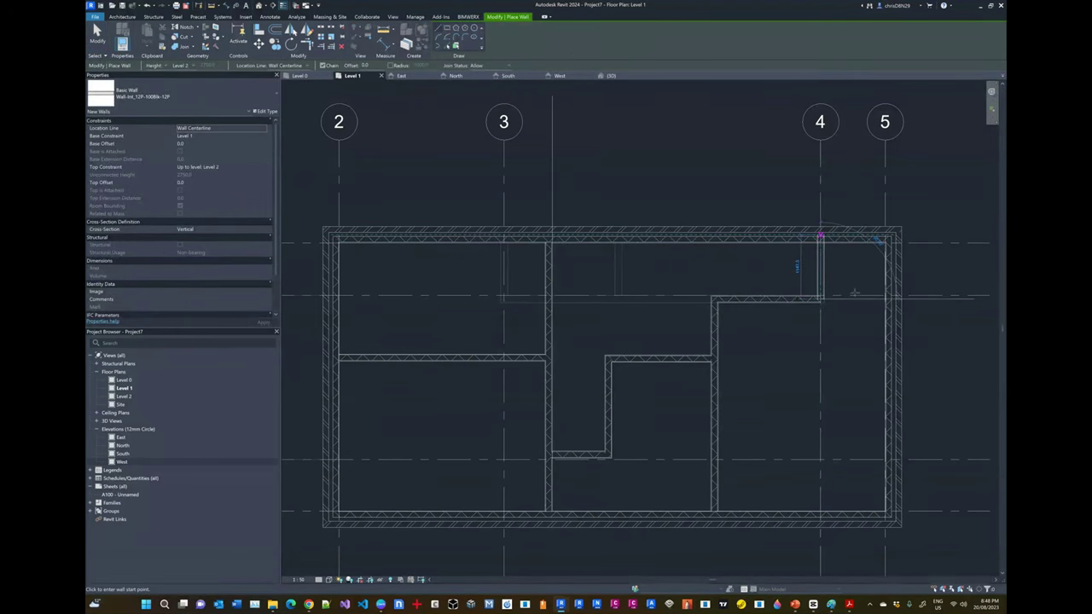
pyautogui.press('Escape')
pyautogui.press('Escape')
# Extend the upper interior wall back to the east exterior wall
pyautogui.click(798, 301)
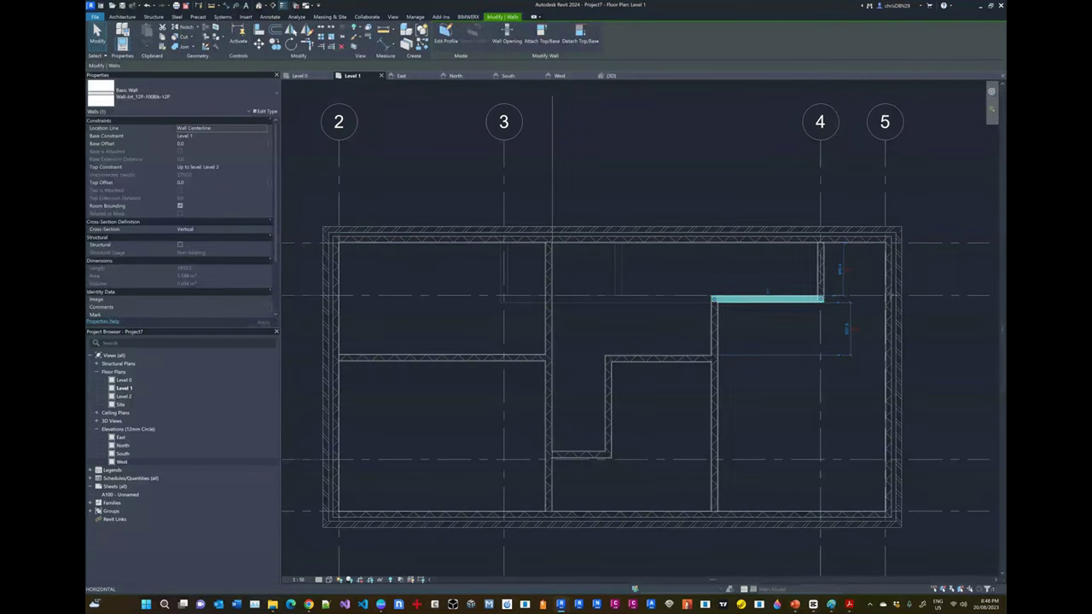
pyautogui.moveTo(822, 300); pyautogui.dragTo(891, 299)
pyautogui.press('Escape')
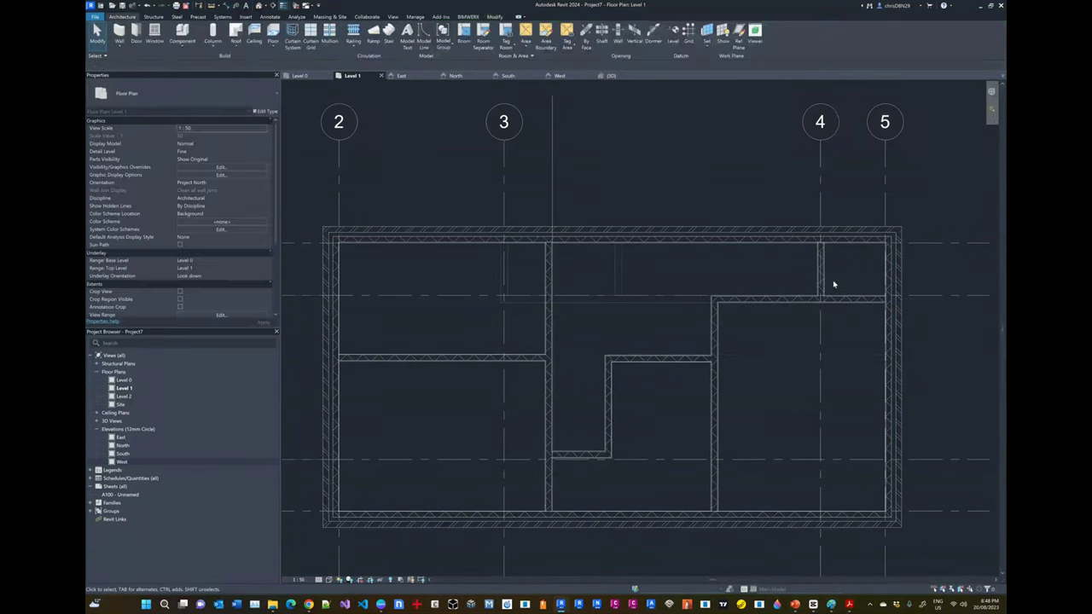
pyautogui.hotkey('alt', 'Tab')
pyautogui.hotkey('alt', 'Tab')
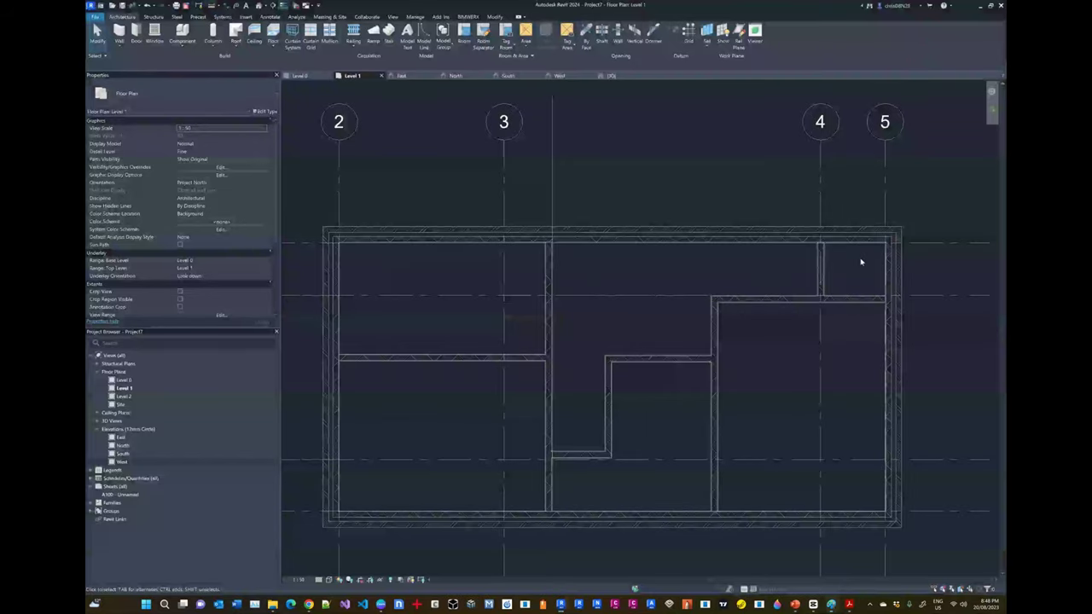
pyautogui.hotkey('alt', 'Tab')
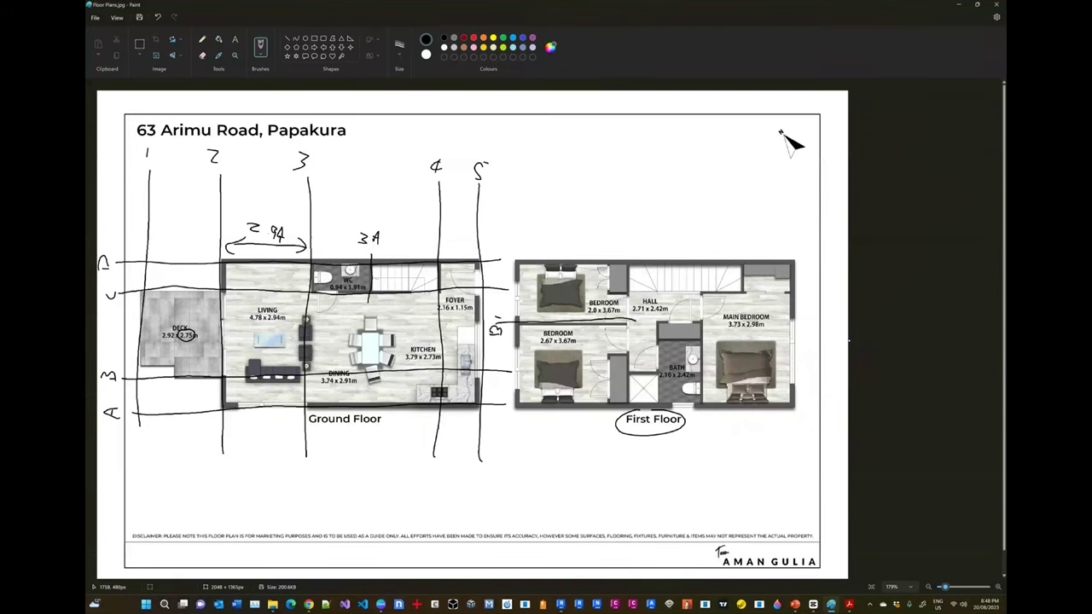
pyautogui.hotkey('alt', 'Tab')
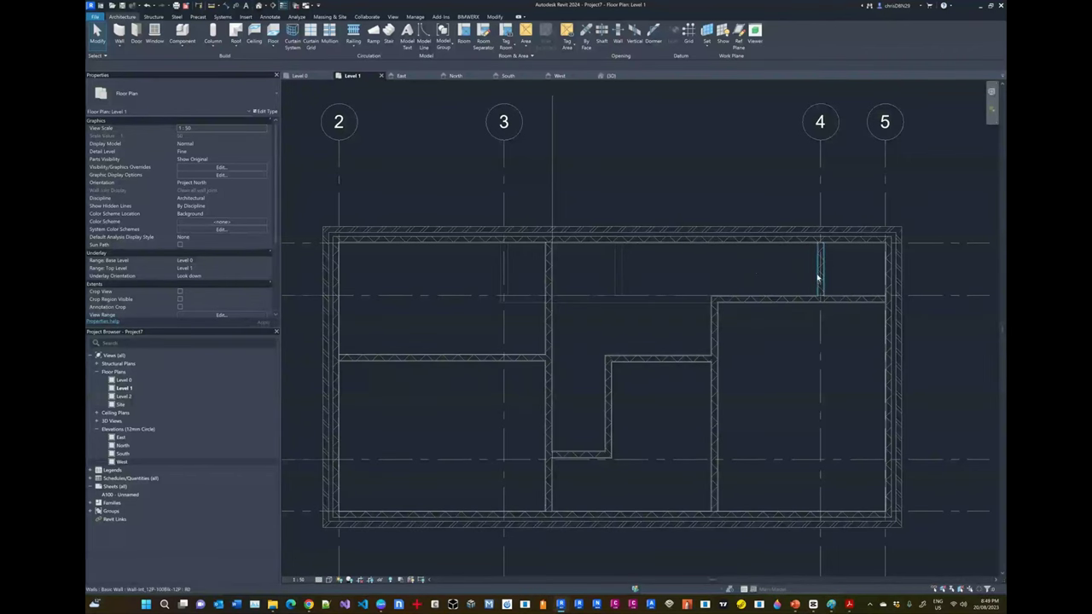
pyautogui.click(298, 75)
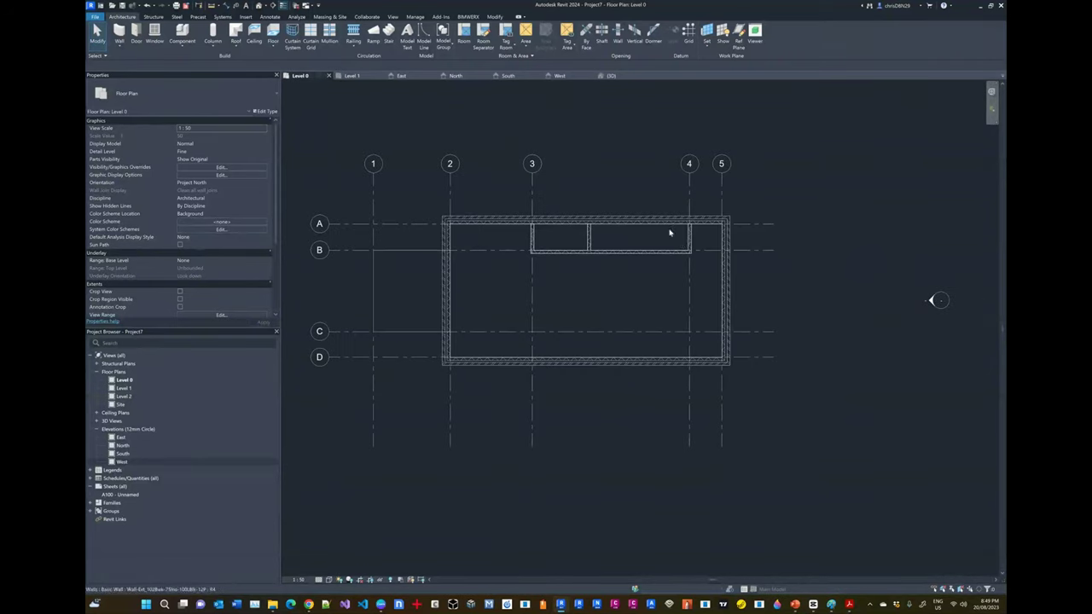
pyautogui.hotkey('alt', 'Tab')
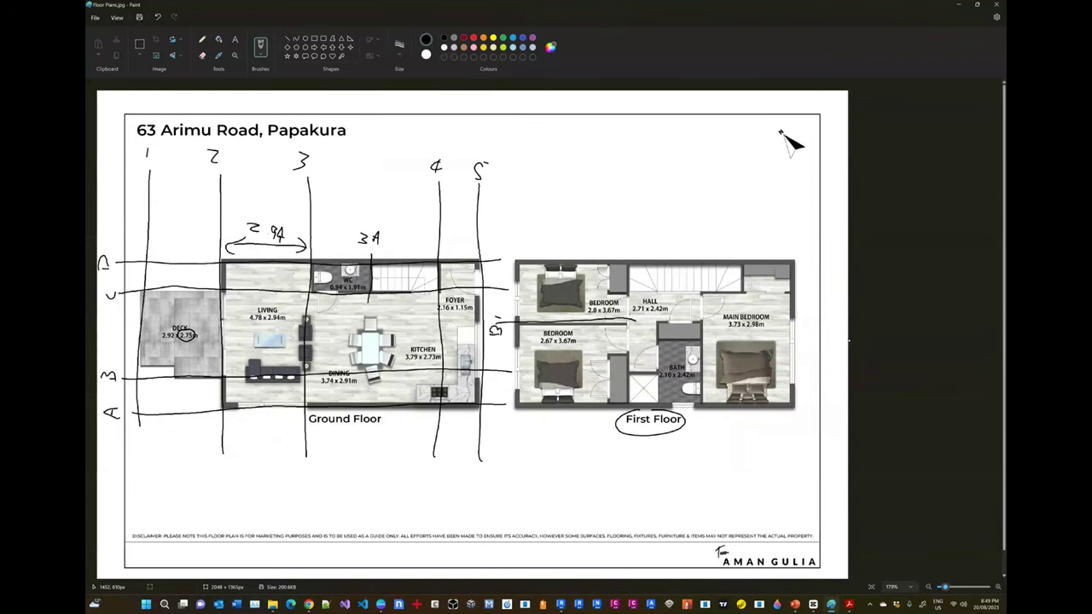
pyautogui.hotkey('alt', 'Tab')
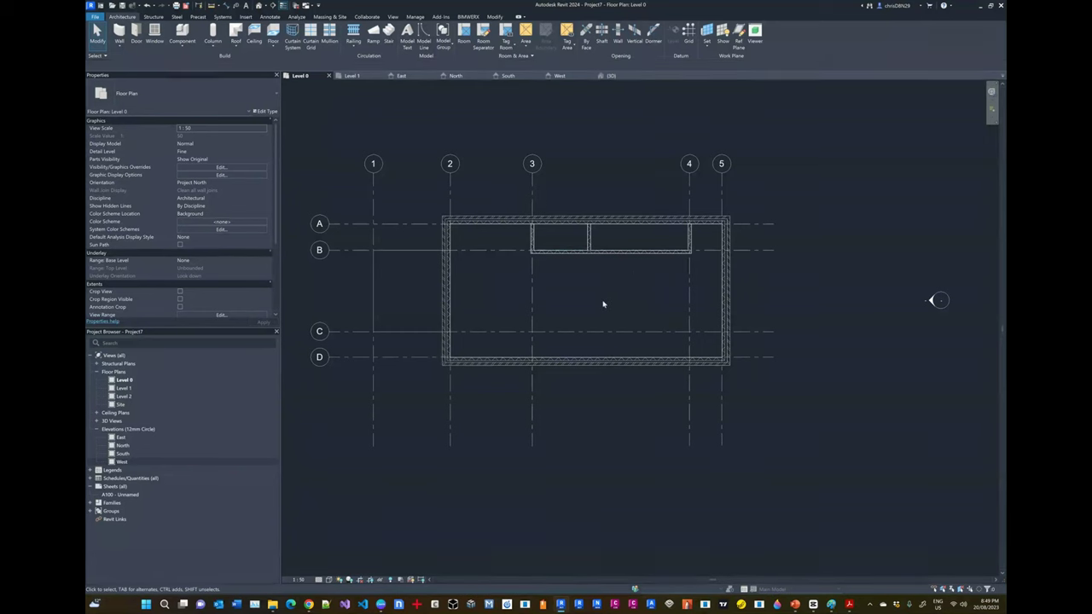
pyautogui.scroll(2, 602, 303)
pyautogui.click(352, 75)
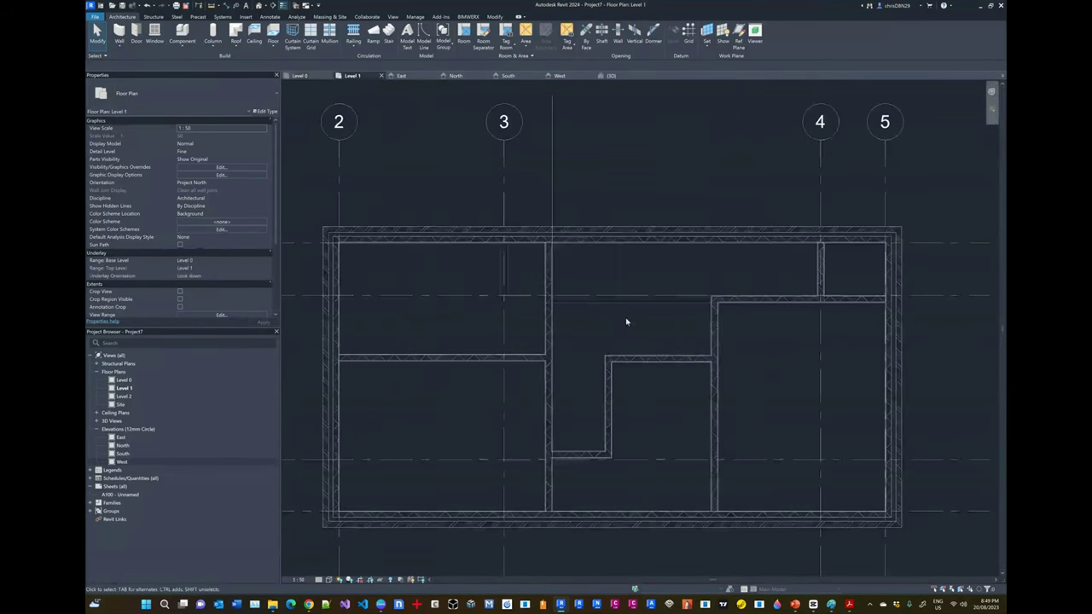
pyautogui.scroll(-3, 604, 211)
pyautogui.scroll(2, 603, 211)
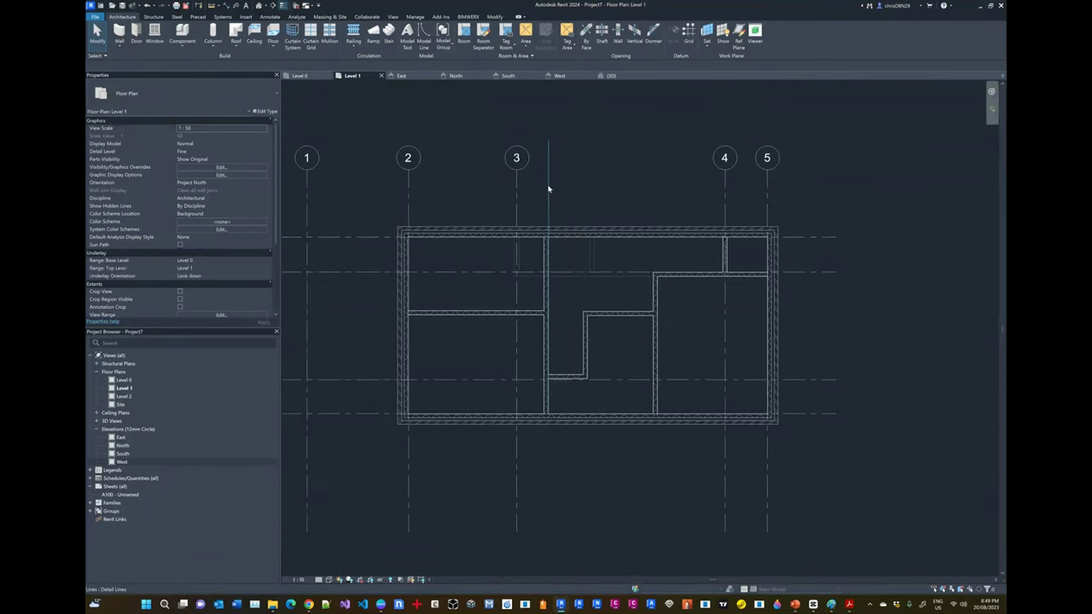
# Leave the plan for the 3D view and orbit to look down on the house from above
pyautogui.click(607, 196)
pyautogui.press('Escape')
pyautogui.click(611, 75)
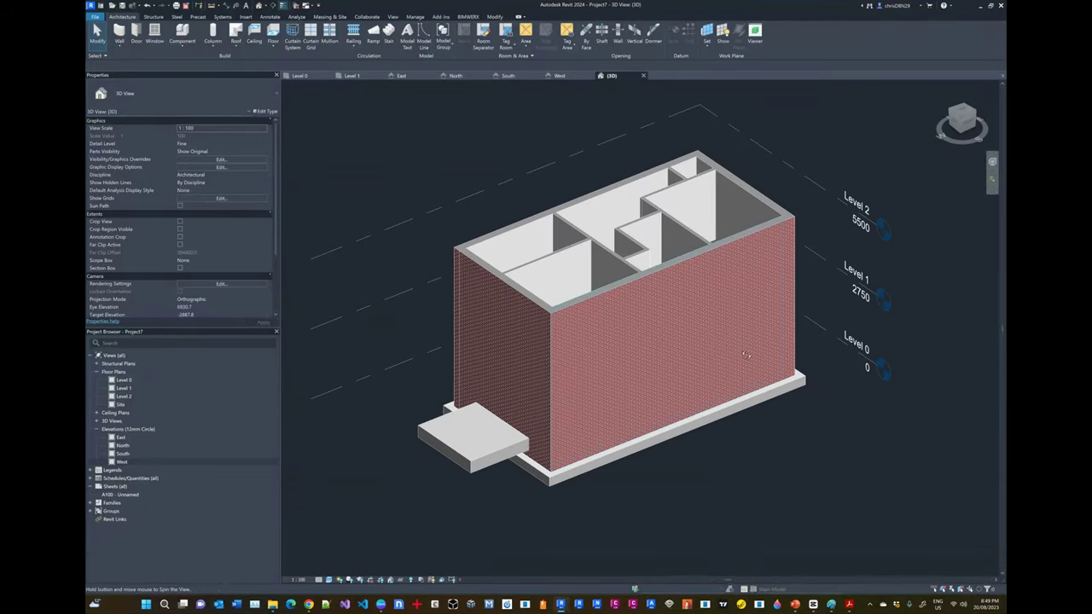
pyautogui.moveTo(713, 309)
pyautogui.keyDown('shift'); pyautogui.mouseDown(button='middle')
pyautogui.moveTo(731, 475)
pyautogui.moveTo(721, 328)
pyautogui.mouseUp(button='middle'); pyautogui.keyUp('shift')
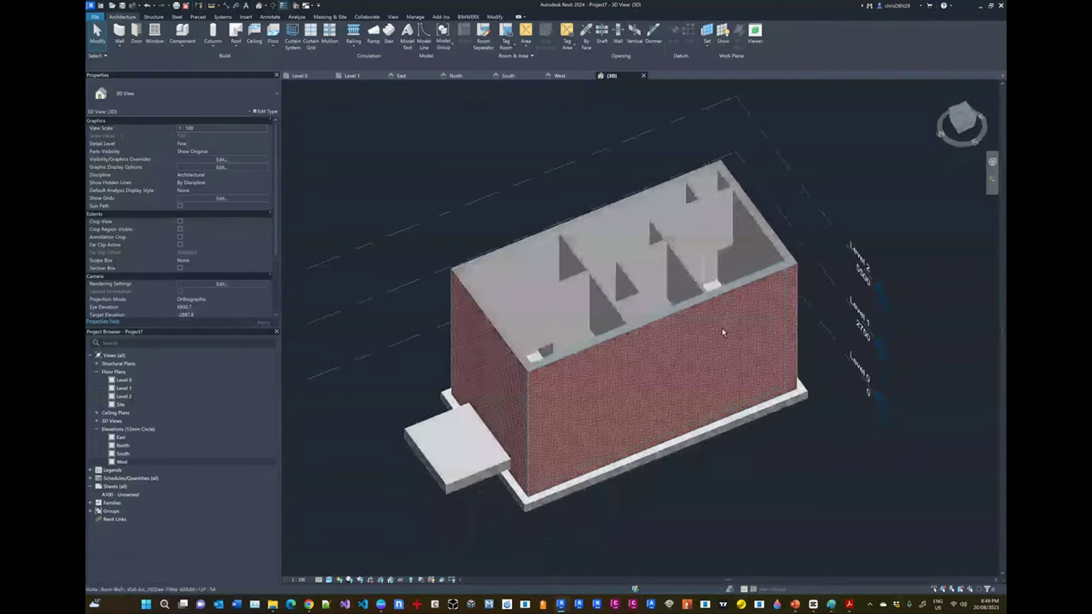
# Select the front brick wall and bring up Override Graphics in View from its context menu
pyautogui.click(726, 315)
pyautogui.rightClick(726, 315)
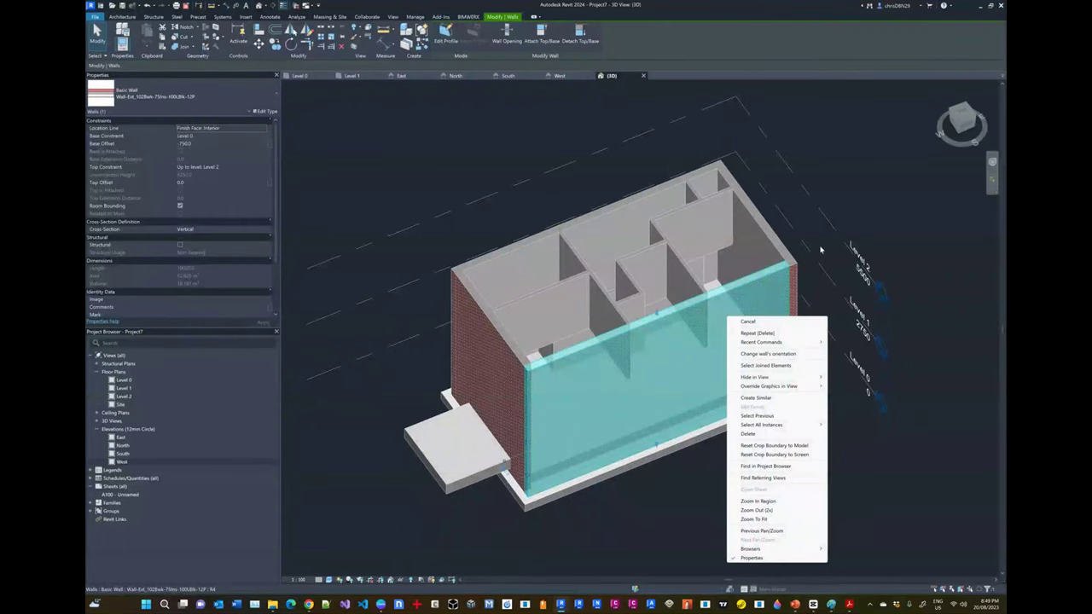
pyautogui.press('Escape')
pyautogui.press('Escape')
pyautogui.scroll(-3, 697, 289)
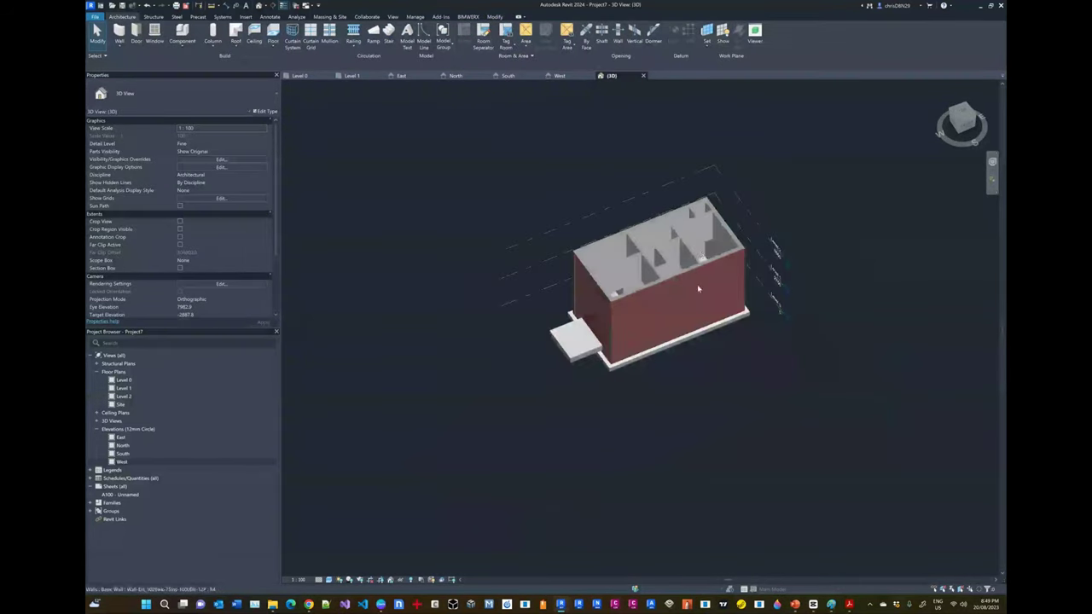
pyautogui.scroll(4, 697, 289)
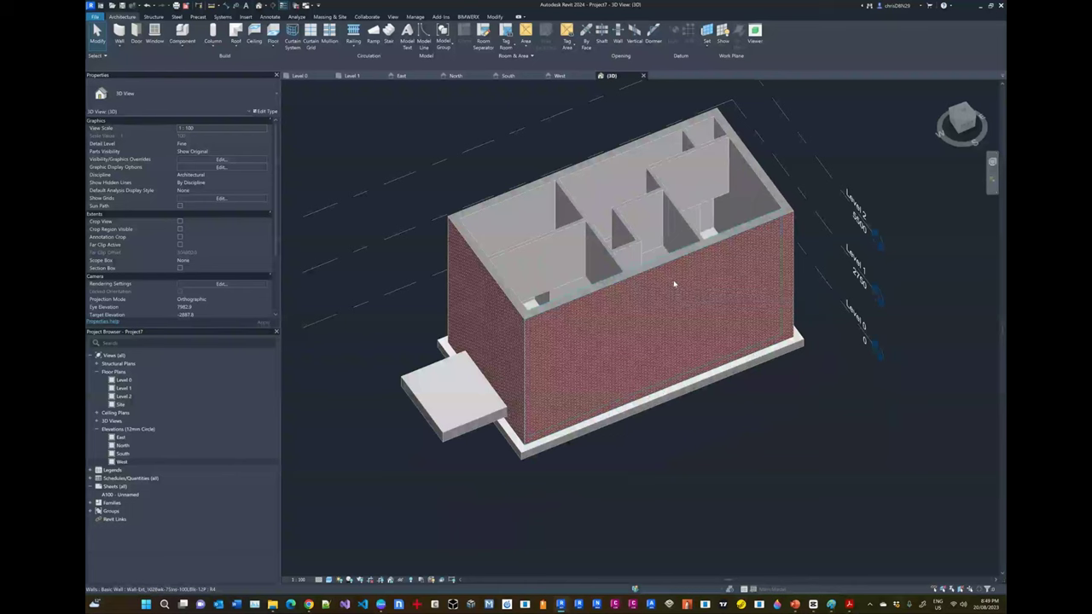
pyautogui.click(674, 284)
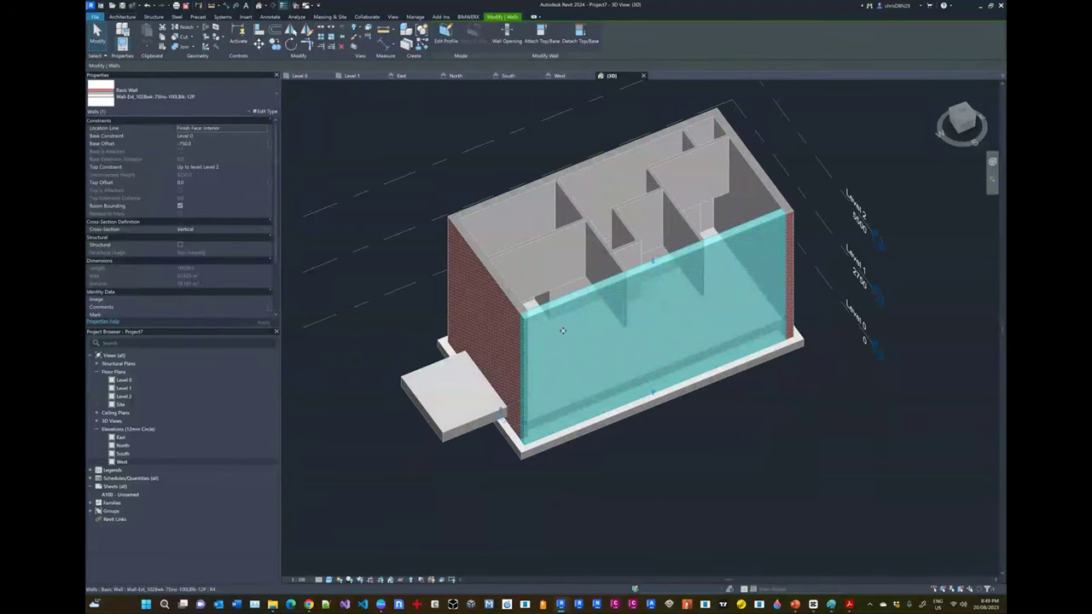
pyautogui.rightClick(659, 302)
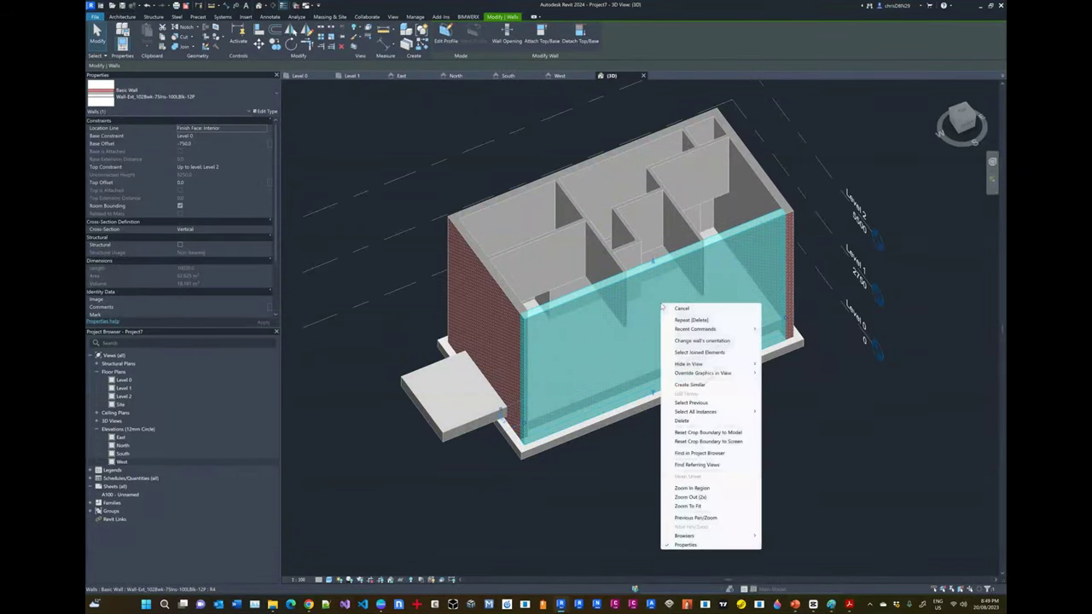
pyautogui.moveTo(695, 376)
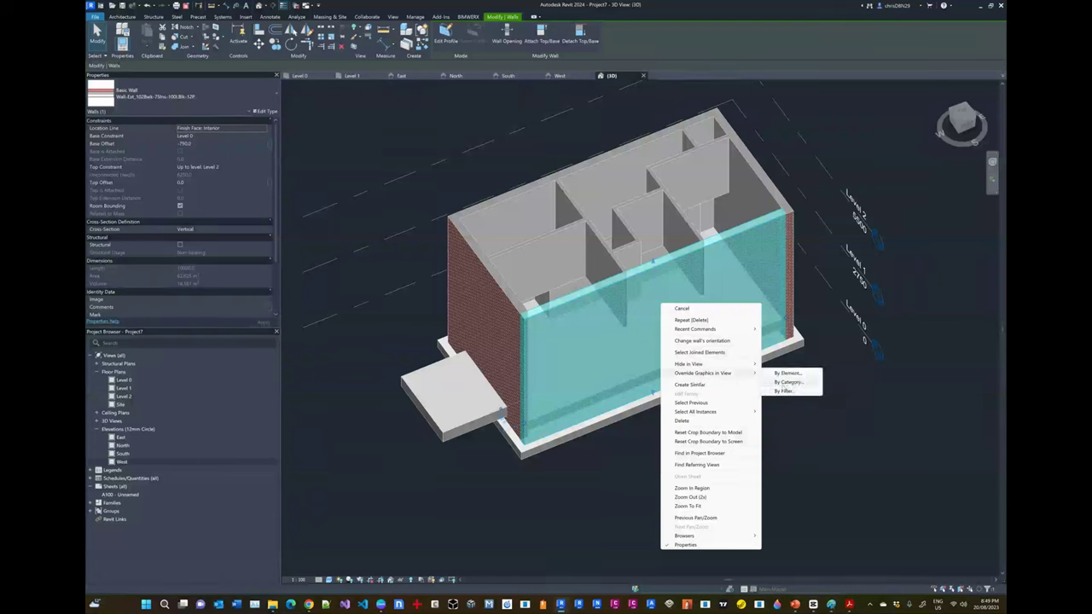
# Raise surface transparency for the whole Walls category and apply the override
pyautogui.click(787, 383)
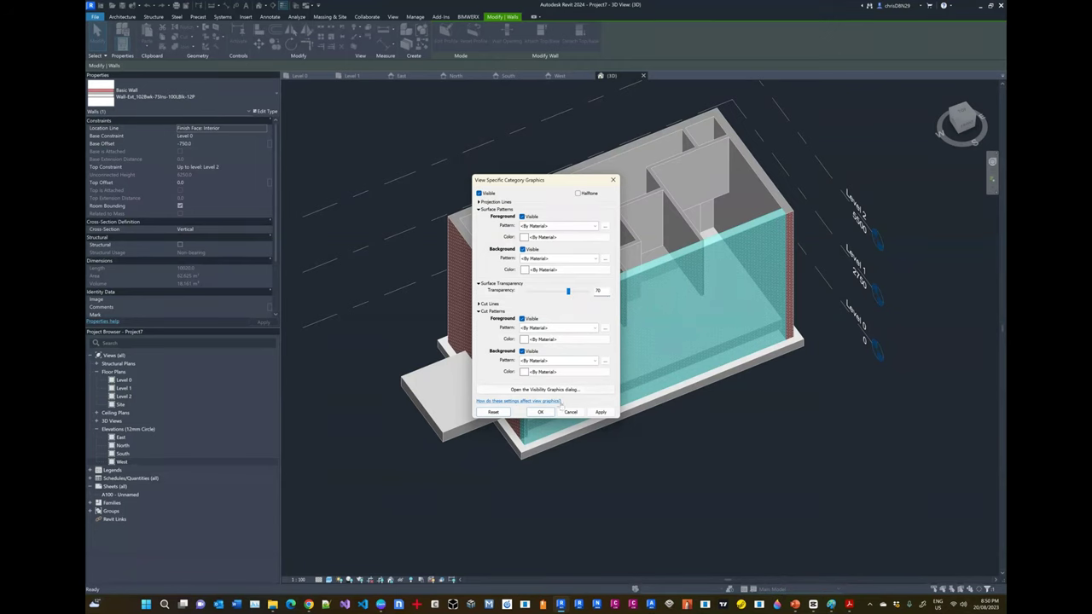
pyautogui.click(601, 412)
pyautogui.click(540, 411)
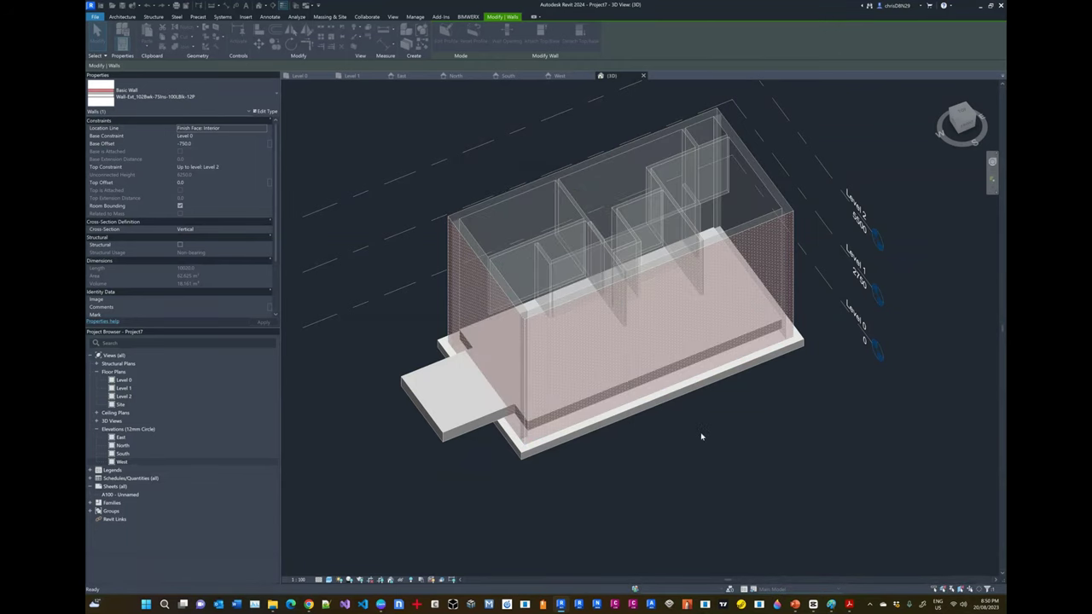
# Switch the 3D view to Shaded style and orbit to inspect the see-through walls
pyautogui.click(729, 444)
pyautogui.keyDown('shift'); pyautogui.moveTo(730, 443); pyautogui.dragTo(475, 444, button='middle'); pyautogui.keyUp('shift')
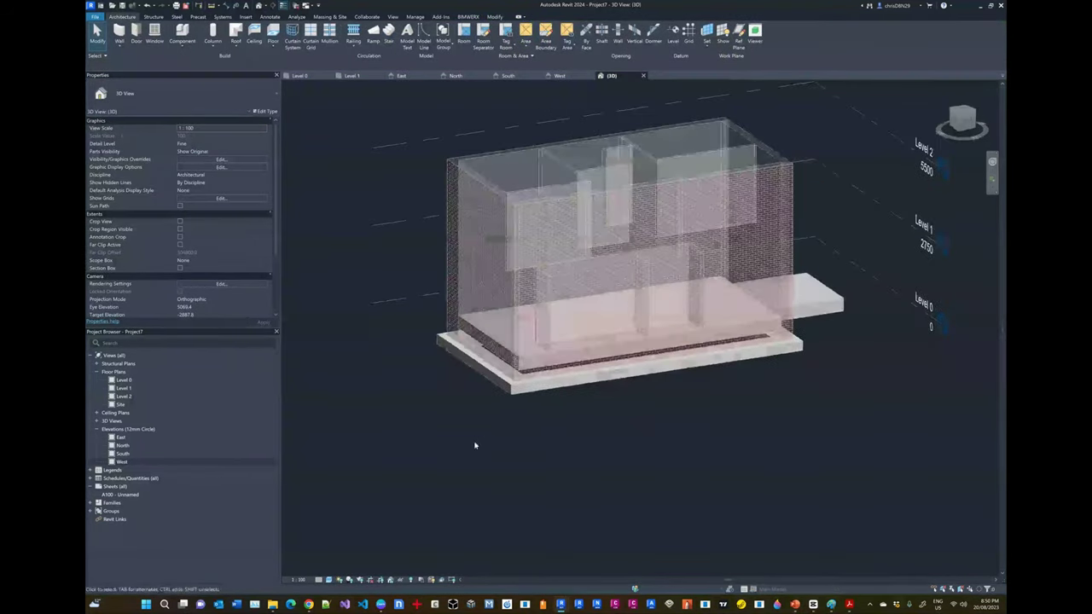
pyautogui.click(328, 580)
pyautogui.click(363, 550)
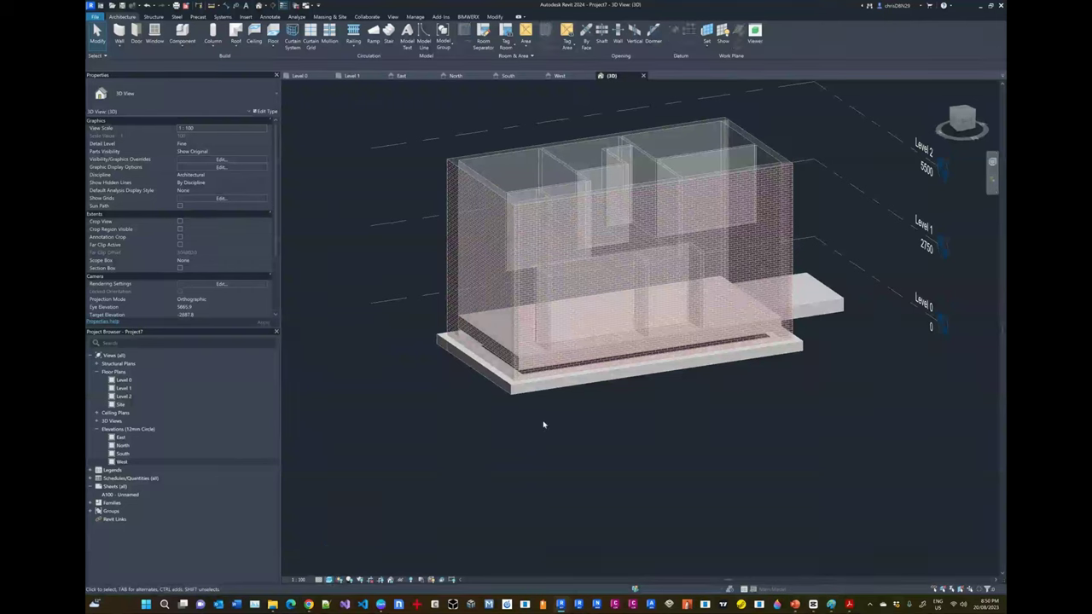
pyautogui.click(327, 581)
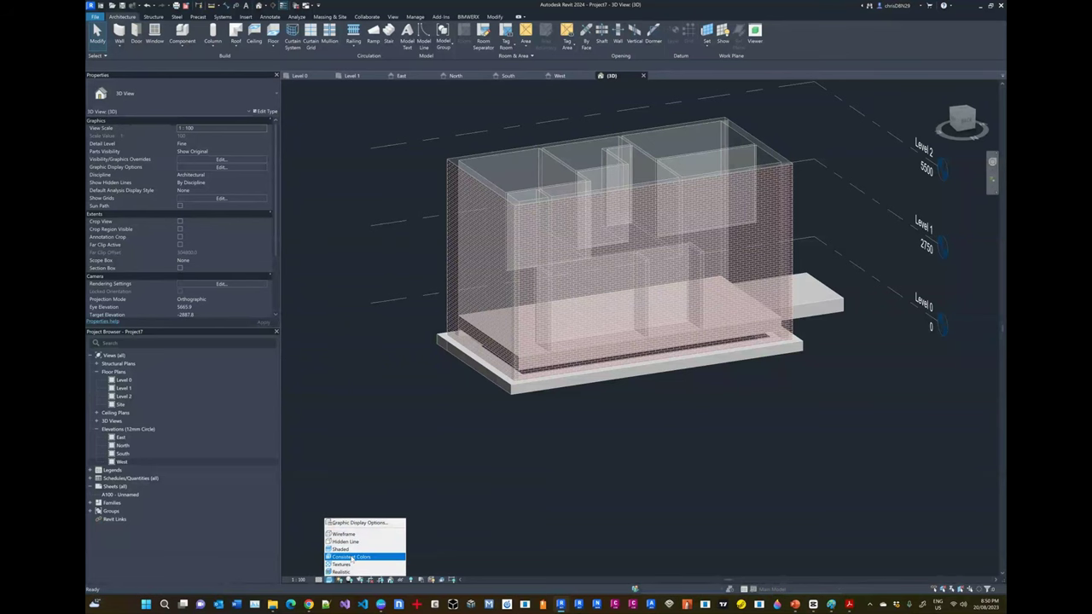
pyautogui.click(341, 550)
pyautogui.keyDown('shift'); pyautogui.moveTo(510, 429); pyautogui.dragTo(676, 480, button='middle'); pyautogui.keyUp('shift')
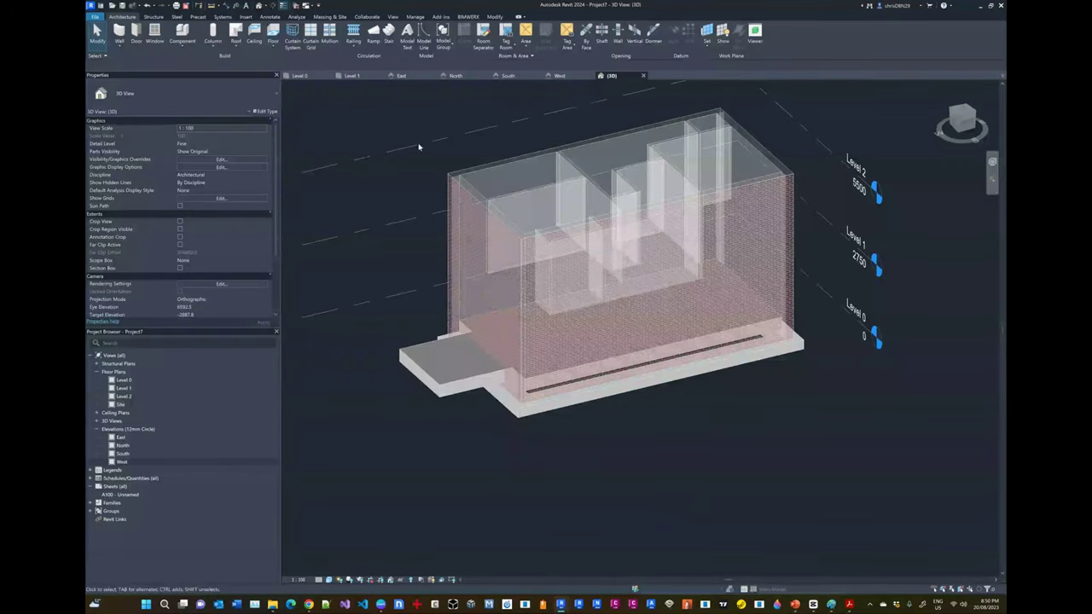
# Return to the Level 1 plan, check the Paint sketch, and list the Floor creation options
pyautogui.click(350, 76)
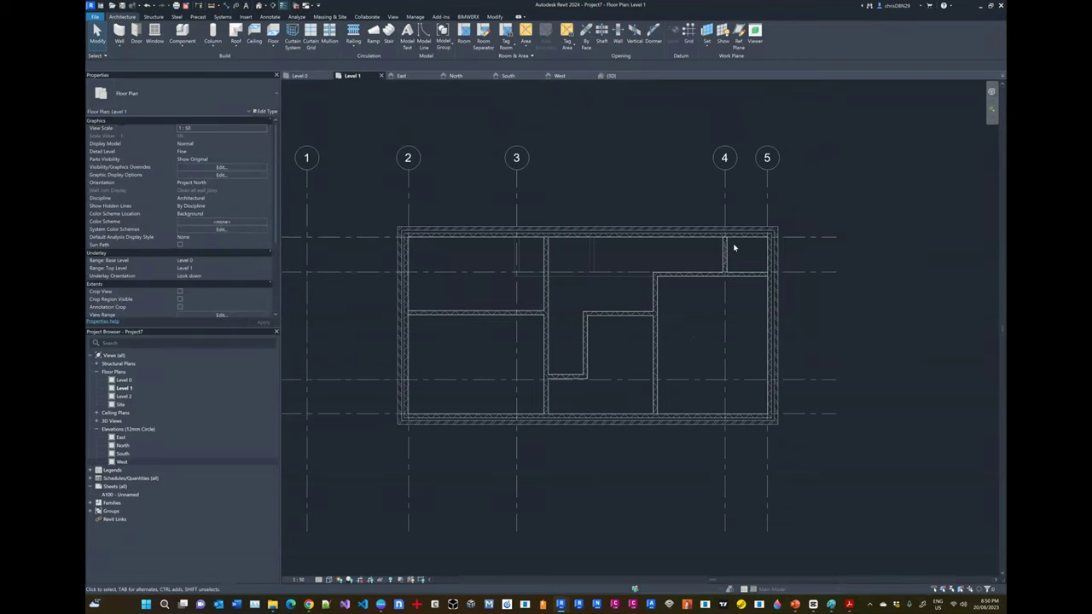
pyautogui.hotkey('alt', 'Tab')
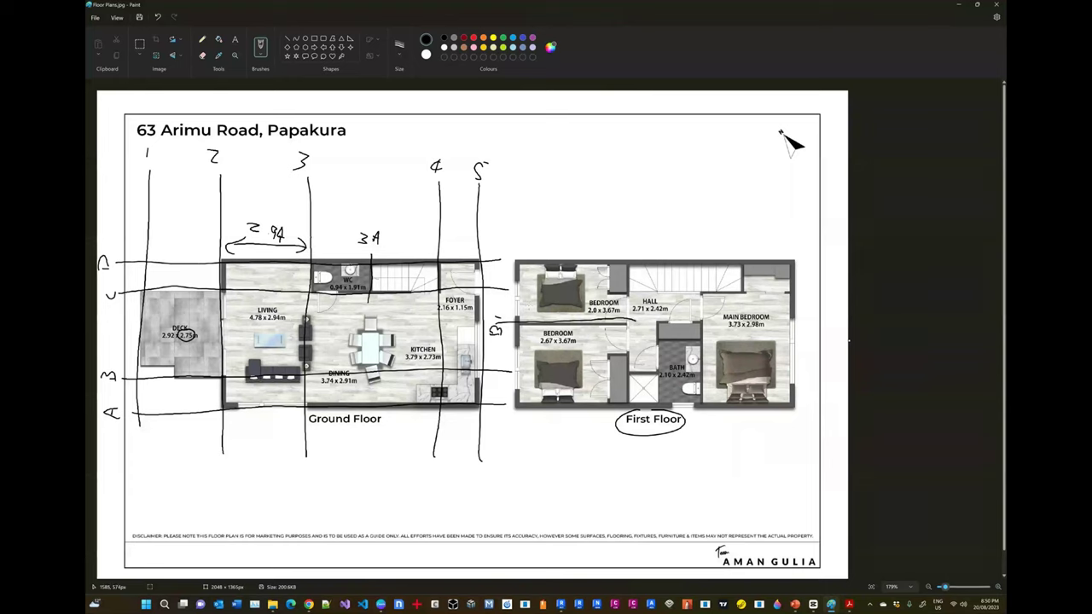
pyautogui.hotkey('alt', 'Tab')
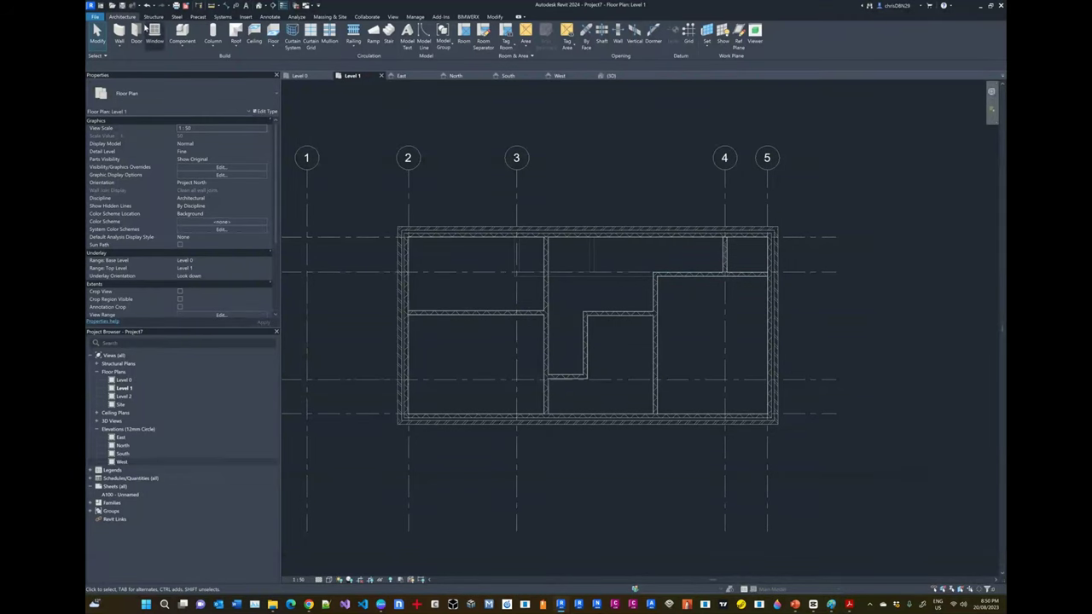
pyautogui.click(274, 49)
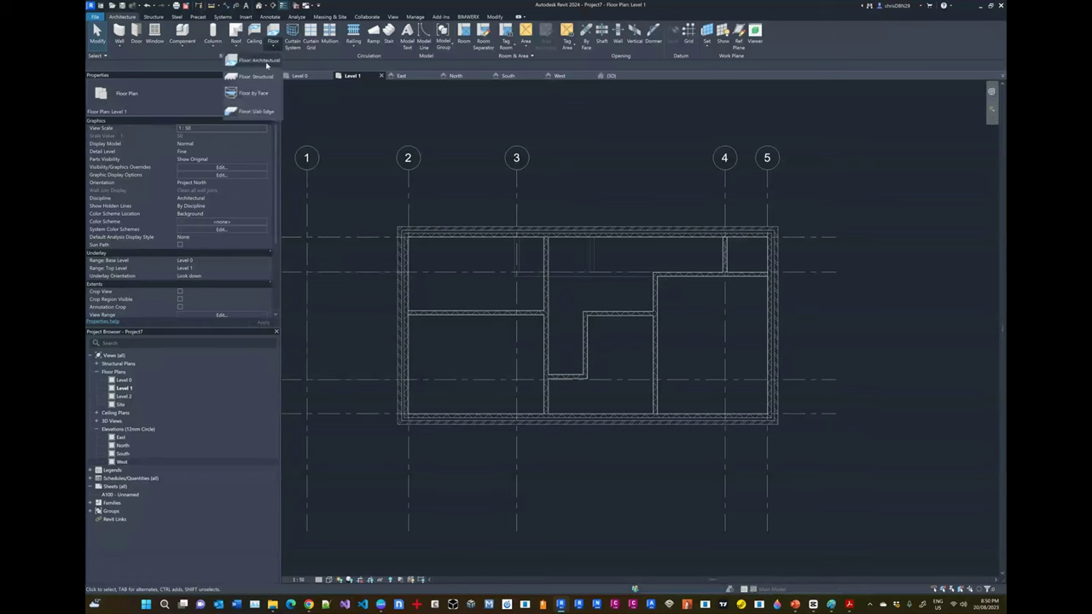
# Start an architectural floor using the Floor_Timber_22Cbd-225Joist type
pyautogui.click(255, 59)
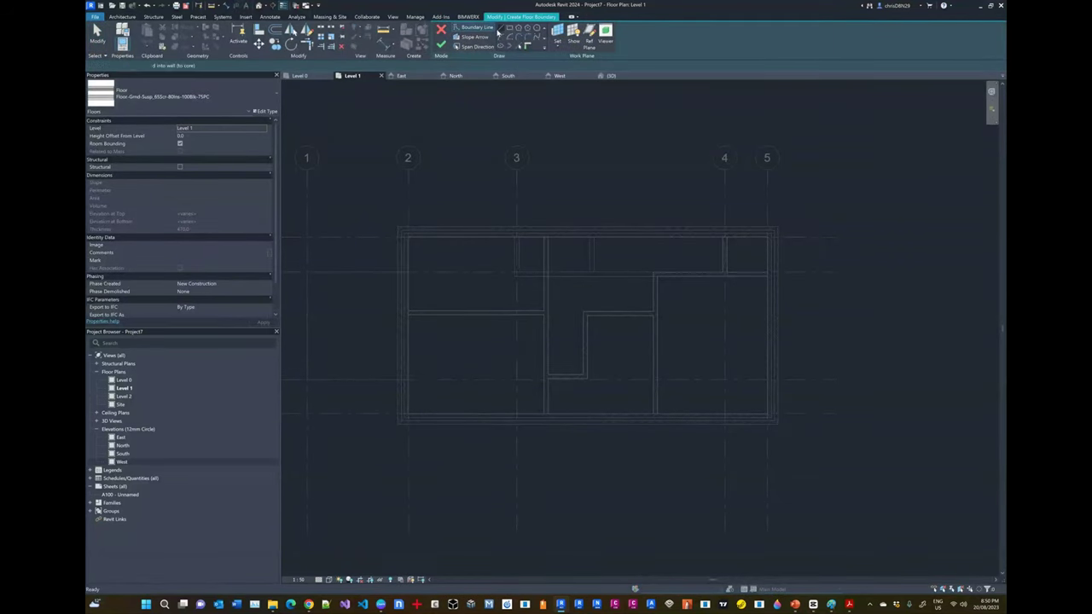
pyautogui.scroll(4, 755, 243)
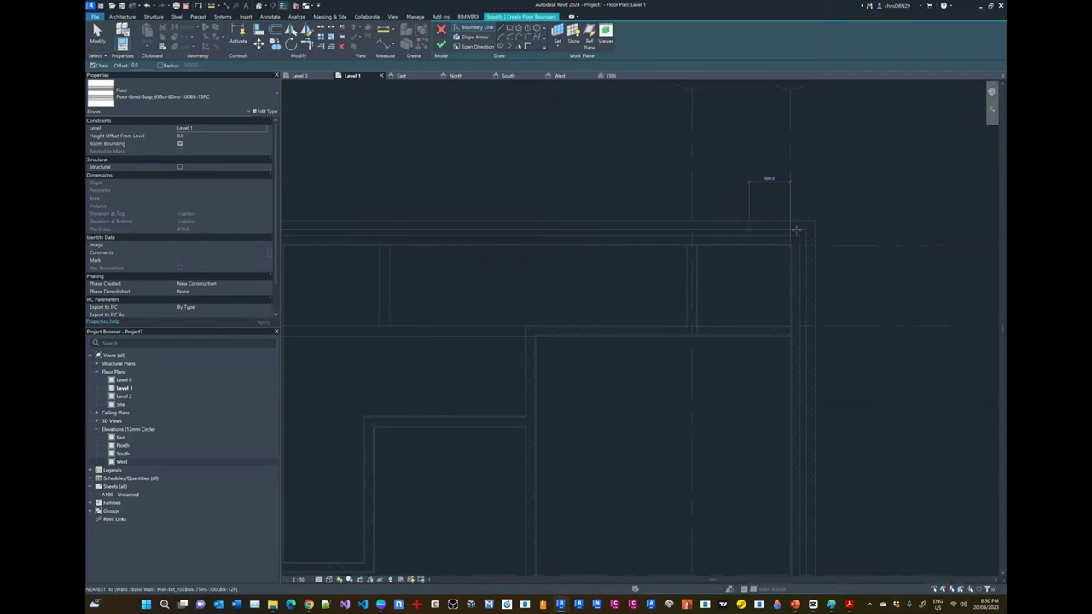
pyautogui.scroll(-4, 785, 270)
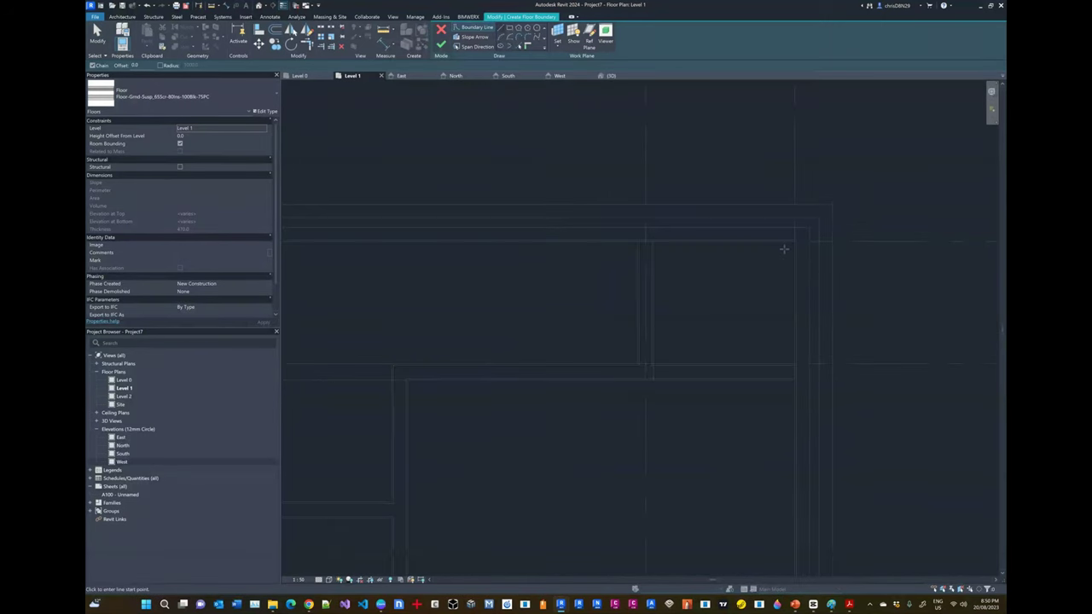
pyautogui.click(231, 92)
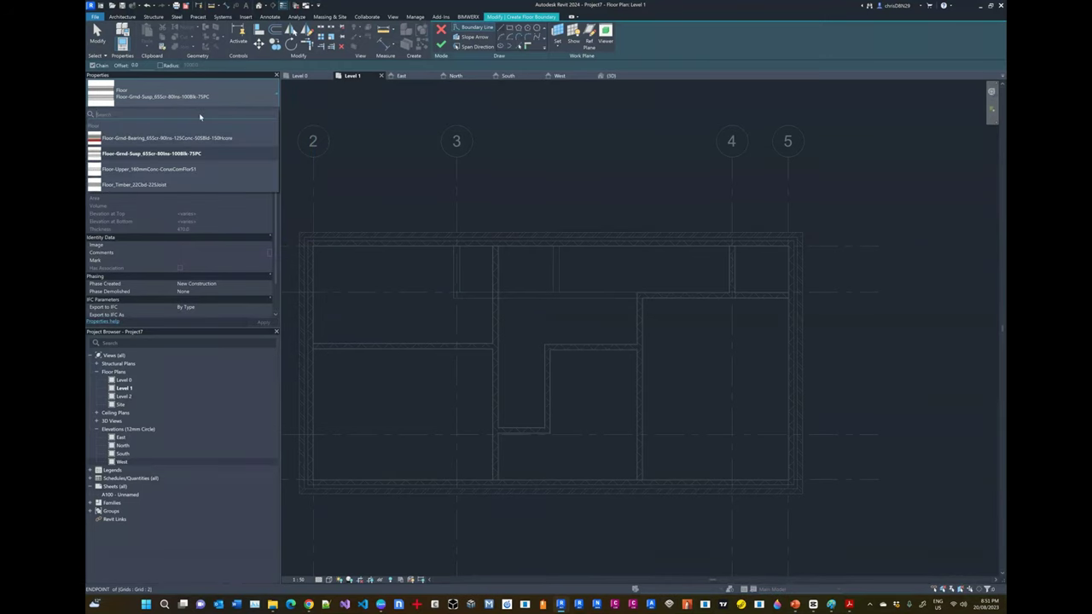
pyautogui.click(134, 185)
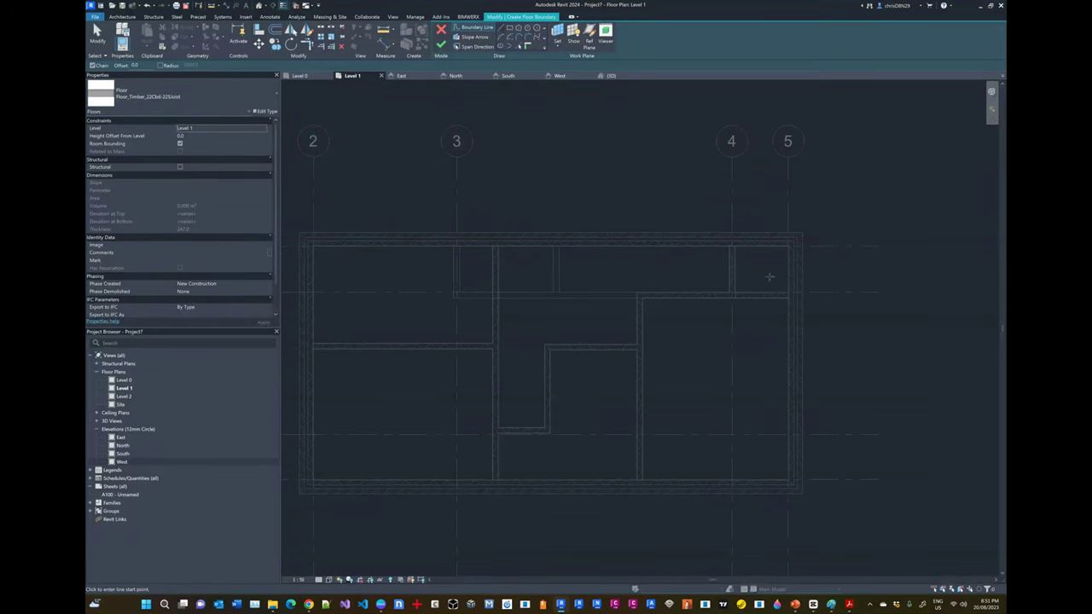
pyautogui.scroll(5, 768, 277)
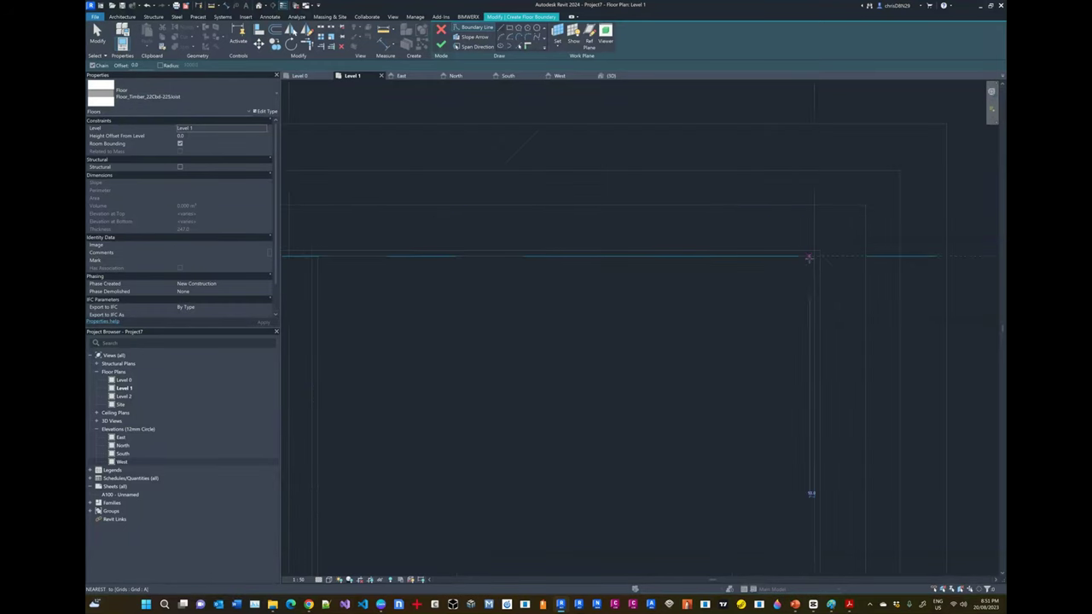
# Sketch the first floor boundary segments from the wall corner along the exterior walls
pyautogui.click(810, 256)
pyautogui.scroll(4, 819, 257)
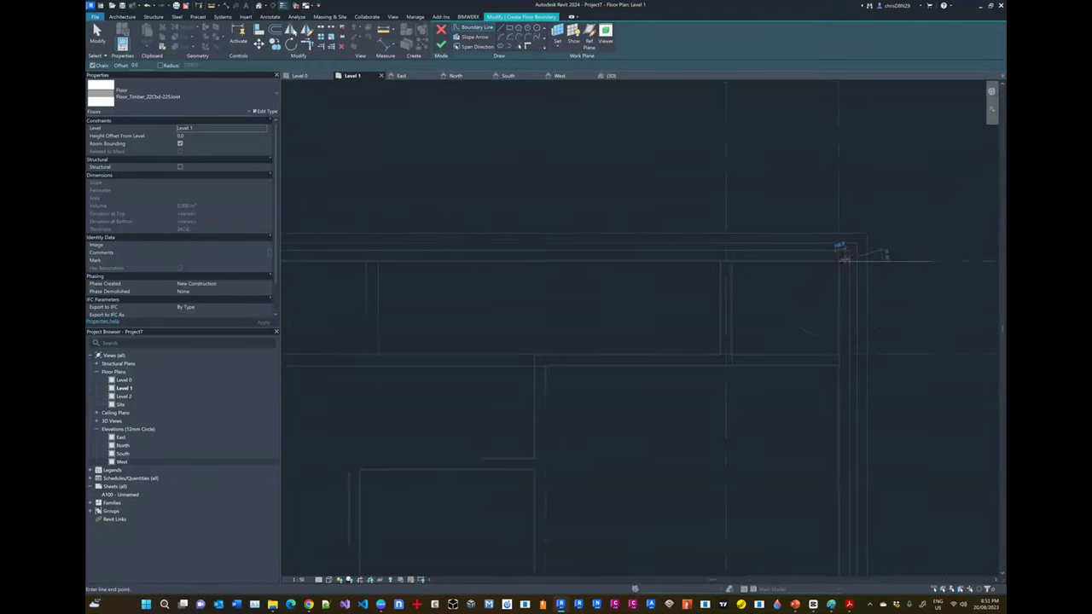
pyautogui.scroll(-2, 844, 258)
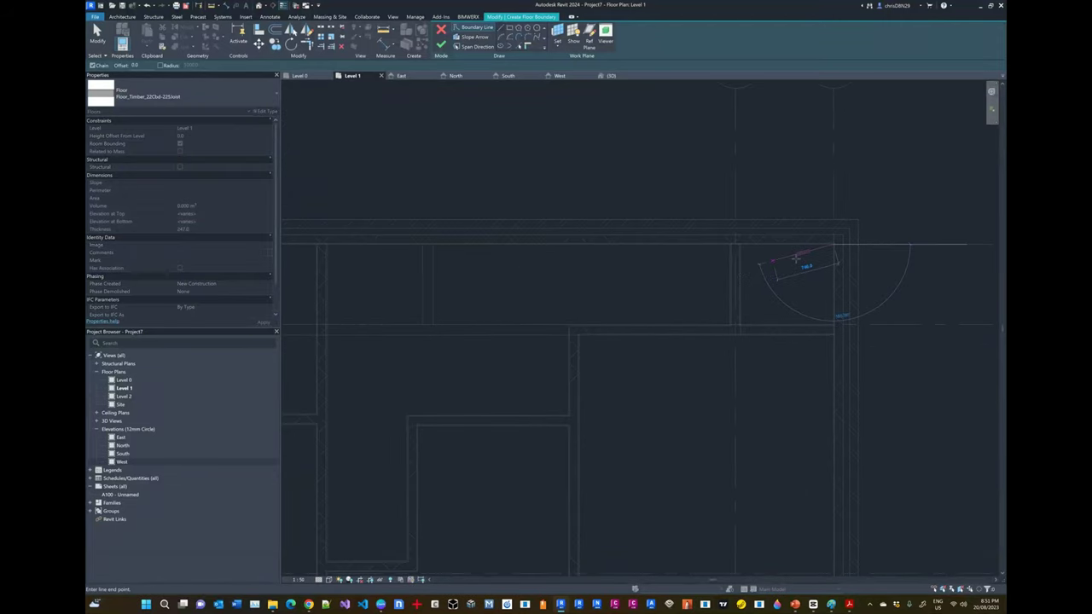
pyautogui.scroll(-4, 795, 258)
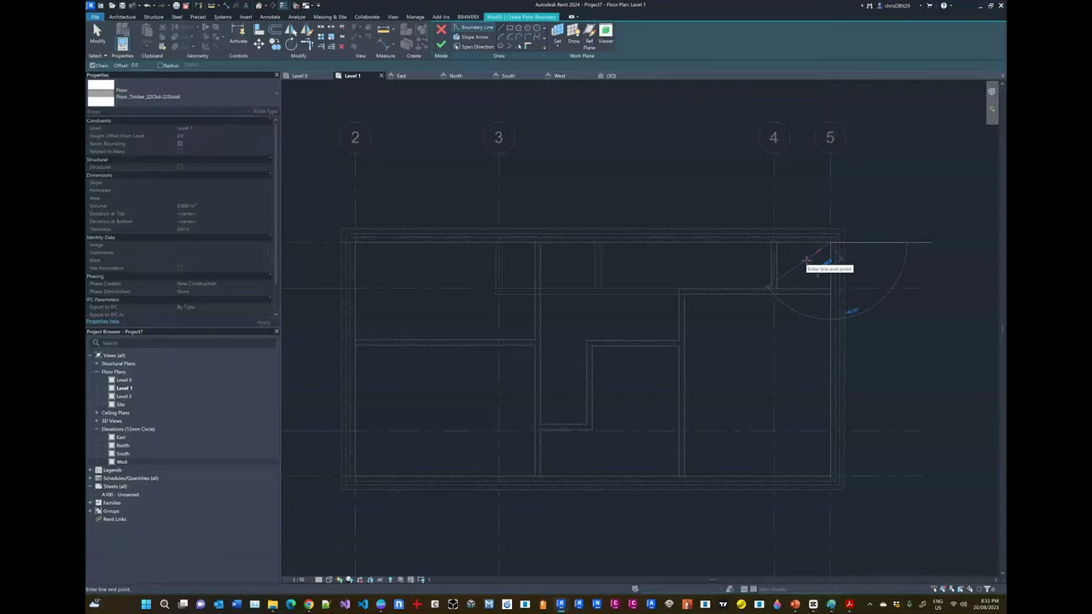
pyautogui.scroll(5, 806, 259)
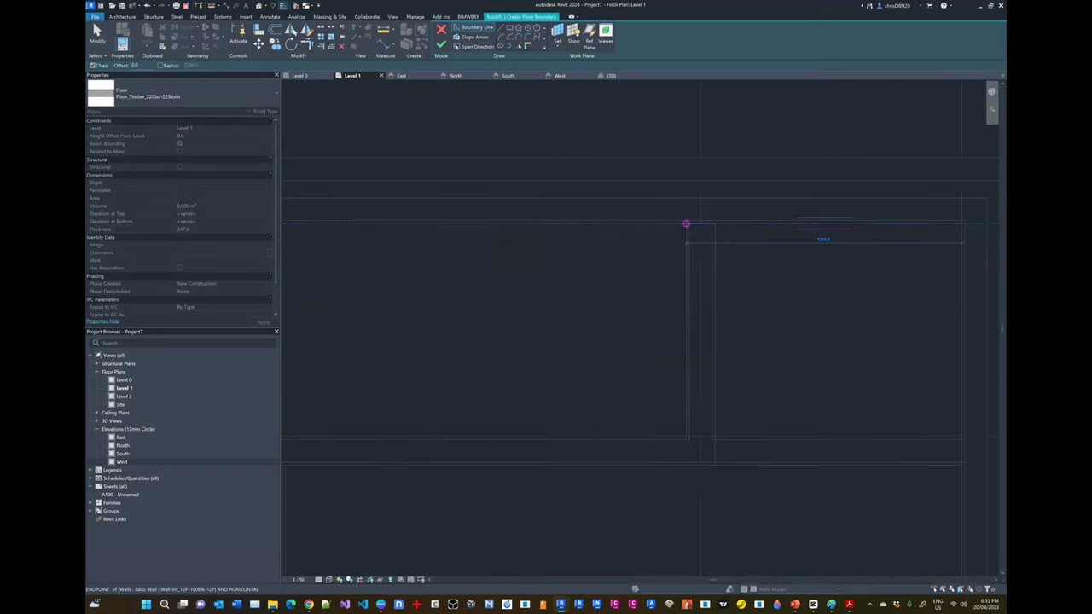
pyautogui.click(686, 223)
pyautogui.scroll(2, 721, 245)
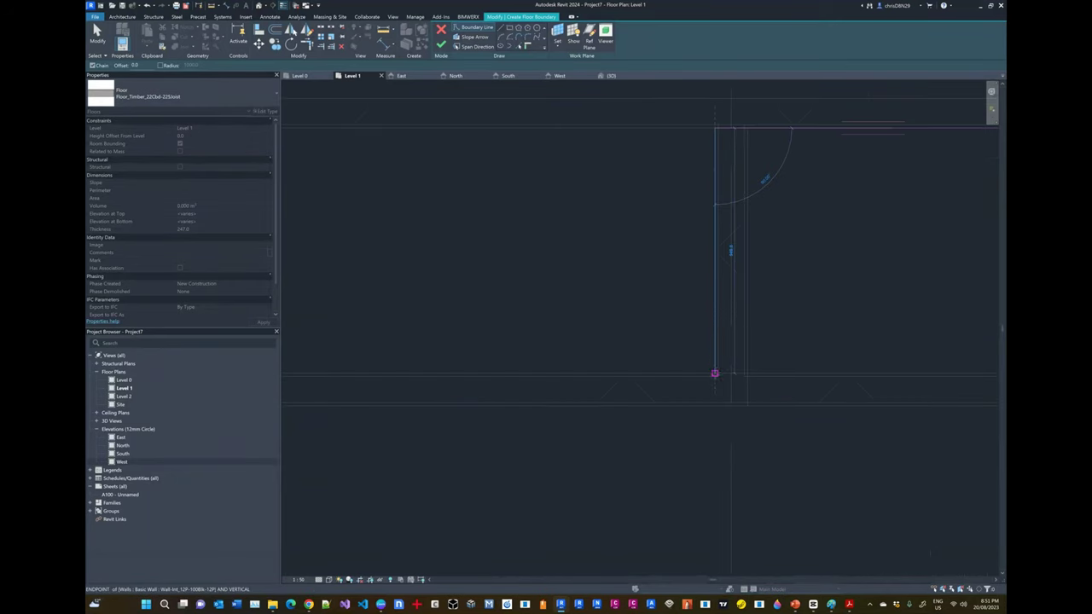
pyautogui.click(715, 373)
pyautogui.scroll(-5, 819, 268)
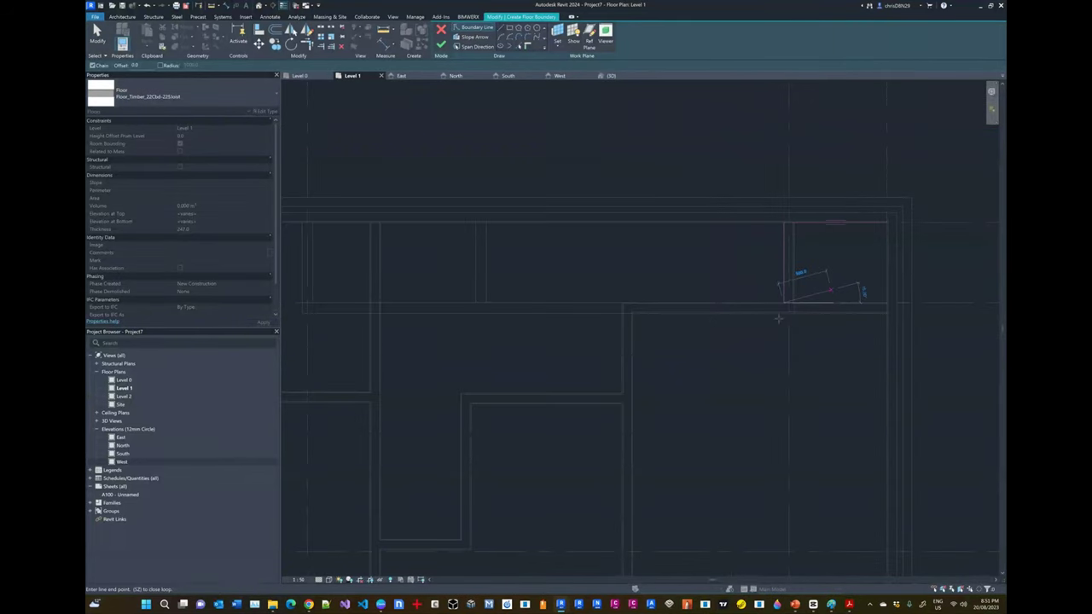
pyautogui.scroll(4, 592, 298)
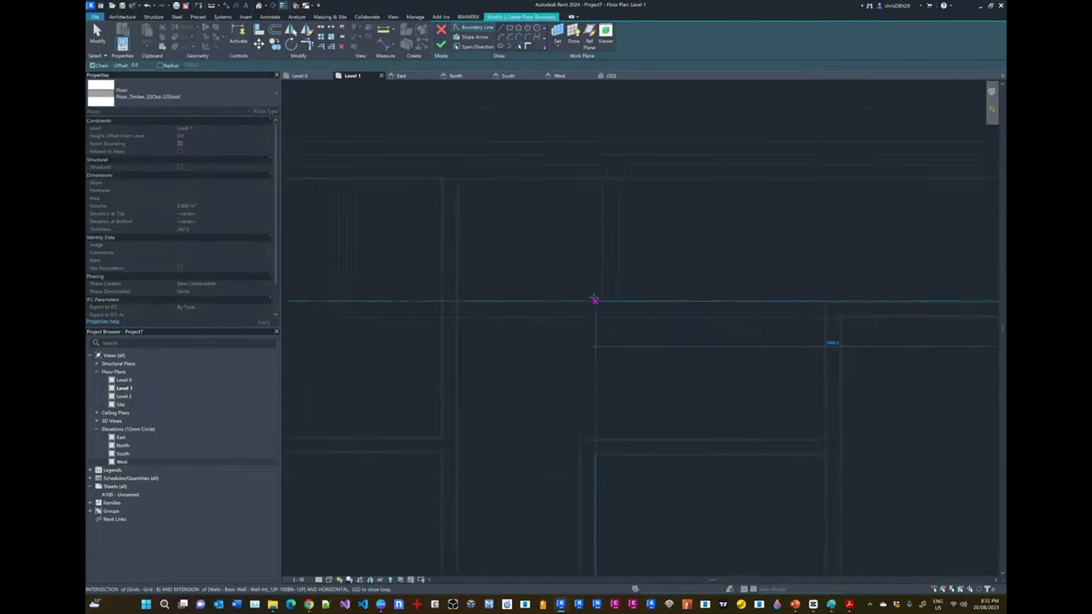
pyautogui.click(436, 302)
# Continue the boundary through the upper, lower-left and lower-right corners and close it
pyautogui.click(434, 163)
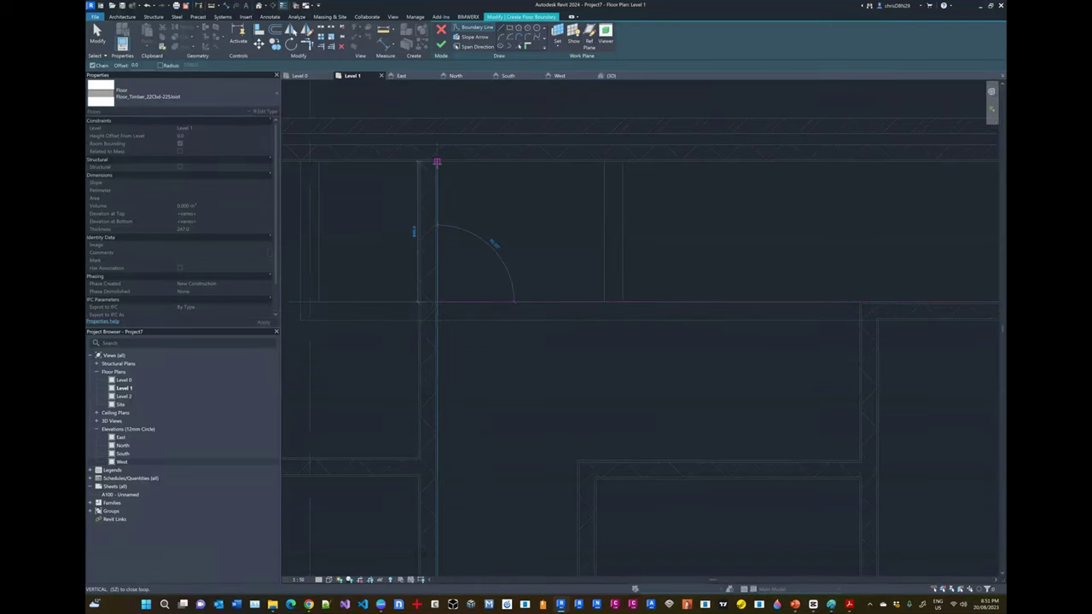
pyautogui.scroll(-3, 709, 238)
pyautogui.scroll(-1, 695, 226)
pyautogui.scroll(6, 497, 219)
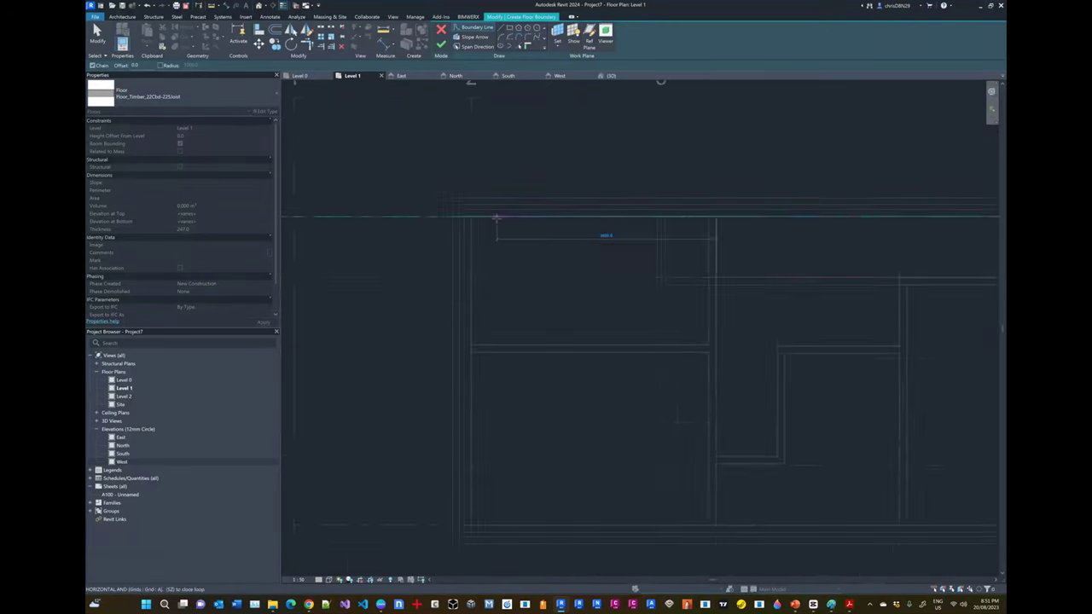
pyautogui.scroll(-5, 453, 204)
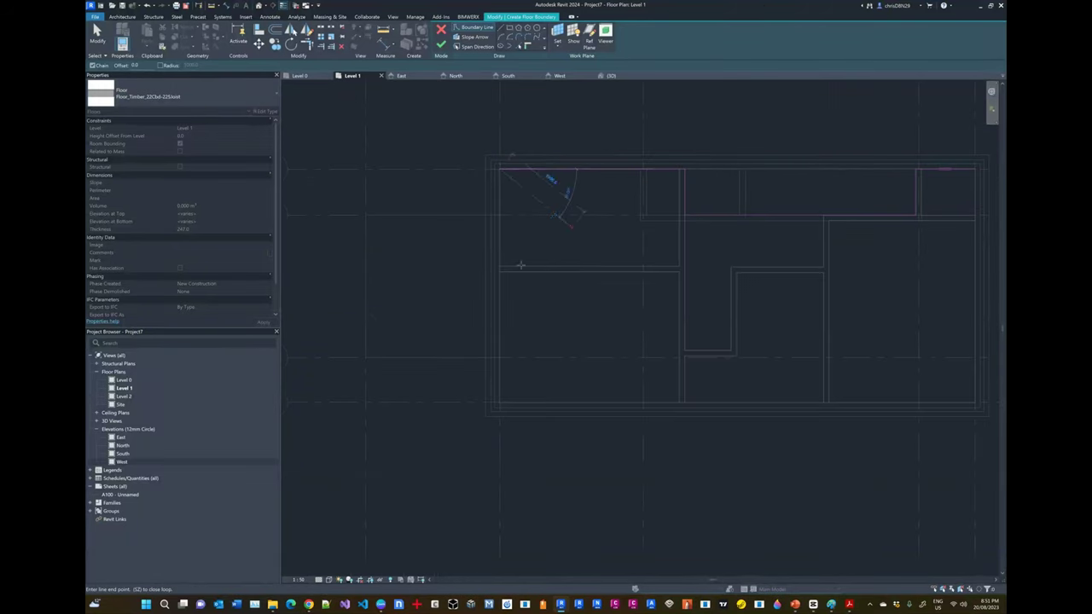
pyautogui.scroll(4, 500, 401)
pyautogui.scroll(2, 501, 398)
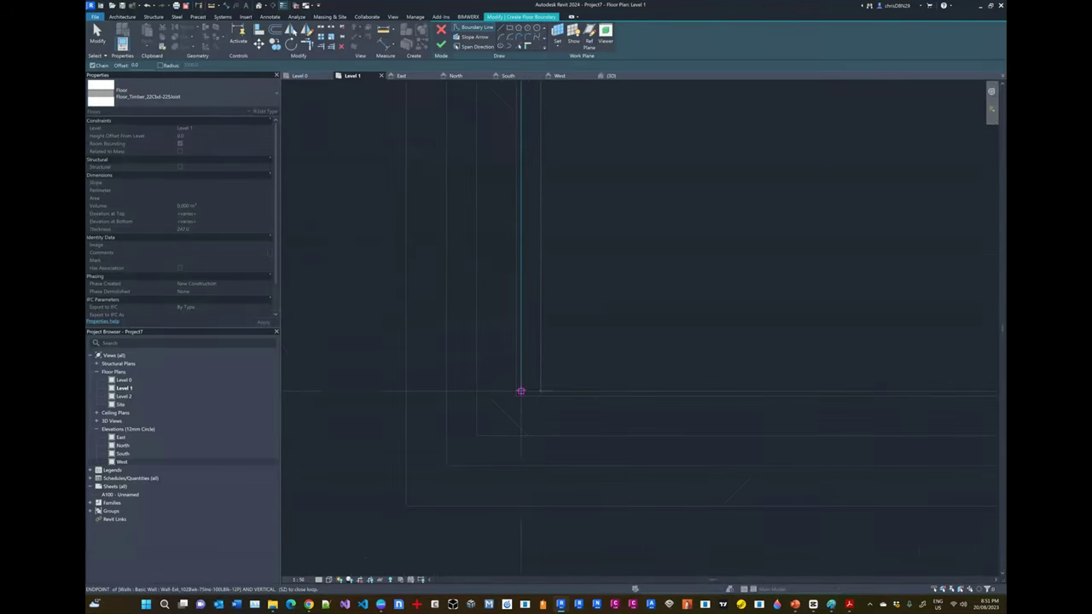
pyautogui.click(501, 397)
pyautogui.scroll(-5, 424, 399)
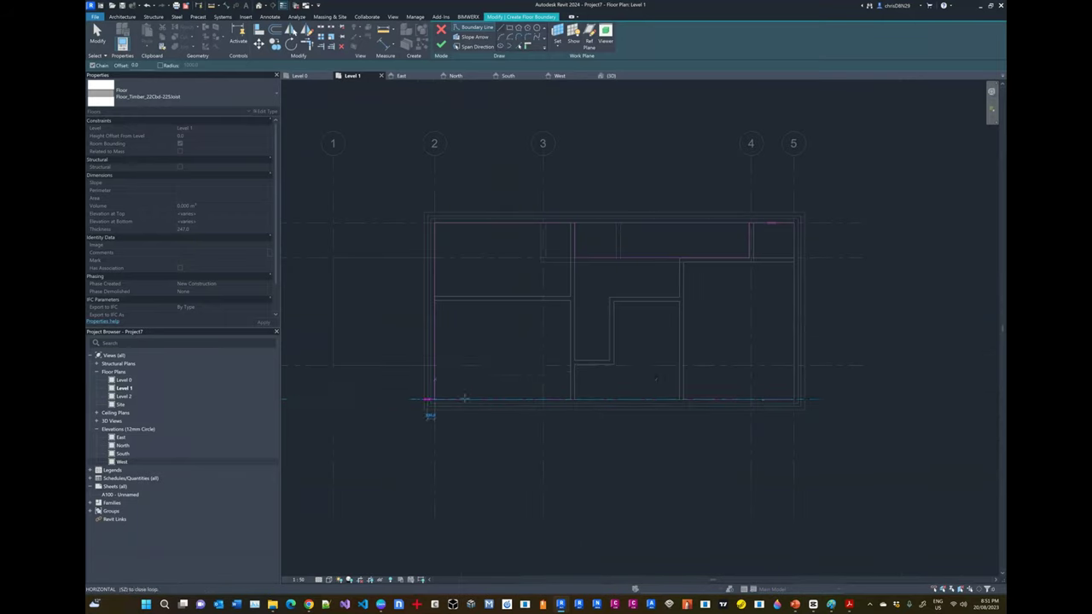
pyautogui.scroll(5, 785, 398)
pyautogui.scroll(3, 781, 397)
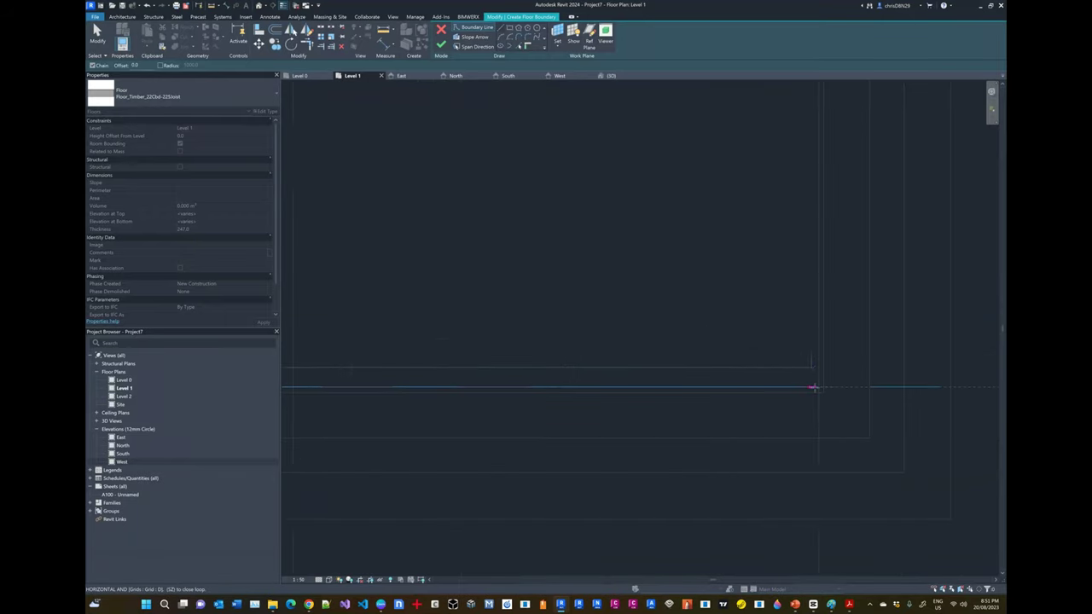
pyautogui.click(817, 389)
pyautogui.scroll(-5, 705, 460)
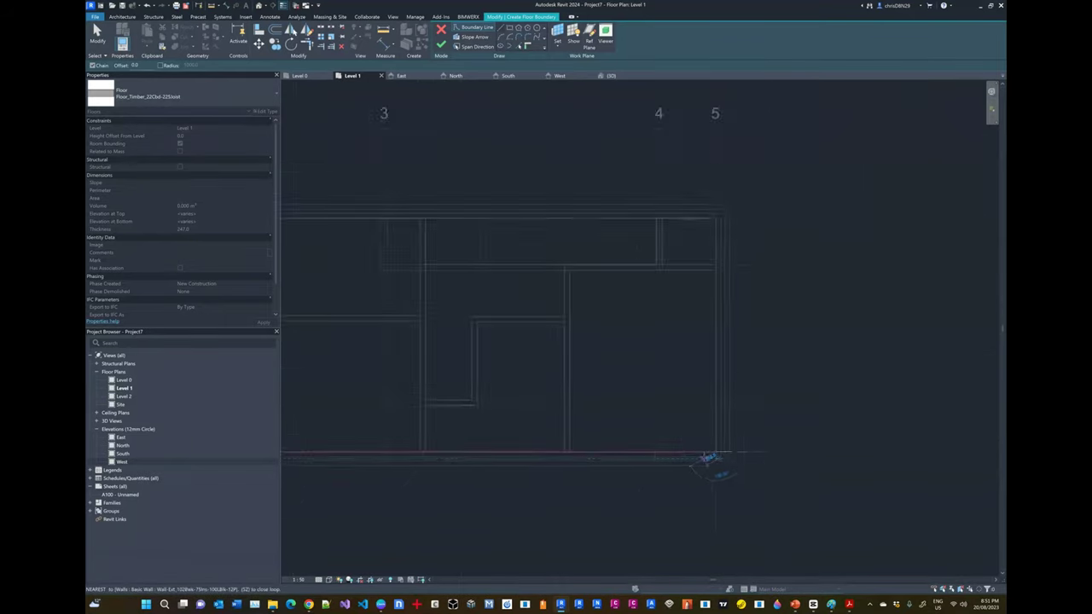
pyautogui.scroll(5, 730, 260)
pyautogui.scroll(3, 730, 260)
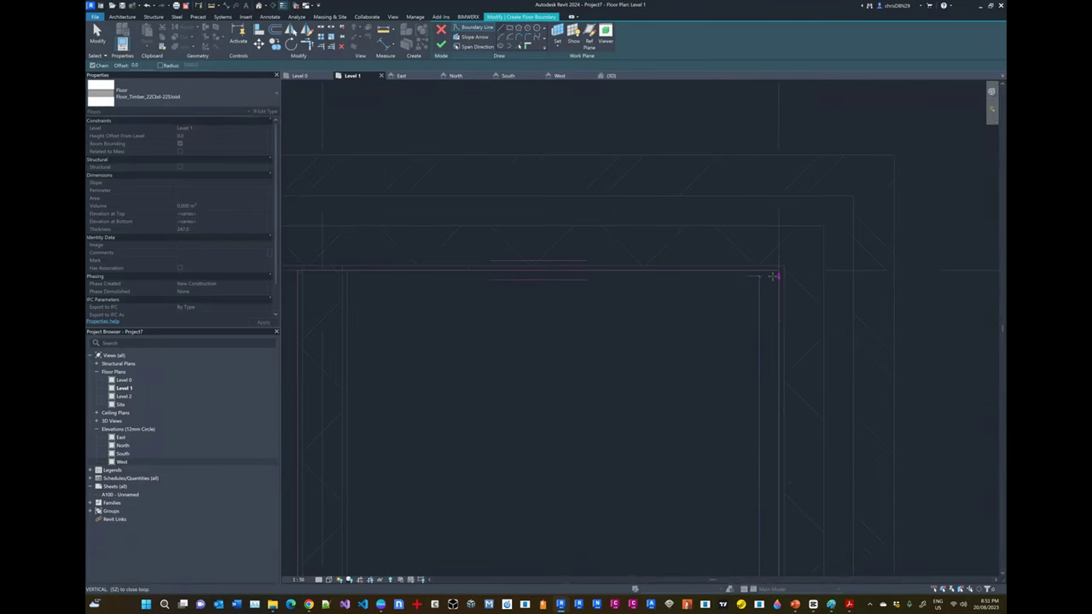
pyautogui.click(777, 268)
pyautogui.scroll(-3, 706, 213)
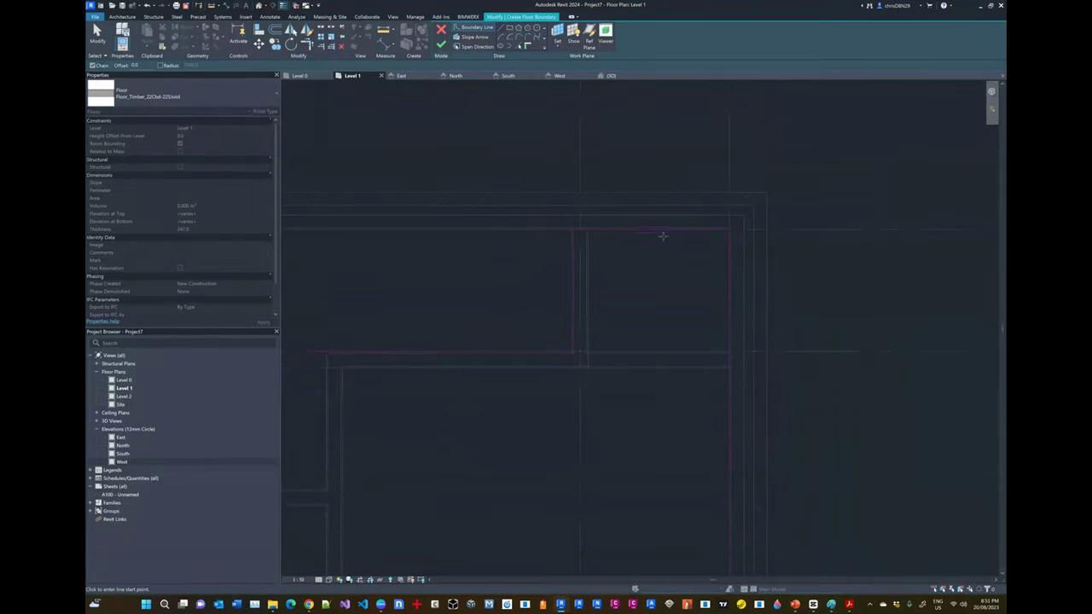
pyautogui.press('Escape')
# Set the span direction, finish the floor, and attach the walls below to it
pyautogui.scroll(-3, 695, 230)
pyautogui.scroll(-1, 685, 232)
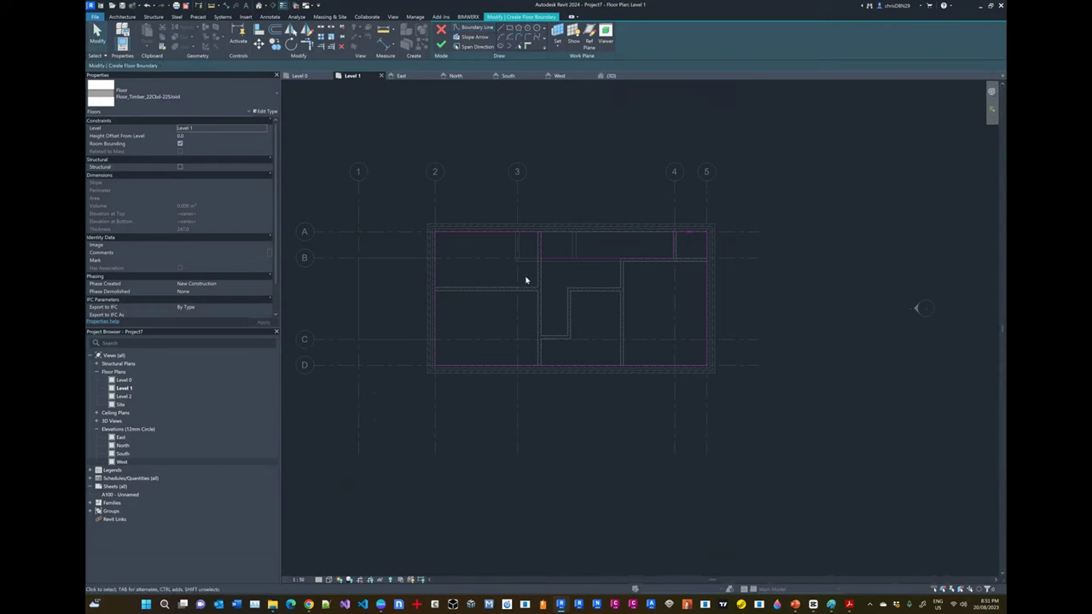
pyautogui.click(475, 46)
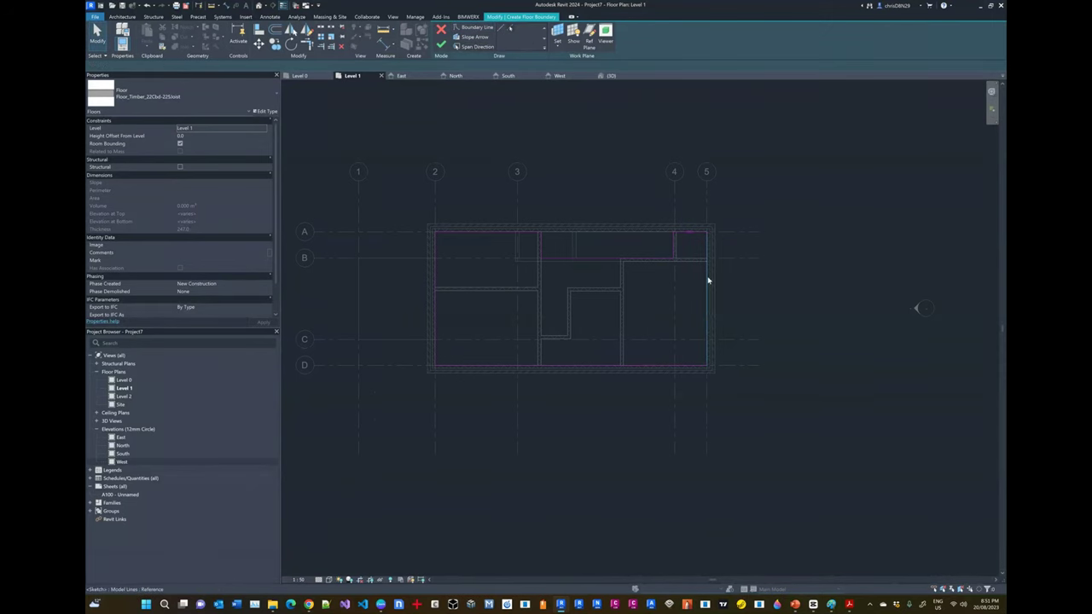
pyautogui.scroll(1, 608, 290)
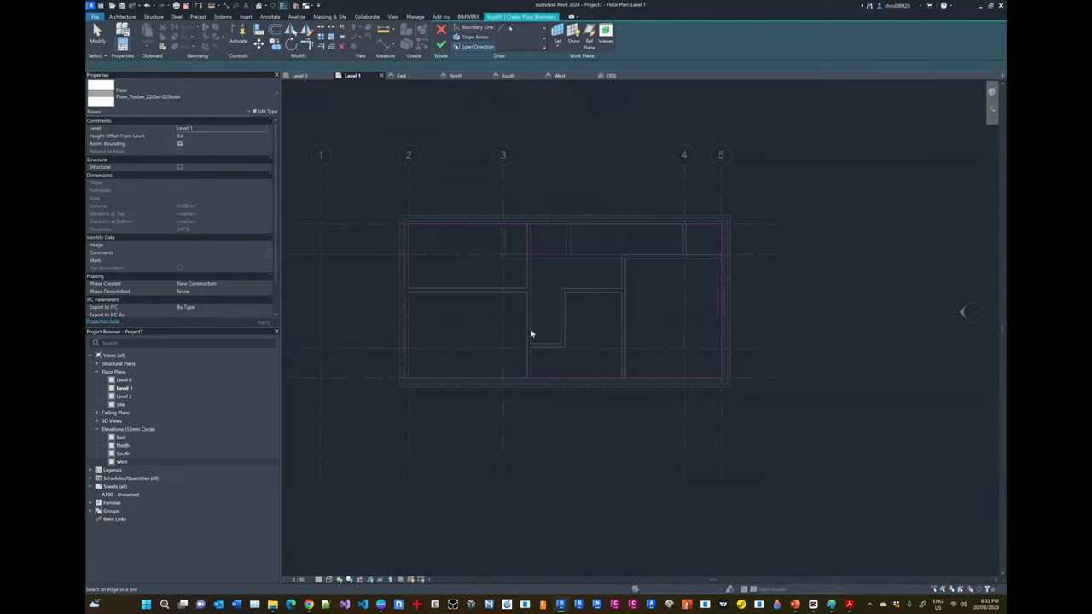
pyautogui.click(440, 43)
pyautogui.scroll(3, 663, 251)
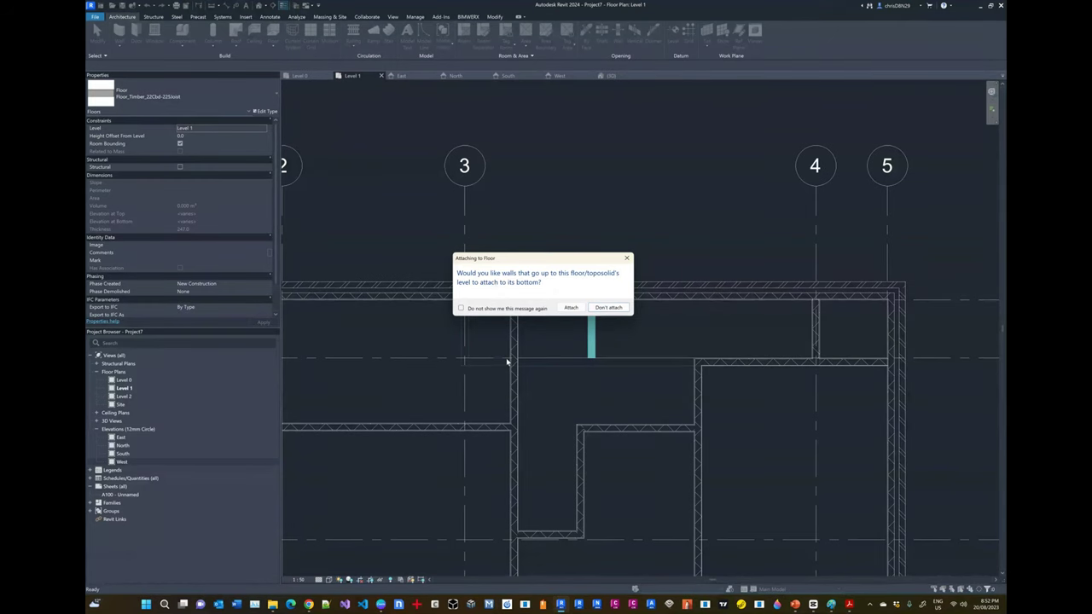
pyautogui.click(570, 308)
pyautogui.scroll(-3, 573, 309)
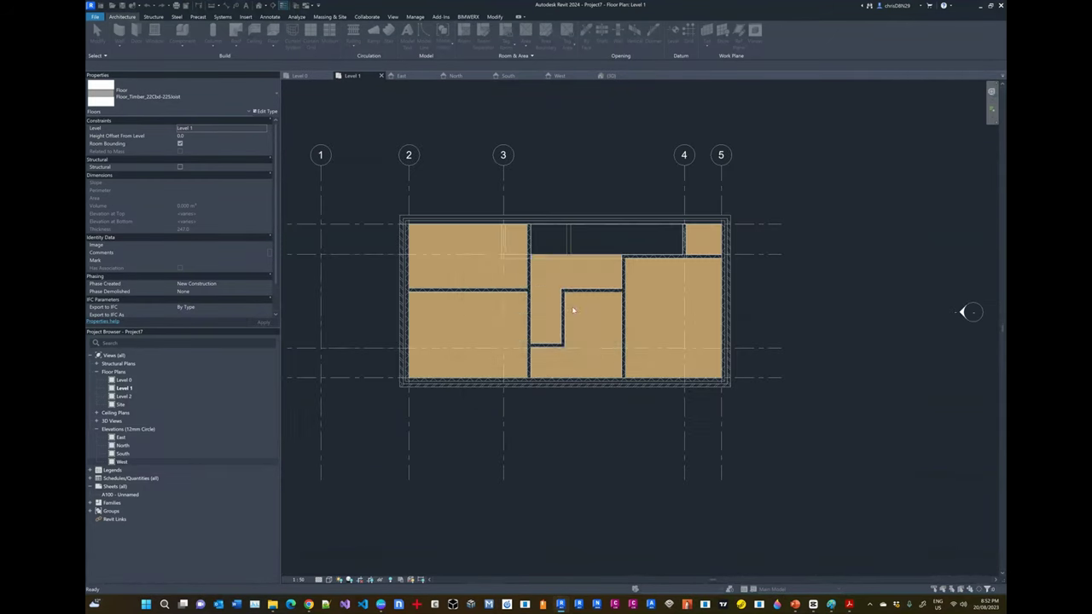
# Detach the wall targets to clear the warning and frame the plan on grids A–D
pyautogui.click(510, 327)
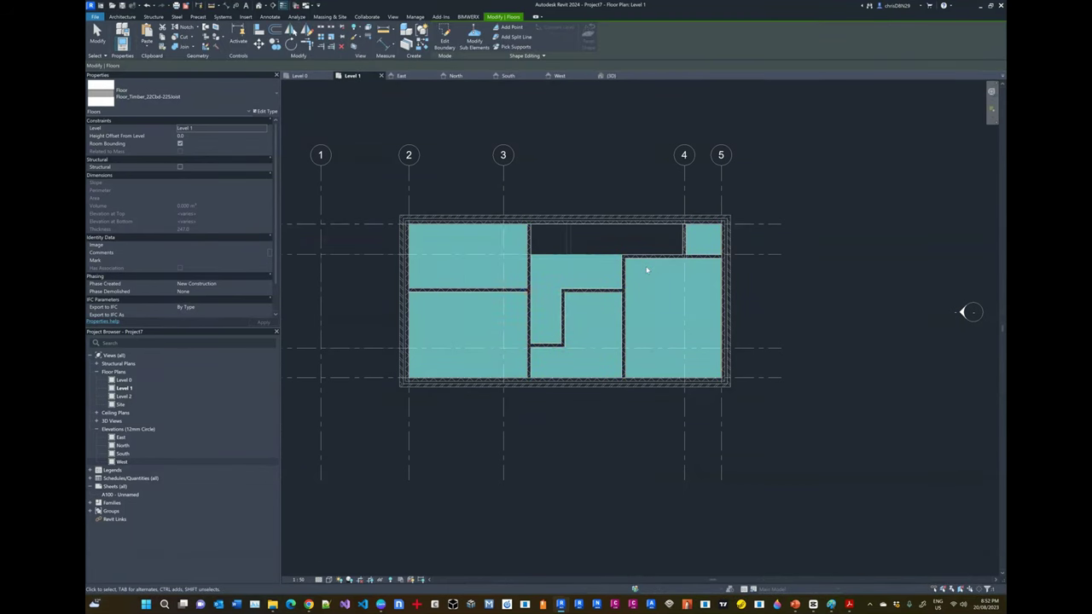
pyautogui.press('Escape')
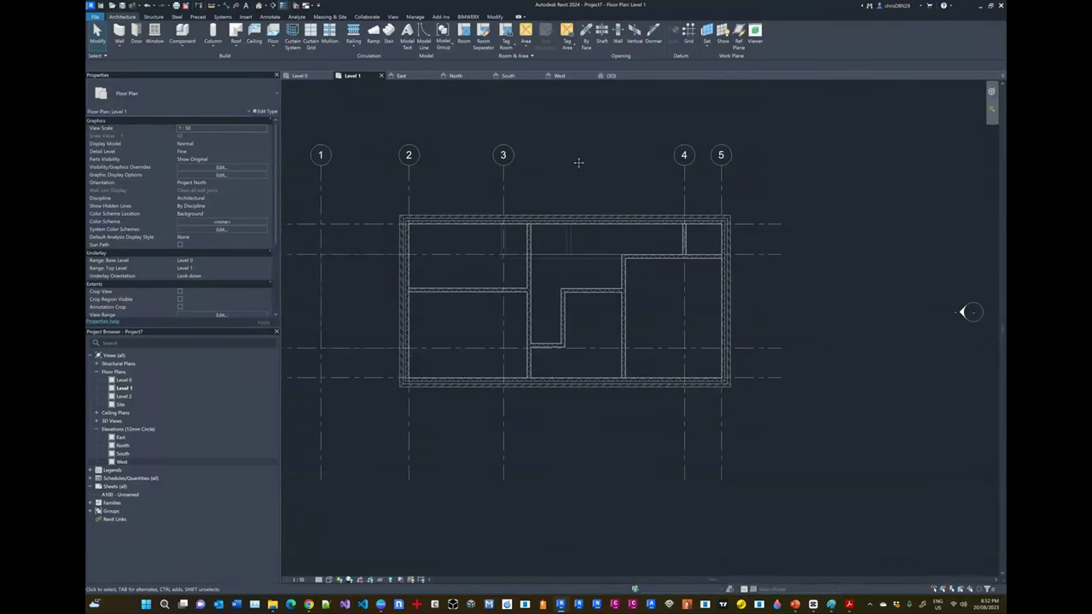
pyautogui.moveTo(579, 162); pyautogui.dragTo(685, 176, button='middle')
pyautogui.scroll(-2, 685, 176)
pyautogui.scroll(1, 657, 208)
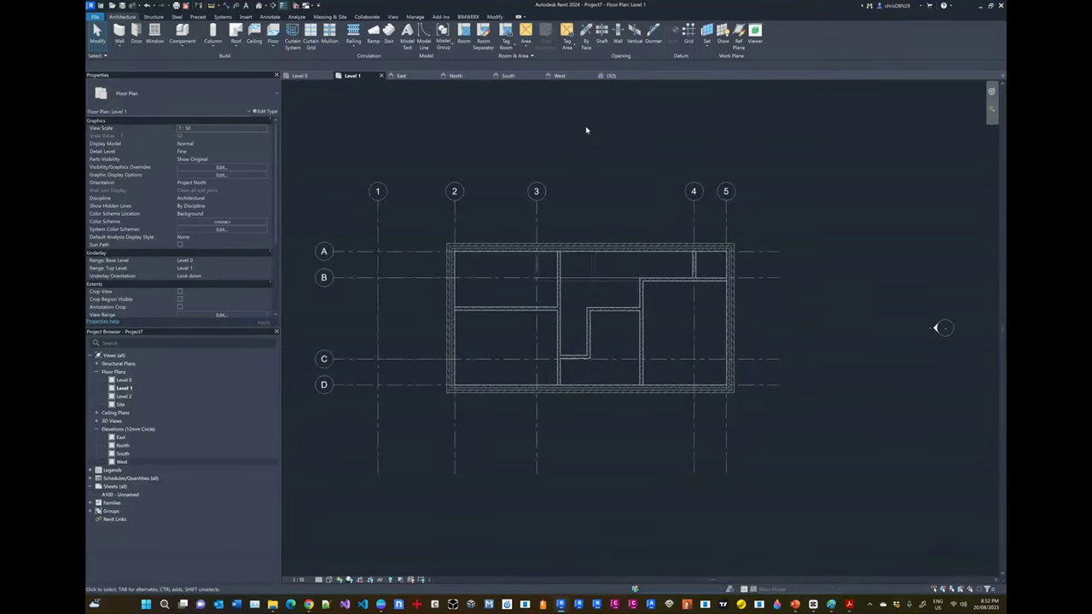
# Draw a building section from above grid A to below grid D, far clip 4827.2, and open it
pyautogui.click(394, 17)
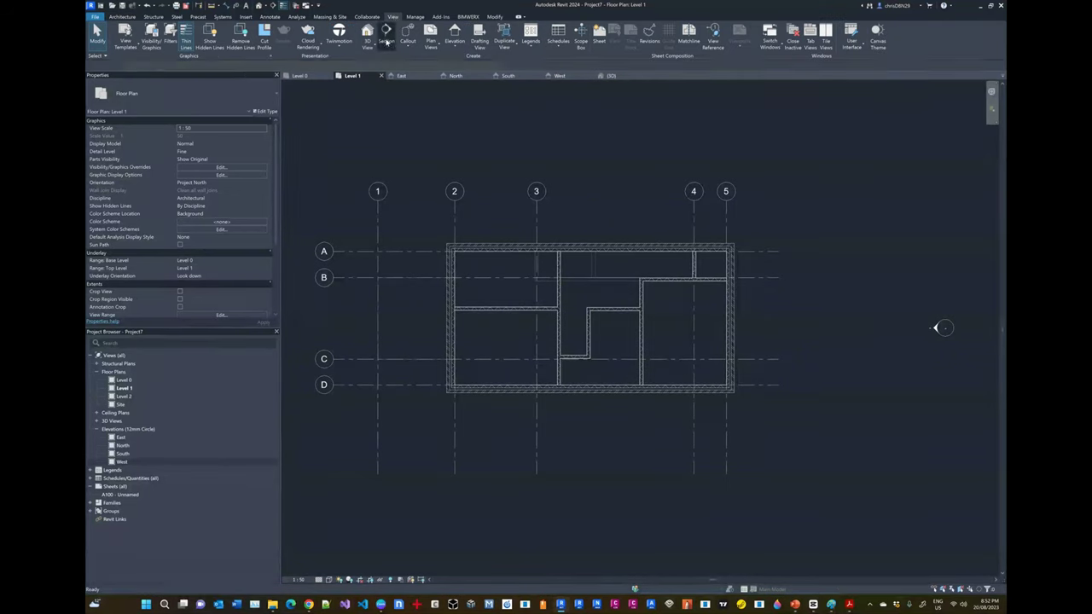
pyautogui.click(387, 34)
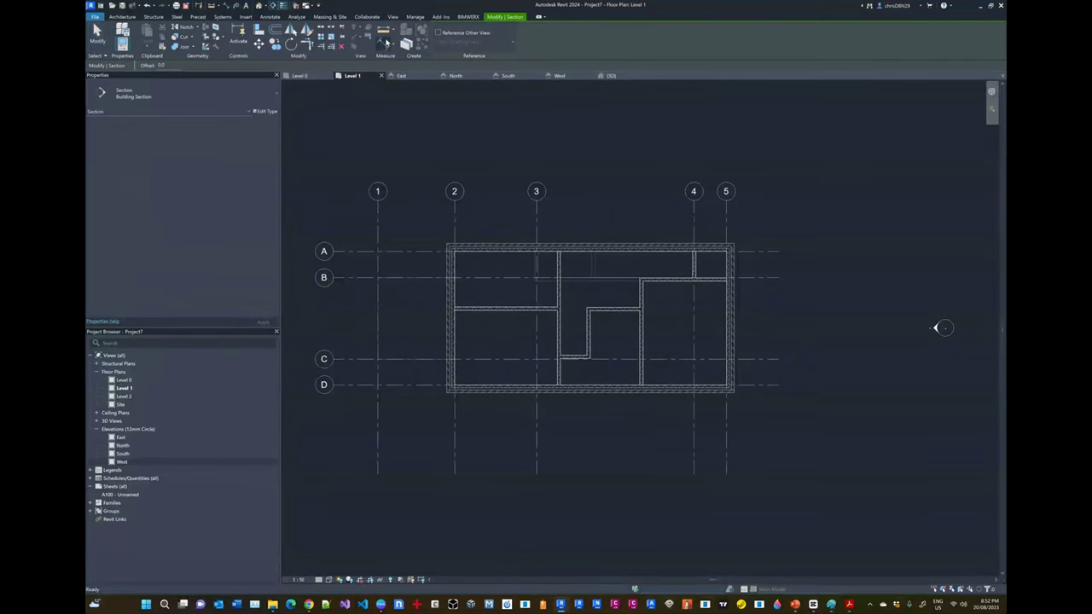
pyautogui.click(614, 228)
pyautogui.click(615, 413)
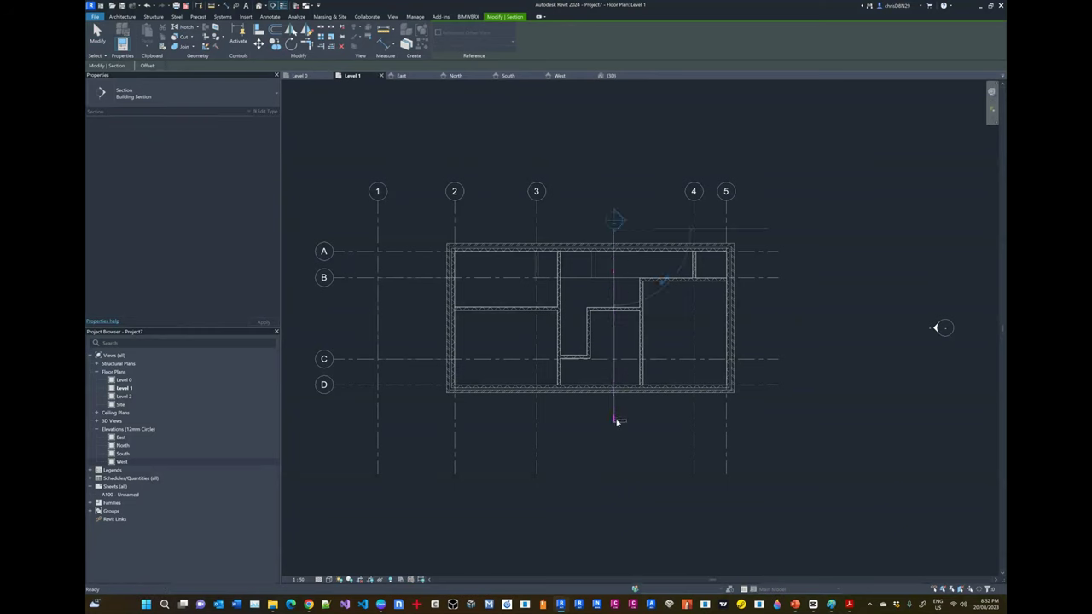
pyautogui.press('Escape')
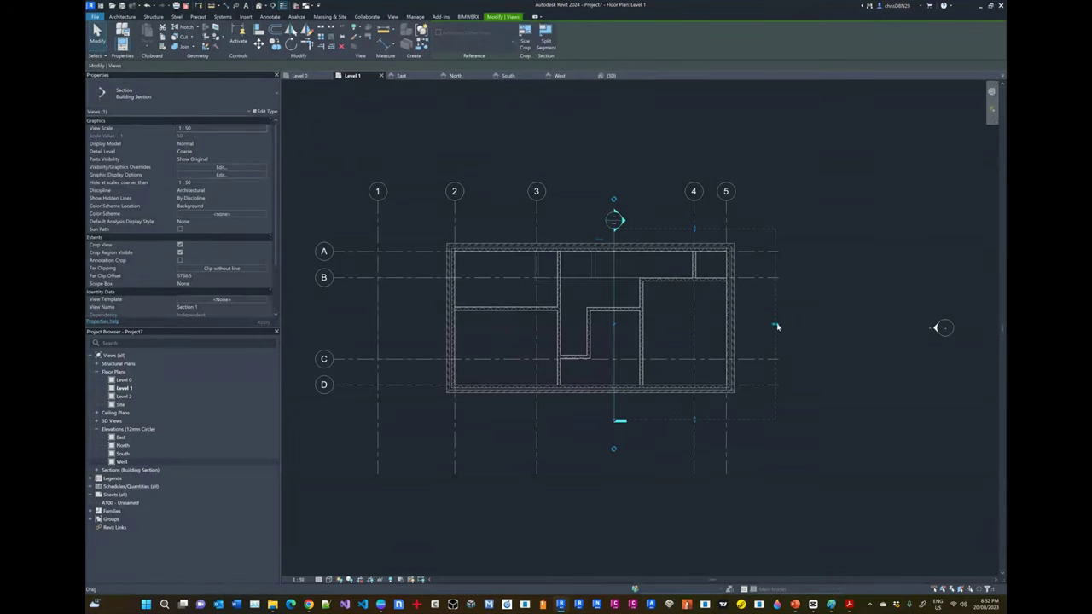
pyautogui.moveTo(774, 324); pyautogui.dragTo(748, 319)
pyautogui.press('Escape')
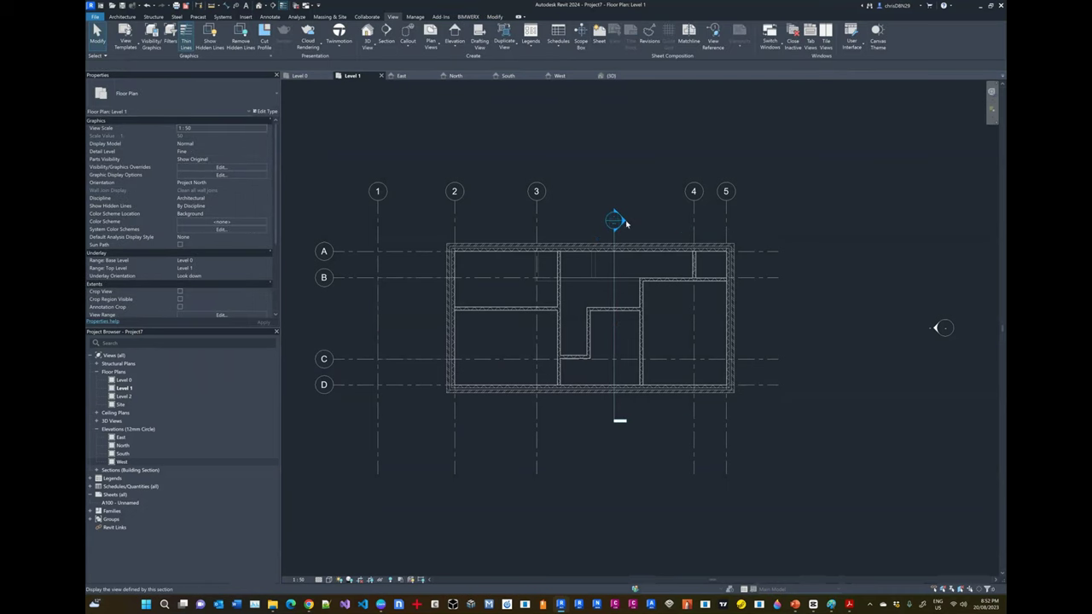
pyautogui.doubleClick(624, 221)
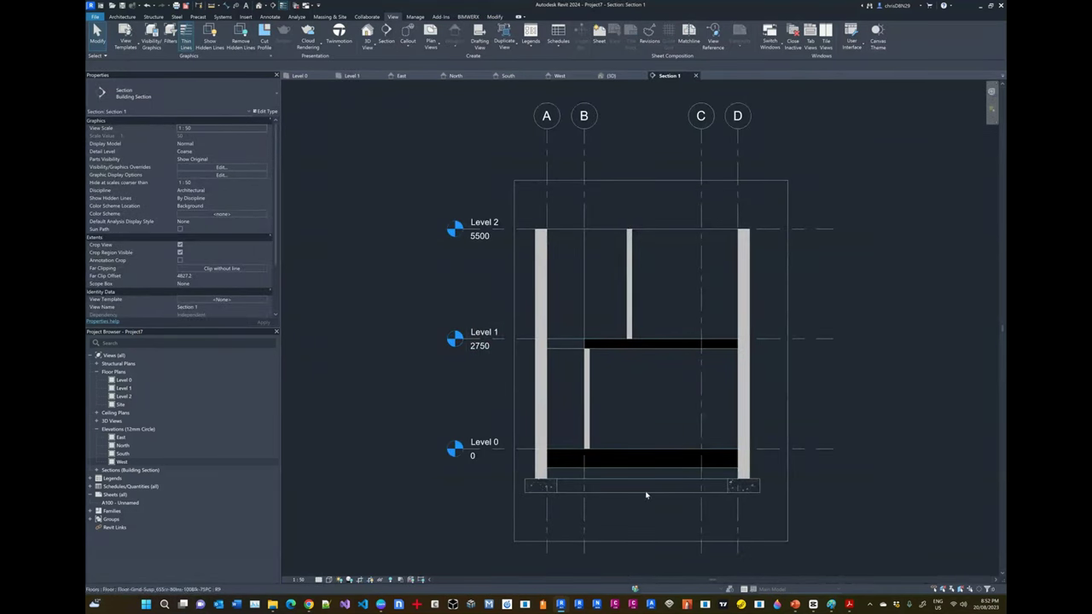
# Hide Section 1's crop region and inspect the interior walls around the Level 1 timber floor
pyautogui.moveTo(620, 298); pyautogui.dragTo(601, 300, button='middle')
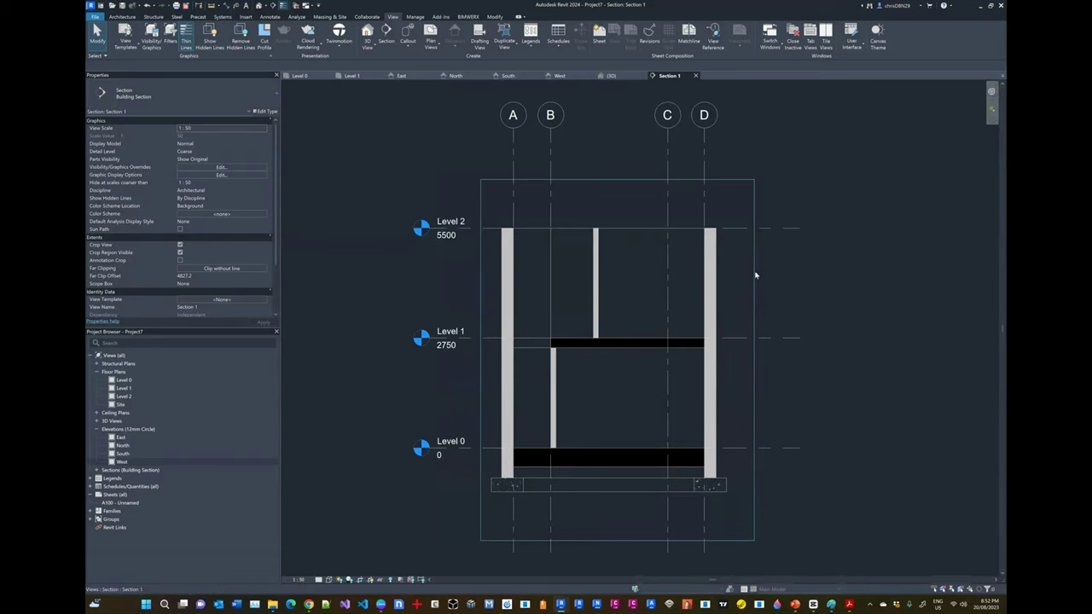
pyautogui.click(371, 580)
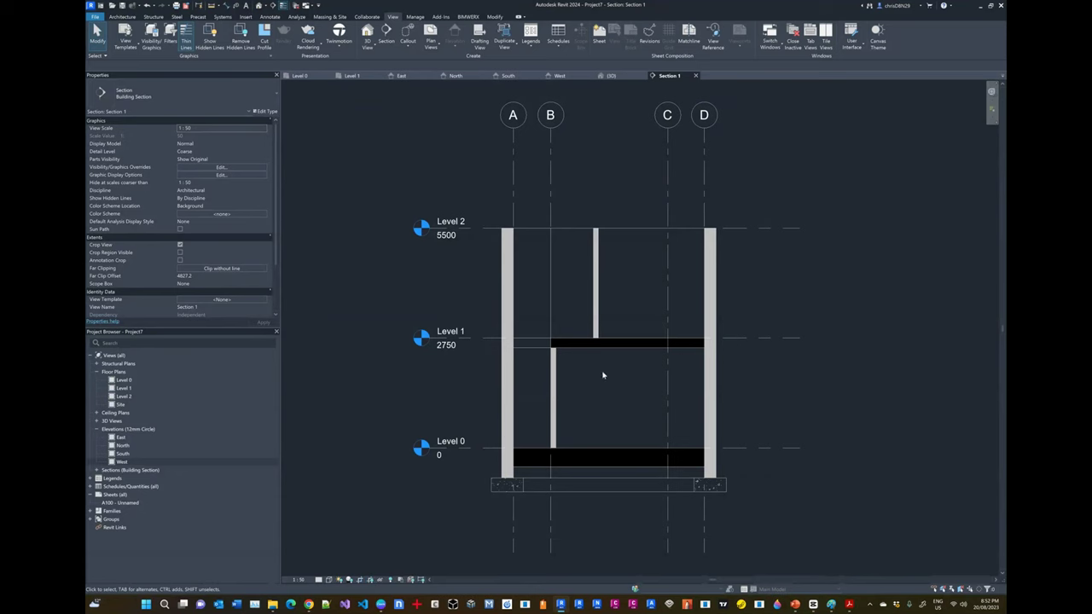
pyautogui.moveTo(602, 372); pyautogui.dragTo(600, 376, button='middle')
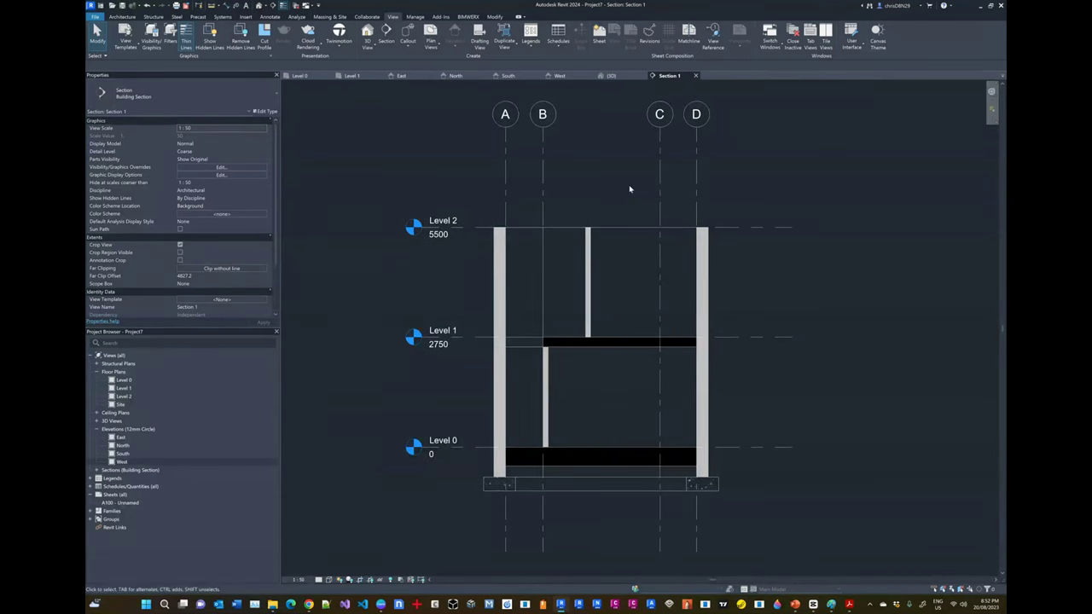
pyautogui.scroll(4, 595, 384)
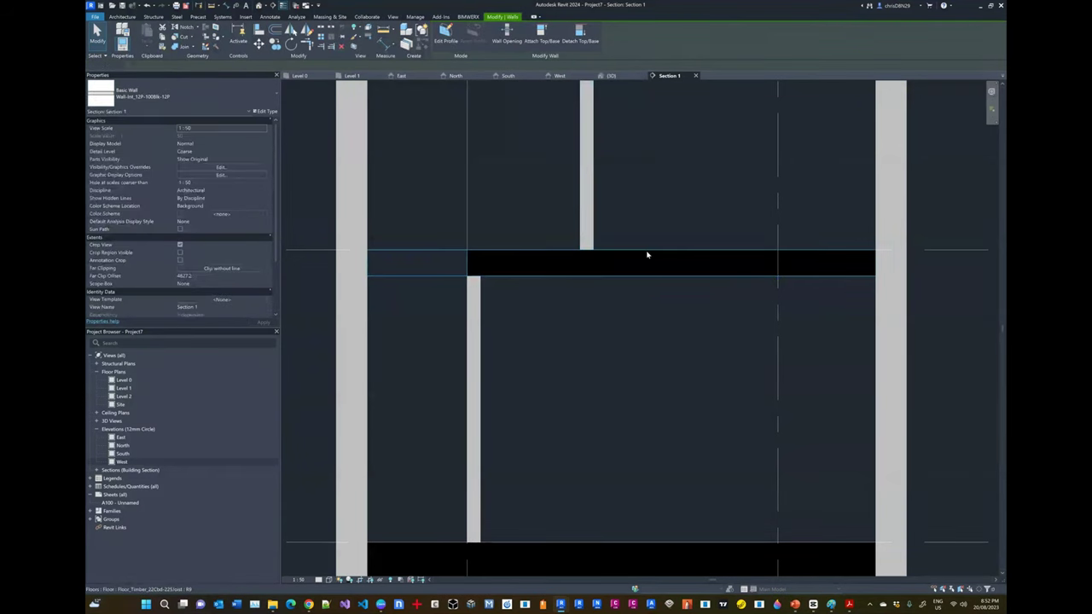
pyautogui.scroll(-1, 638, 255)
pyautogui.scroll(-1, 638, 255)
pyautogui.click(514, 300)
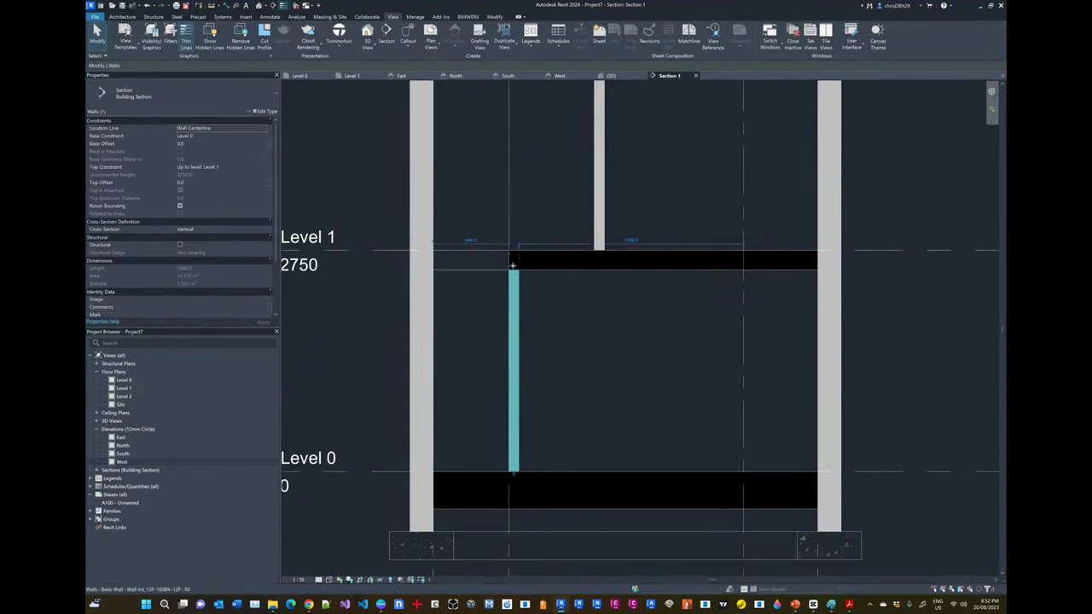
pyautogui.click(551, 296)
pyautogui.scroll(-1, 492, 275)
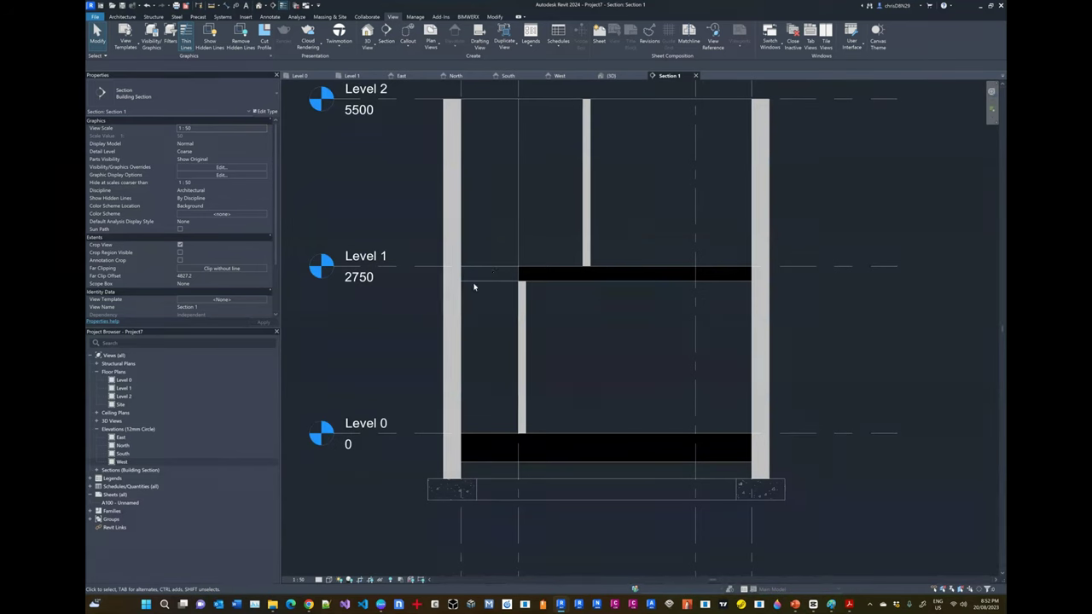
pyautogui.scroll(-1, 580, 247)
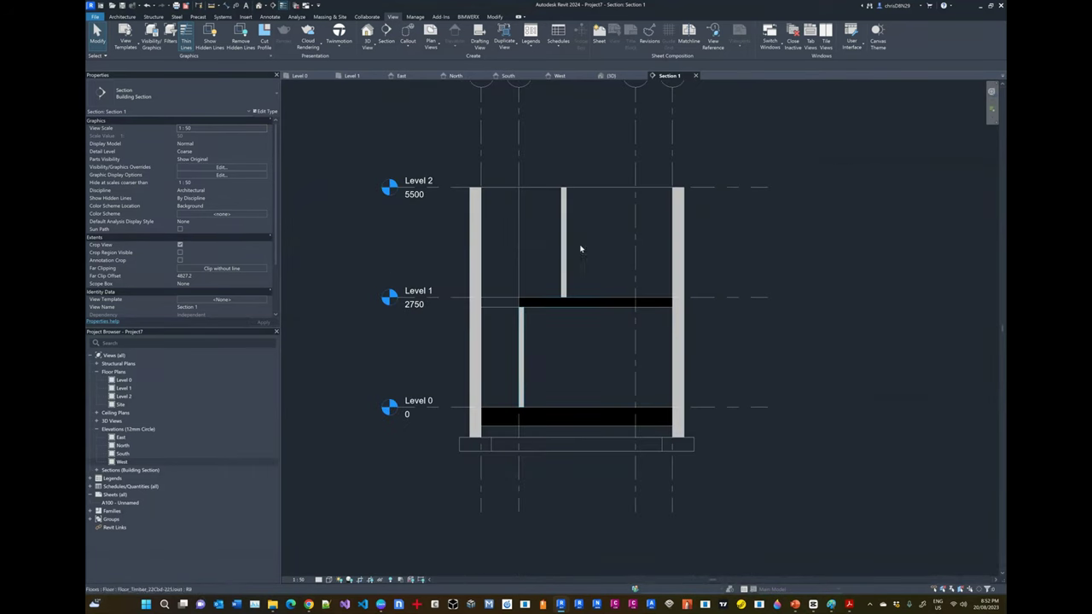
pyautogui.scroll(1, 537, 282)
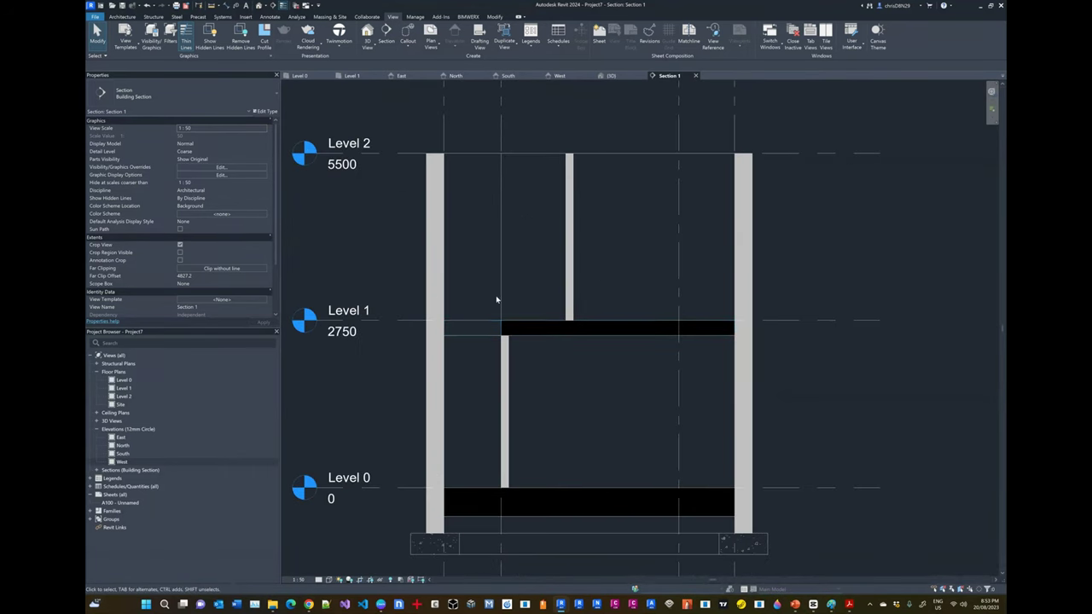
pyautogui.scroll(-1, 486, 335)
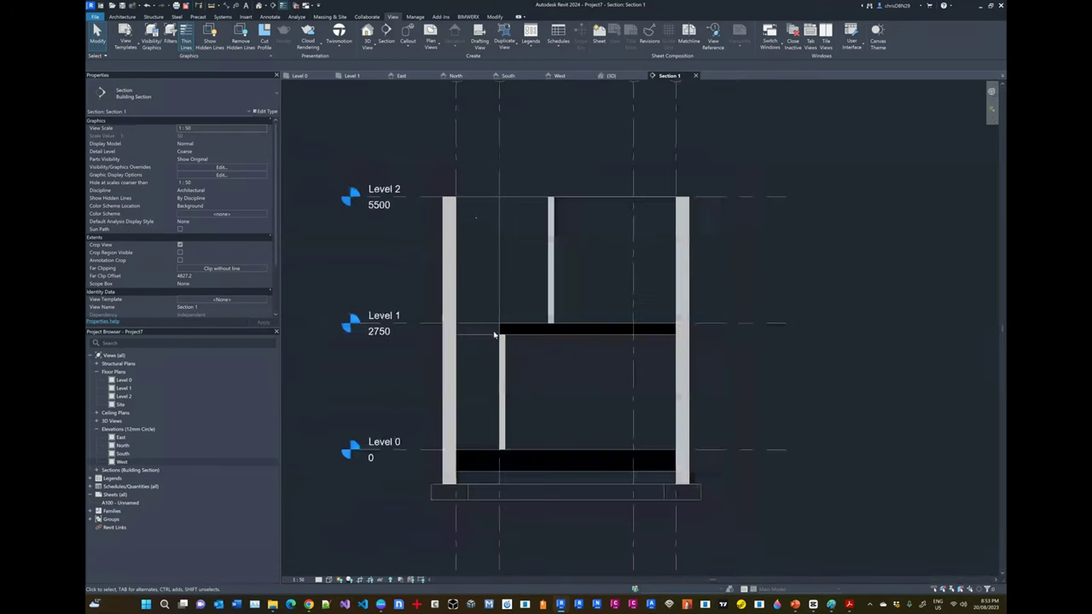
# Inspect the section line on the Level 0 and Level 1 plans and review Section 1
pyautogui.click(314, 77)
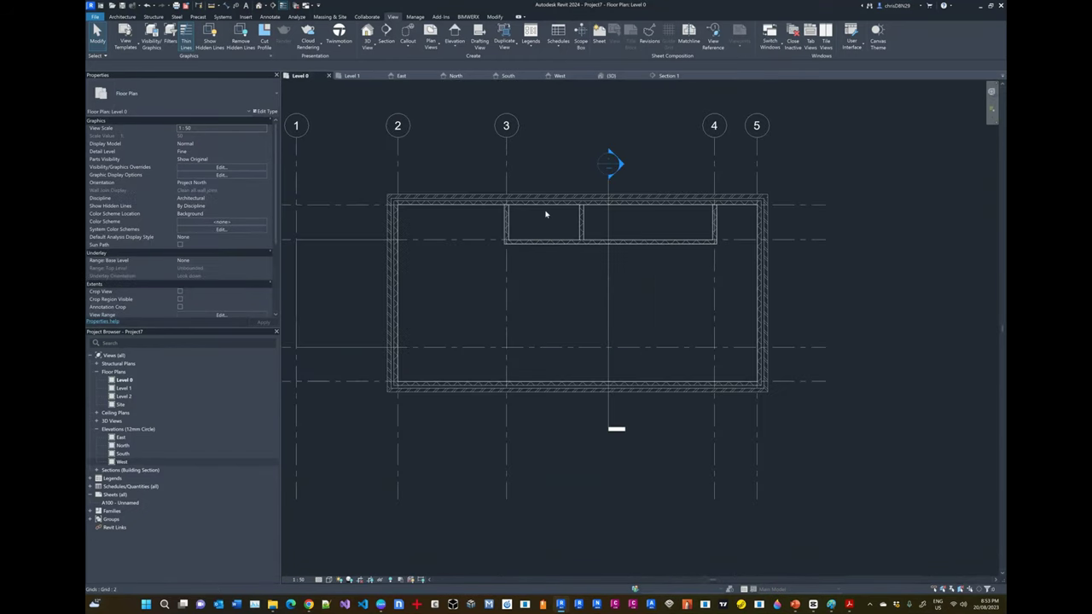
pyautogui.click(608, 298)
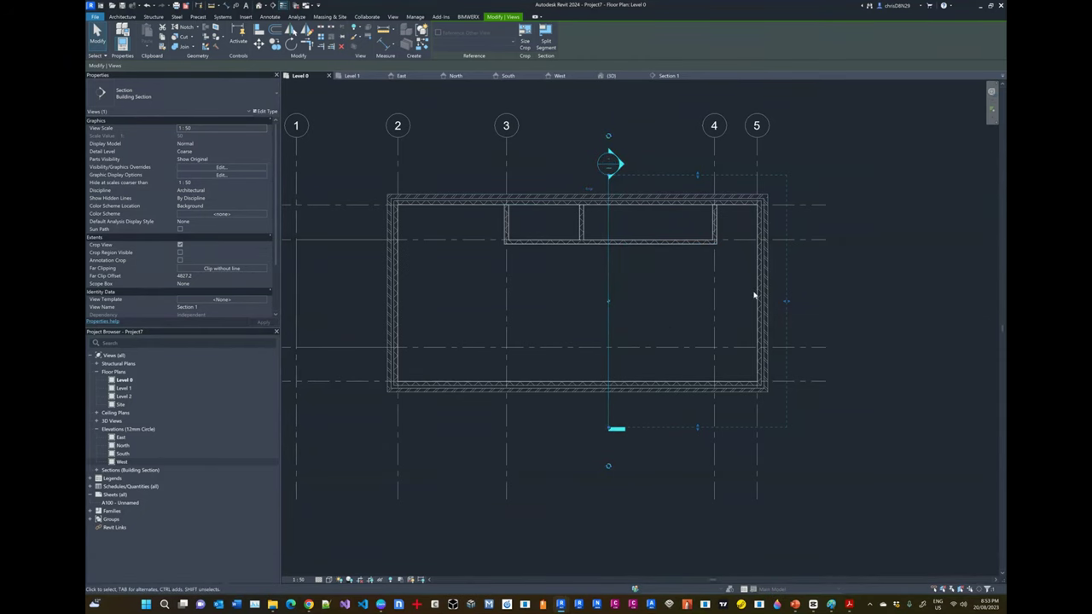
pyautogui.click(682, 248)
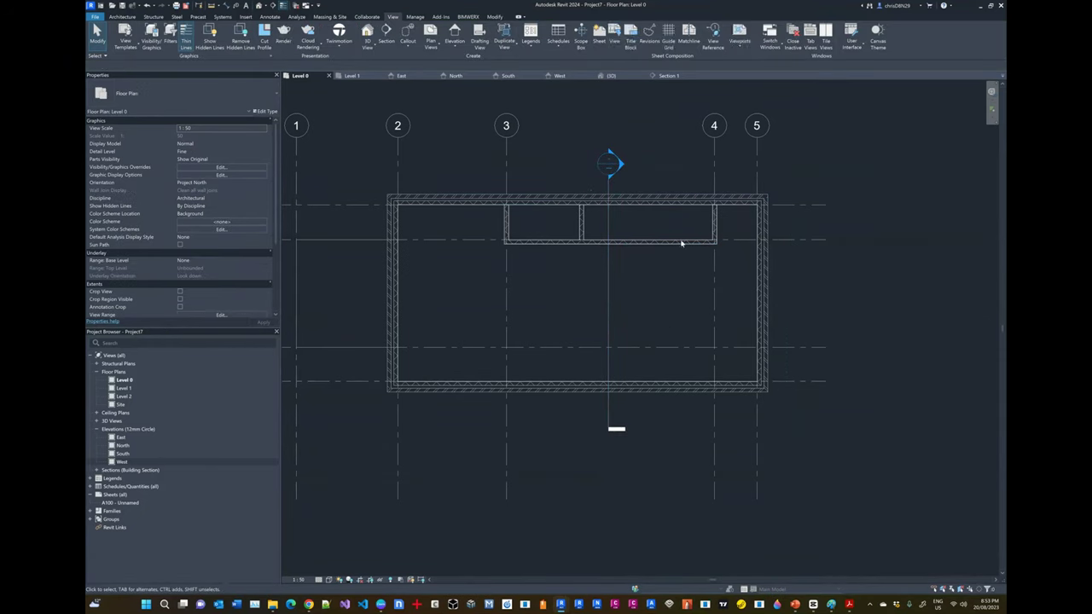
pyautogui.click(352, 75)
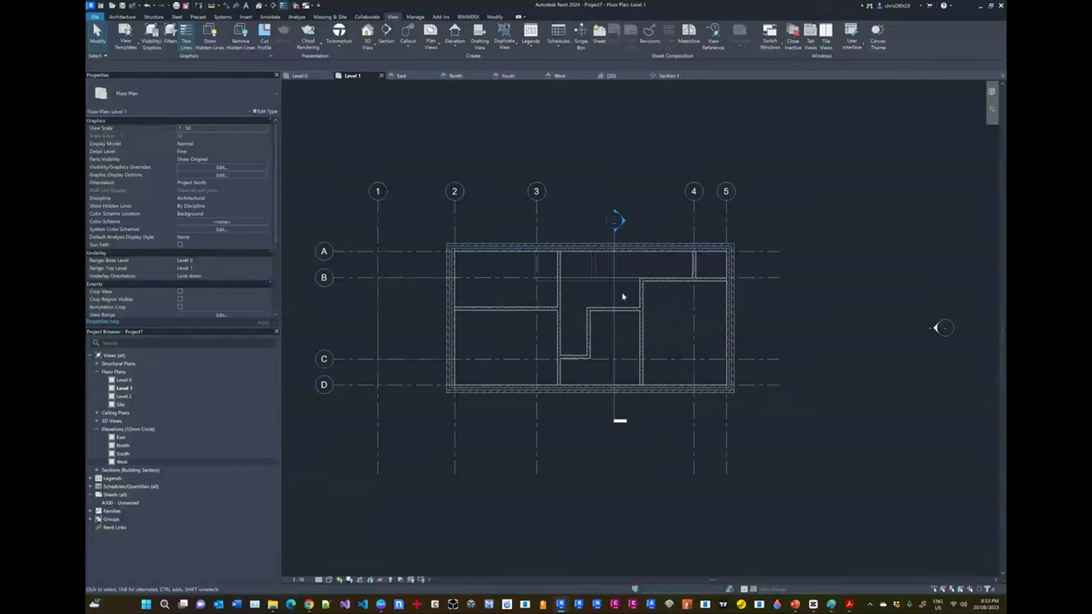
pyautogui.click(615, 294)
pyautogui.scroll(1, 634, 341)
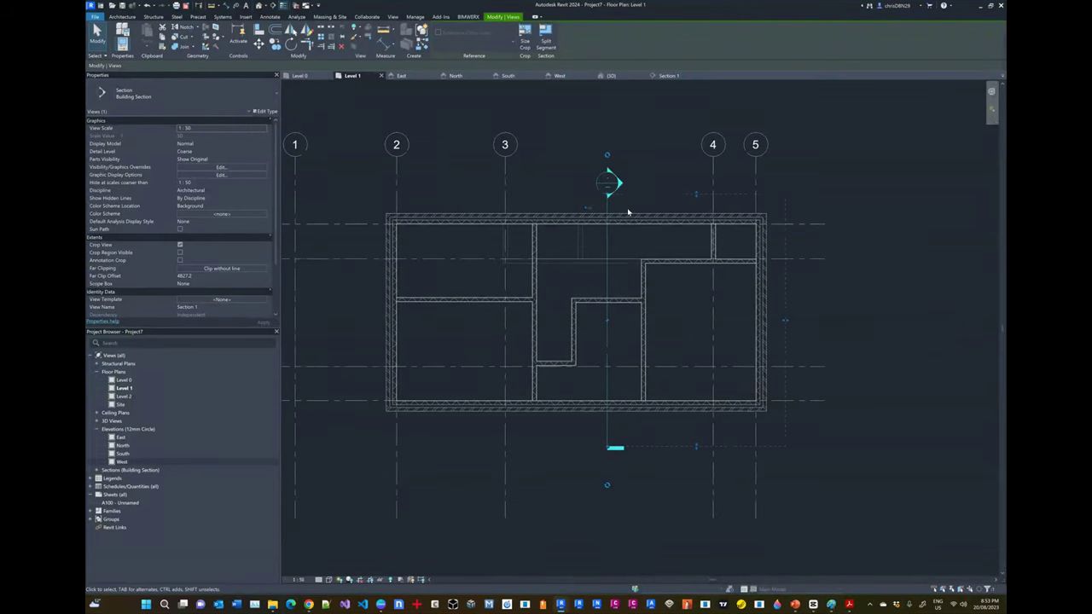
pyautogui.press('Escape')
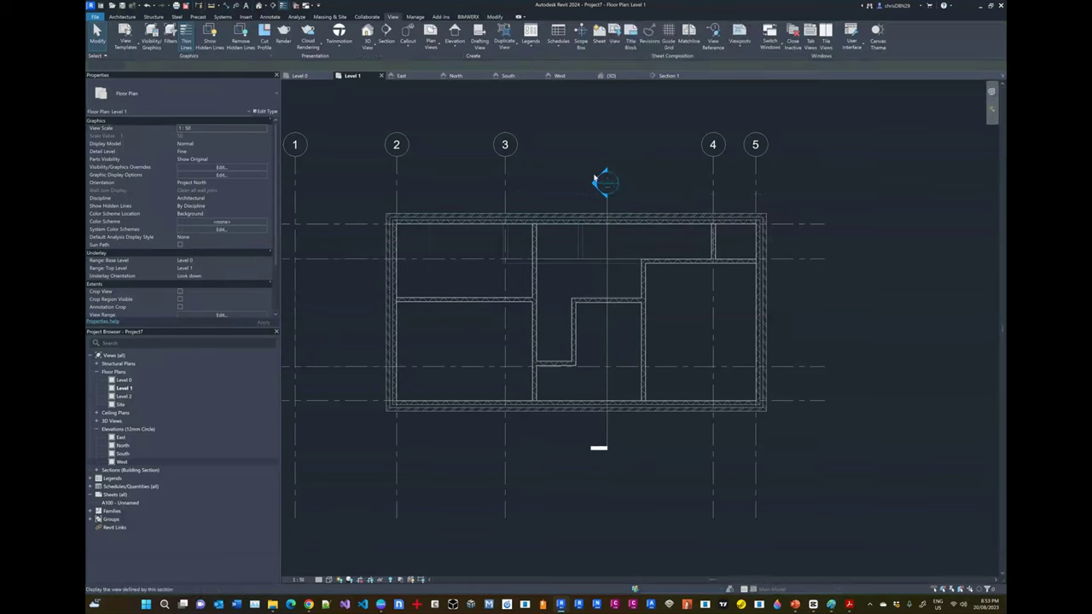
pyautogui.doubleClick(597, 183)
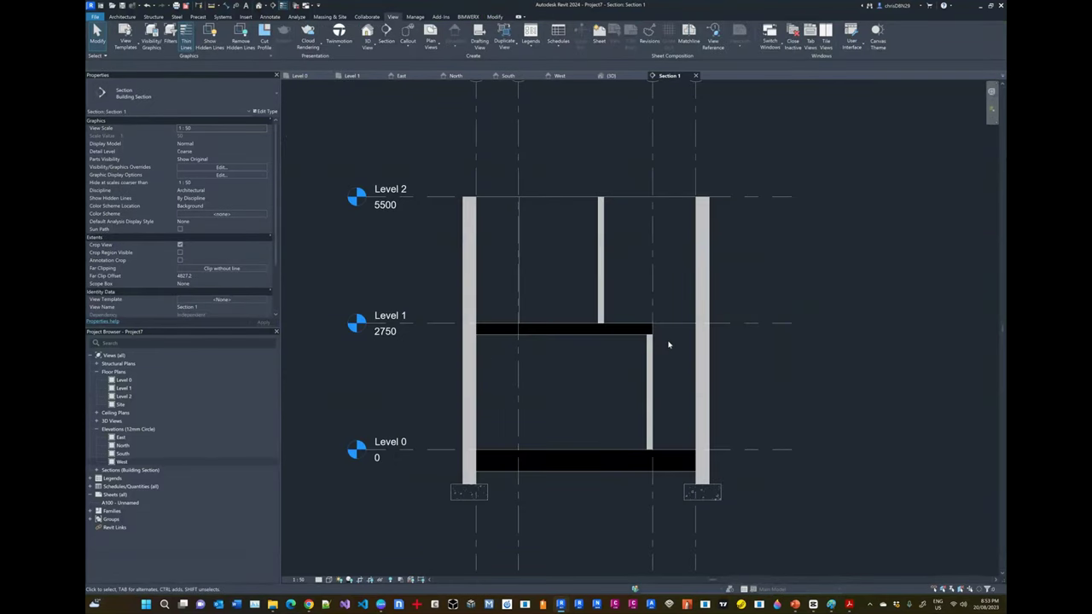
pyautogui.click(351, 76)
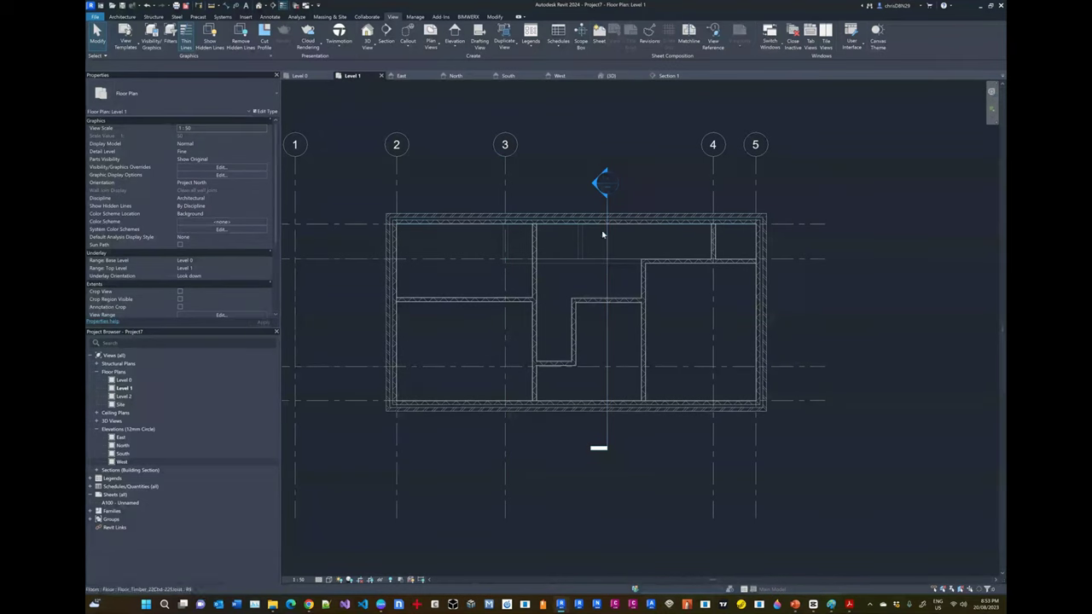
pyautogui.doubleClick(594, 187)
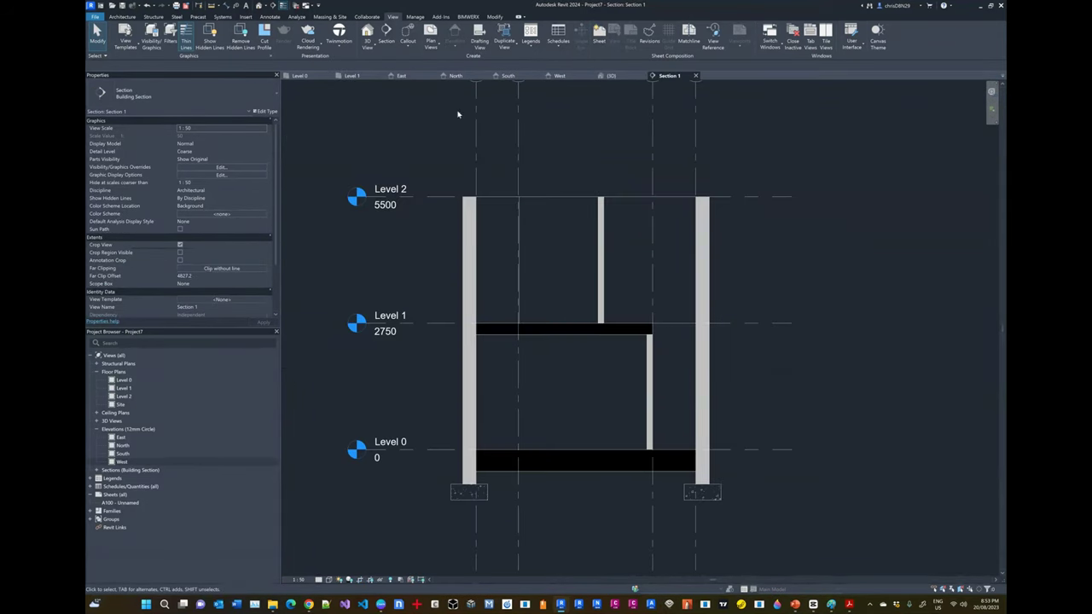
# Flip the section's viewing direction on Level 0 and check the result in Section 1
pyautogui.click(309, 76)
pyautogui.click(608, 280)
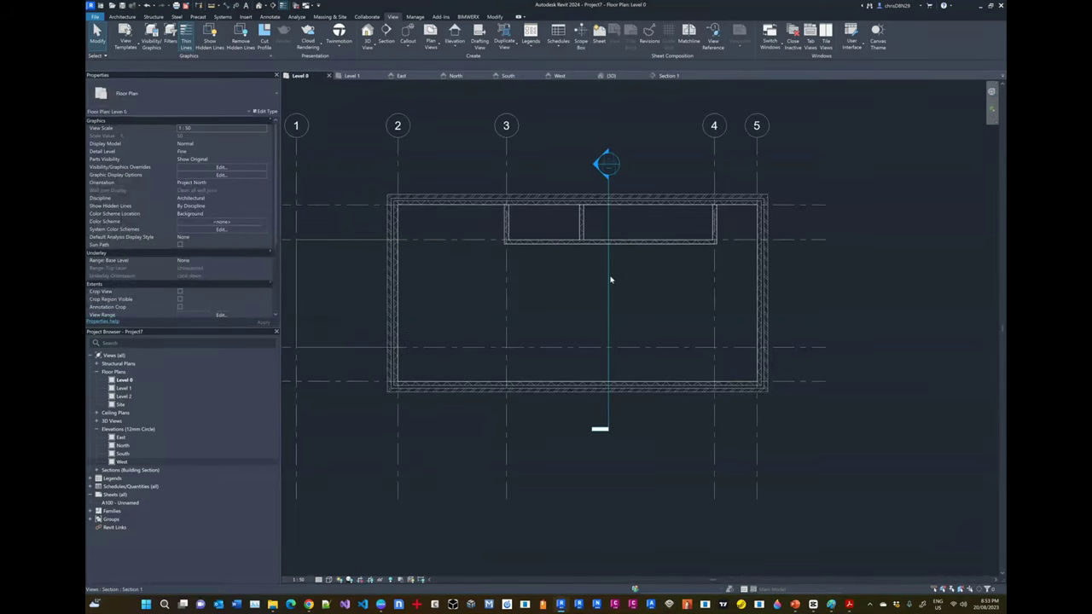
pyautogui.click(628, 188)
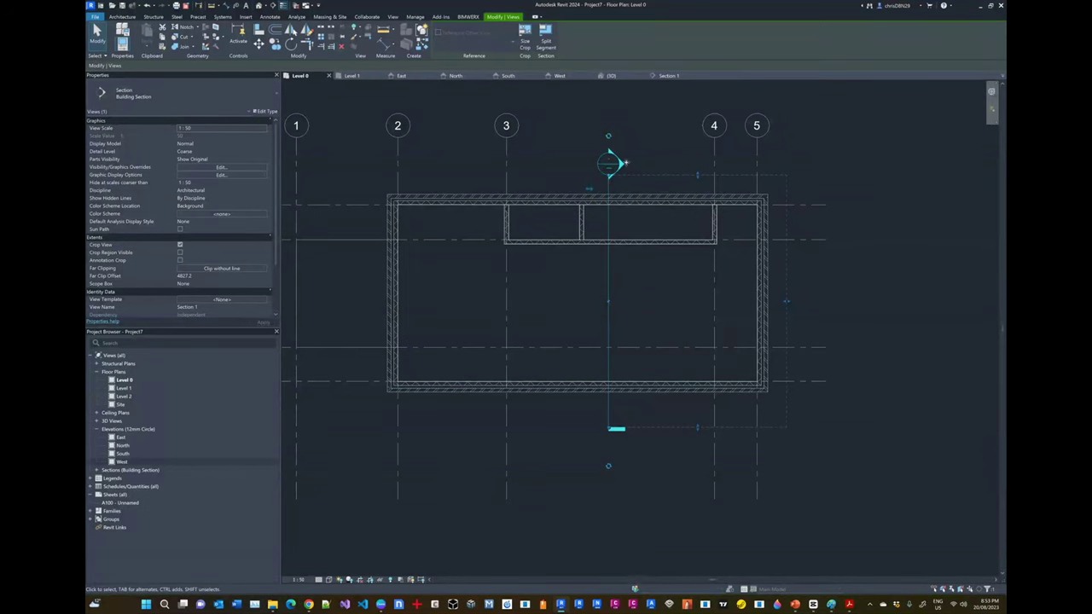
pyautogui.click(650, 153)
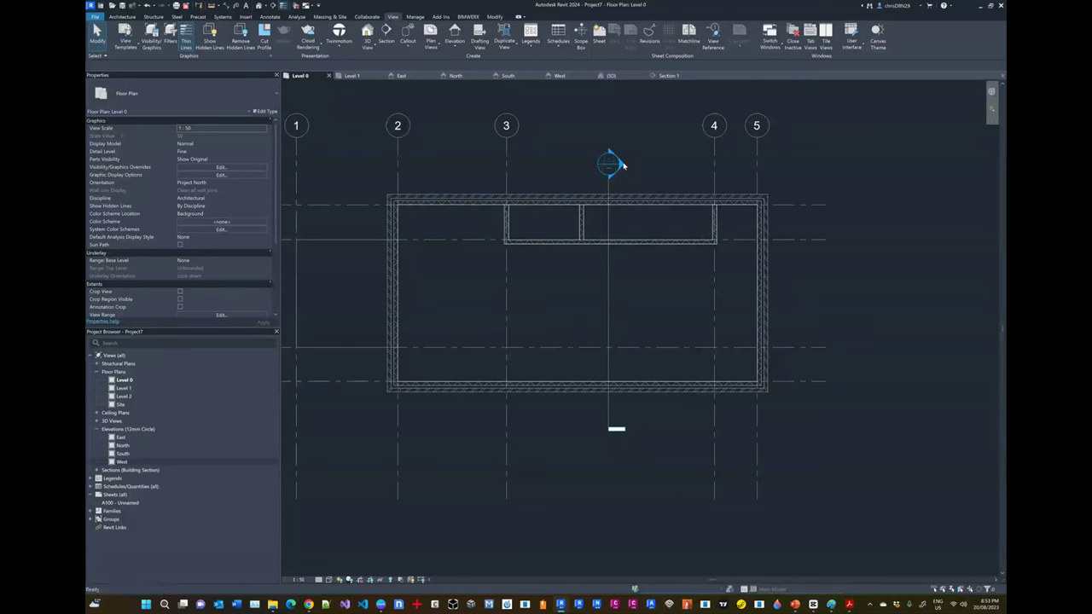
pyautogui.doubleClick(624, 165)
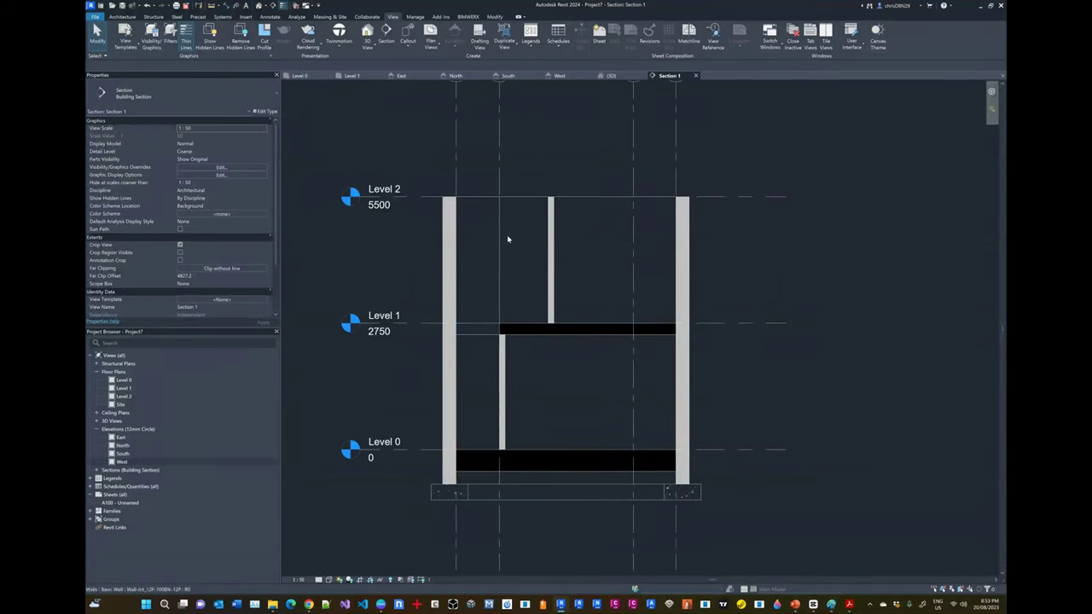
pyautogui.click(300, 75)
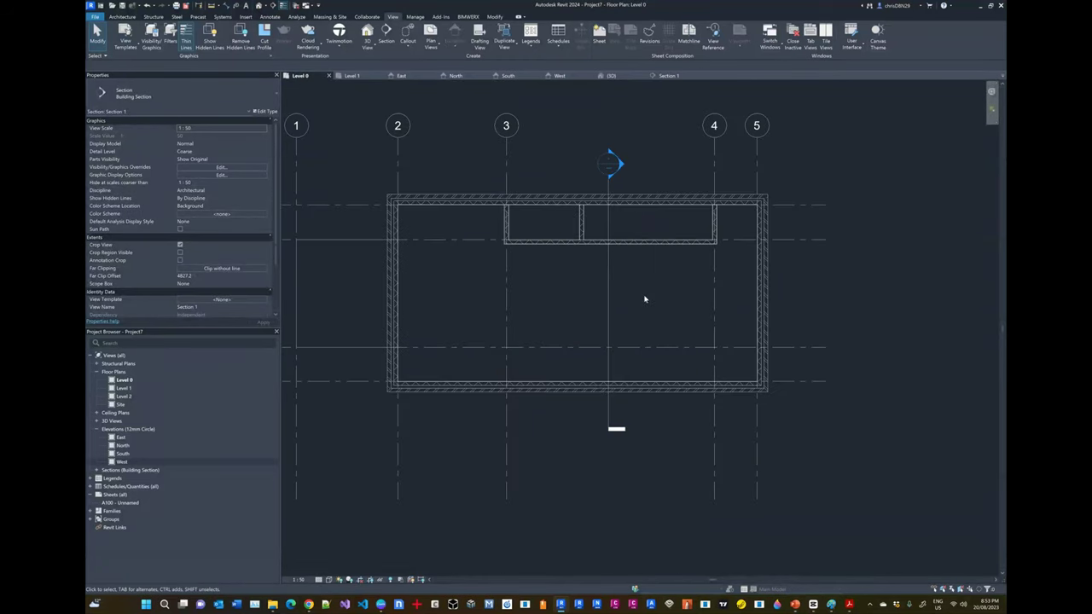
pyautogui.scroll(-4, 657, 281)
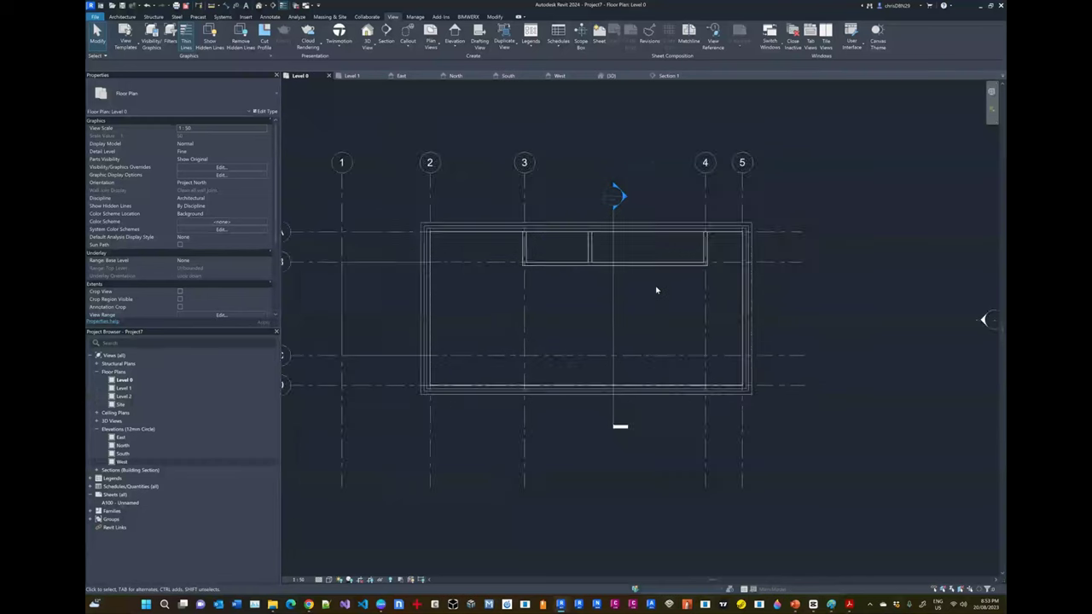
# Show the 3D view with the new Level 1 floor behind the see-through walls
pyautogui.click(611, 76)
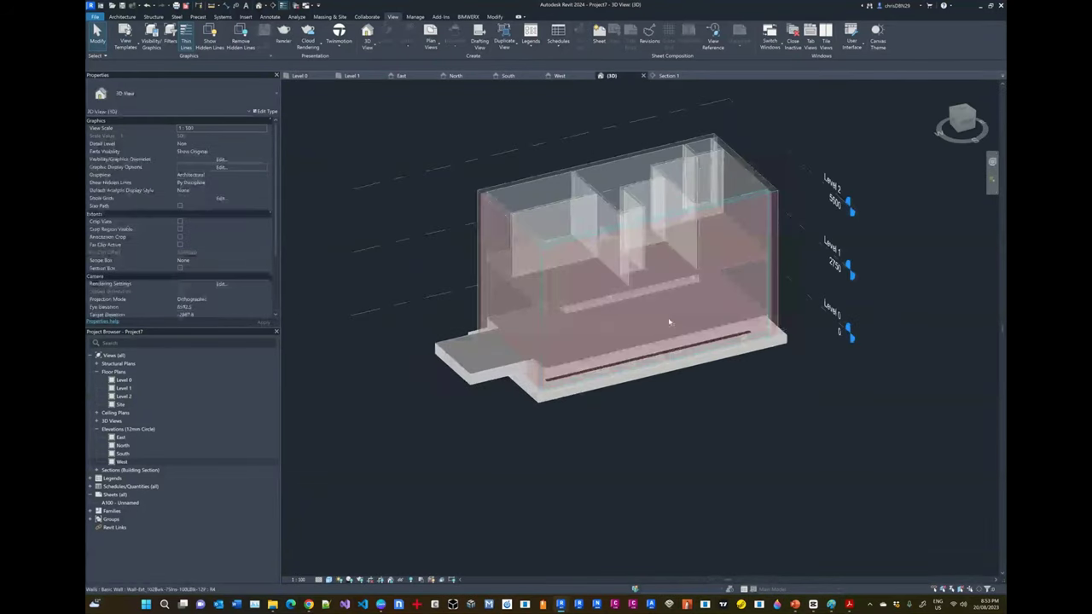
pyautogui.scroll(3, 652, 226)
pyautogui.scroll(-2, 708, 242)
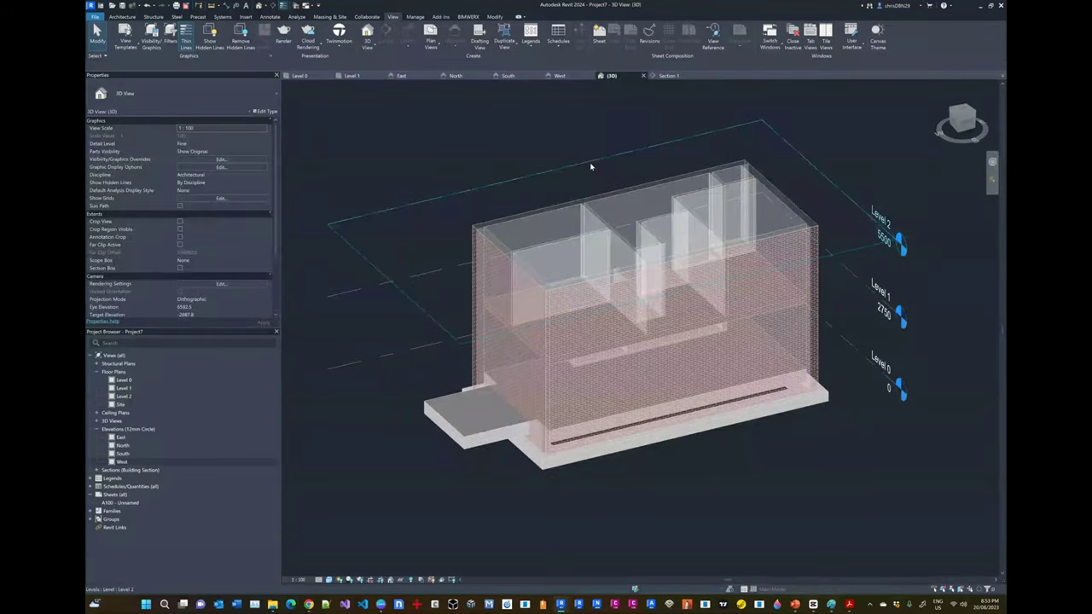